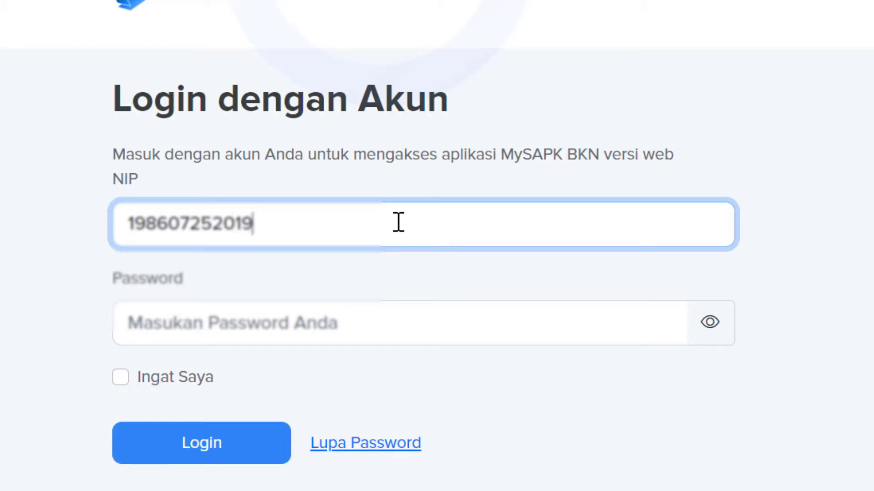
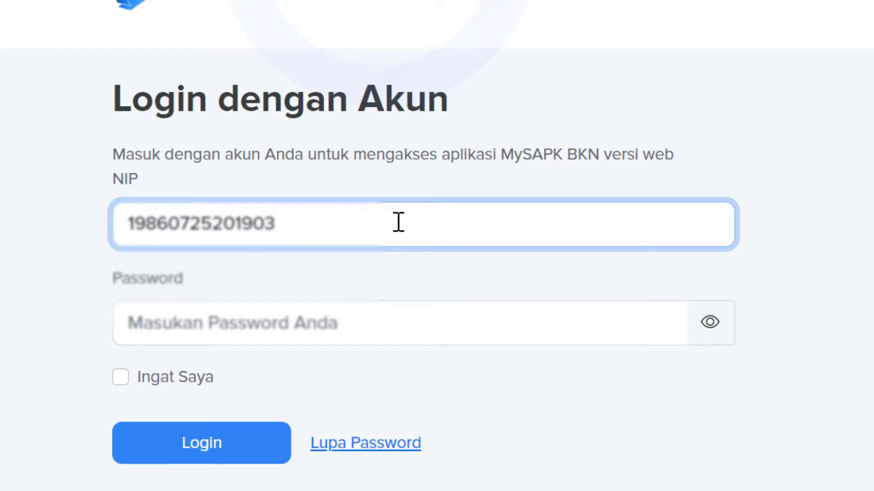
# Sign in to MySAPK BKN with the employee NIP and the account password.
pyautogui.click(361, 323)
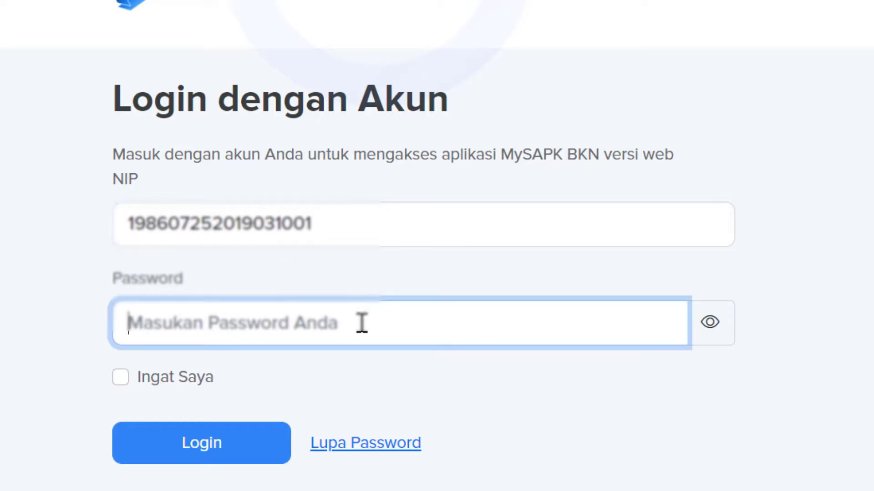
pyautogui.write('••••••')
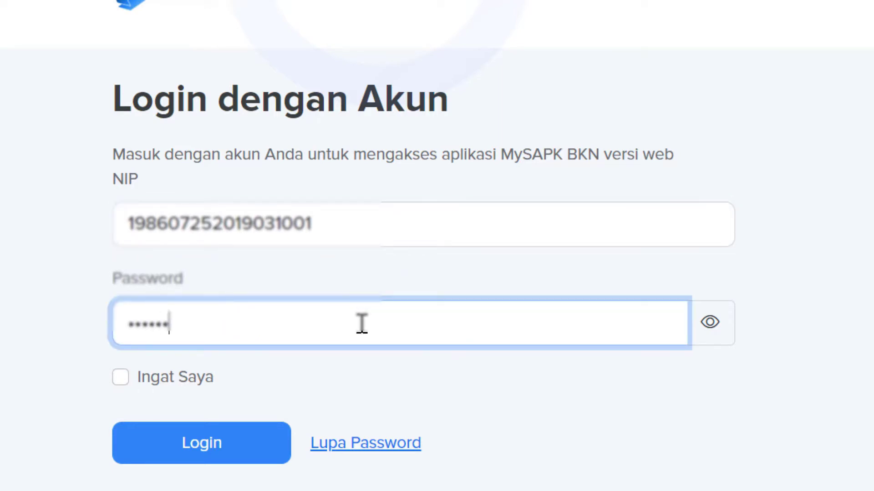
pyautogui.write('•••')
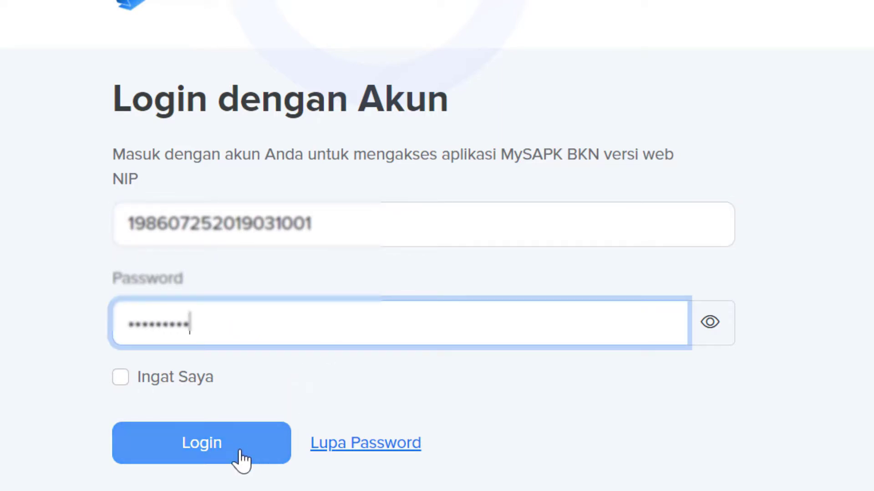
pyautogui.click(243, 461)
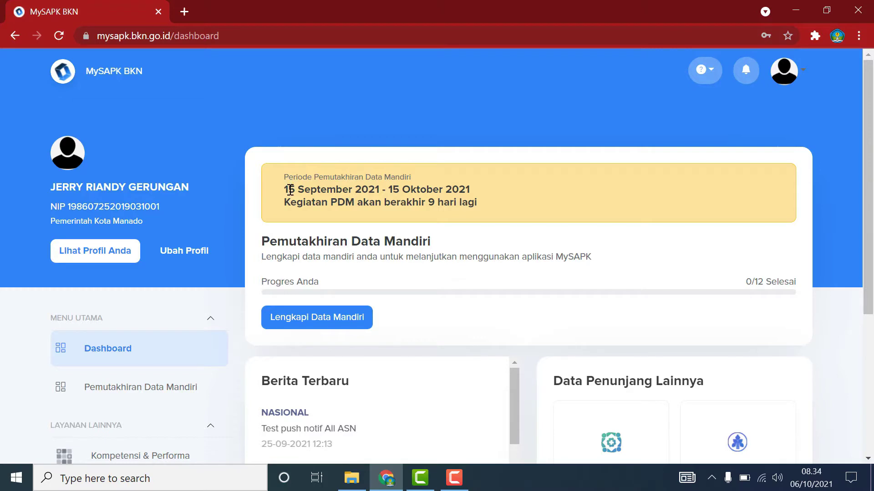
# Highlight the update period dates and remaining-days line in the dashboard banner.
pyautogui.moveTo(288, 189); pyautogui.dragTo(389, 190)
pyautogui.click(396, 201)
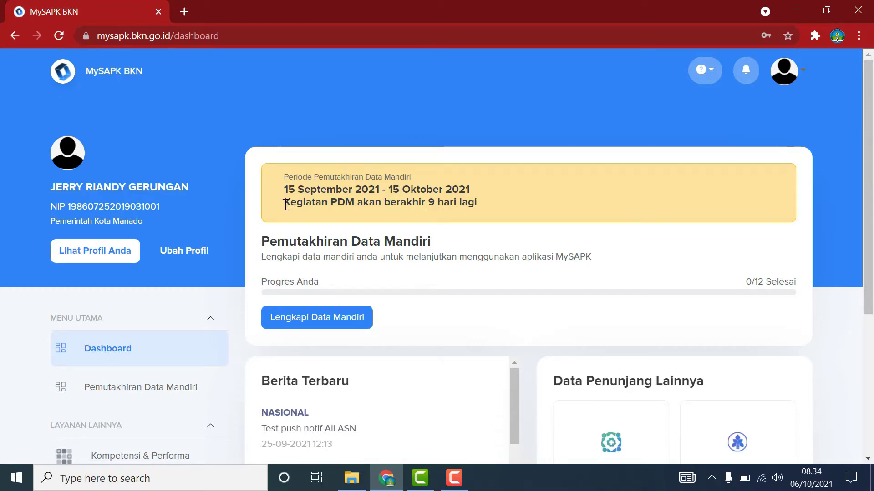
pyautogui.moveTo(284, 203); pyautogui.dragTo(494, 207)
pyautogui.click(539, 283)
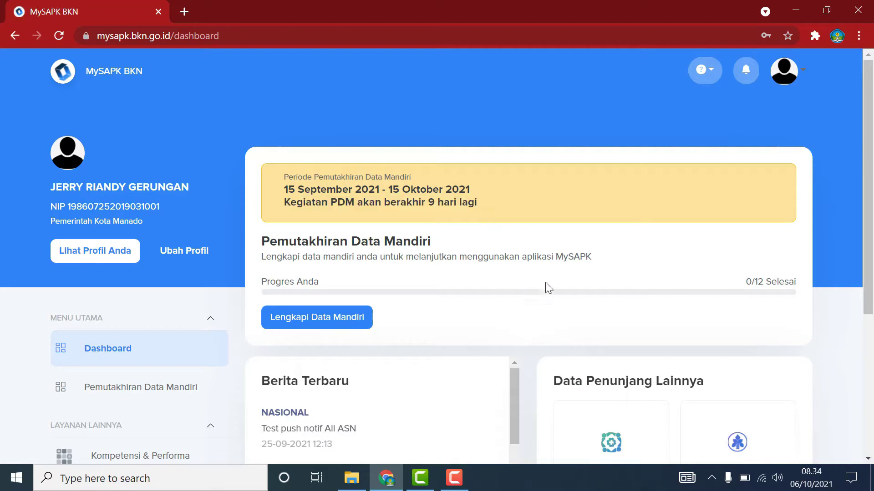
pyautogui.scroll(-2, 555, 293)
pyautogui.scroll(2, 564, 294)
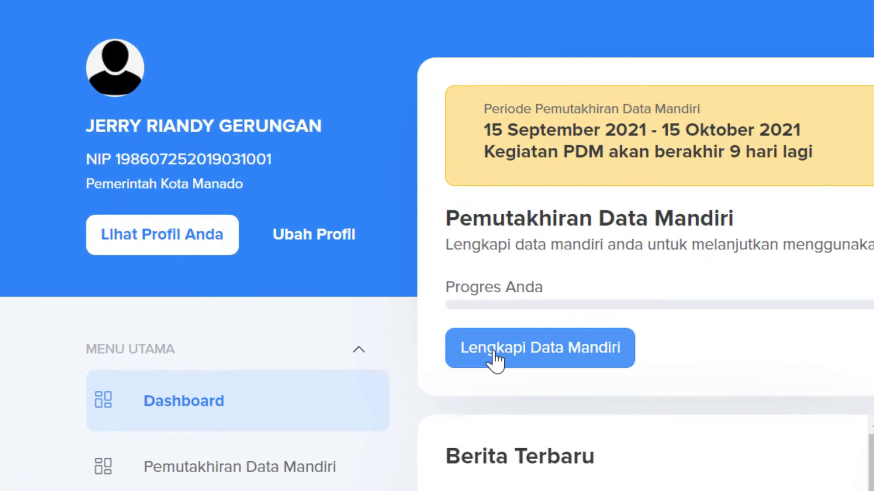
# Open Lengkapi Data Mandiri to reach the Pemutakhiran Data Mandiri category list.
pyautogui.click(560, 355)
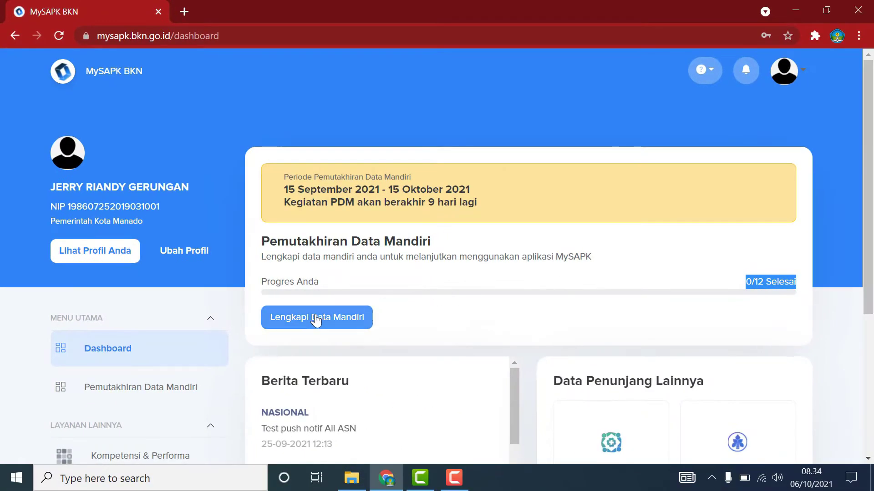
pyautogui.click(316, 320)
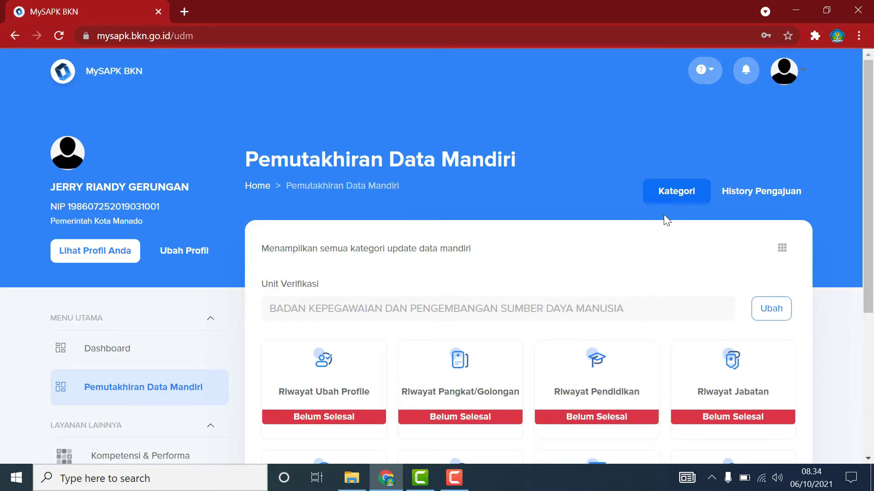
pyautogui.scroll(-5, 836, 260)
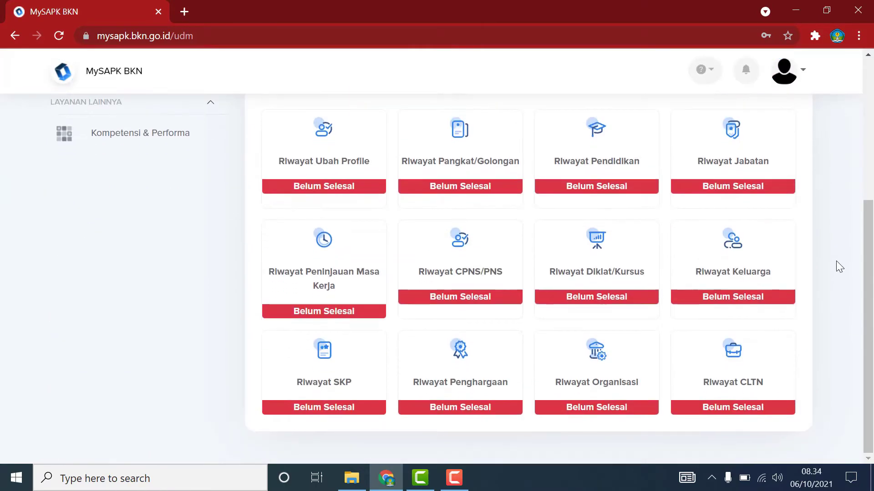
pyautogui.scroll(5, 610, 253)
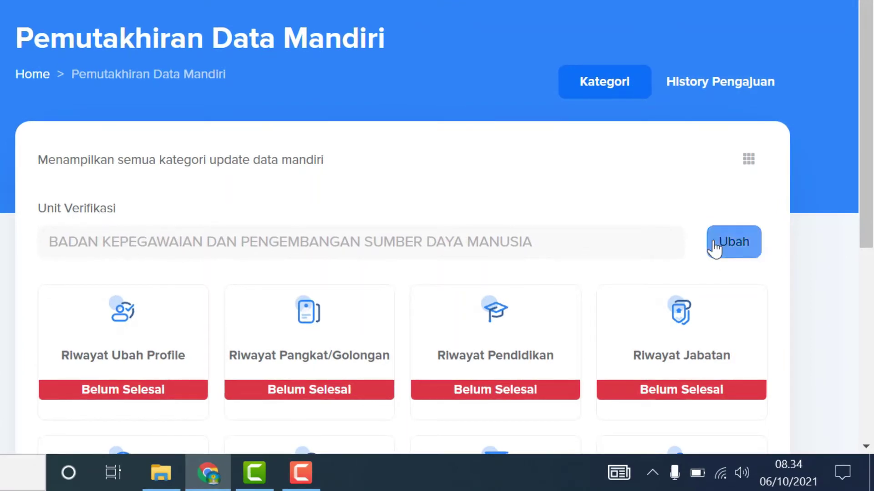
# Search 'badan' and save BADAN KEPEGAWAIAN DAN PENGEMBANGAN SUMBER DAYA MANUSIA as the verification unit.
pyautogui.click(718, 247)
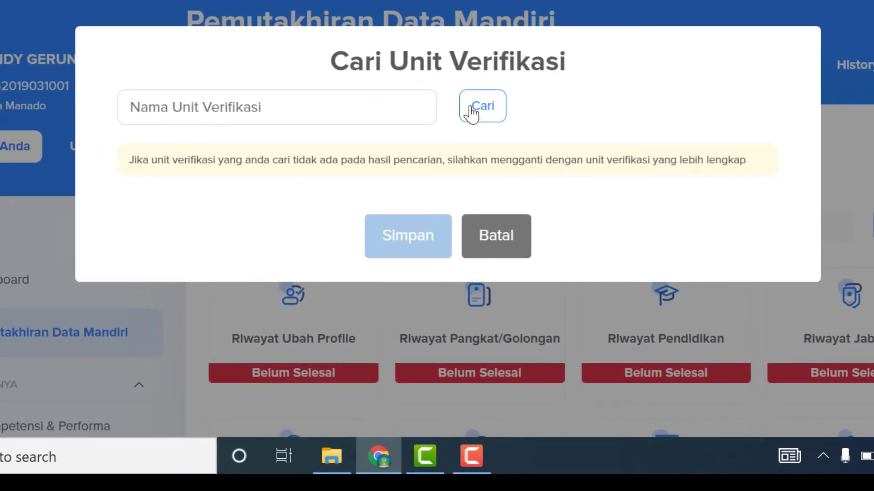
pyautogui.click(345, 110)
pyautogui.write('badan')
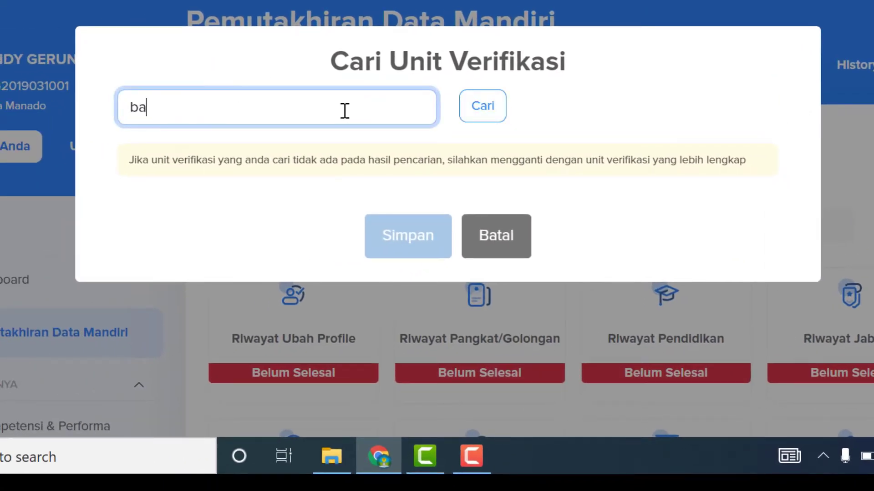
pyautogui.click(485, 109)
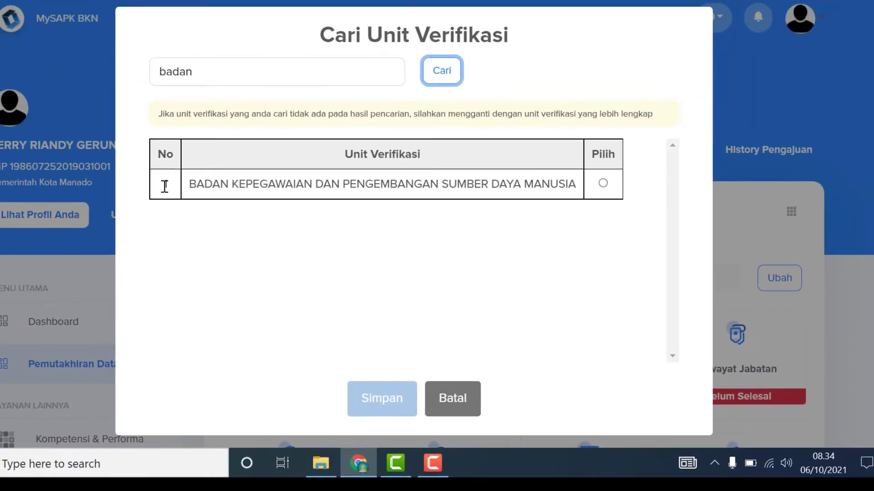
pyautogui.moveTo(196, 112); pyautogui.dragTo(589, 96)
pyautogui.moveTo(531, 175); pyautogui.dragTo(571, 178)
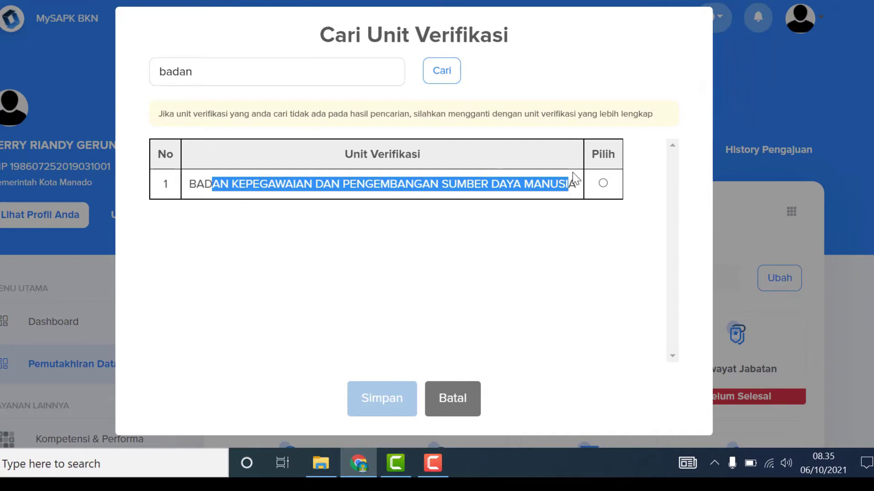
pyautogui.click(602, 183)
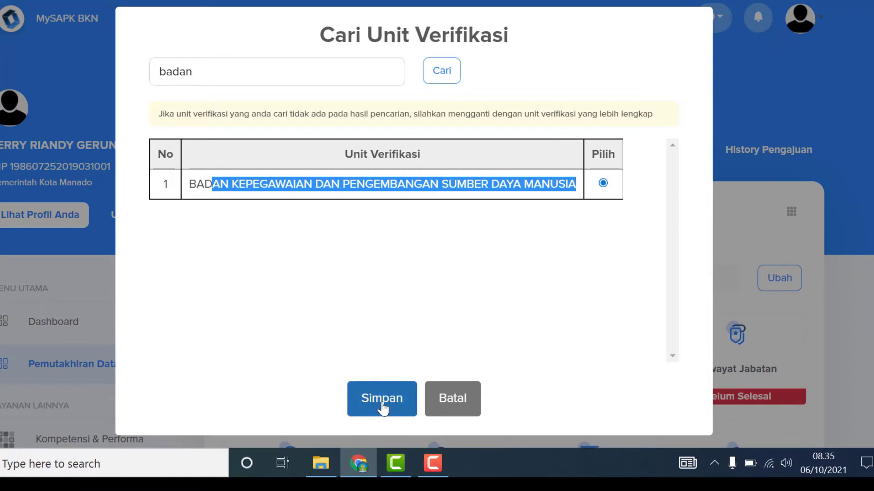
pyautogui.click(382, 408)
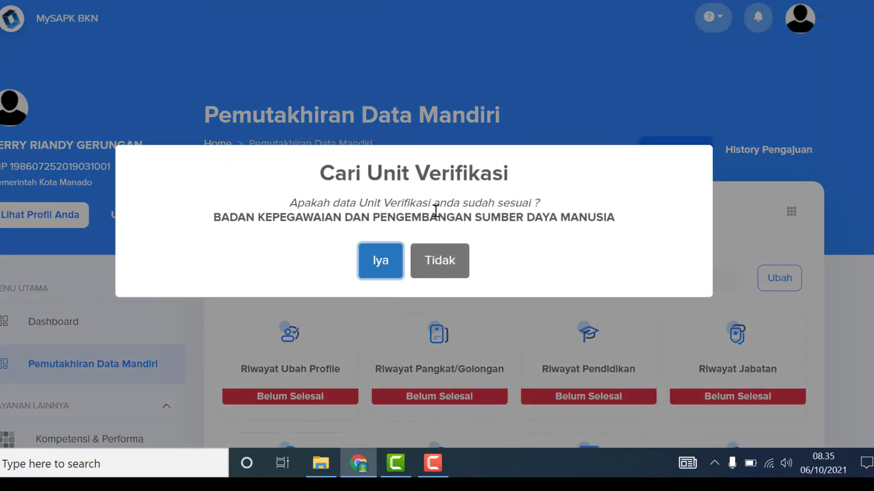
pyautogui.click(380, 269)
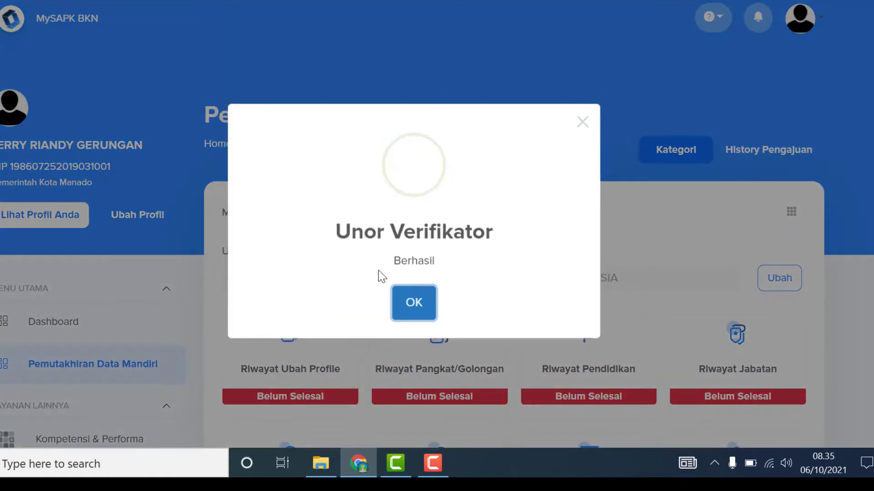
pyautogui.click(414, 313)
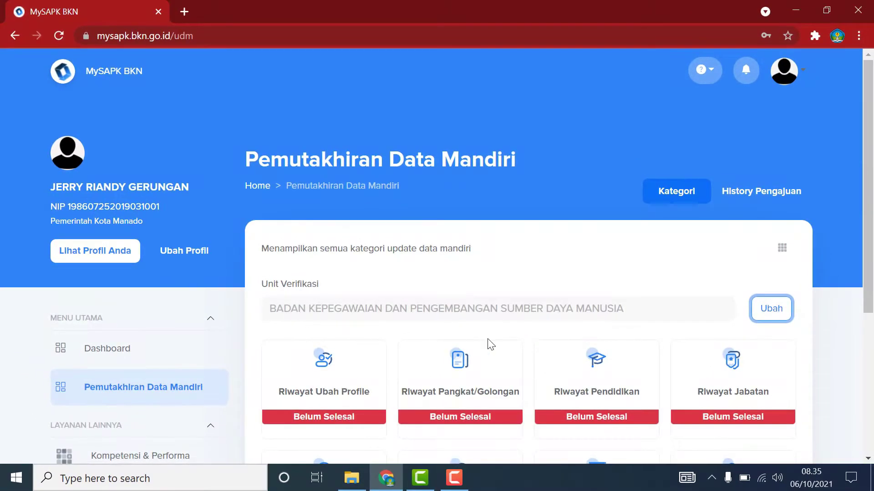
# Scroll the category cards and open Riwayat Ubah Profile to reach Edit Profile.
pyautogui.scroll(-2, 489, 345)
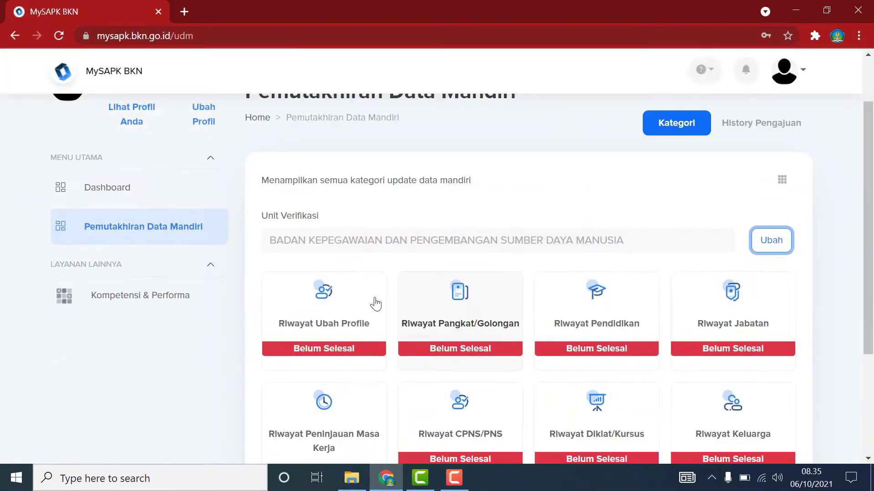
pyautogui.scroll(-2, 673, 291)
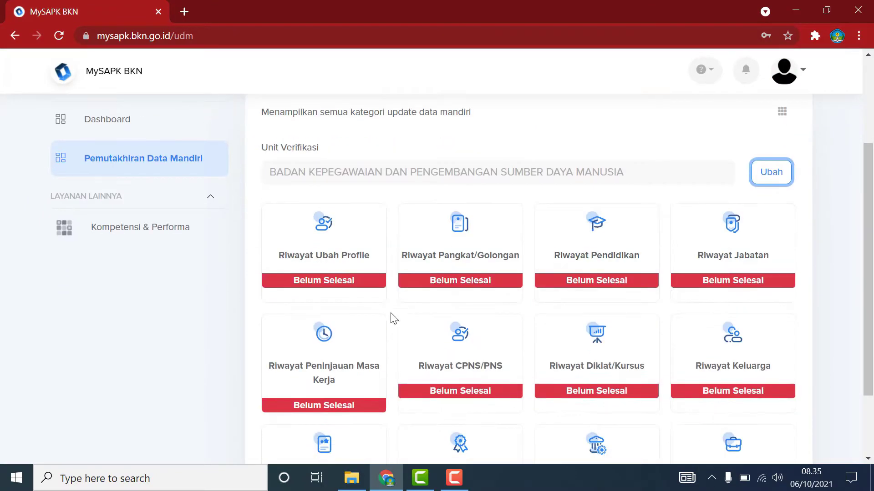
pyautogui.scroll(-2, 653, 344)
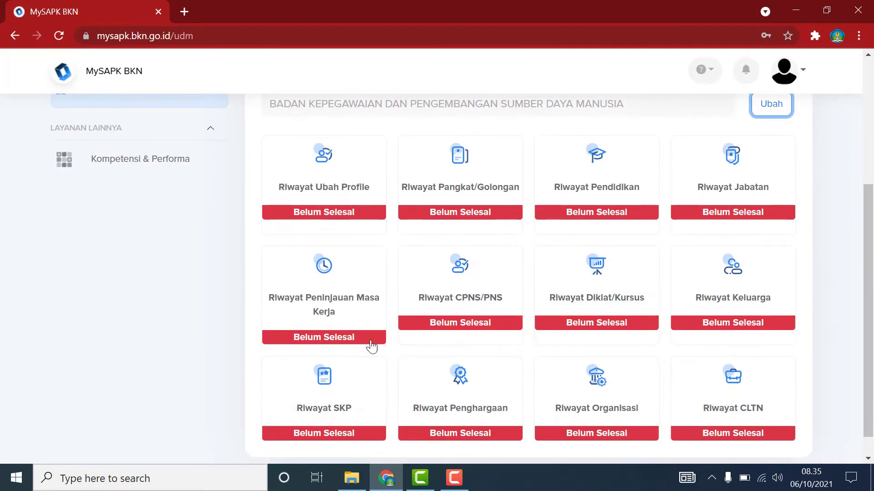
pyautogui.scroll(-1, 710, 379)
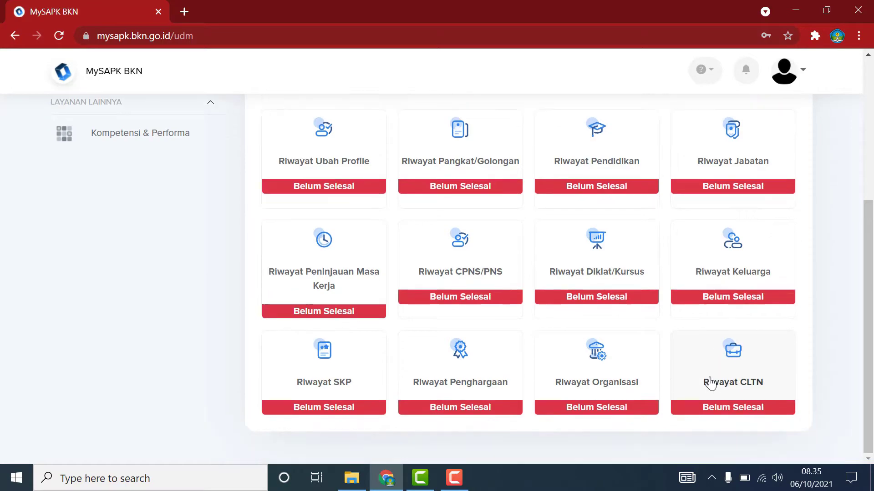
pyautogui.scroll(5, 651, 368)
pyautogui.scroll(-2, 408, 320)
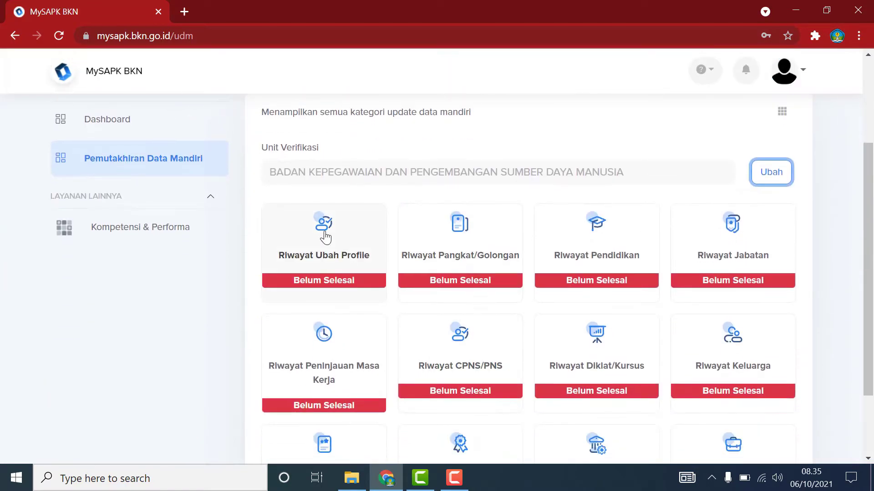
pyautogui.click(323, 236)
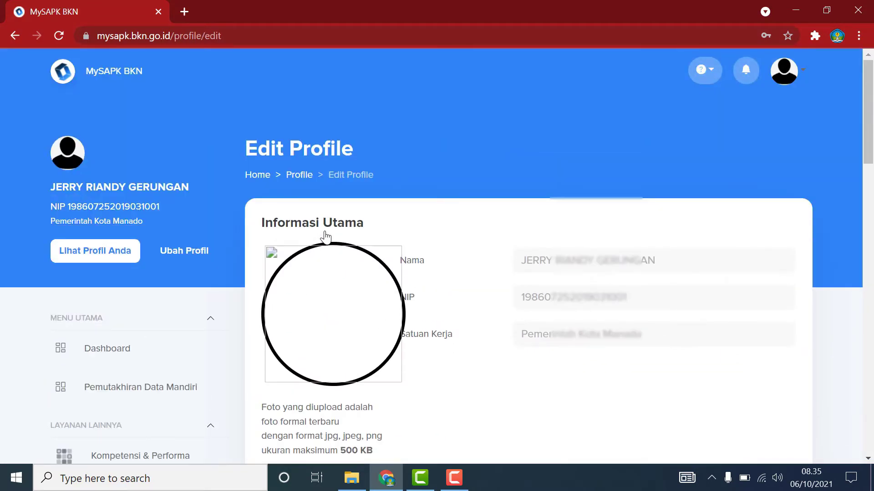
pyautogui.moveTo(368, 357)
pyautogui.scroll(-1, 368, 357)
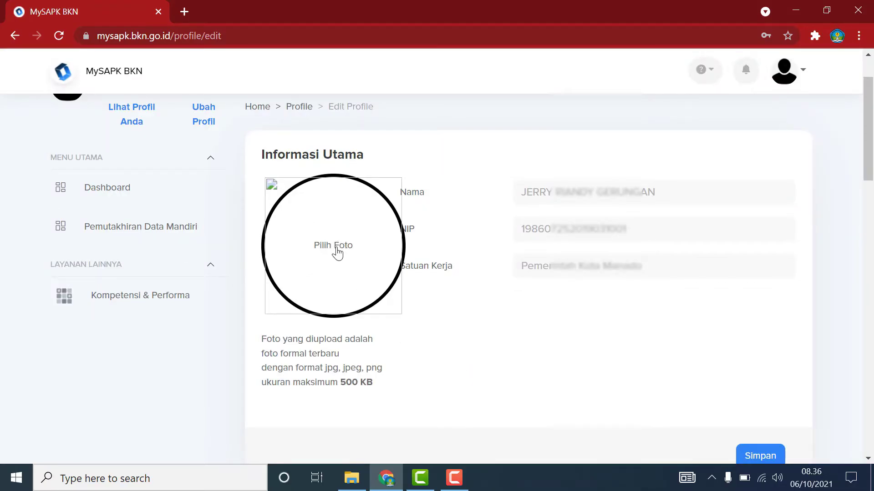
# Load '3x4 pas foto' from FOTO-FOTO > PAS FOTO CPNS TO PNS as the profile photo.
pyautogui.click(343, 232)
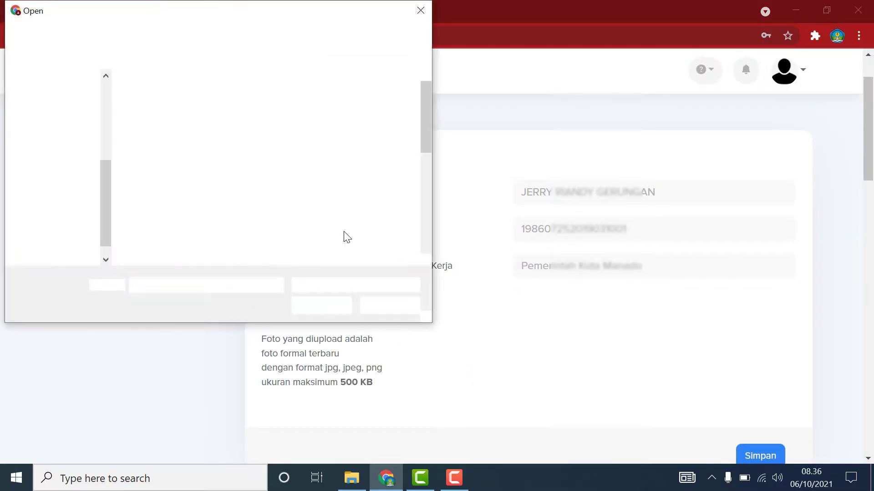
pyautogui.click(64, 247)
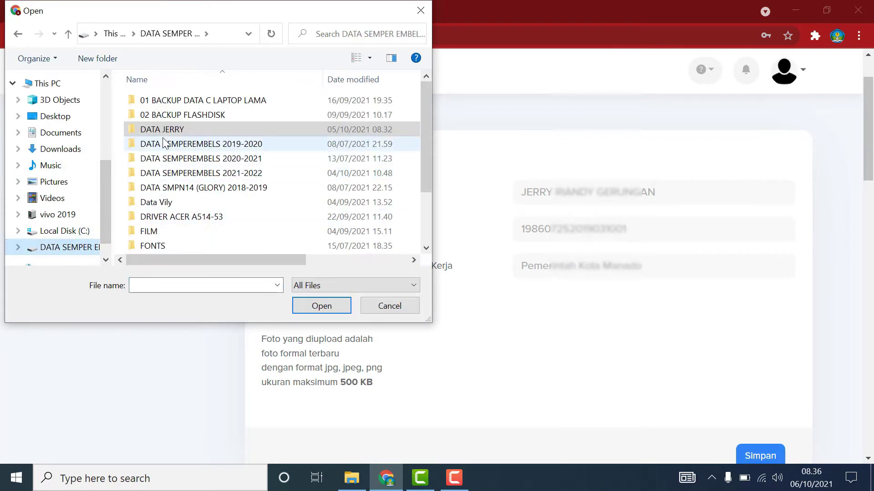
pyautogui.doubleClick(163, 133)
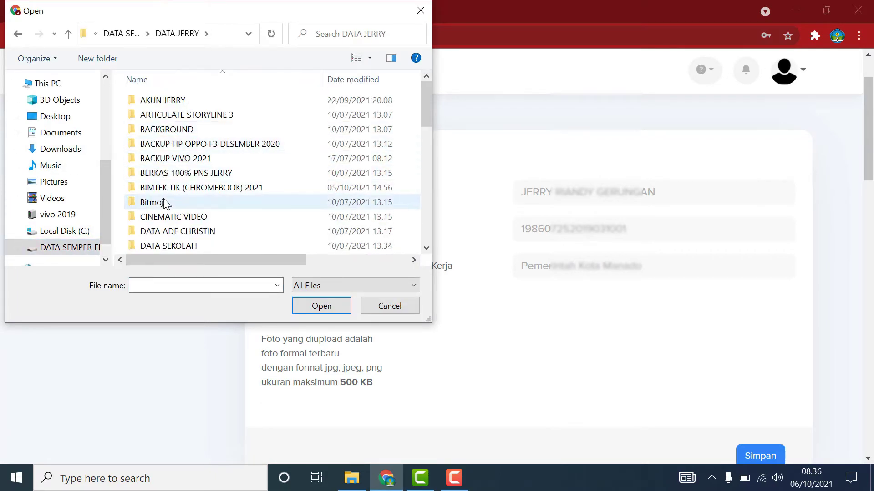
pyautogui.scroll(-1, 164, 200)
pyautogui.scroll(-2, 166, 207)
pyautogui.doubleClick(166, 249)
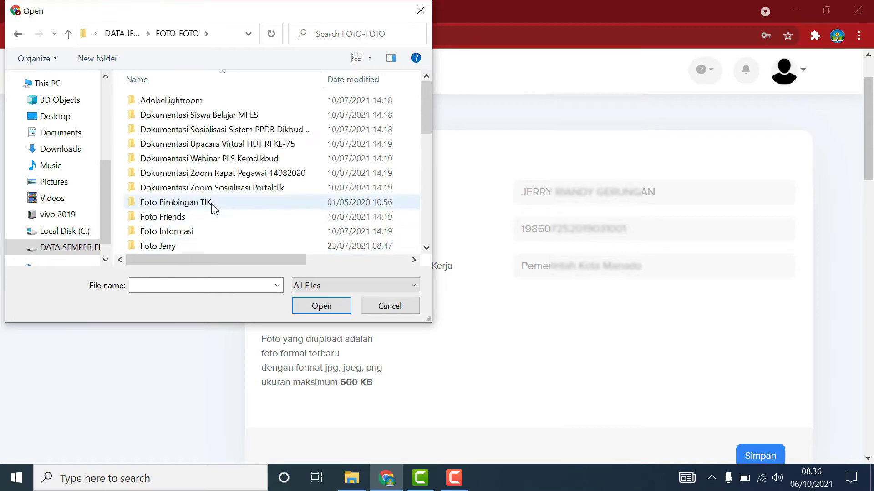
pyautogui.scroll(-2, 215, 207)
pyautogui.scroll(-3, 211, 204)
pyautogui.doubleClick(211, 184)
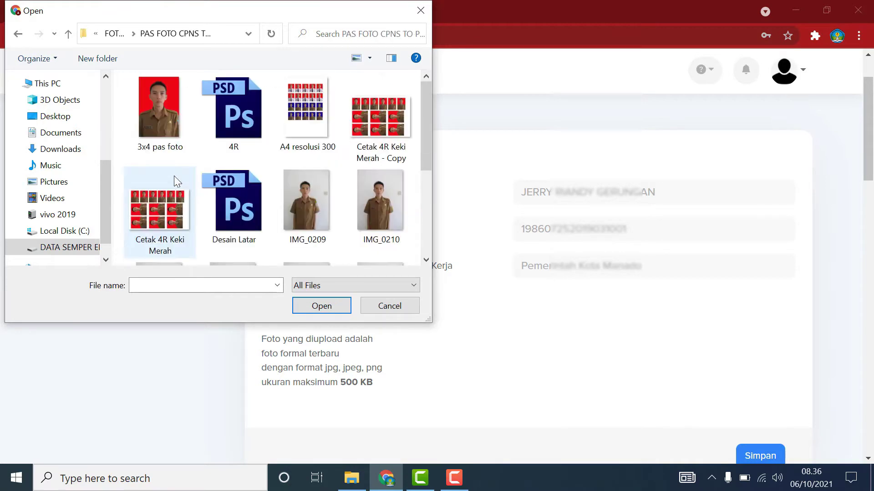
pyautogui.click(158, 111)
pyautogui.click(308, 303)
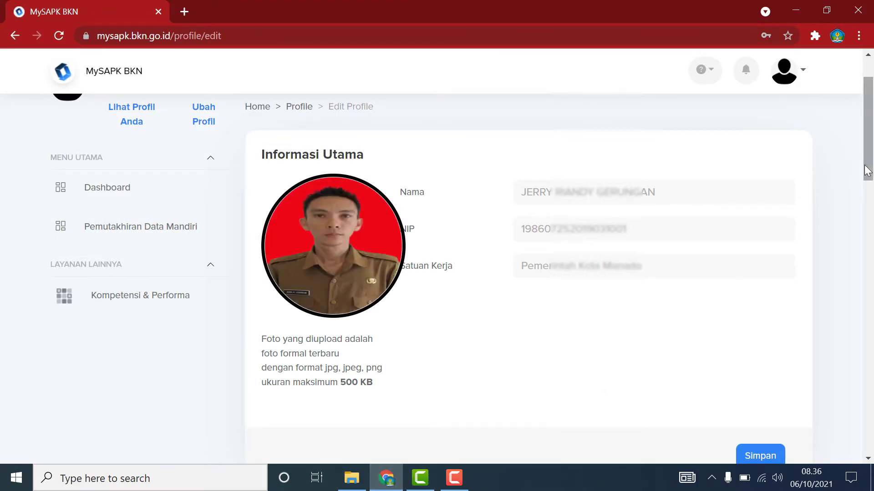
# Save and confirm the new profile photo, then scroll down to Kontak Pribadi.
pyautogui.moveTo(869, 172); pyautogui.dragTo(868, 224)
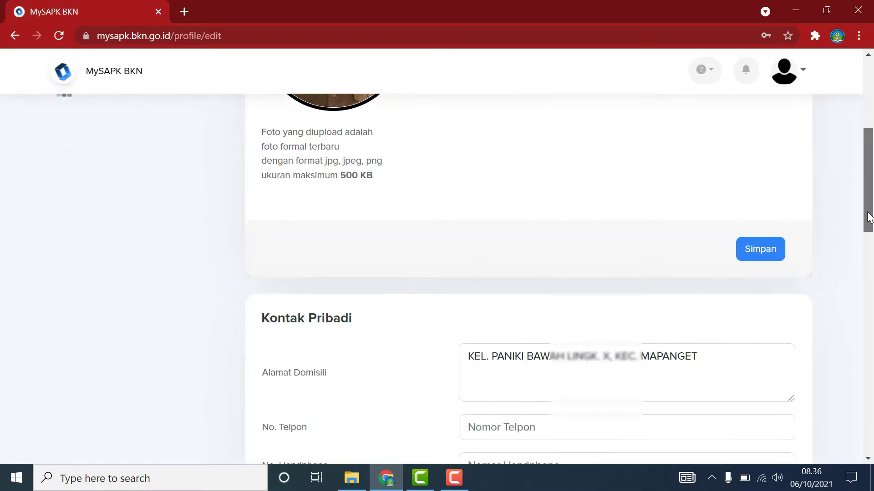
pyautogui.click(755, 251)
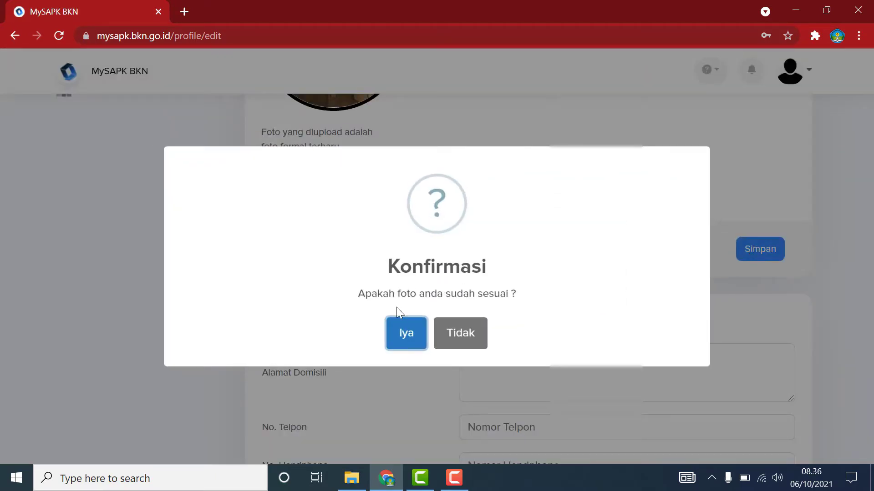
pyautogui.click(396, 331)
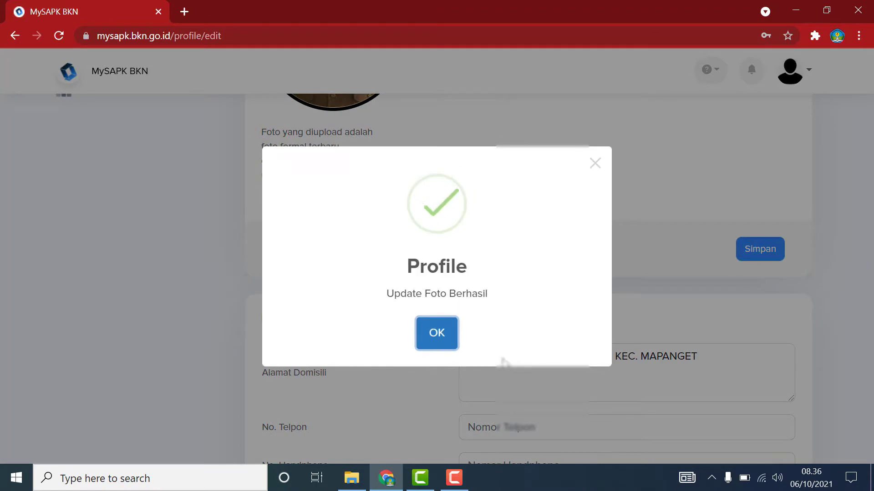
pyautogui.click(438, 332)
pyautogui.scroll(-3, 871, 211)
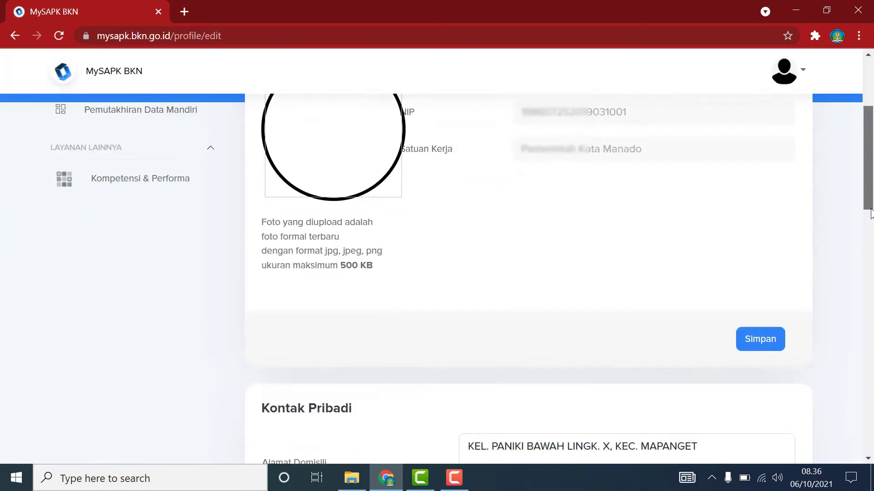
pyautogui.scroll(-5, 870, 211)
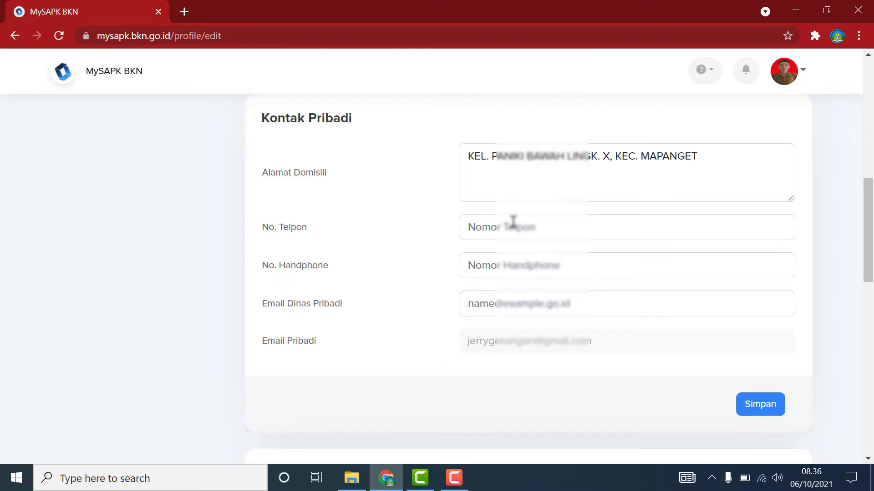
# Enter the mobile number and the office e-mail address in Kontak Pribadi and save.
pyautogui.click(511, 266)
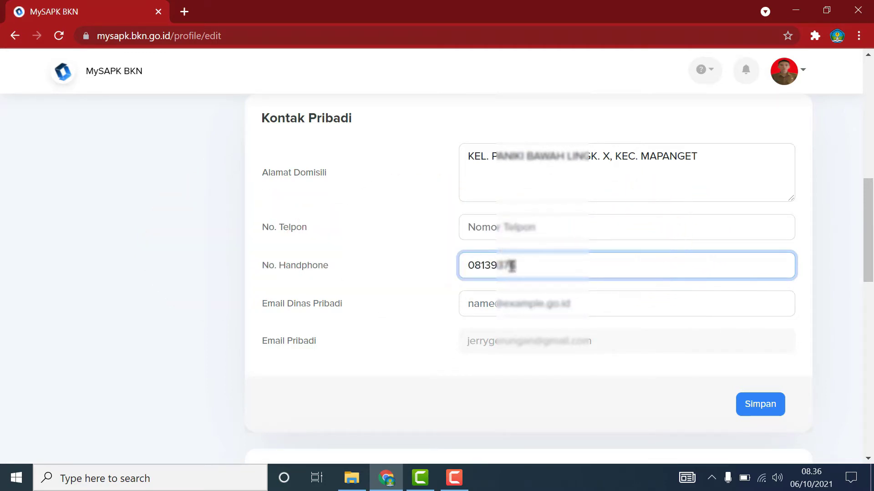
pyautogui.write('43')
pyautogui.click(537, 307)
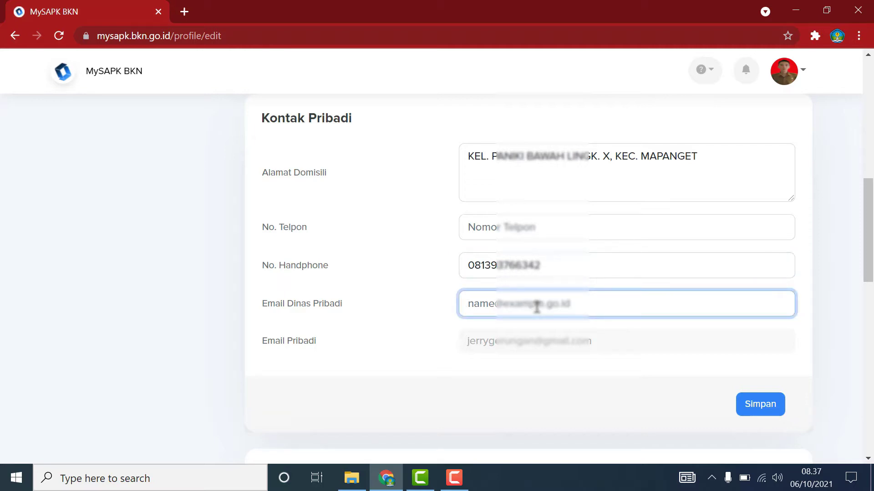
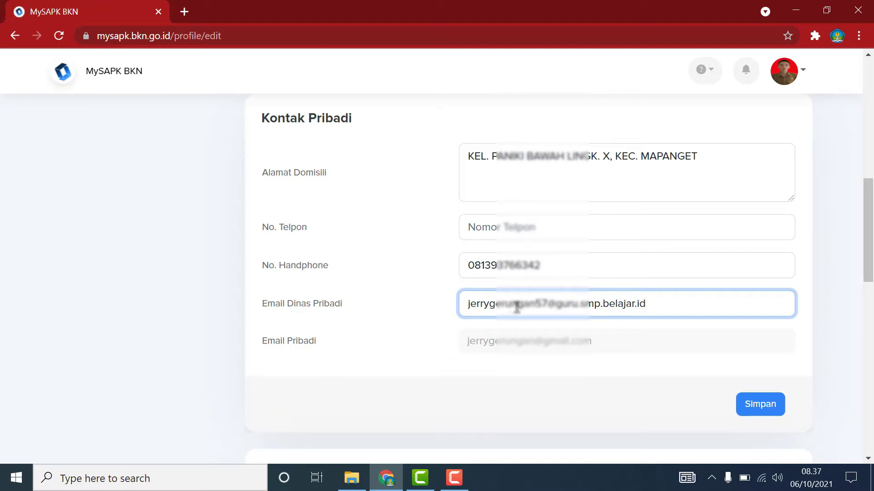
pyautogui.click(548, 350)
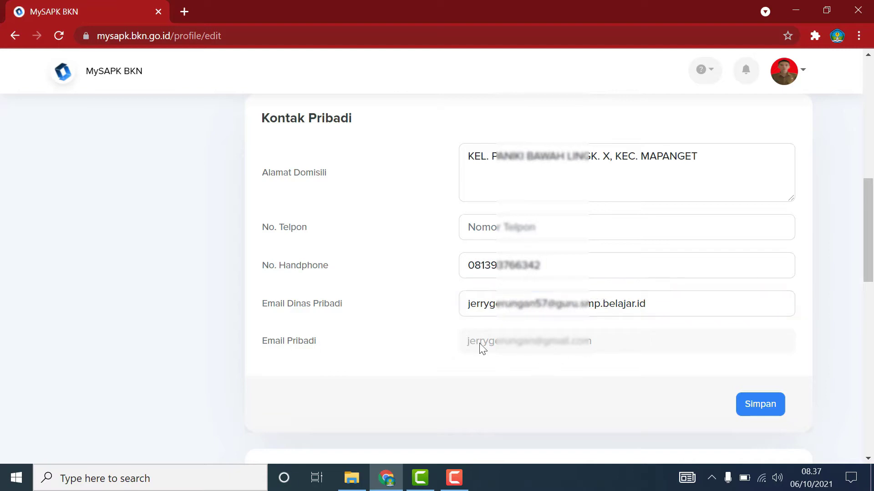
pyautogui.click(756, 404)
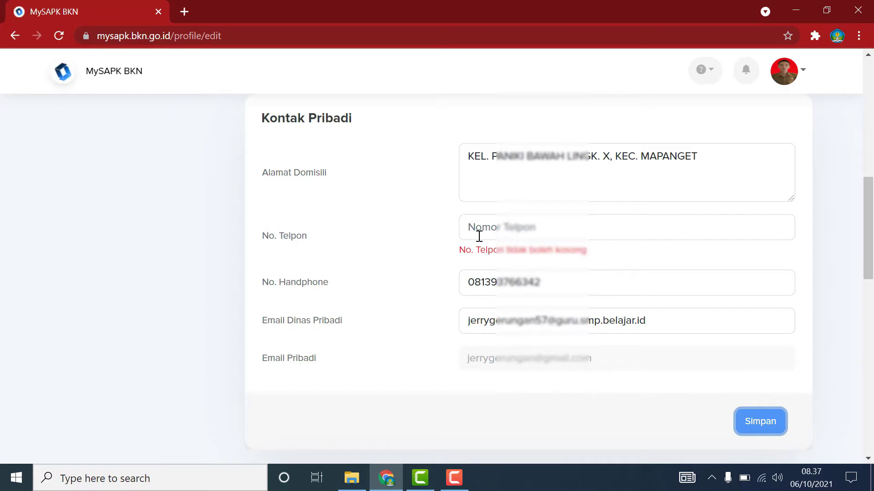
# Copy the mobile number into No. Telpon, then save and confirm the contact details.
pyautogui.moveTo(472, 285); pyautogui.dragTo(552, 277)
pyautogui.hotkey('ctrl', 'c')
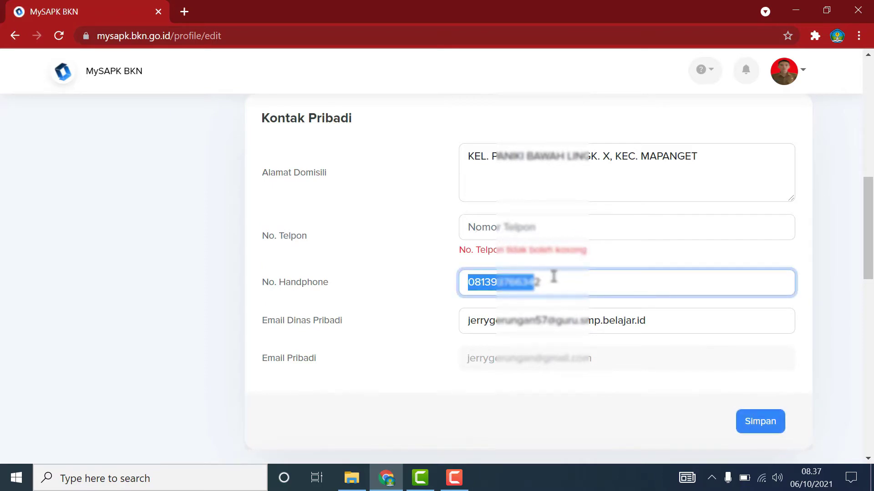
pyautogui.click(489, 229)
pyautogui.hotkey('ctrl', 'v')
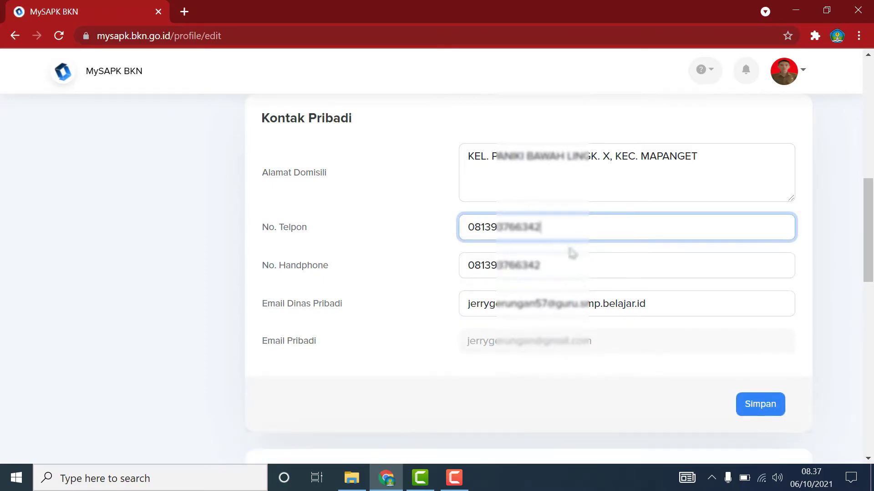
pyautogui.click(560, 263)
pyautogui.scroll(-3, 686, 373)
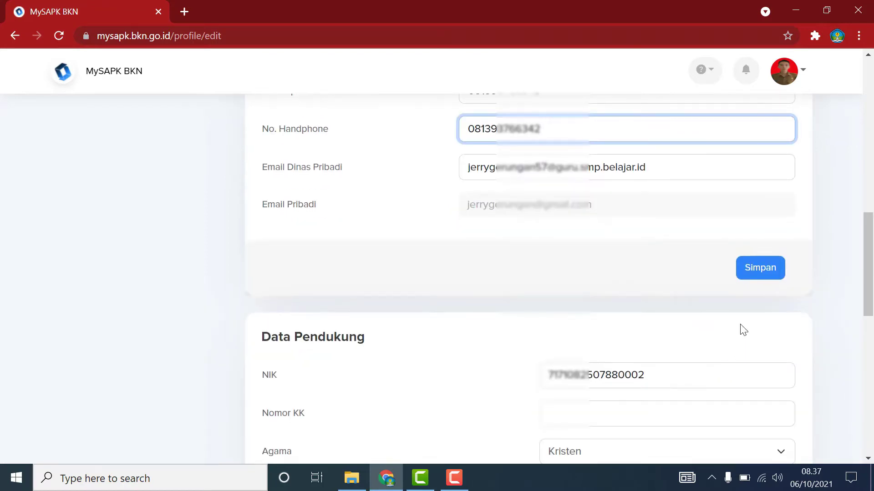
pyautogui.click(752, 267)
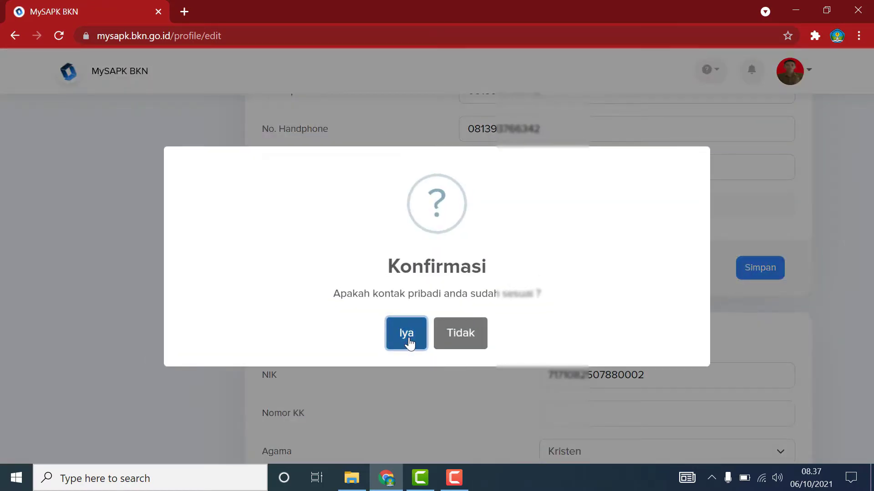
pyautogui.click(410, 341)
pyautogui.click(441, 338)
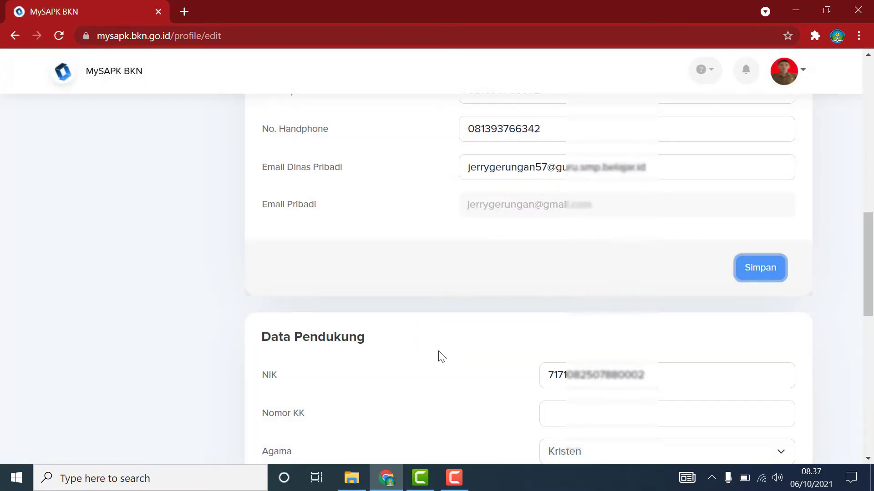
# Enter the family card number in Nomor KK and keep Kristen as the religion.
pyautogui.scroll(-3, 371, 371)
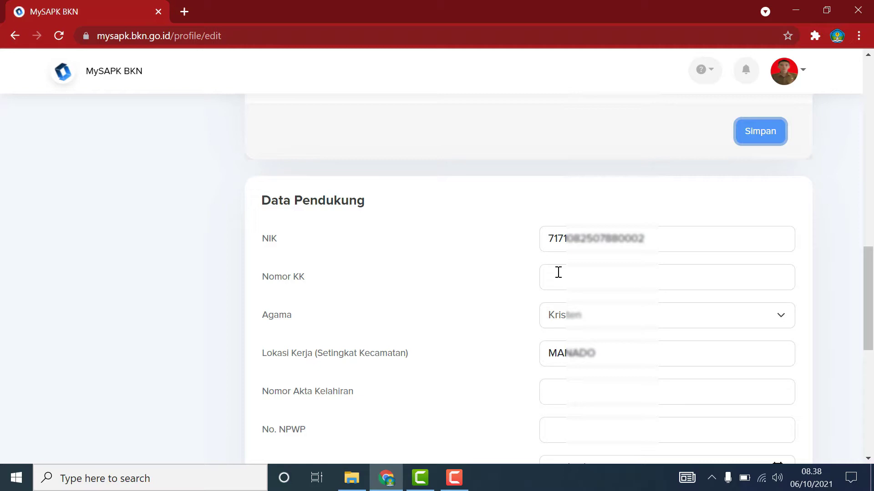
pyautogui.click(558, 272)
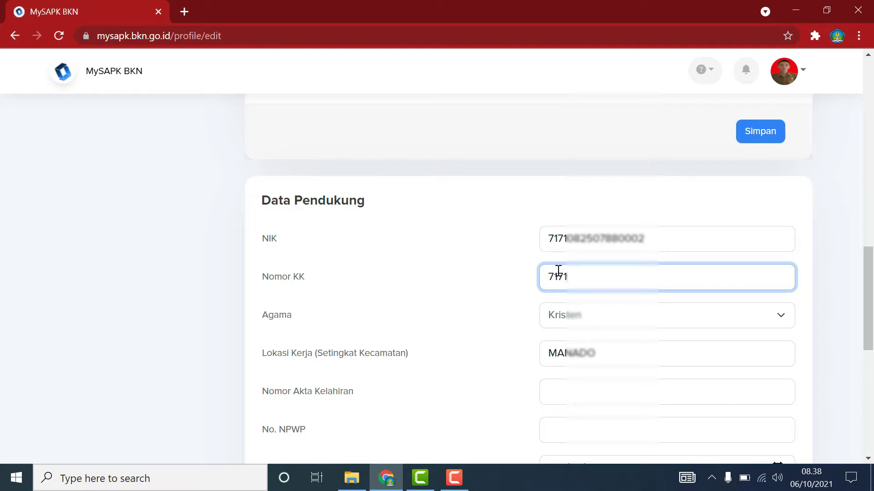
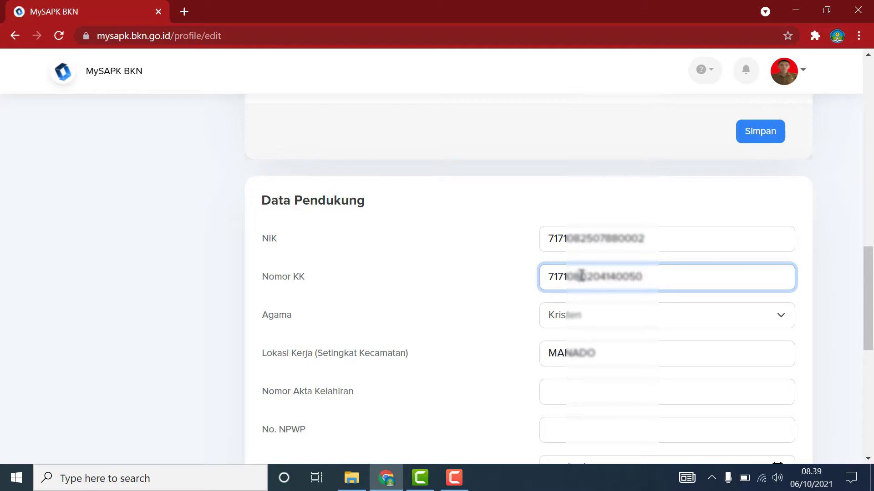
pyautogui.click(607, 278)
pyautogui.click(607, 327)
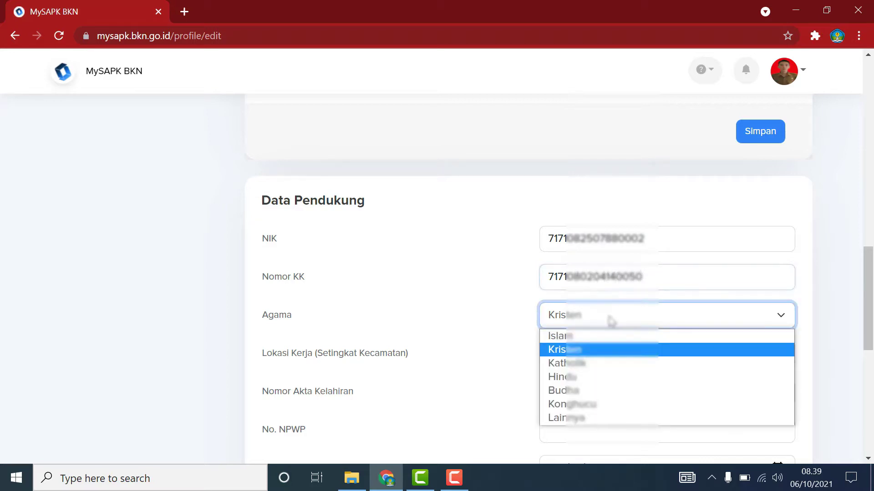
pyautogui.click(585, 351)
pyautogui.click(509, 327)
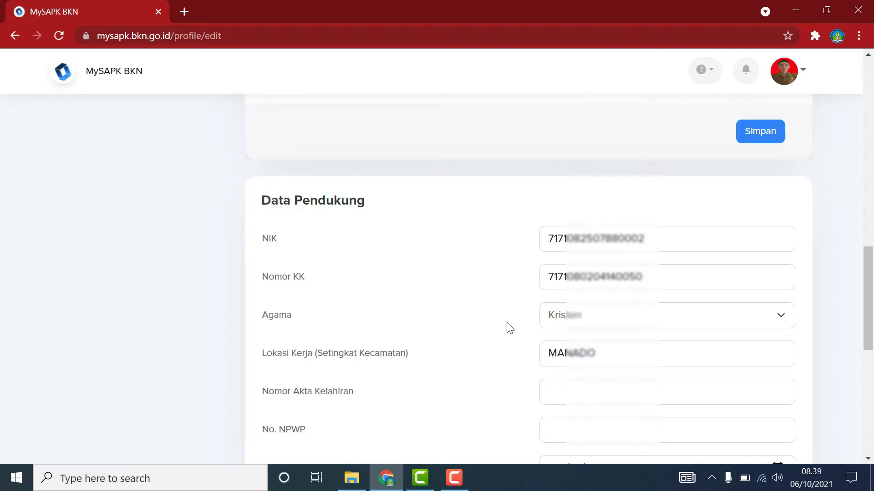
pyautogui.scroll(-3, 510, 327)
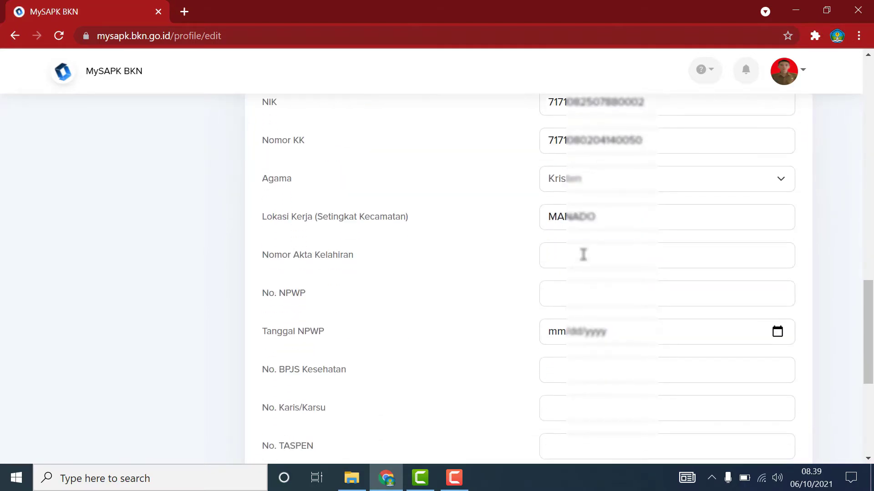
# Enter the birth certificate number in Nomor Akta Kelahiran and the tax number in No. NPWP.
pyautogui.click(584, 255)
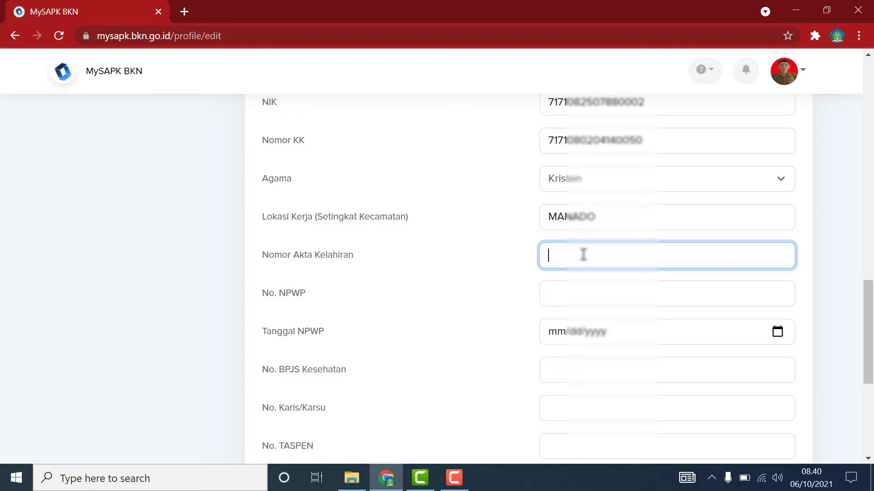
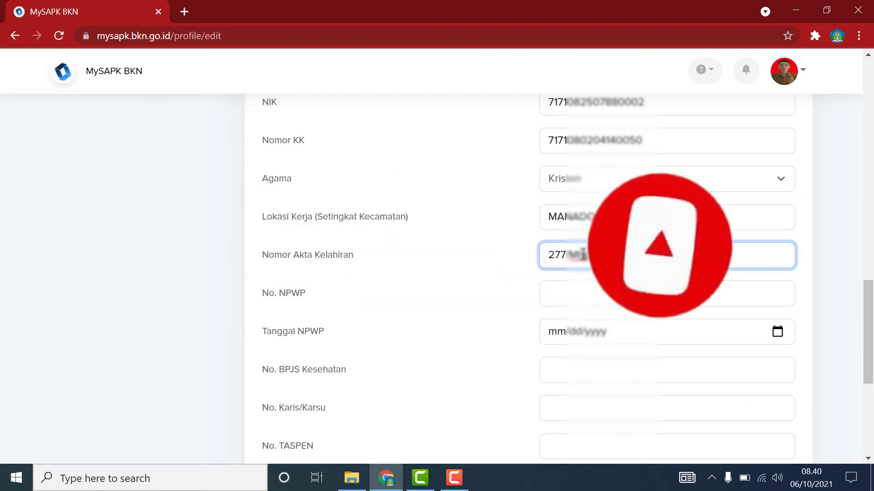
pyautogui.click(568, 298)
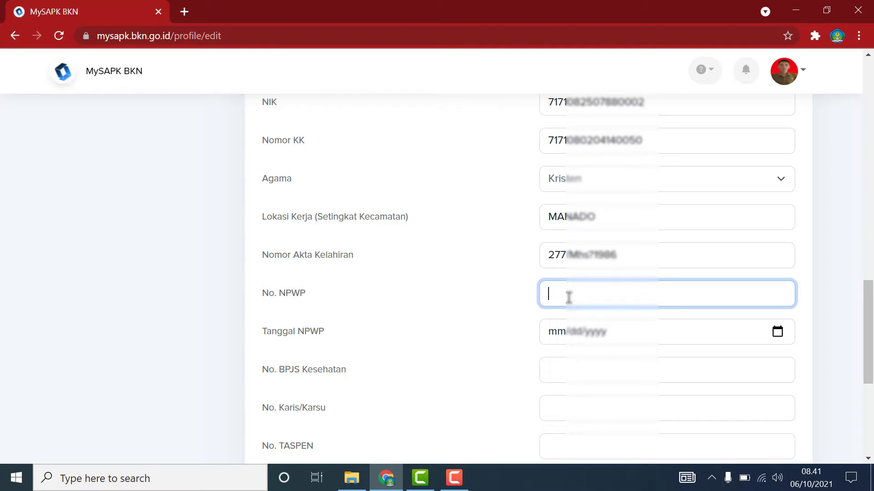
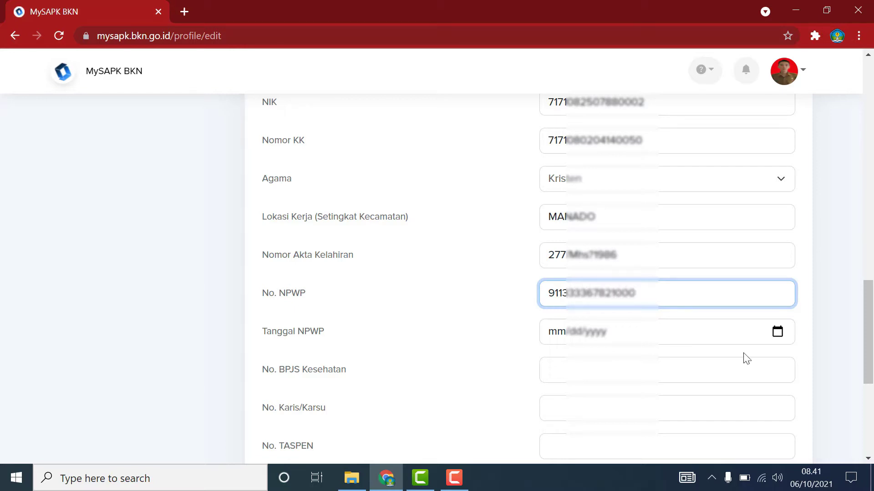
# Fill in the BPJS Kesehatan and TASPEN numbers, leaving Karis/Karsu empty.
pyautogui.click(773, 364)
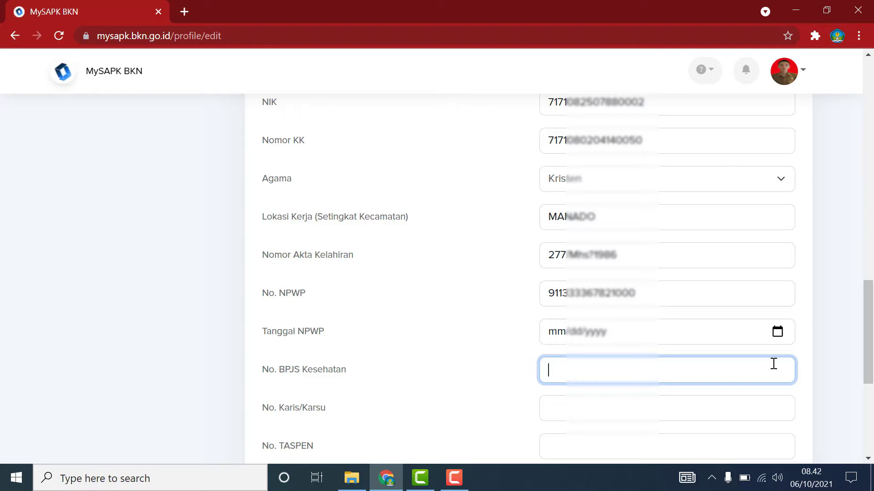
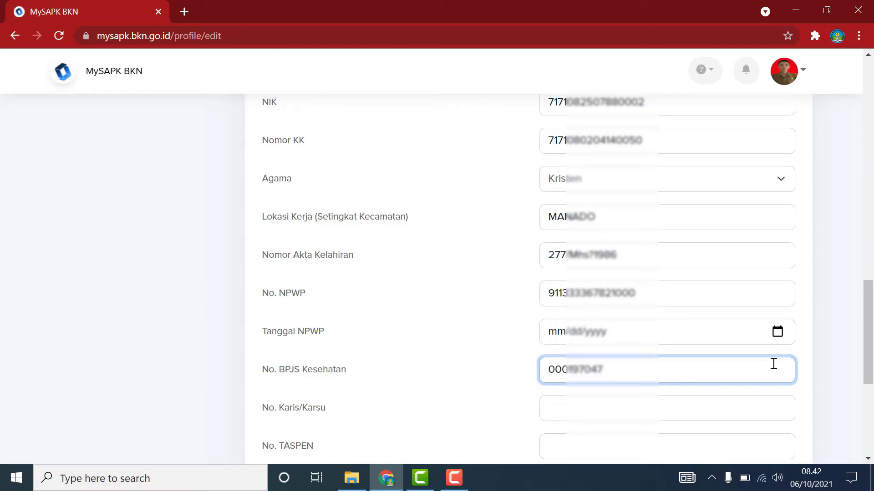
pyautogui.click(453, 478)
pyautogui.click(824, 437)
pyautogui.click(675, 411)
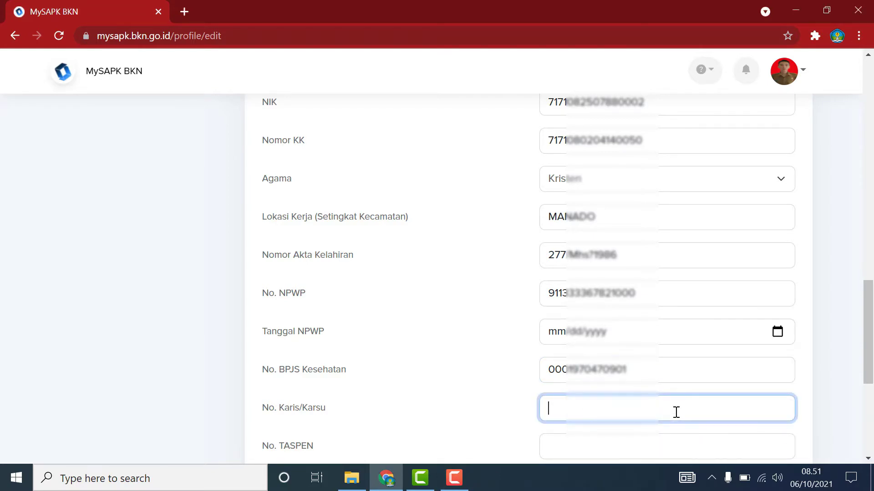
pyautogui.scroll(-1, 676, 412)
pyautogui.click(644, 382)
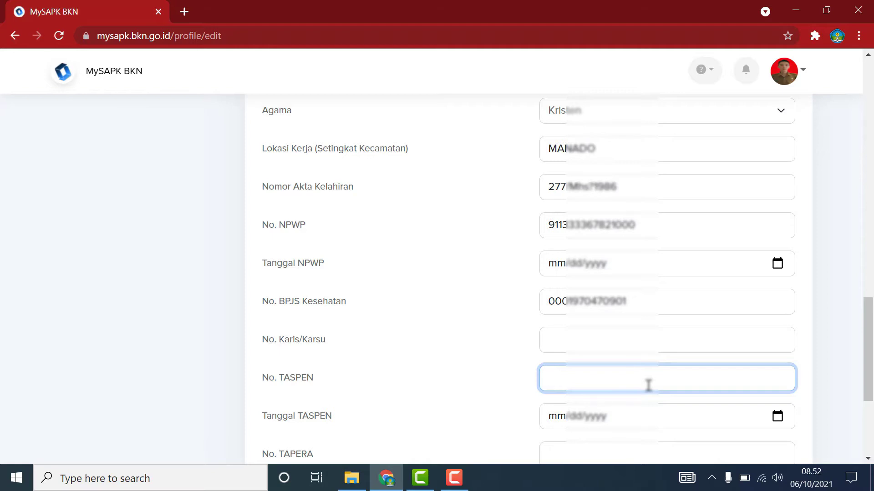
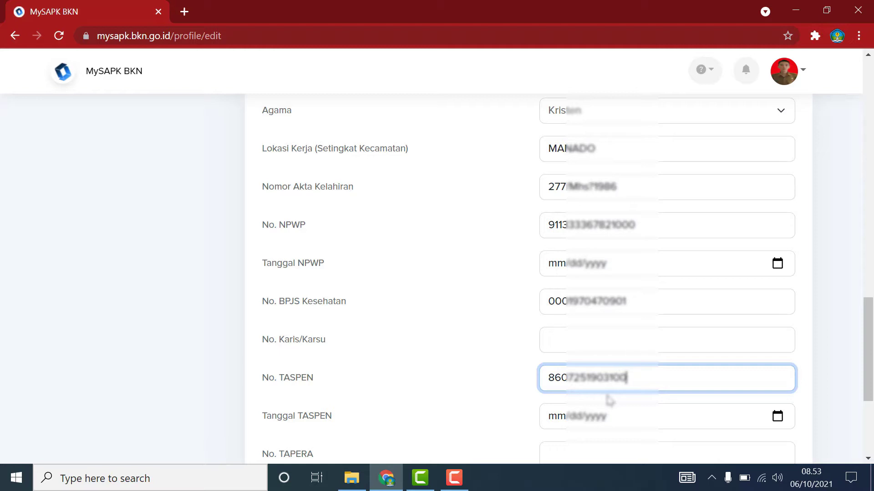
pyautogui.click(858, 423)
pyautogui.scroll(-1, 859, 424)
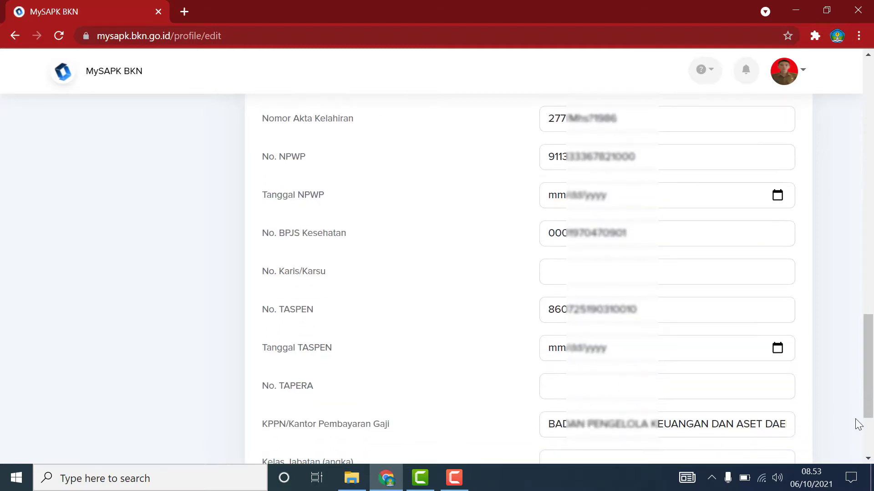
pyautogui.scroll(-1, 858, 424)
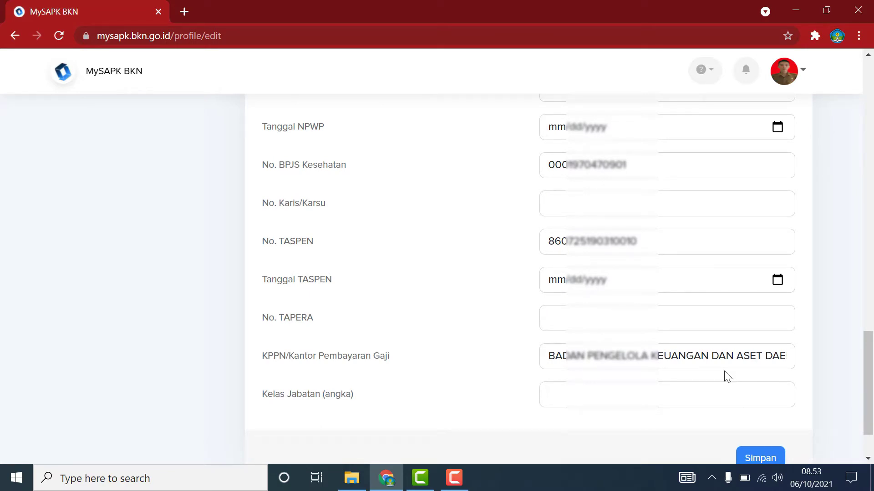
pyautogui.scroll(-1, 727, 377)
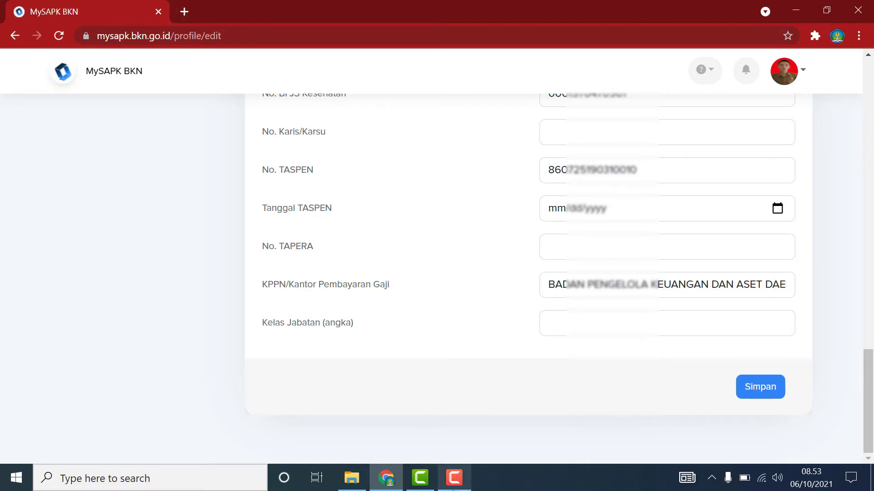
pyautogui.click(454, 478)
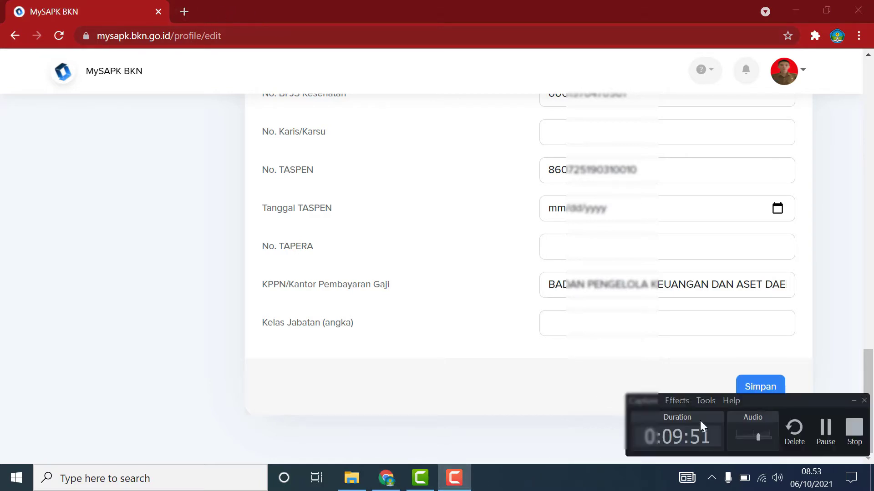
pyautogui.click(844, 340)
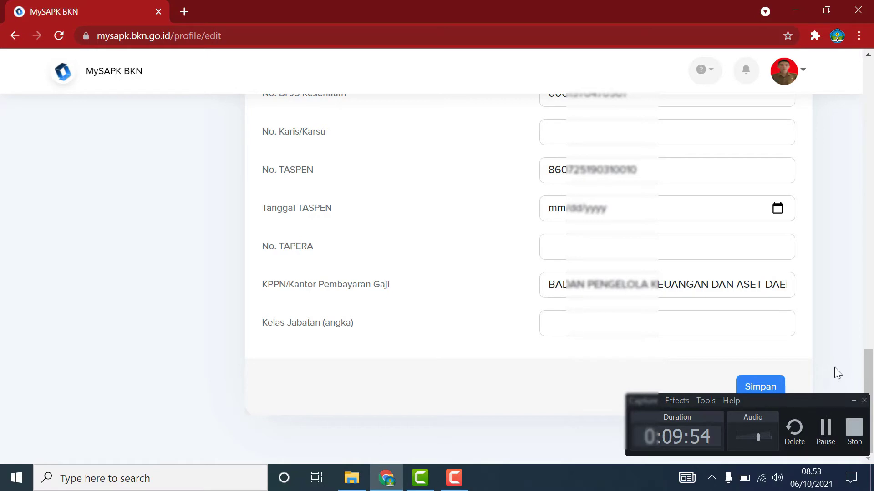
pyautogui.click(184, 12)
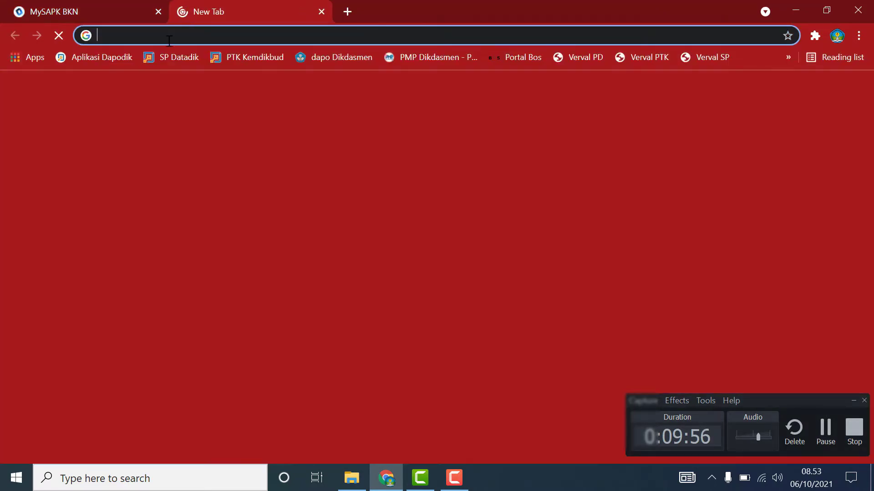
pyautogui.click(148, 36)
pyautogui.write('https://sikejab.bkn.go.id/')
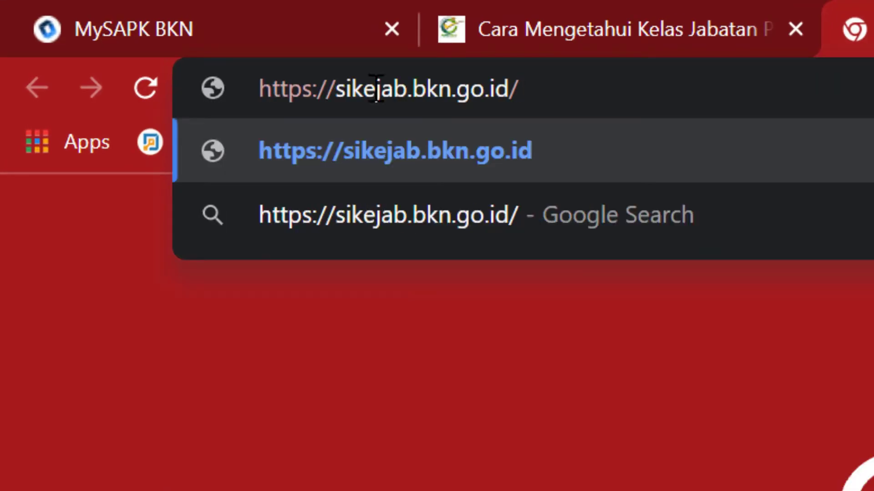
pyautogui.press('Return')
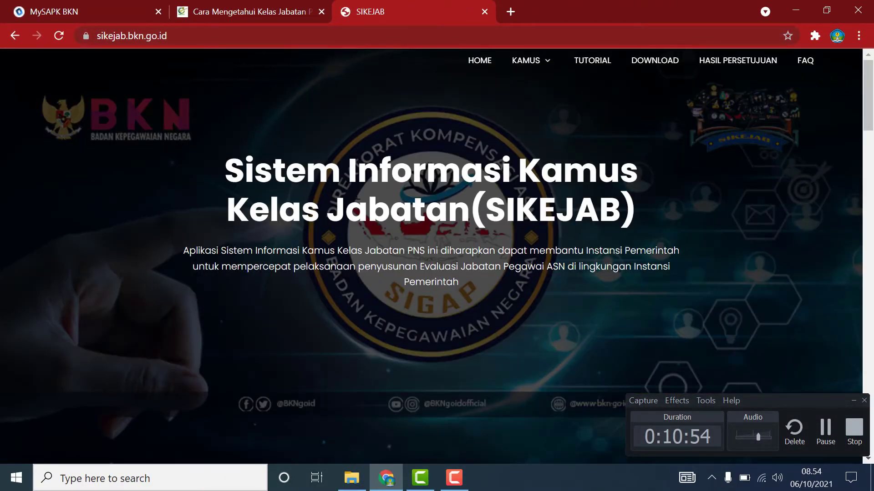
pyautogui.click(849, 406)
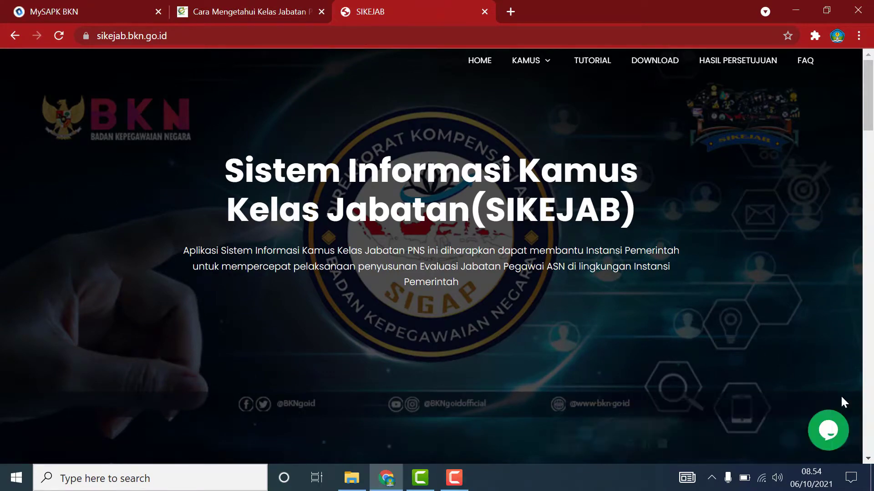
# Go to SIKEJAB's KAMUS > Kamus Kelas Jabatan Fungsional page.
pyautogui.scroll(-8, 552, 72)
pyautogui.moveTo(549, 63)
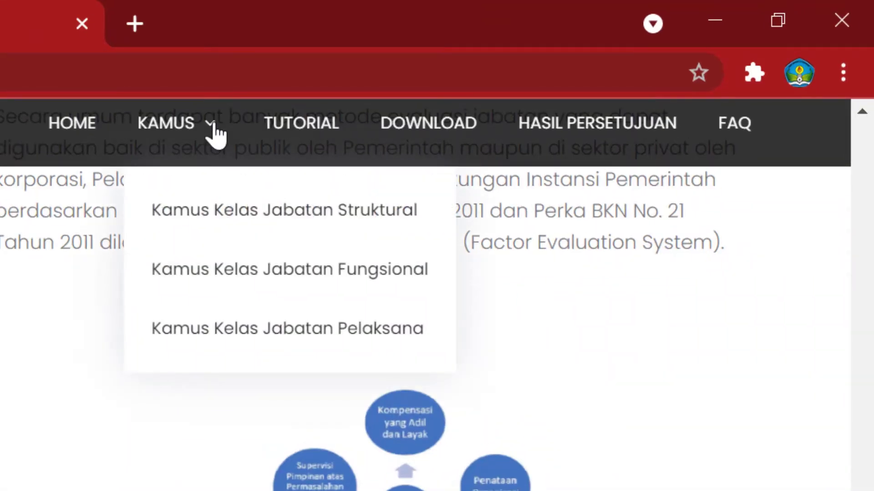
pyautogui.scroll(8, 218, 135)
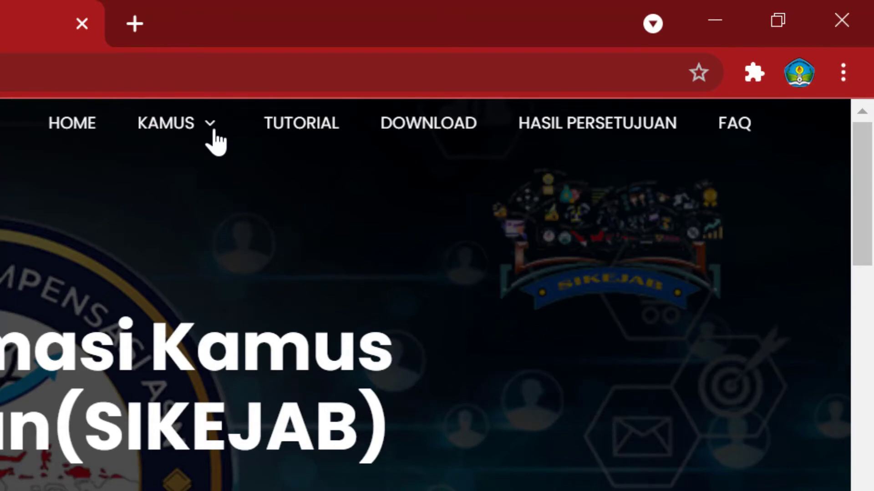
pyautogui.moveTo(215, 140)
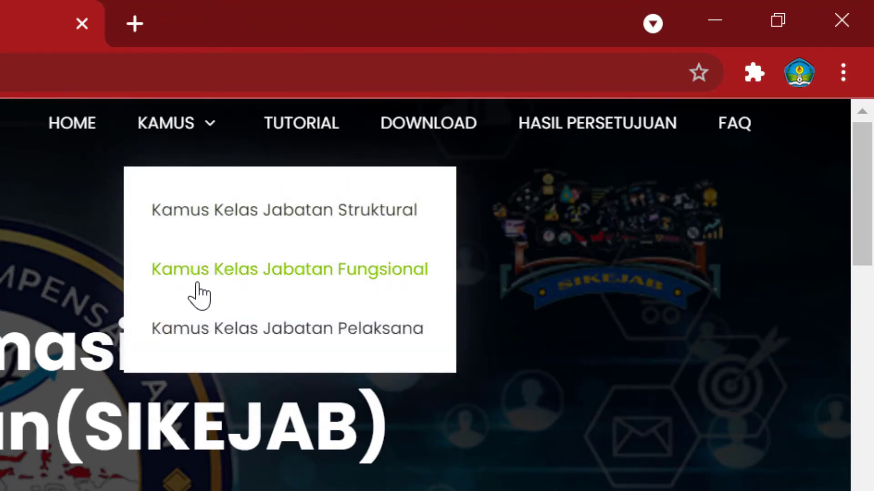
pyautogui.click(341, 279)
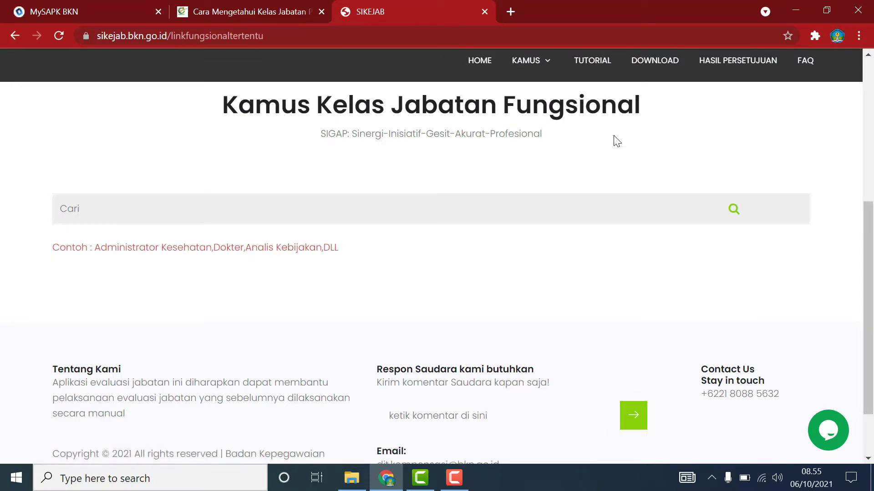
pyautogui.click(358, 202)
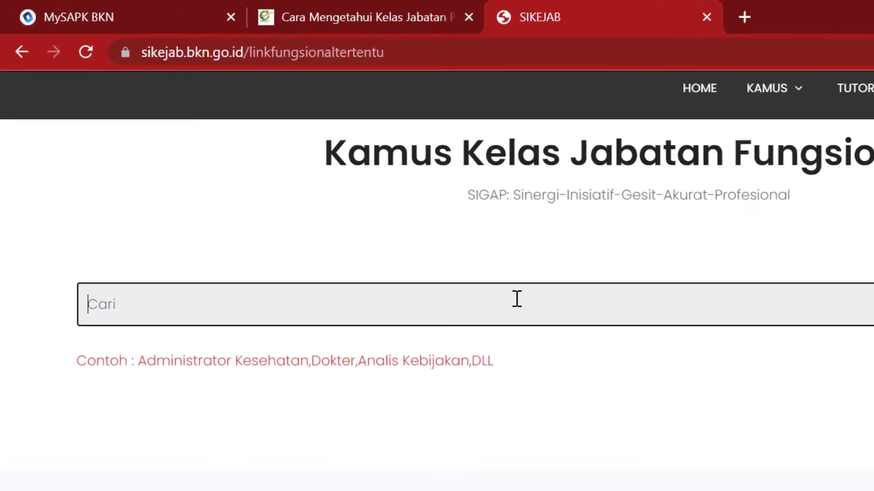
pyautogui.write('guru')
pyautogui.press('Return')
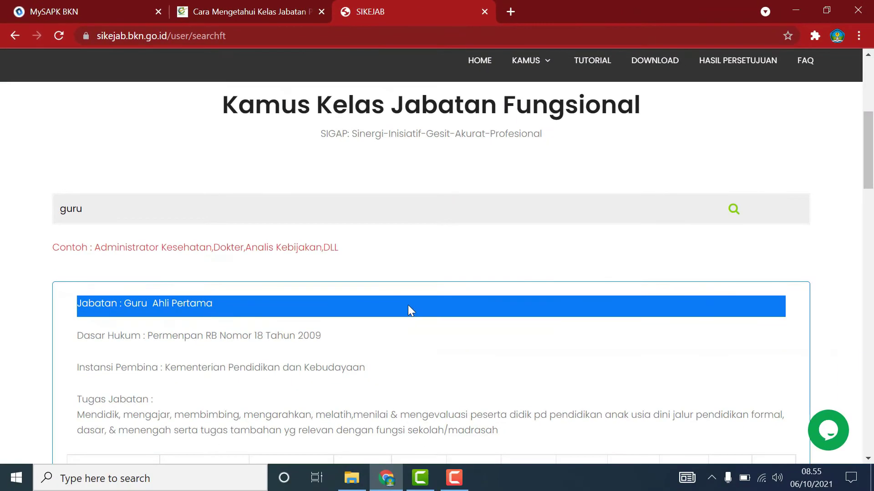
pyautogui.scroll(-5, 445, 299)
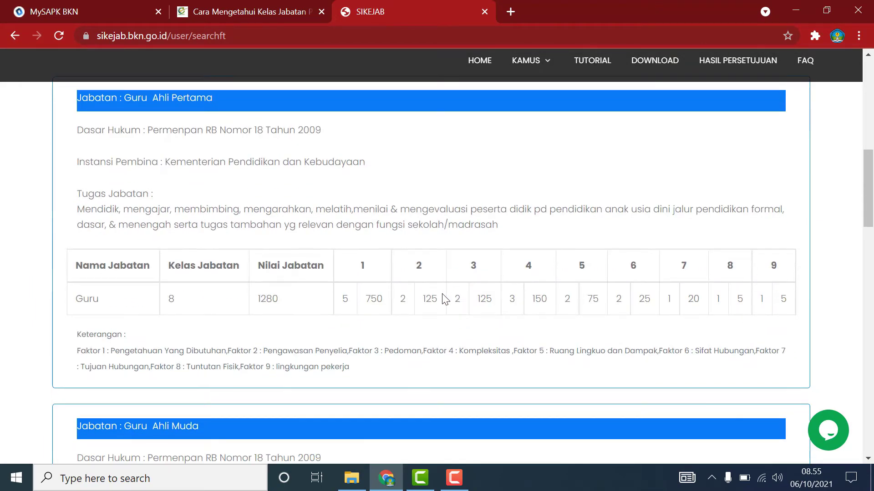
pyautogui.scroll(-2, 444, 300)
pyautogui.scroll(-2, 442, 289)
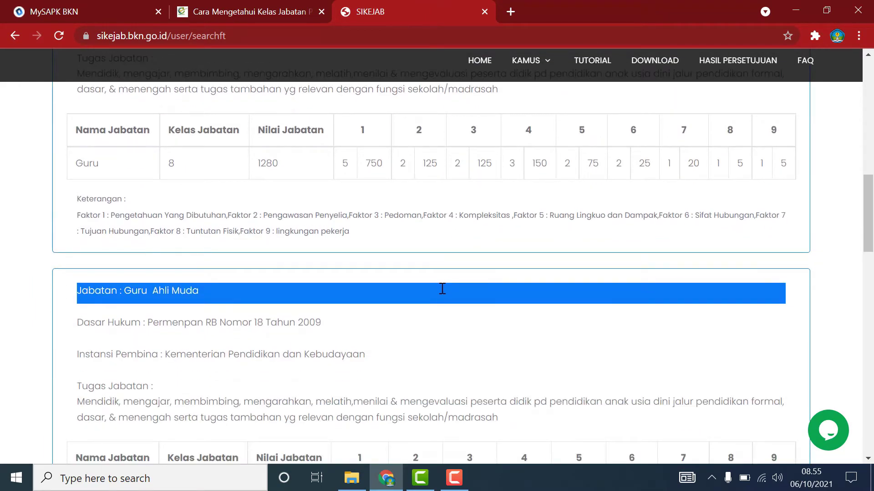
pyautogui.scroll(-5, 442, 289)
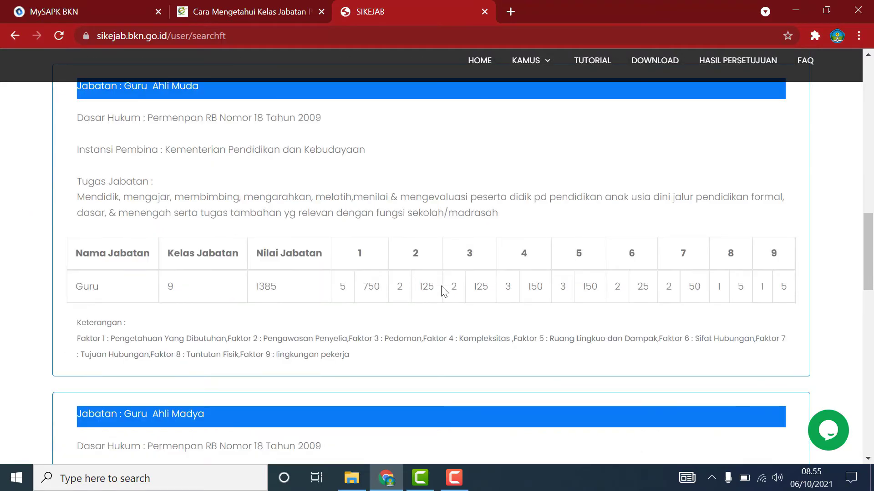
pyautogui.scroll(5, 444, 291)
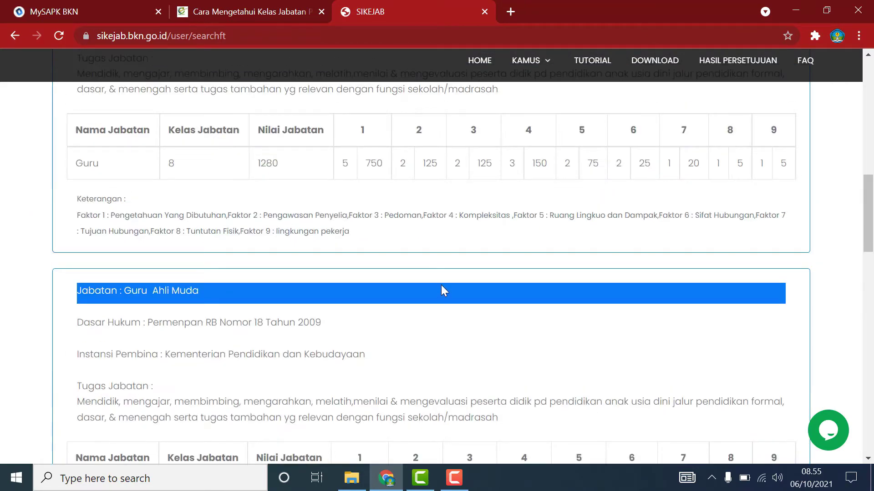
pyautogui.scroll(-11, 444, 290)
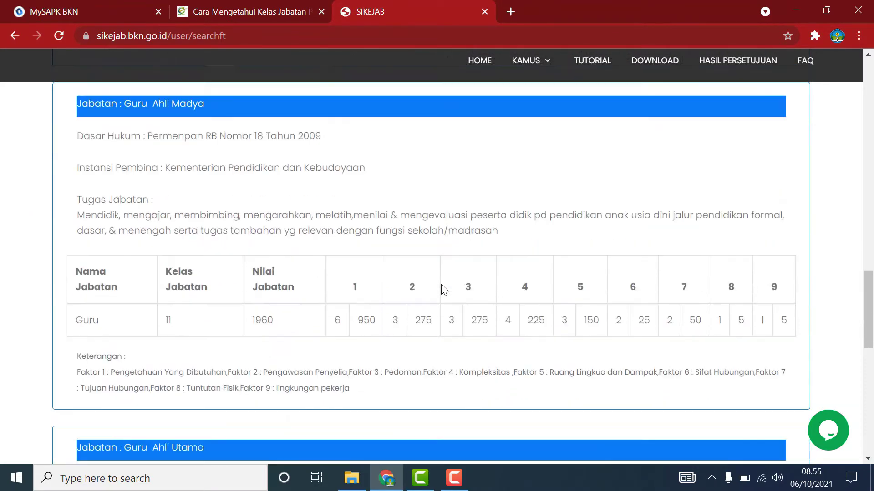
pyautogui.scroll(-3, 442, 288)
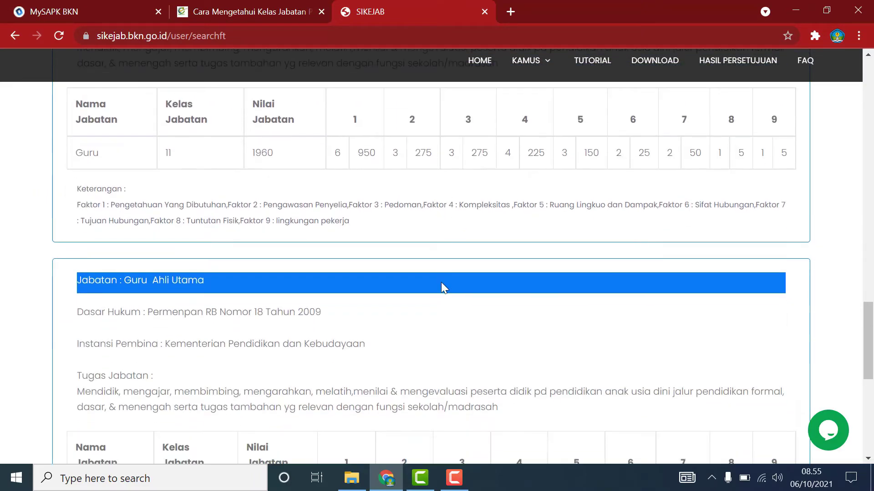
pyautogui.scroll(-8, 441, 282)
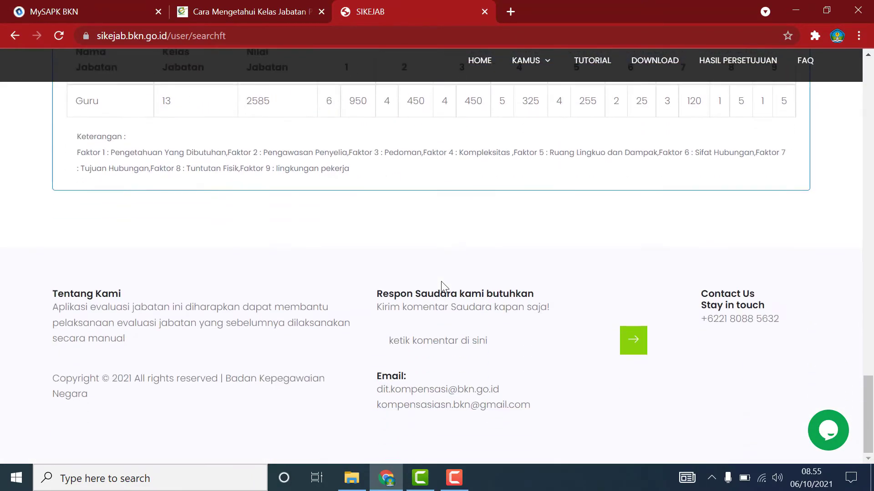
pyautogui.scroll(2, 441, 286)
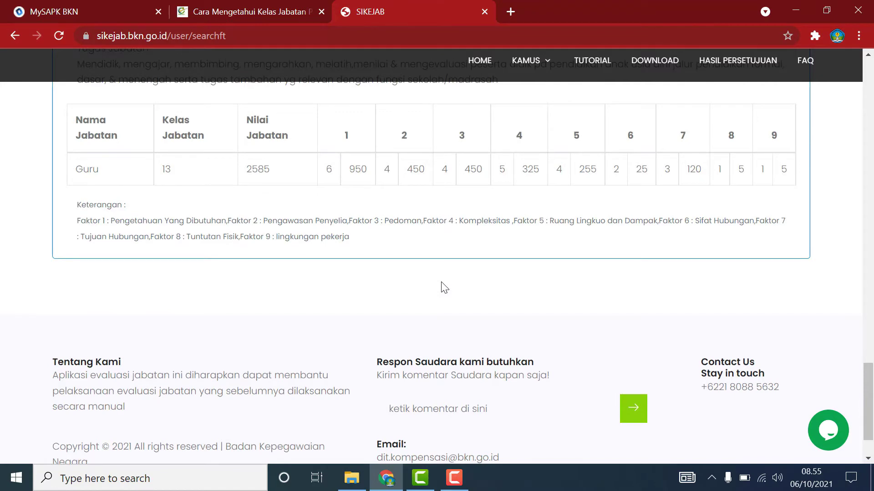
pyautogui.scroll(10, 441, 283)
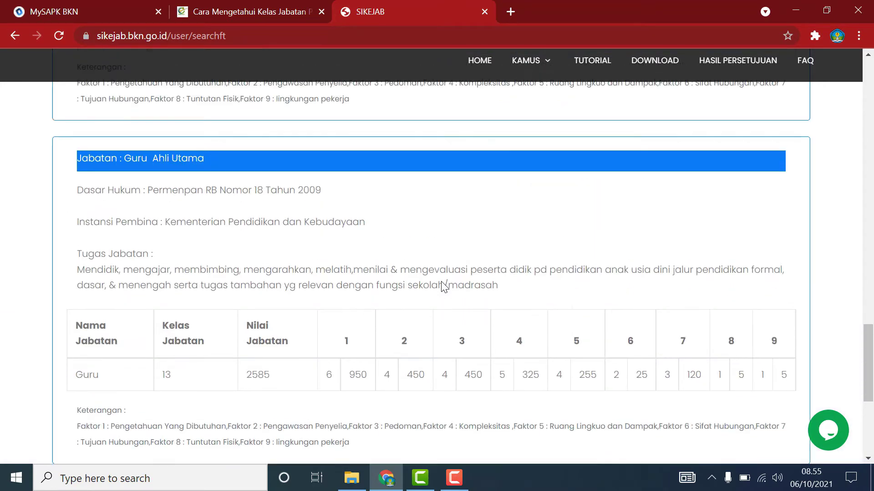
pyautogui.scroll(8, 444, 287)
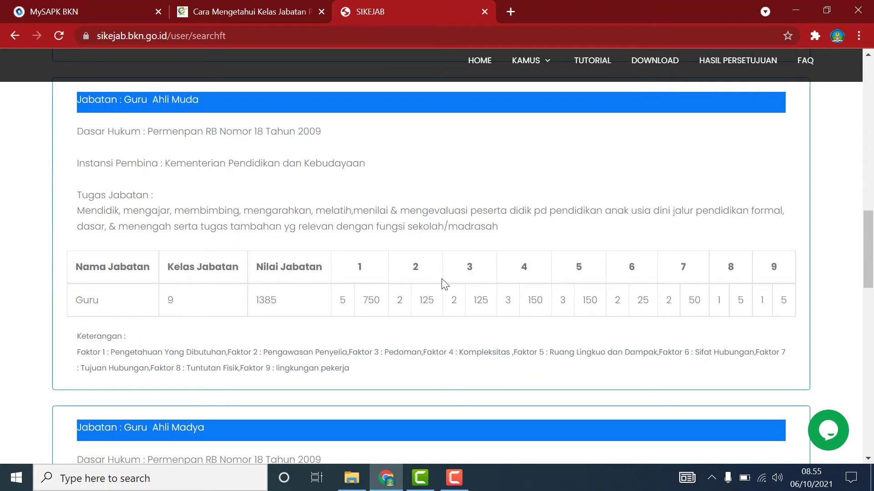
pyautogui.scroll(13, 443, 284)
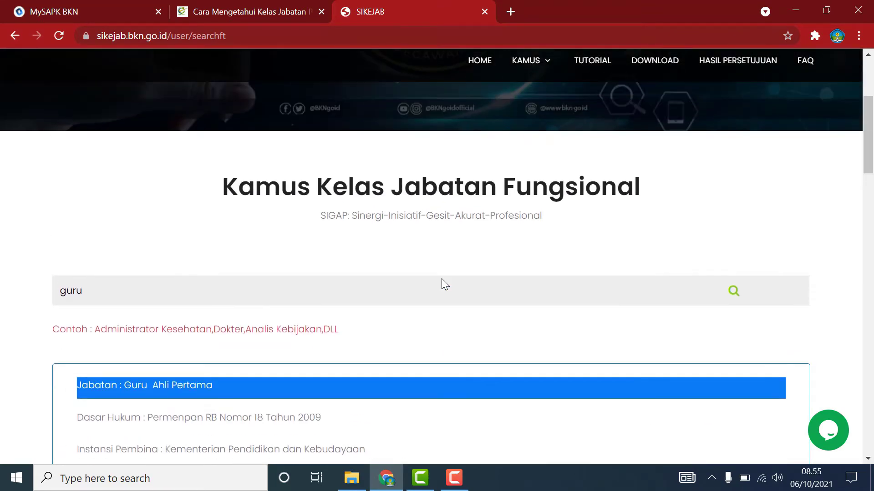
pyautogui.scroll(-1, 442, 284)
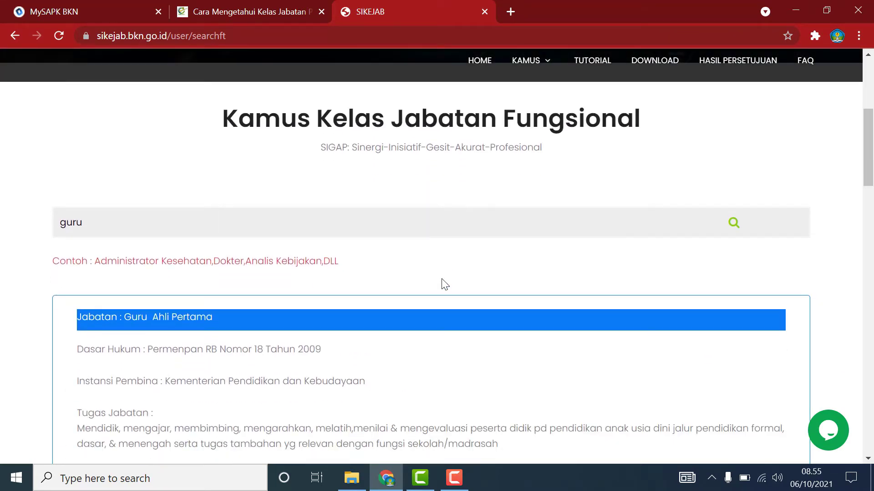
pyautogui.scroll(-3, 444, 284)
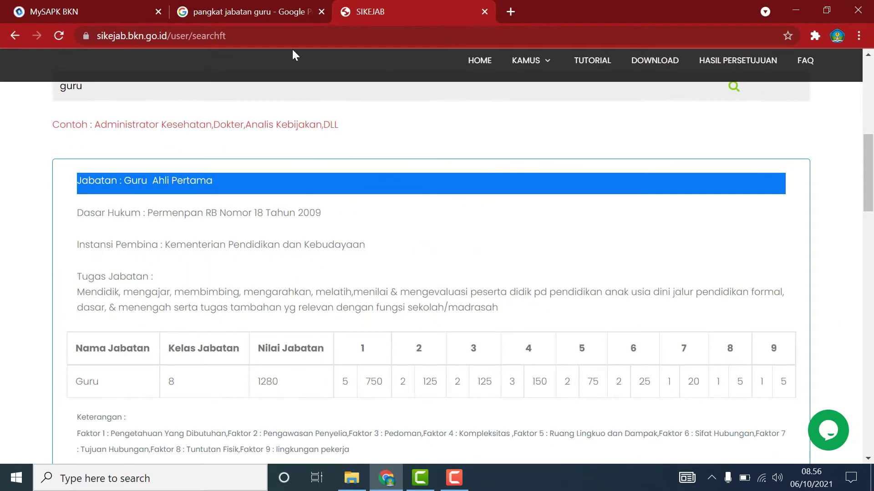
# Compare the Google Images teacher rank chart with SIKEJAB's guru class results.
pyautogui.click(238, 15)
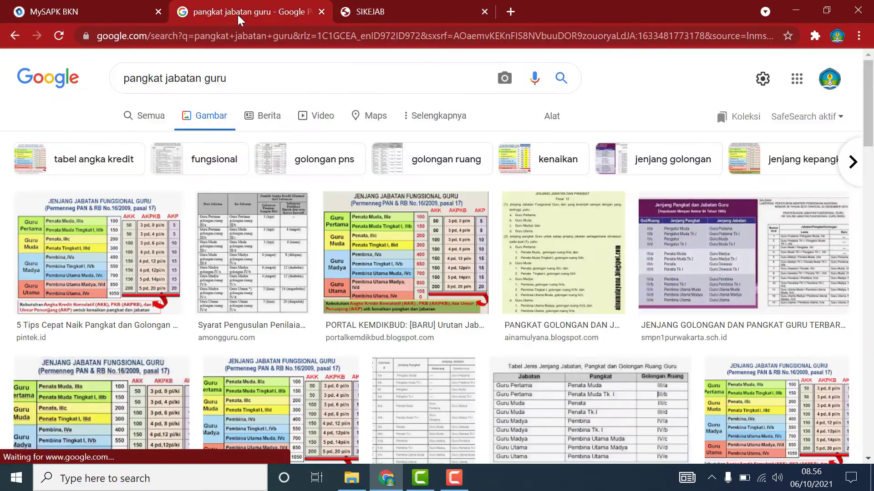
pyautogui.click(422, 12)
pyautogui.scroll(-9, 398, 195)
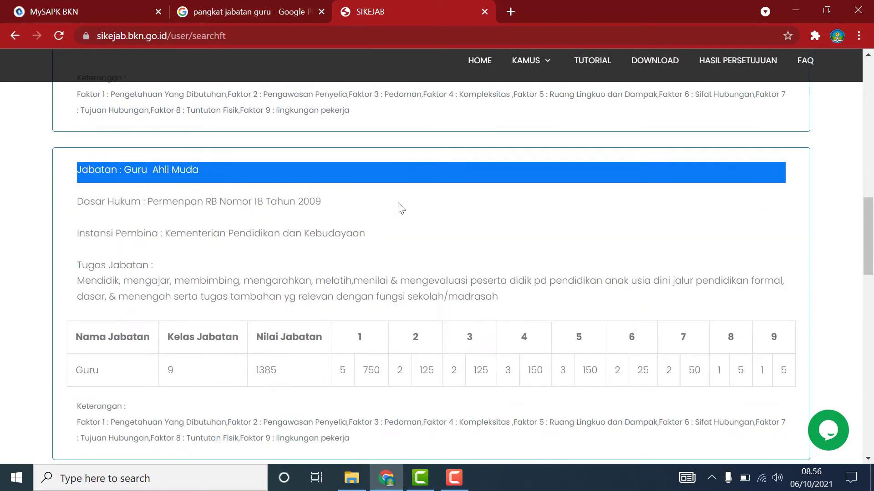
pyautogui.scroll(2, 398, 208)
pyautogui.click(296, 6)
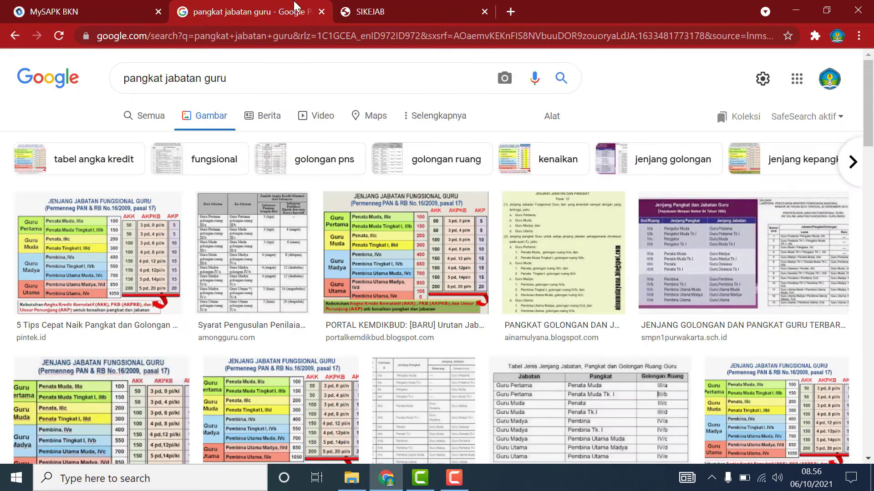
pyautogui.click(364, 11)
pyautogui.scroll(-9, 254, 187)
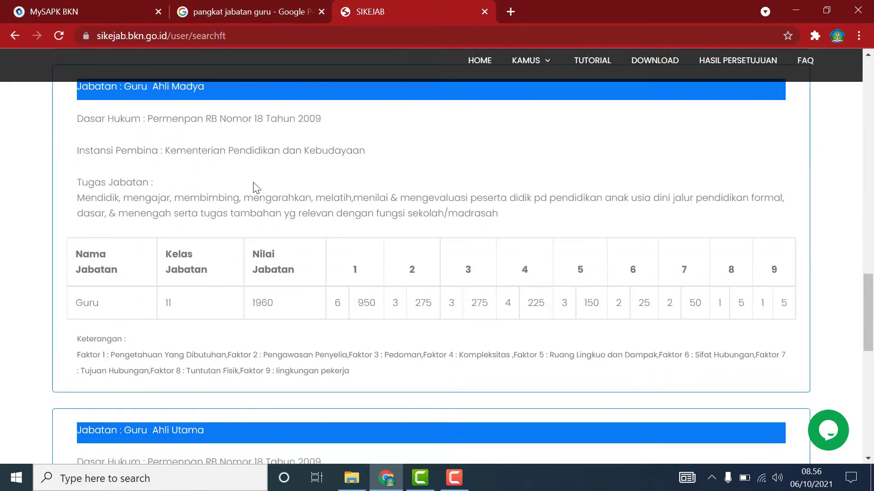
pyautogui.scroll(1, 257, 187)
# Recheck the SIKEJAB guru listings, then return to the MySAPK BKN profile edit form.
pyautogui.scroll(1, 255, 187)
pyautogui.scroll(-8, 254, 187)
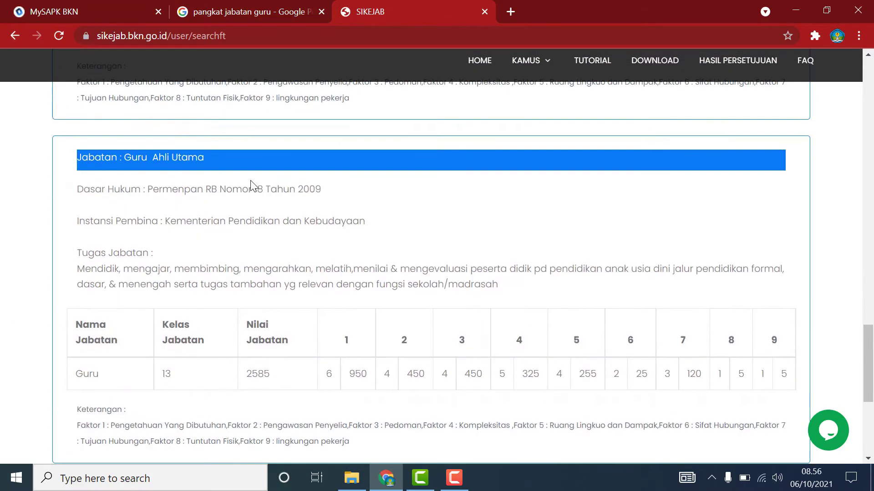
pyautogui.scroll(-7, 249, 176)
pyautogui.scroll(17, 249, 176)
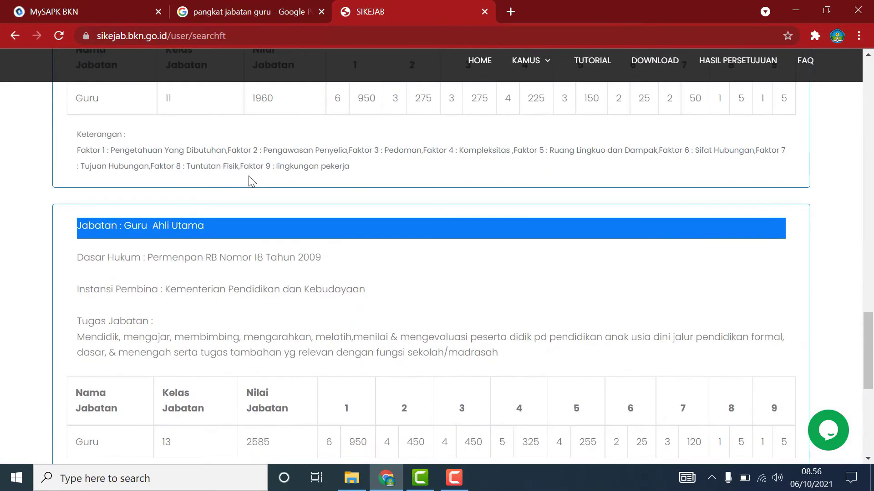
pyautogui.scroll(3, 248, 178)
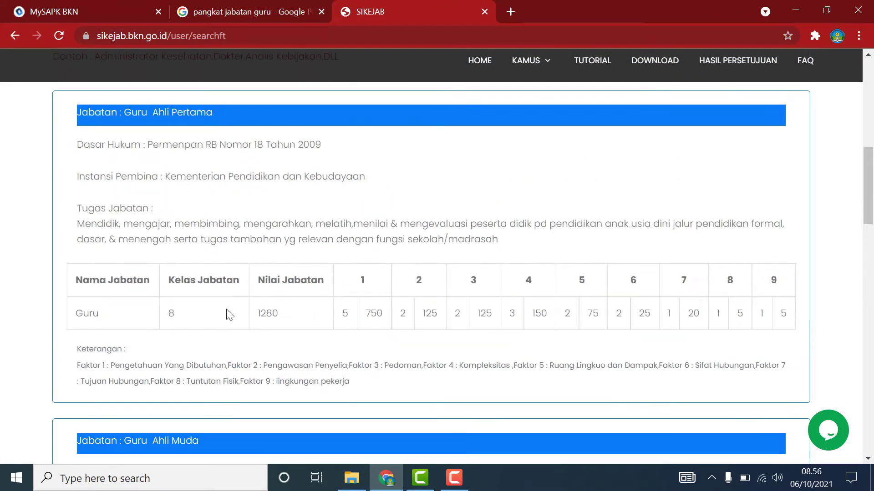
pyautogui.click(67, 11)
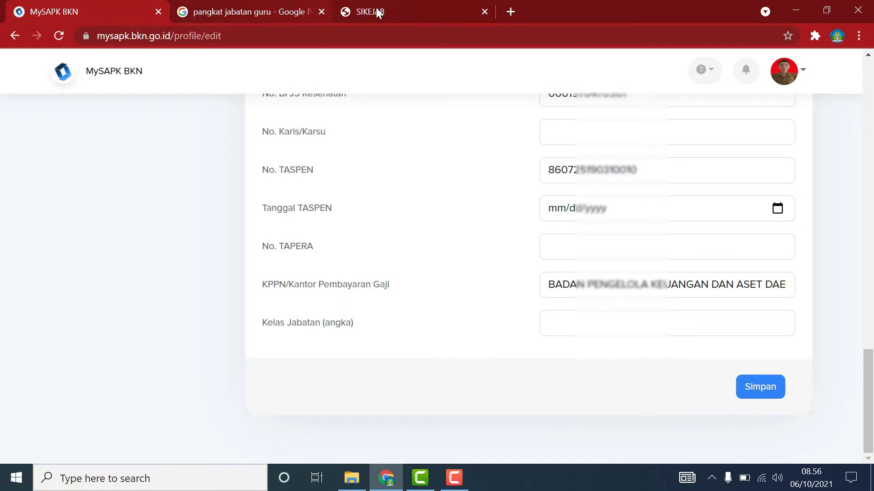
# Recheck in SIKEJAB that Guru Ahli Pertama is Kelas Jabatan 8.
pyautogui.click(376, 11)
pyautogui.scroll(3, 268, 261)
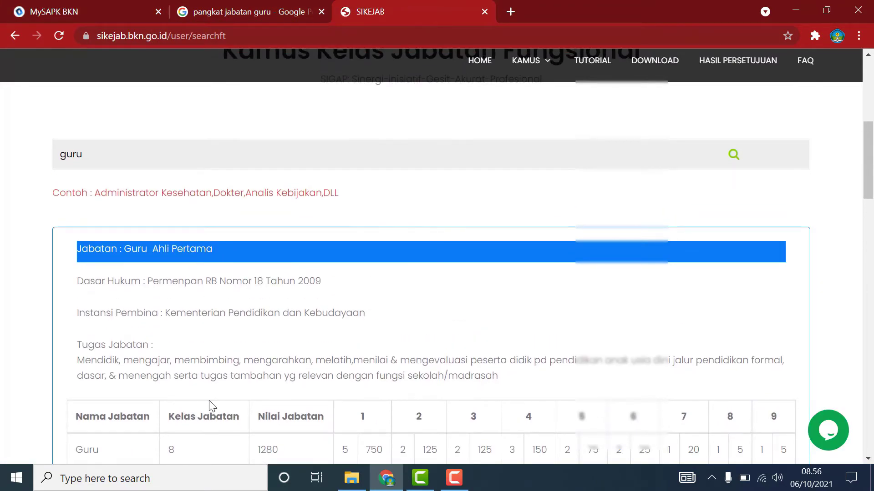
pyautogui.scroll(-2, 189, 365)
pyautogui.click(109, 12)
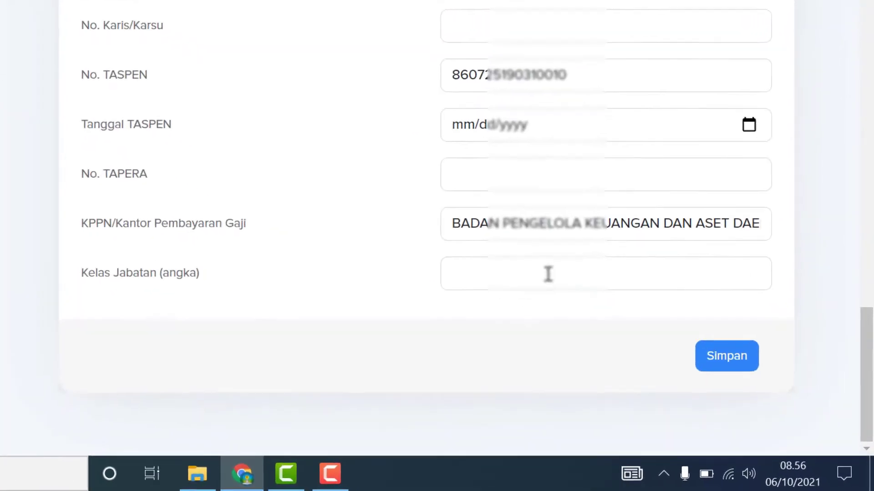
# Enter Kelas Jabatan 8 and save the supporting data, confirming the success message.
pyautogui.click(614, 319)
pyautogui.write('8')
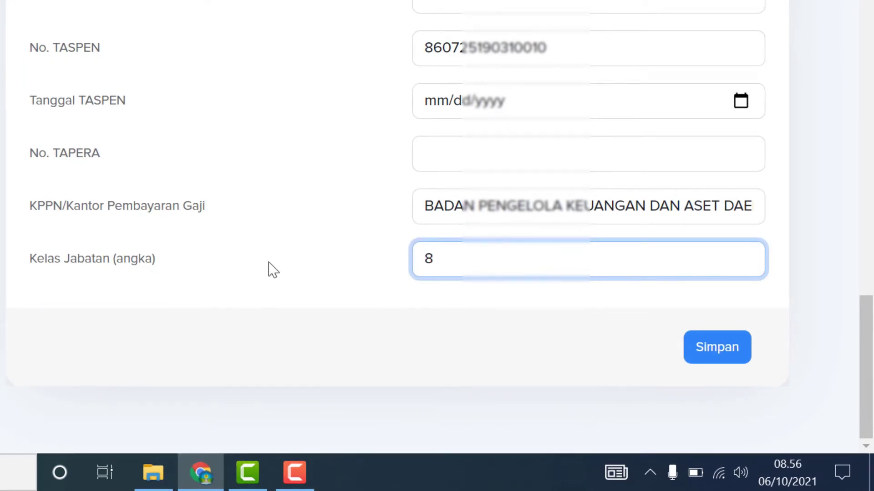
pyautogui.click(720, 359)
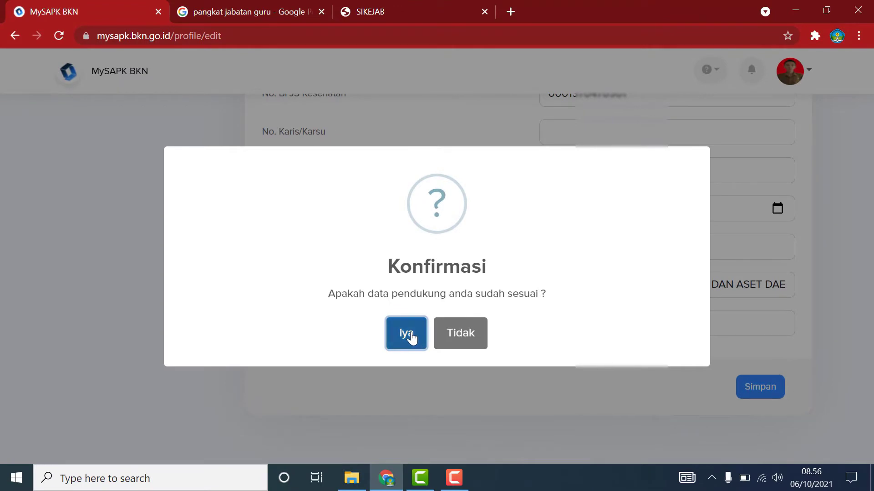
pyautogui.click(384, 327)
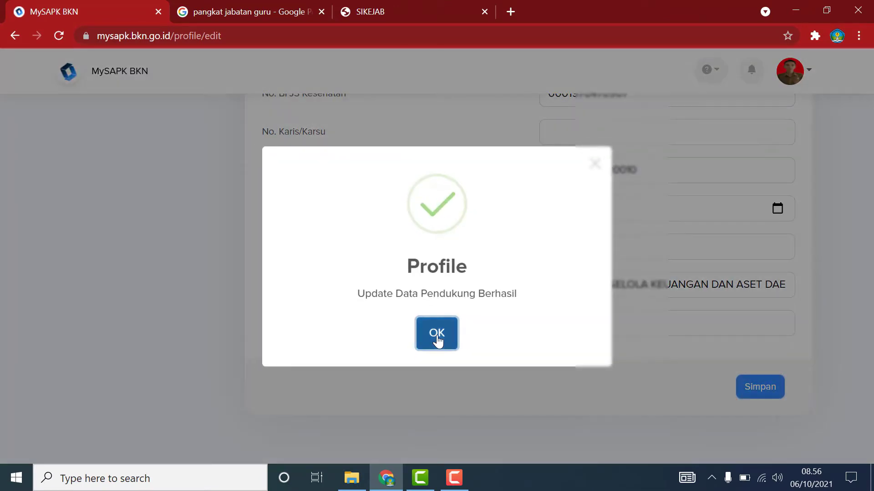
pyautogui.click(436, 340)
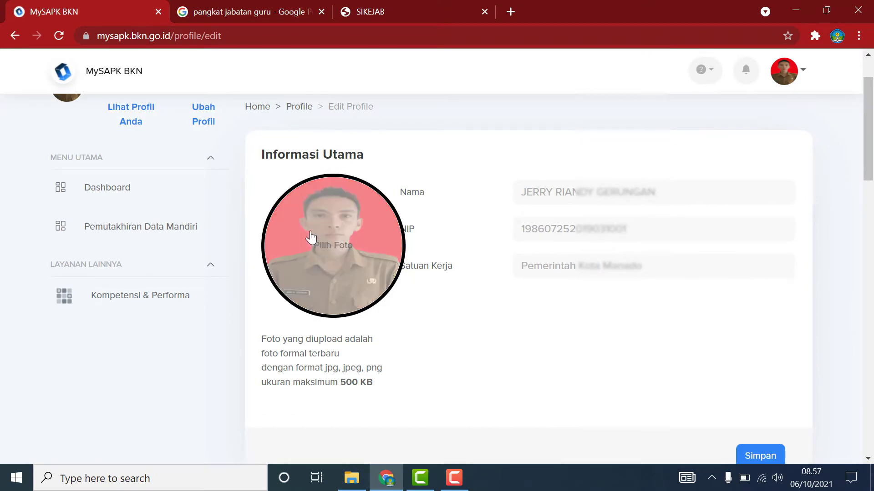
# Open Riwayat Pangkat/Golongan under Pemutakhiran Data Mandiri and edit the III/a rank entry.
pyautogui.click(143, 227)
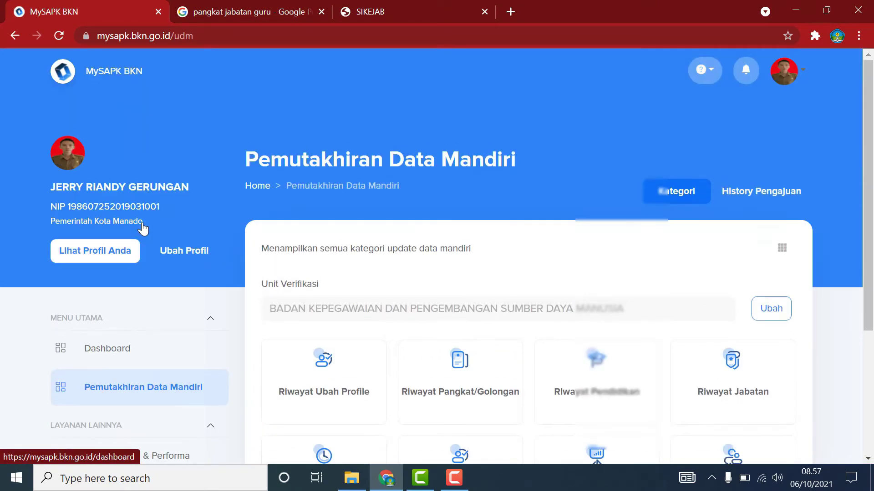
pyautogui.scroll(-3, 318, 279)
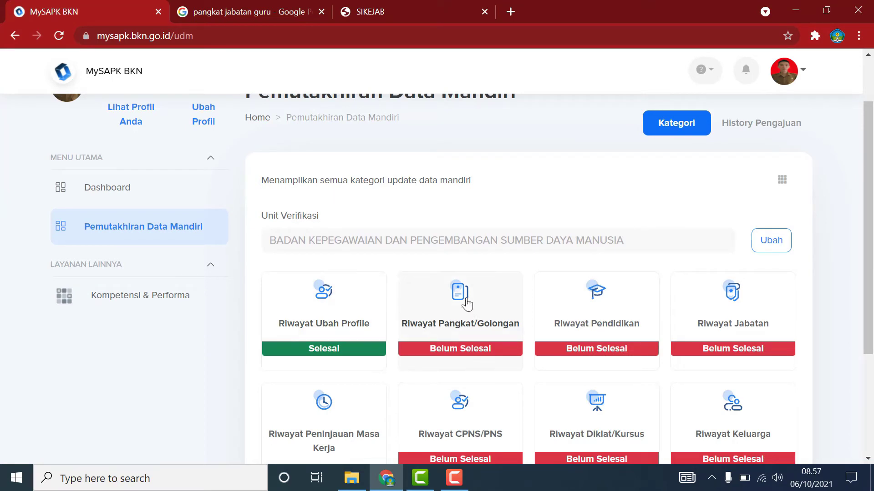
pyautogui.click(458, 320)
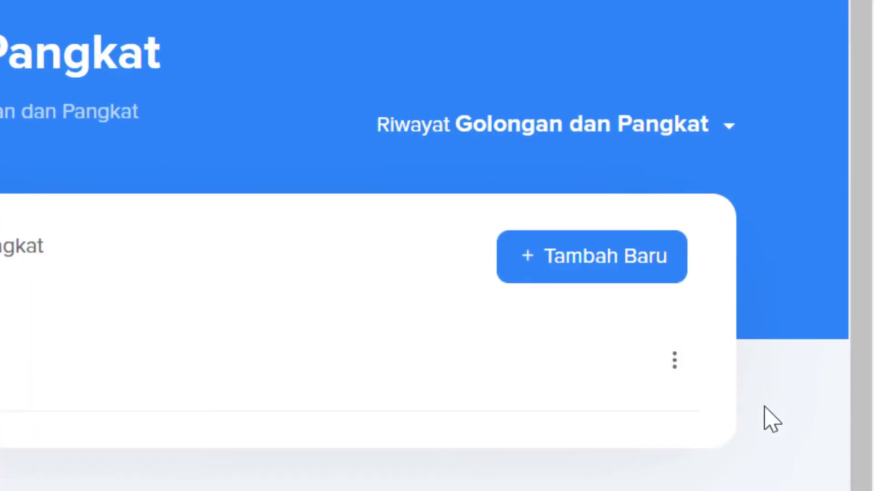
pyautogui.click(675, 362)
pyautogui.click(558, 432)
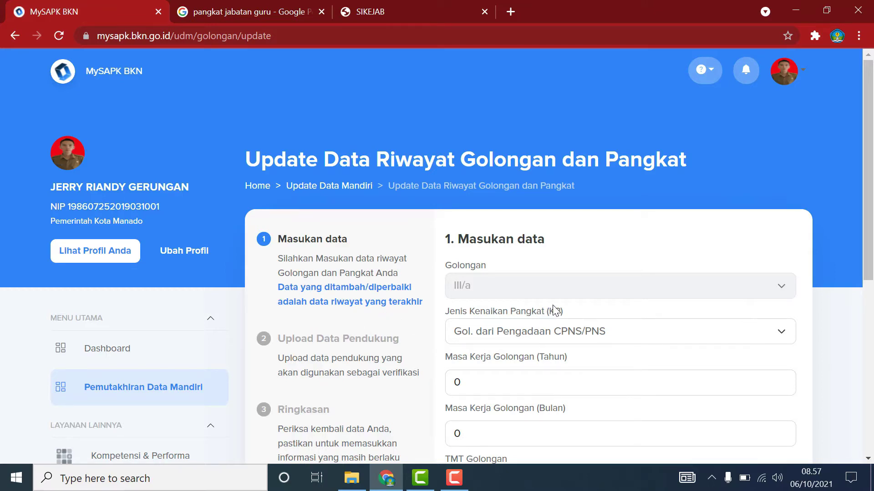
# Keep the promotion type unchanged and scroll down through the SK and Pertek BKN fields.
pyautogui.click(783, 342)
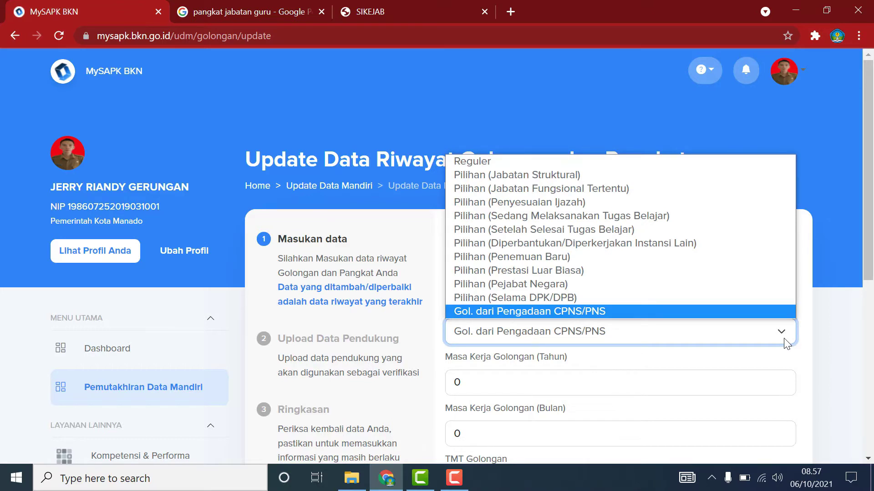
pyautogui.click(848, 352)
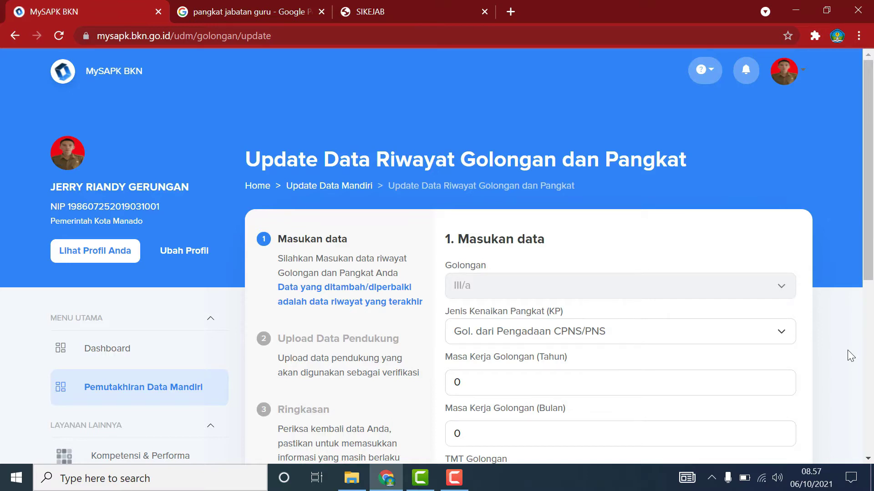
pyautogui.scroll(-2, 851, 356)
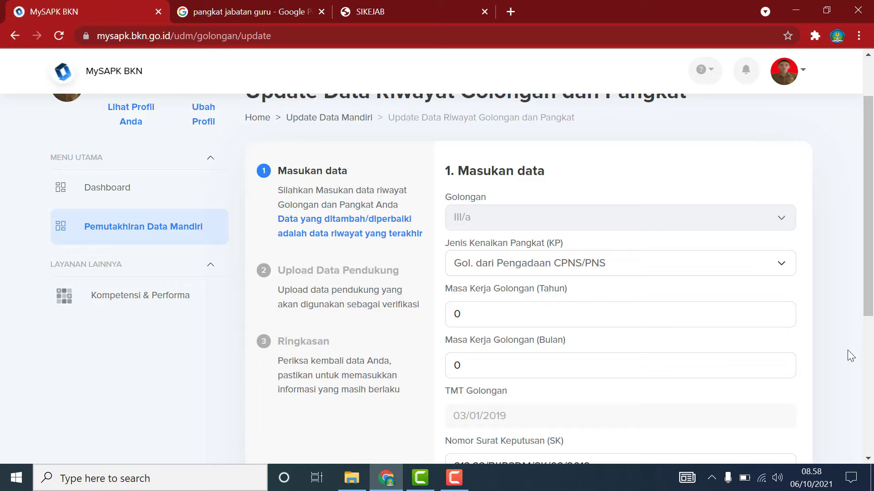
pyautogui.scroll(-3, 858, 349)
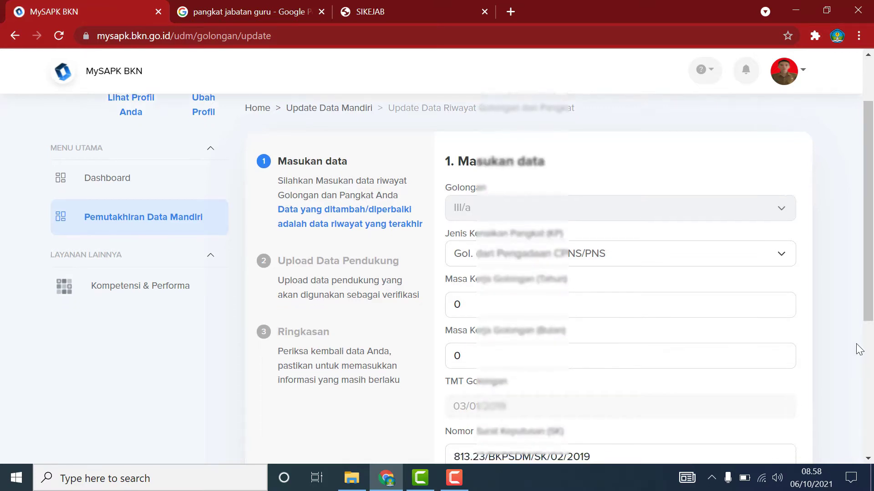
pyautogui.scroll(-1, 859, 350)
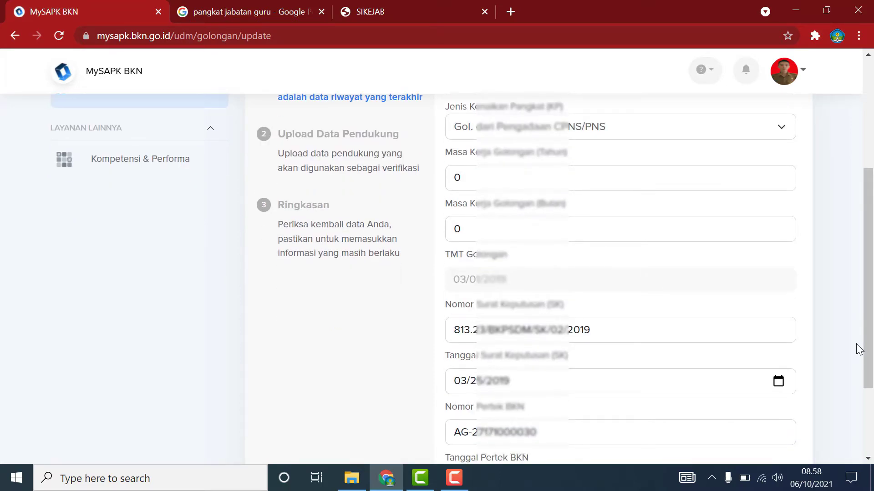
pyautogui.scroll(-3, 859, 350)
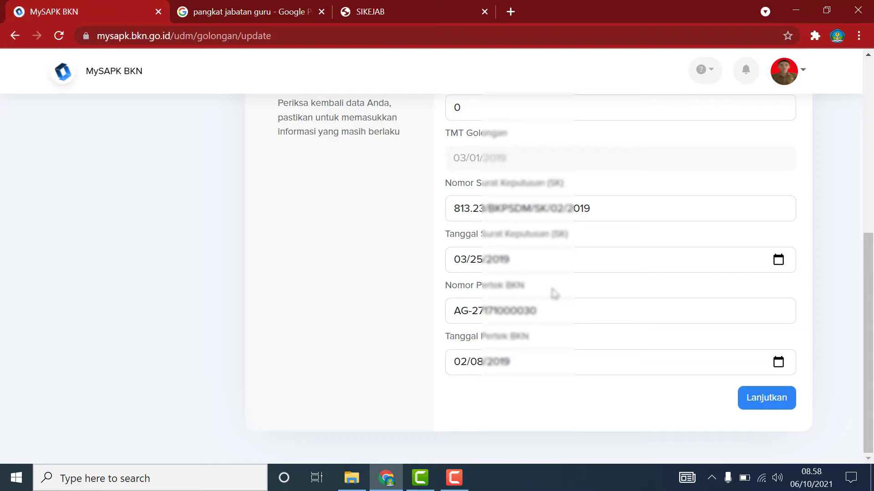
# Upload the SK 80% PDF from the SCAN folder as the Dok SK KP document.
pyautogui.click(772, 398)
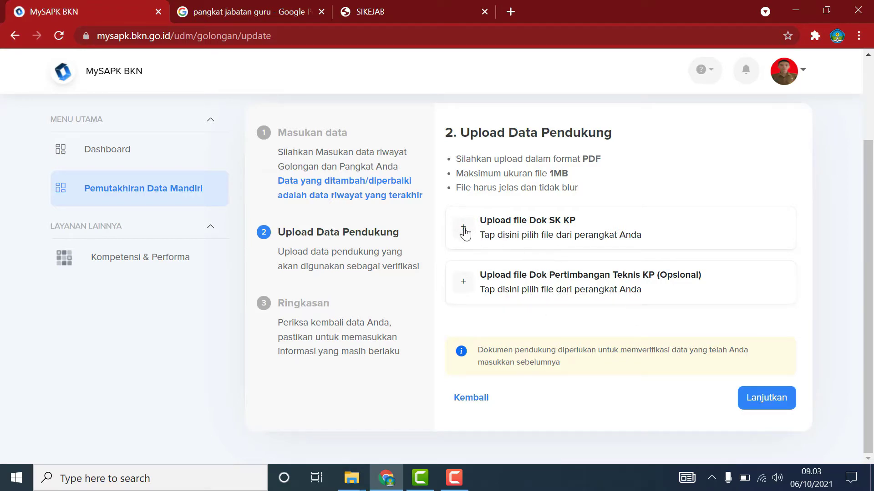
pyautogui.click(524, 228)
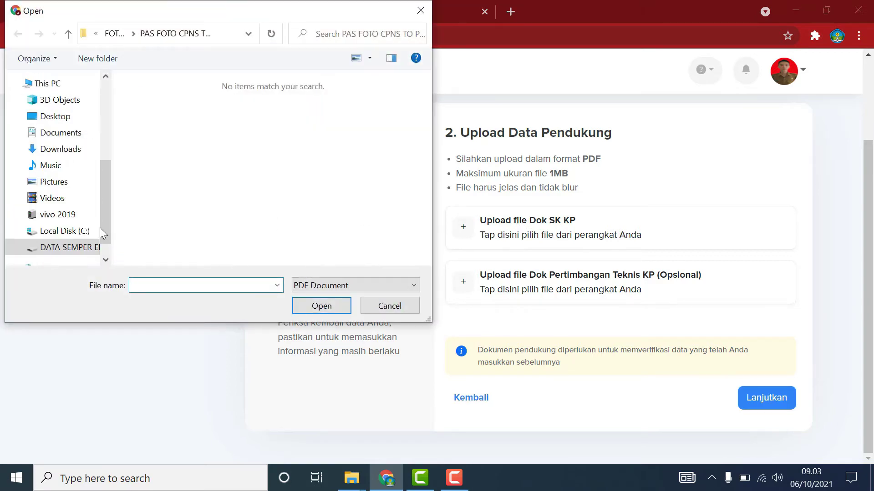
pyautogui.click(68, 247)
pyautogui.doubleClick(177, 130)
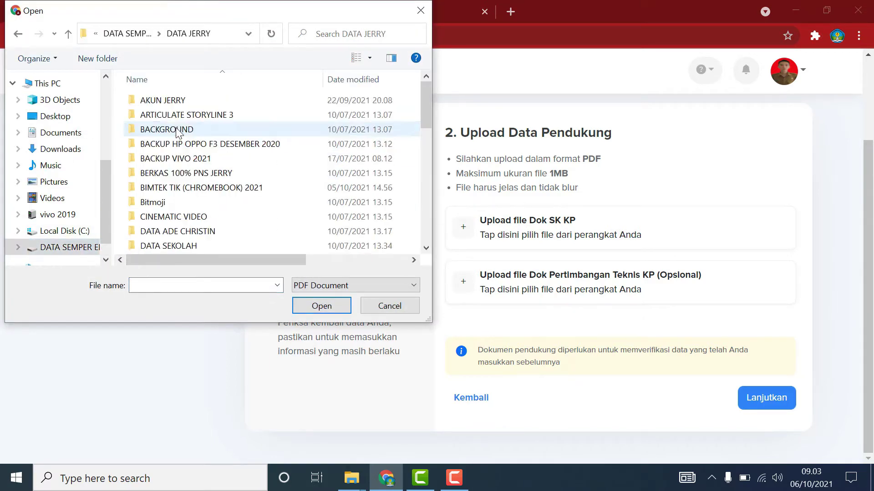
pyautogui.scroll(-6, 182, 205)
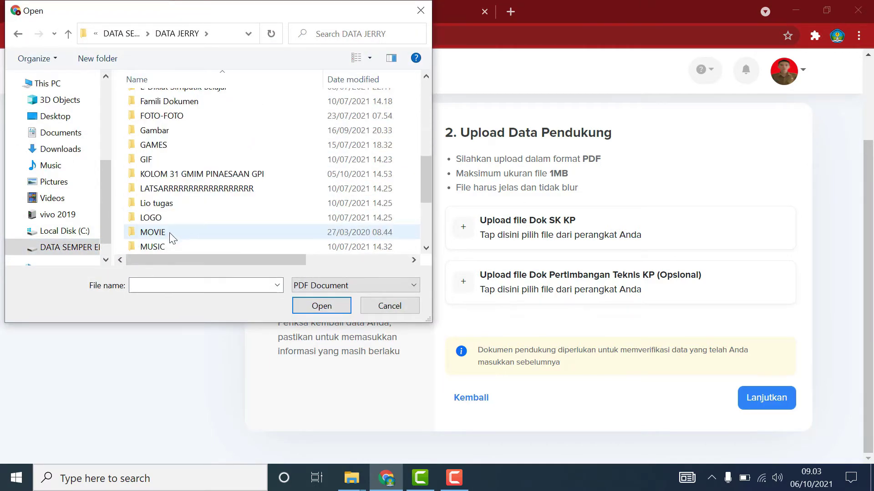
pyautogui.scroll(-3, 172, 235)
pyautogui.doubleClick(137, 141)
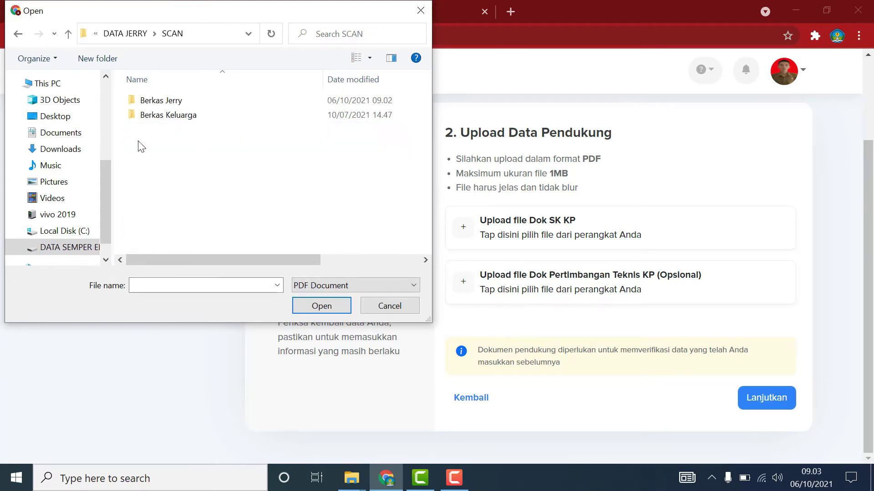
pyautogui.doubleClick(180, 101)
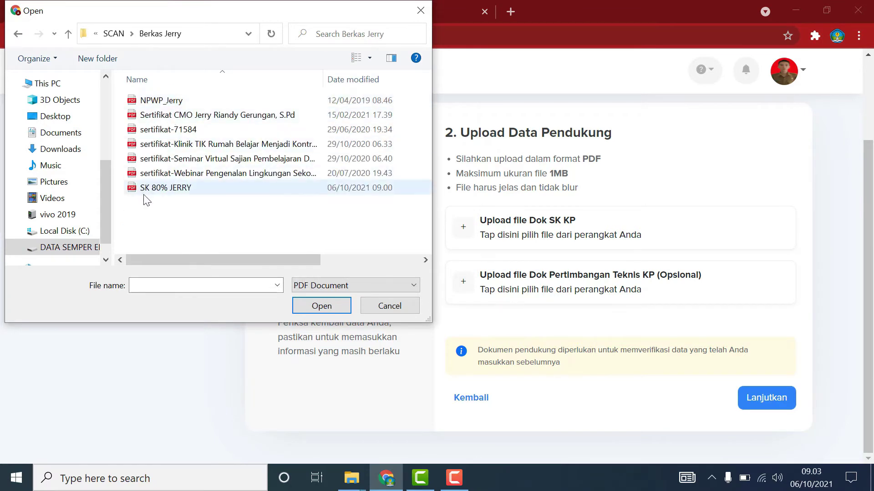
pyautogui.click(157, 191)
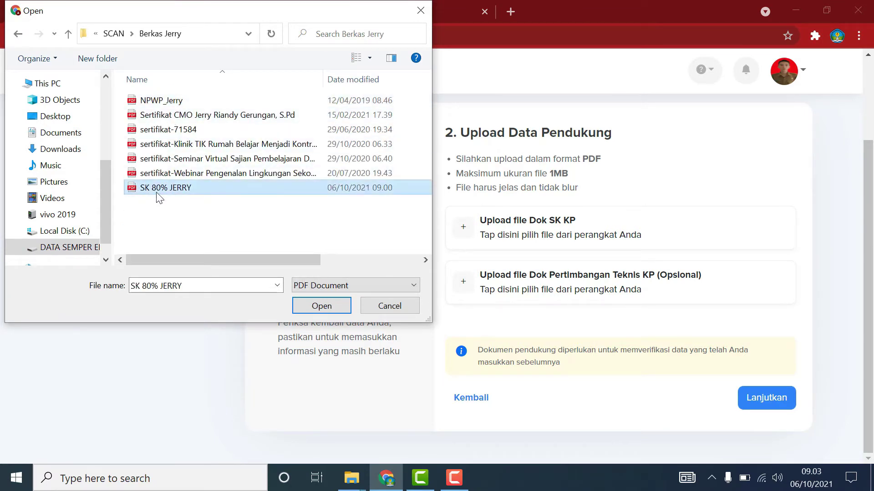
pyautogui.click(332, 309)
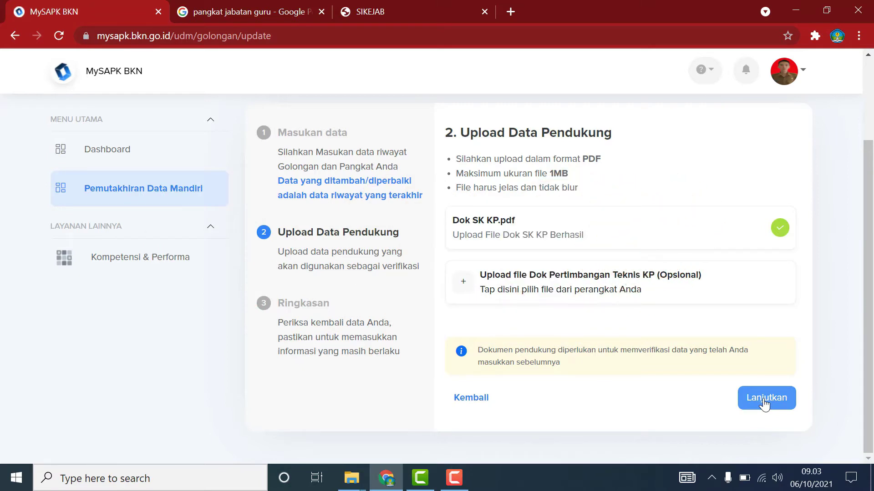
# Tick the declaration on the summary and submit the Golongan dan Pangkat update.
pyautogui.click(765, 403)
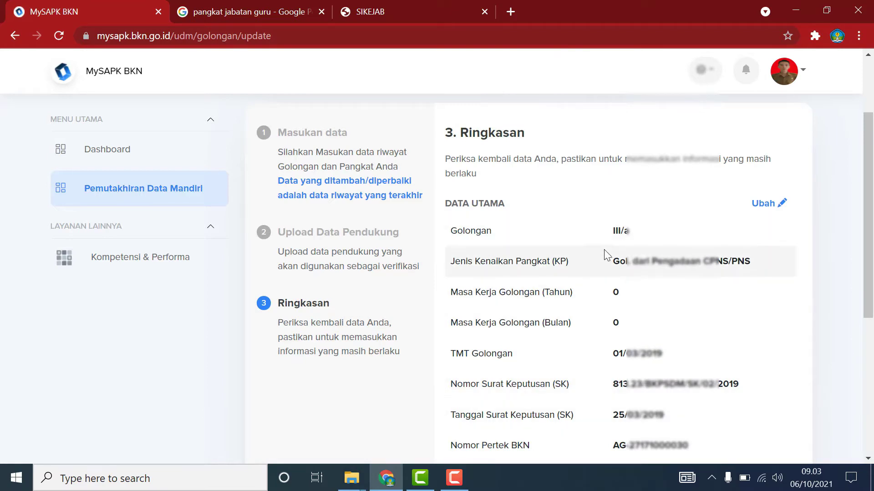
pyautogui.scroll(-5, 731, 332)
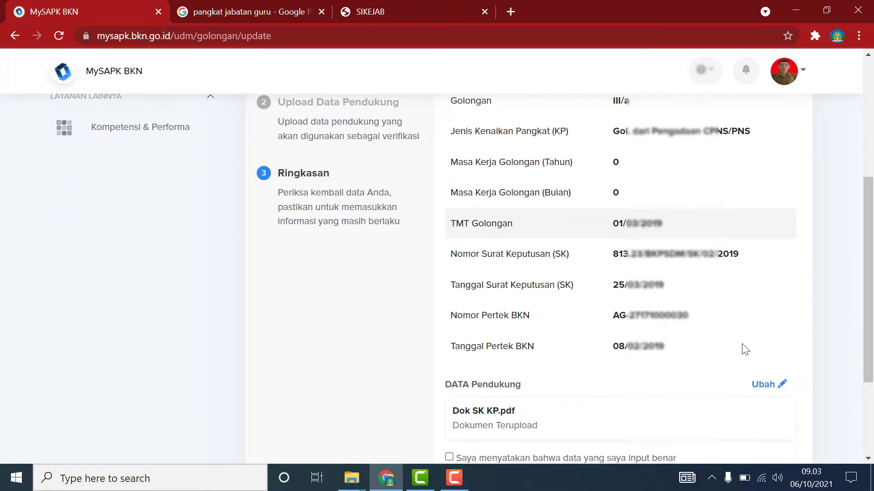
pyautogui.scroll(-2, 742, 349)
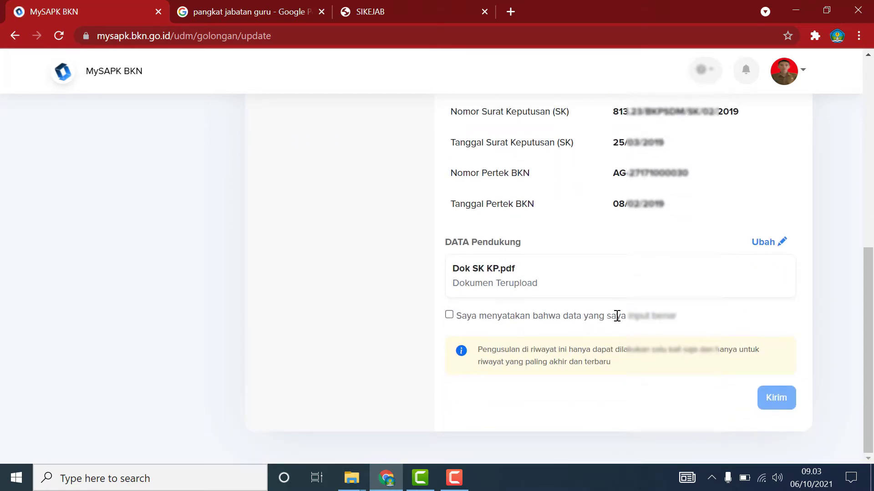
pyautogui.click(449, 315)
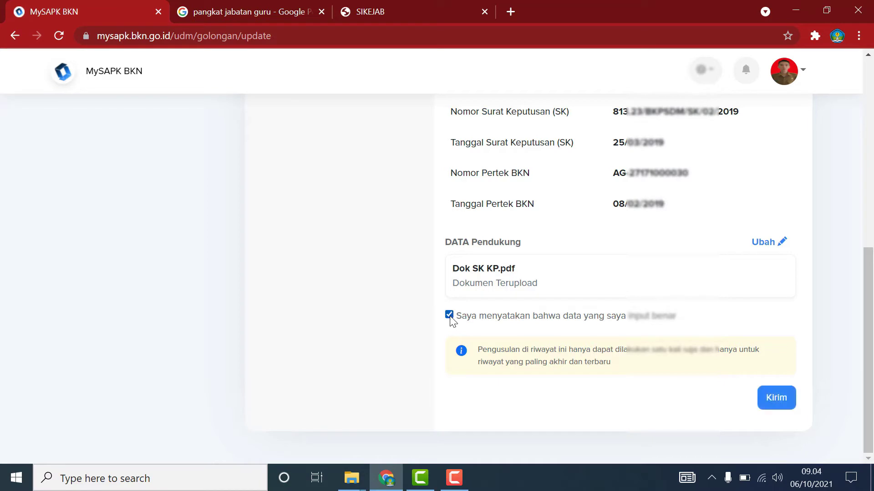
pyautogui.click(793, 403)
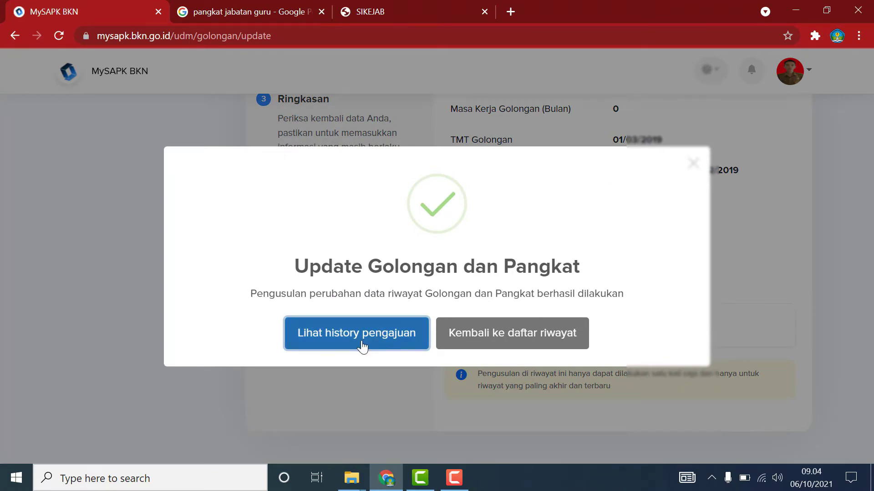
pyautogui.click(524, 337)
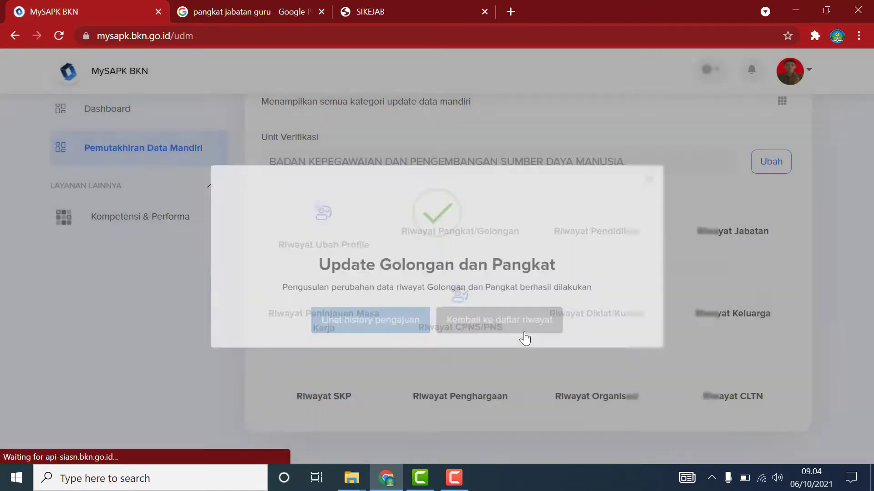
# Open the Riwayat Pendidikan education history.
pyautogui.scroll(-2, 473, 283)
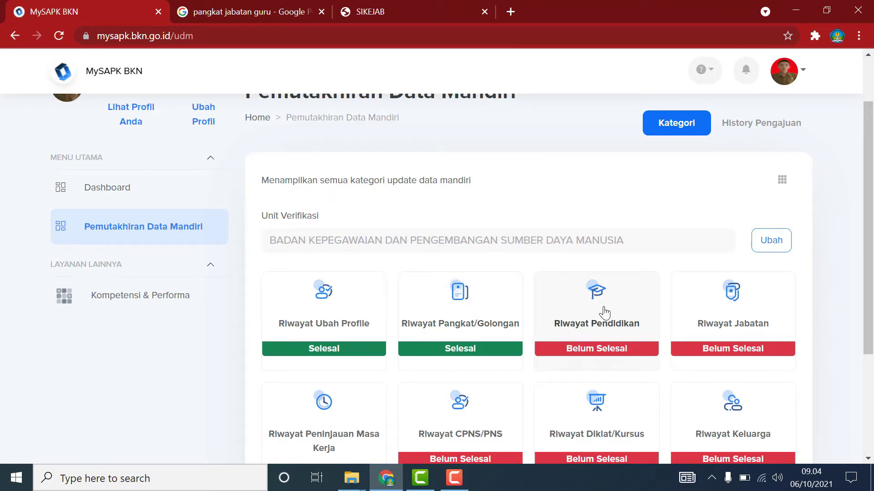
pyautogui.click(604, 313)
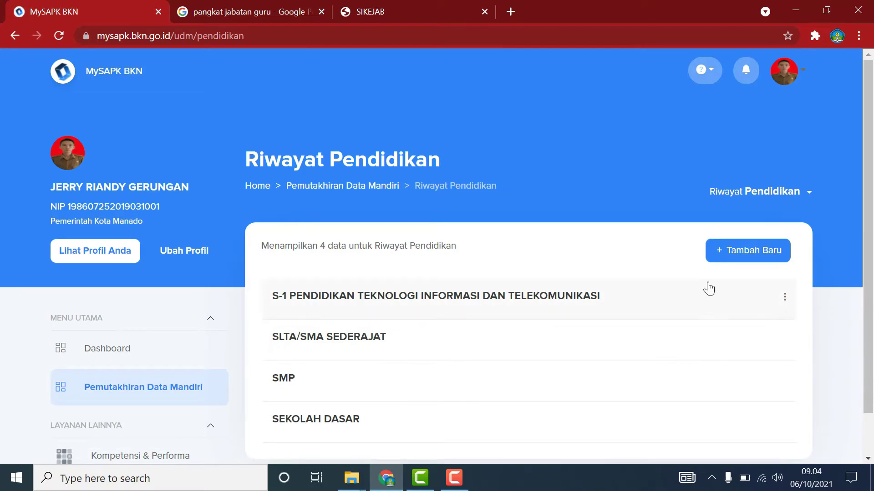
pyautogui.scroll(-1, 470, 307)
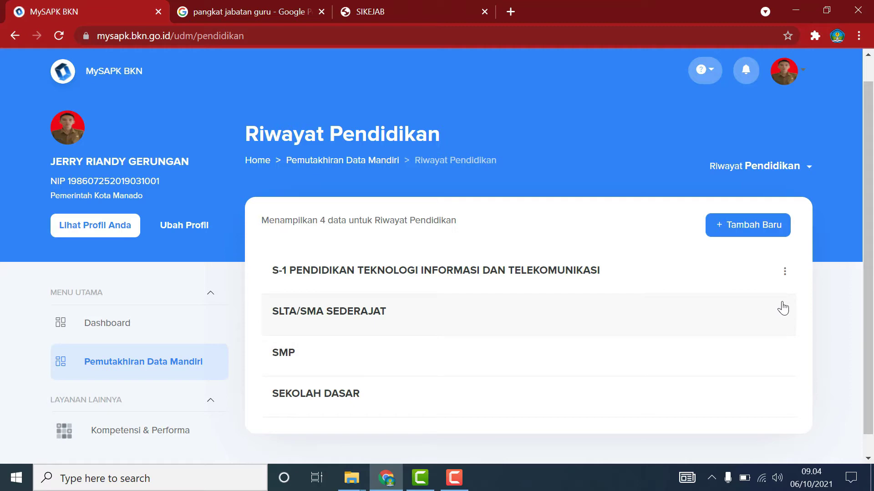
# Review the SD, SMP, SLTA/SMA and S-1 entry details, then show the S-1 row's actions.
pyautogui.click(475, 398)
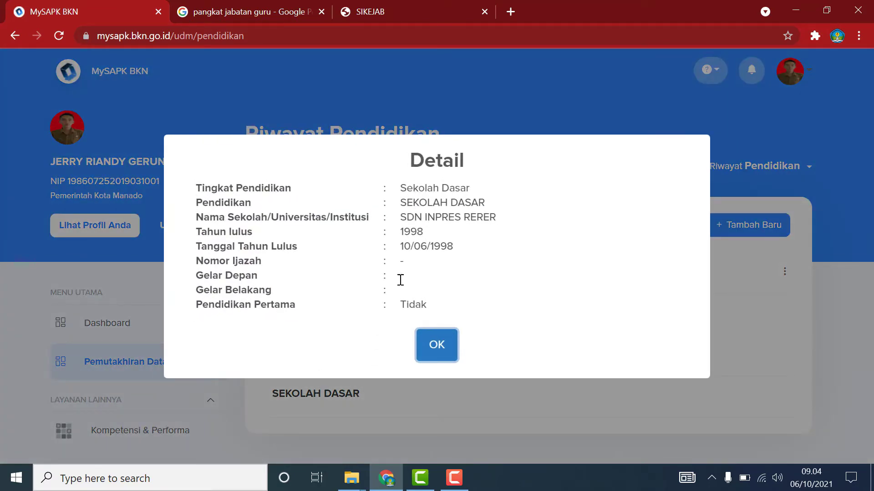
pyautogui.click(435, 351)
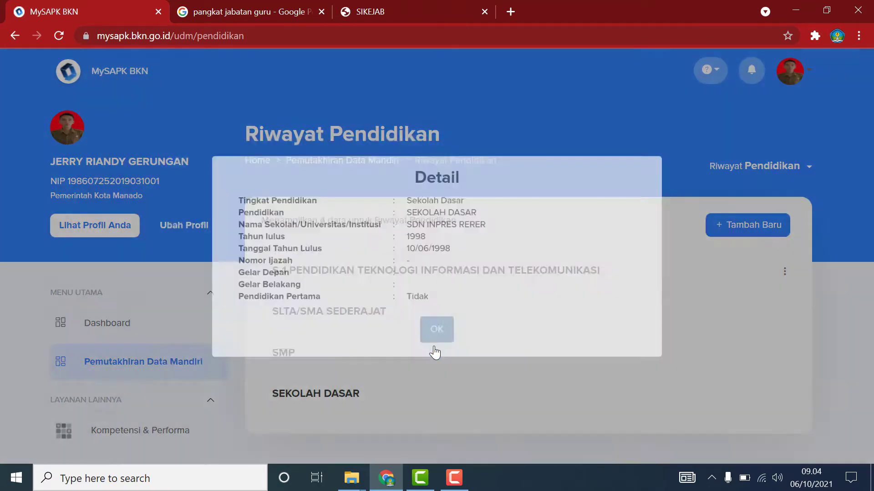
pyautogui.click(365, 365)
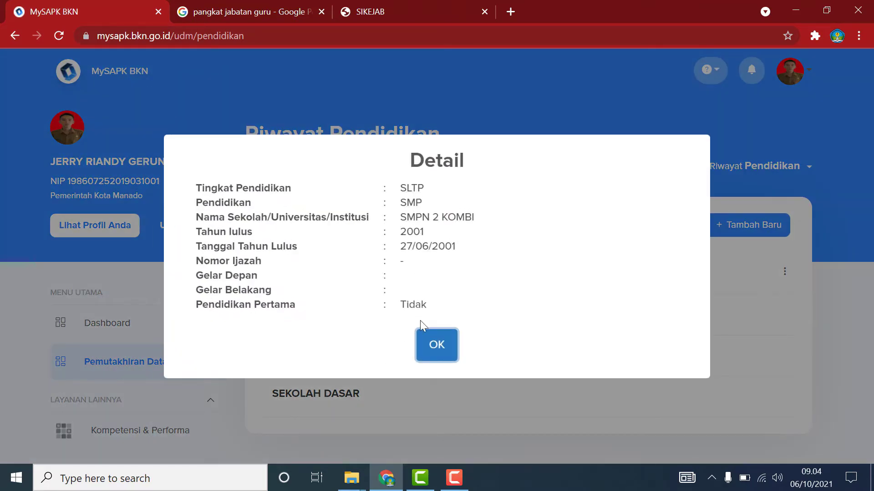
pyautogui.click(436, 345)
pyautogui.click(400, 313)
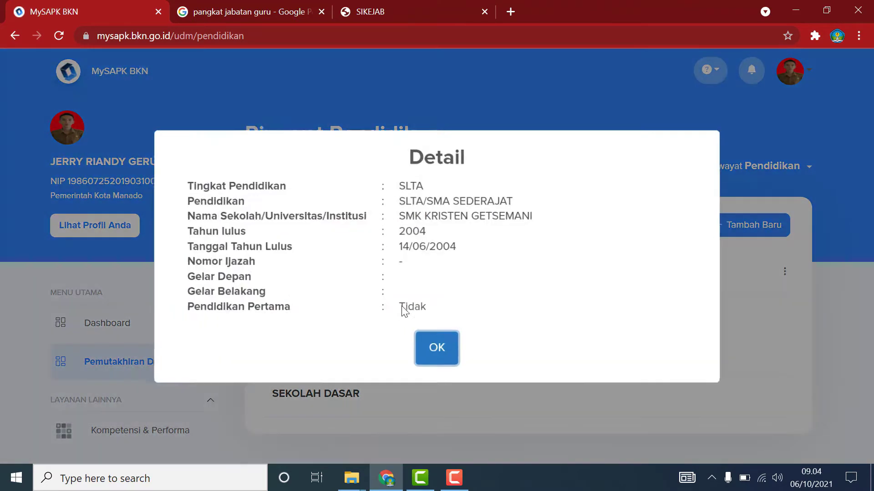
pyautogui.click(437, 345)
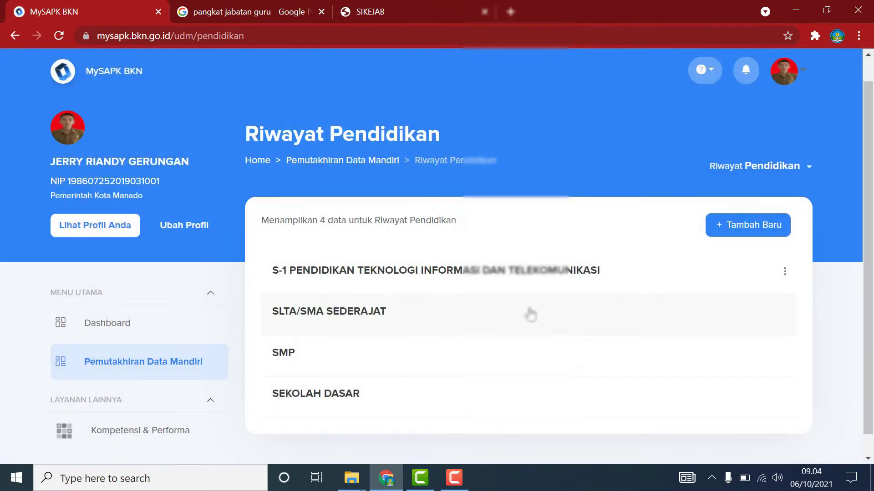
pyautogui.click(592, 273)
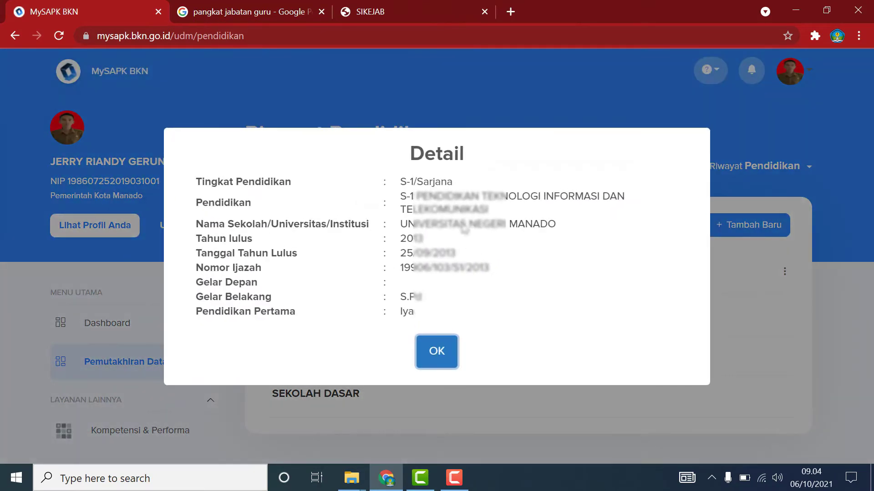
pyautogui.click(446, 350)
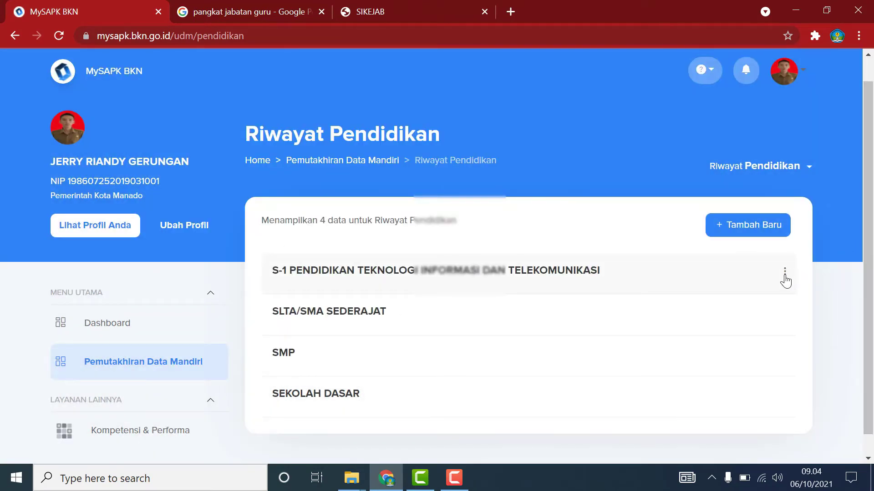
pyautogui.click(784, 273)
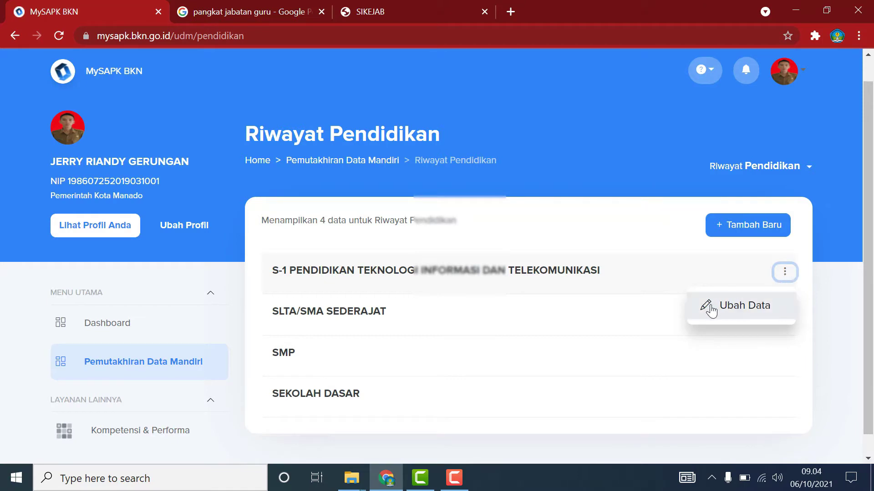
# Edit the S-1 entry with graduation date 09/13/2013, leaving Pendidikan unchanged, and reach the upload step.
pyautogui.click(767, 314)
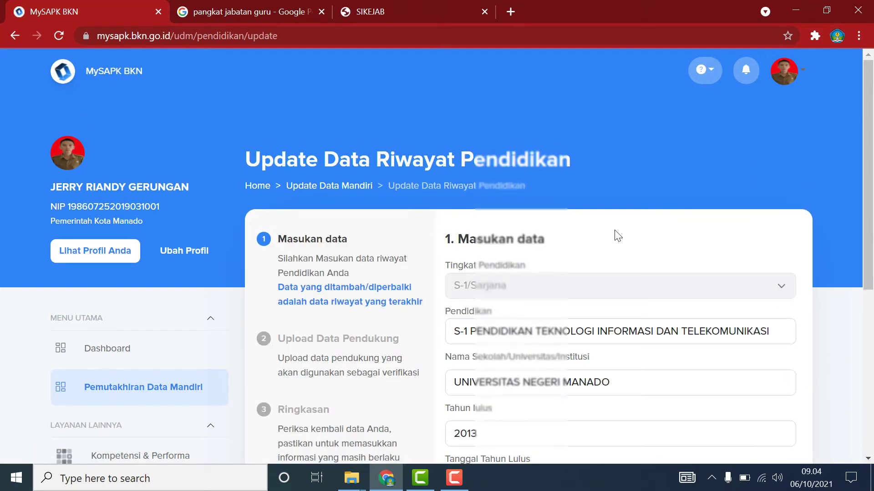
pyautogui.scroll(-3, 607, 207)
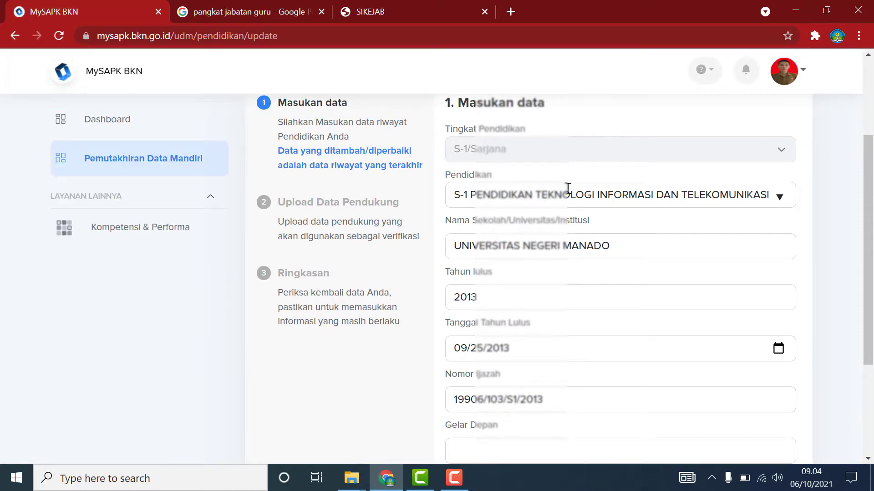
pyautogui.click(786, 200)
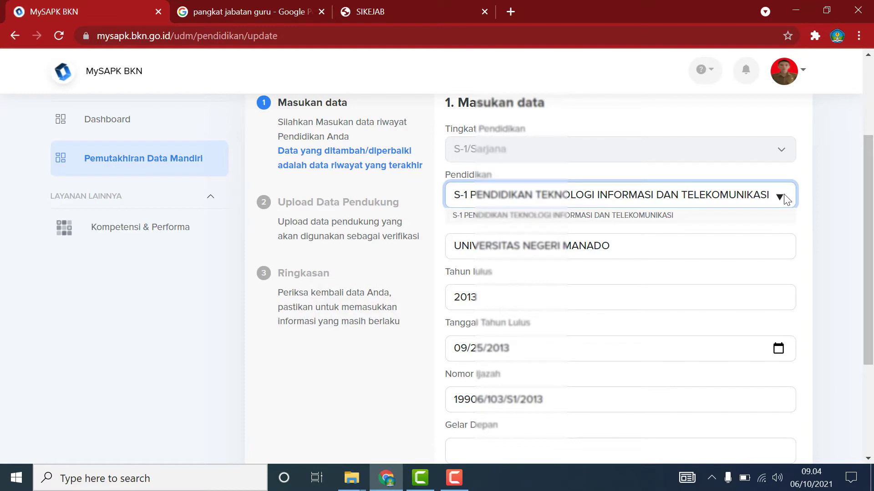
pyautogui.click(833, 161)
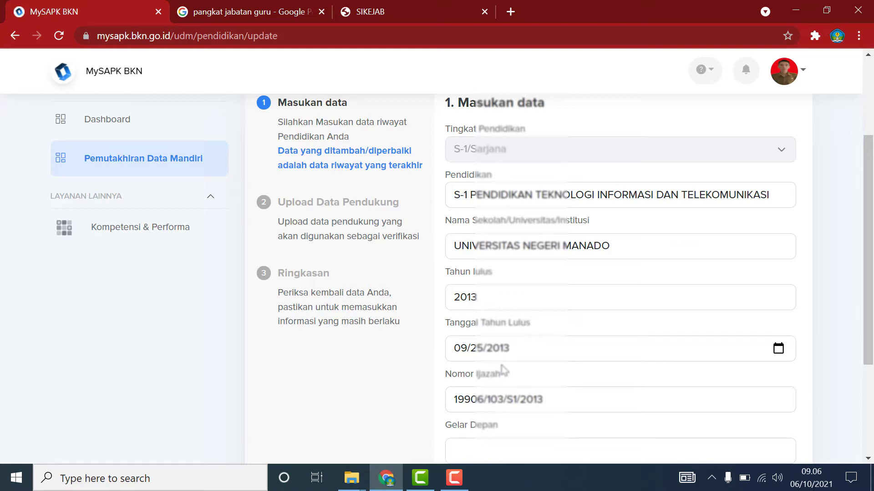
pyautogui.scroll(-4, 541, 340)
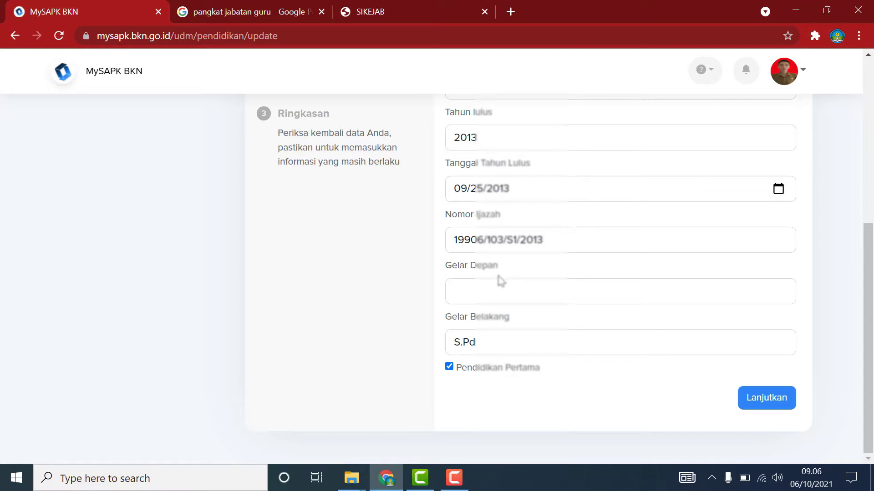
pyautogui.click(768, 399)
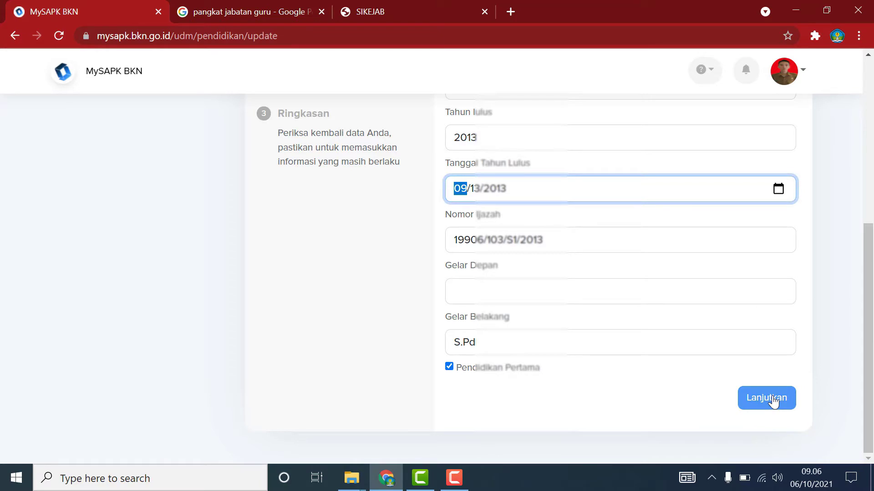
pyautogui.click(772, 400)
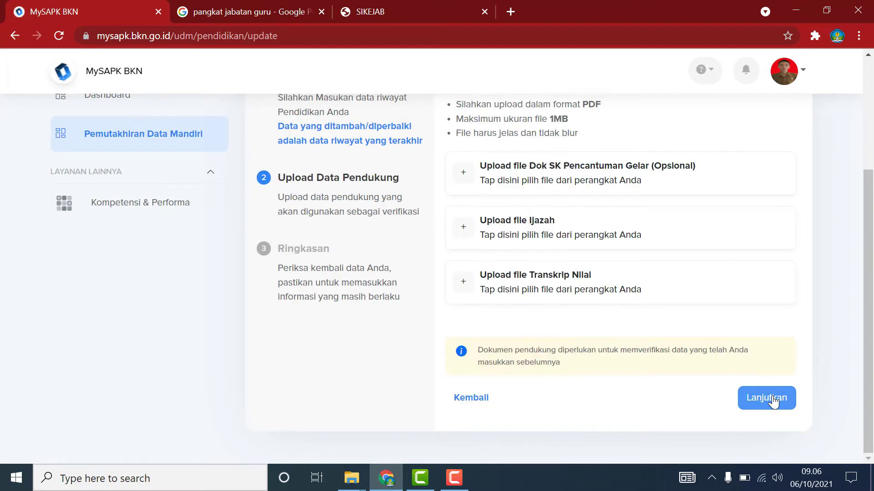
# Upload the diploma scan as the Ijazah document.
pyautogui.scroll(1, 744, 369)
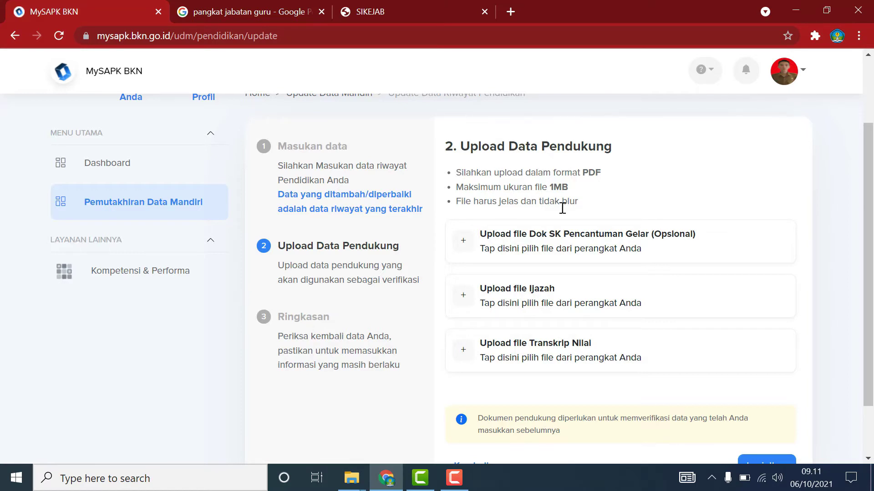
pyautogui.click(465, 296)
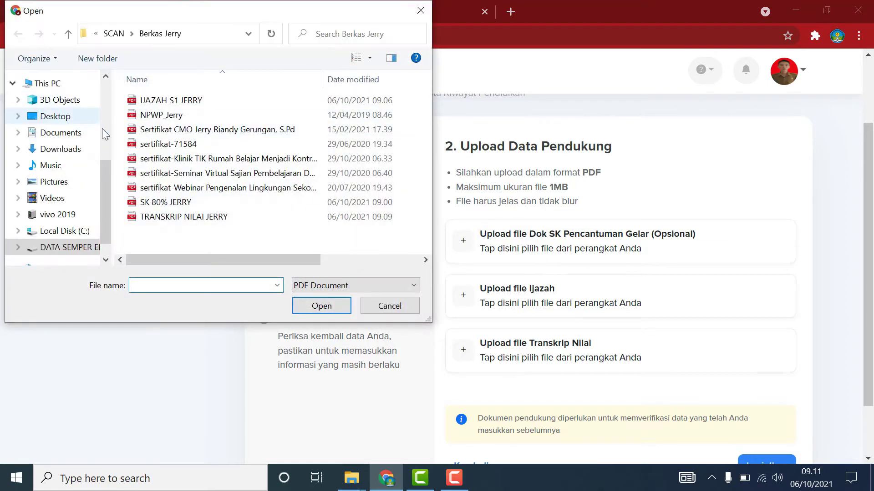
pyautogui.moveTo(298, 260)
pyautogui.mouseDown()
pyautogui.moveTo(403, 279)
pyautogui.moveTo(288, 258)
pyautogui.mouseUp()
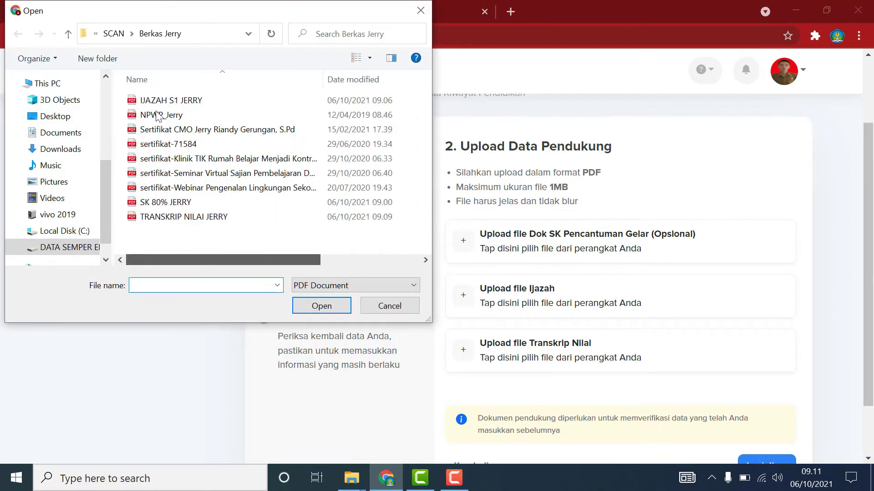
pyautogui.click(155, 101)
pyautogui.click(319, 305)
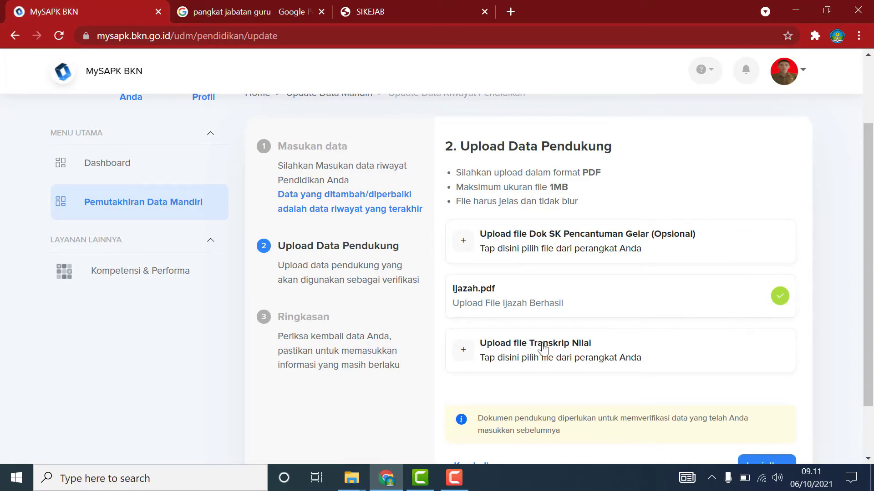
# Try uploading the 1,299 KB transcript for Transkrip Nilai, which is rejected as over 1MB.
pyautogui.click(466, 354)
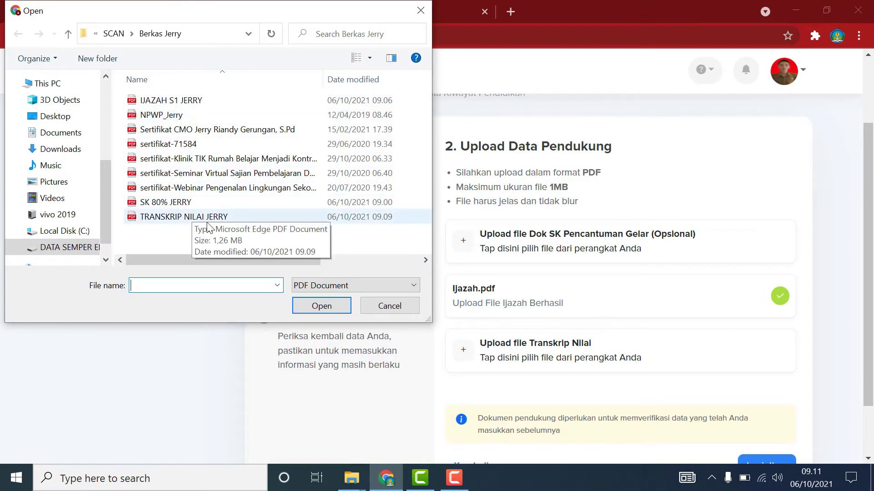
pyautogui.click(182, 216)
pyautogui.hscroll(1, 370, 261)
pyautogui.hscroll(3, 371, 261)
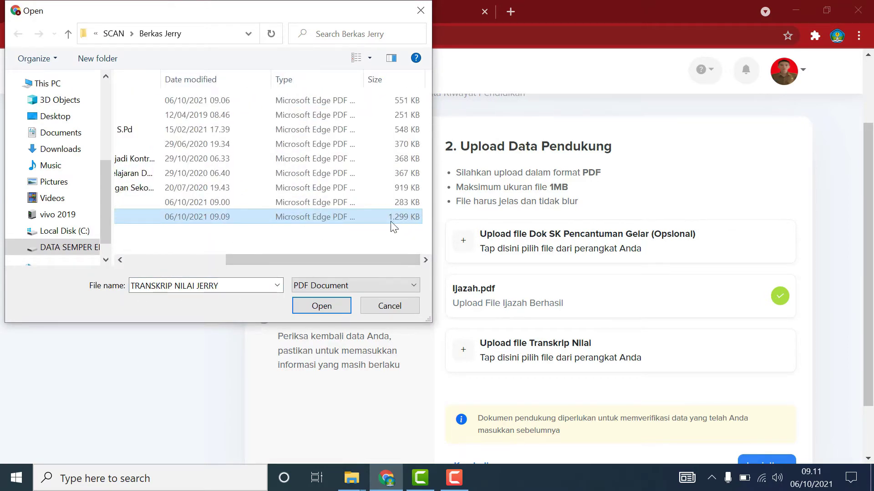
pyautogui.click(341, 307)
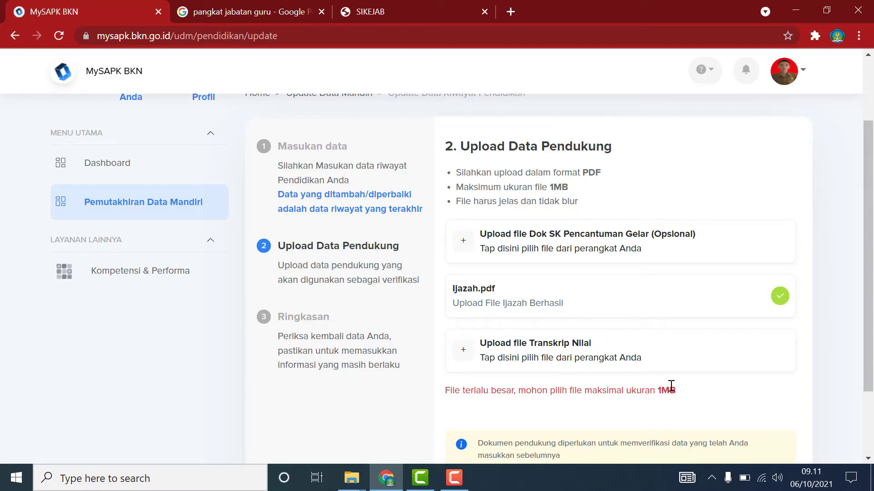
# Return to the teacher rank image search and open a new empty browser tab.
pyautogui.click(301, 12)
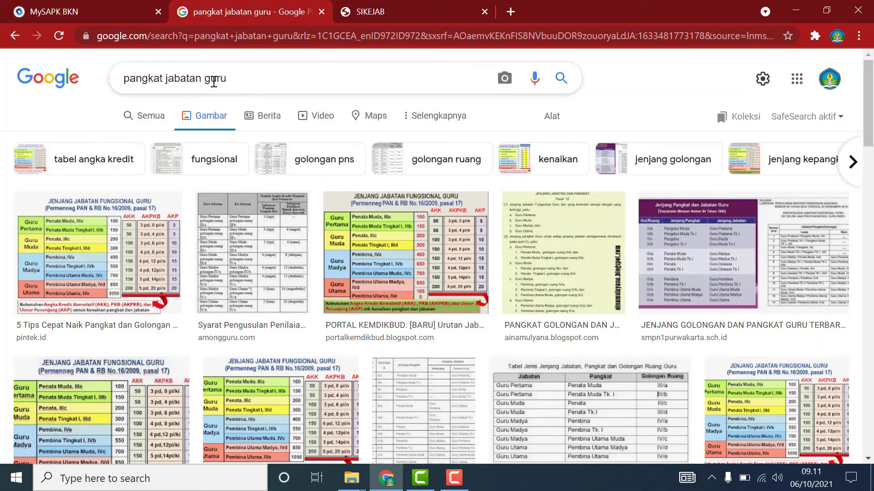
pyautogui.moveTo(228, 77); pyautogui.dragTo(181, 61)
pyautogui.click(511, 12)
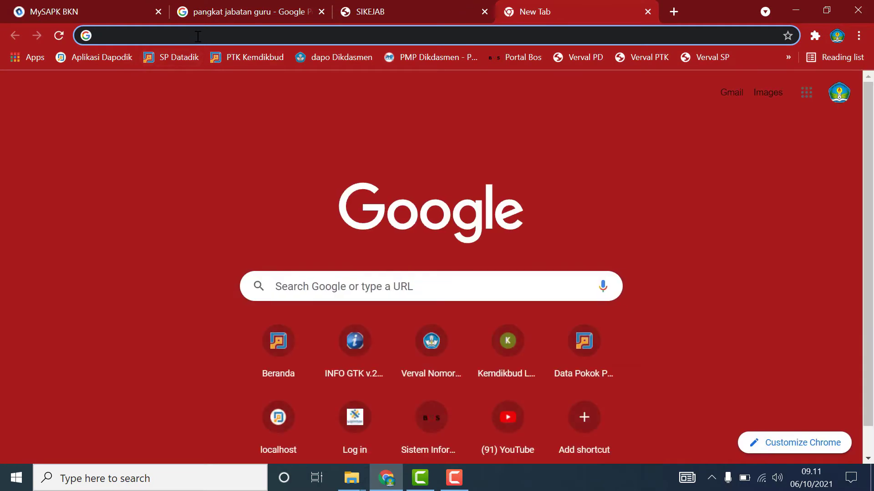
# Search Google for 'convert pdf' and open Smallpdf's Konverter PDF result.
pyautogui.write('conv')
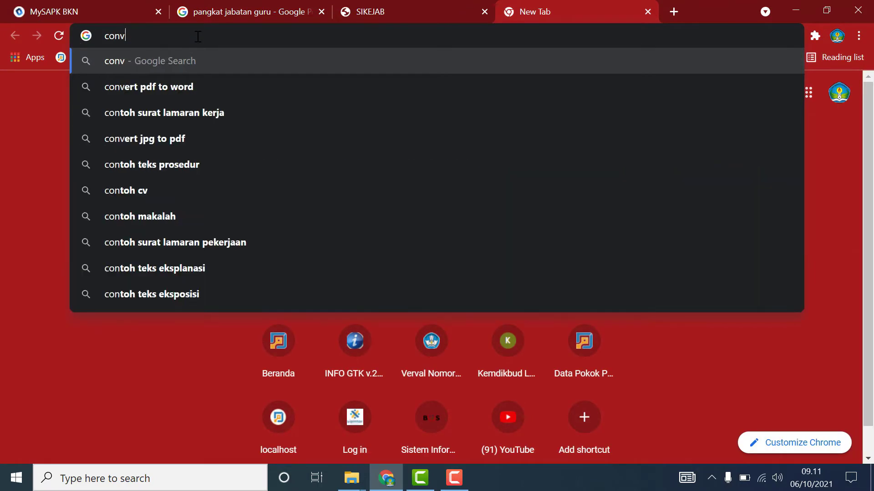
pyautogui.write('ert pdf')
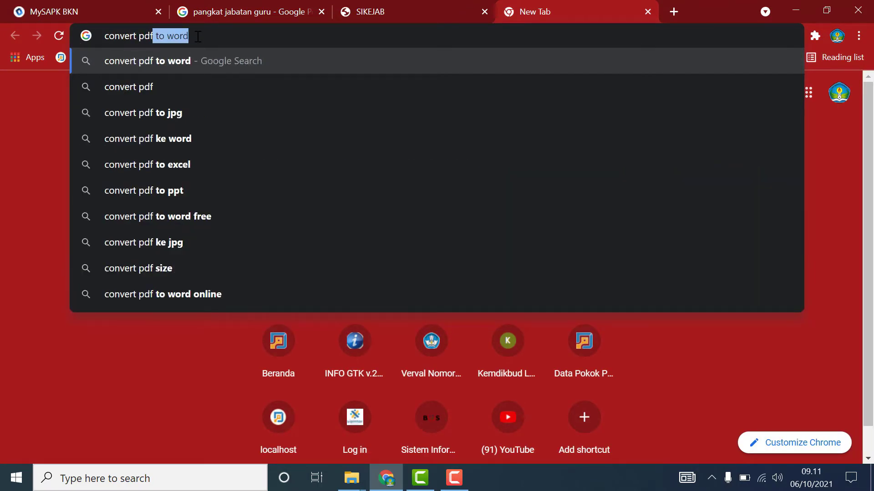
pyautogui.press('Delete')
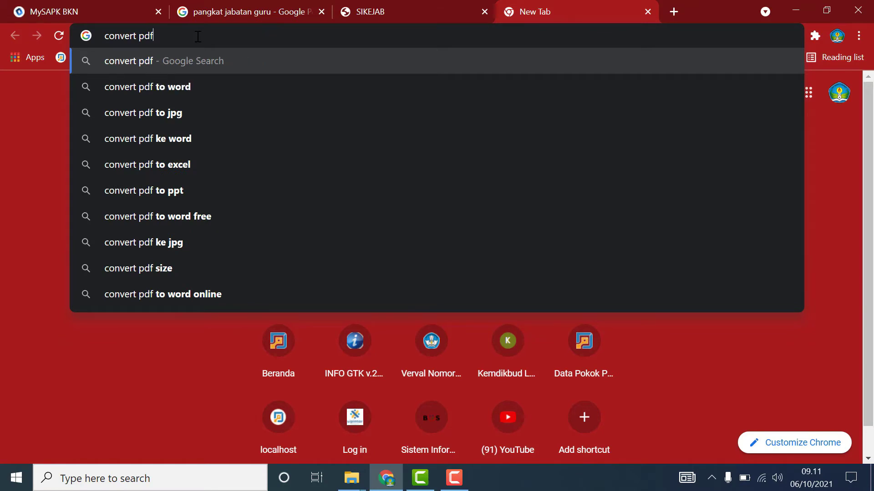
pyautogui.press('Return')
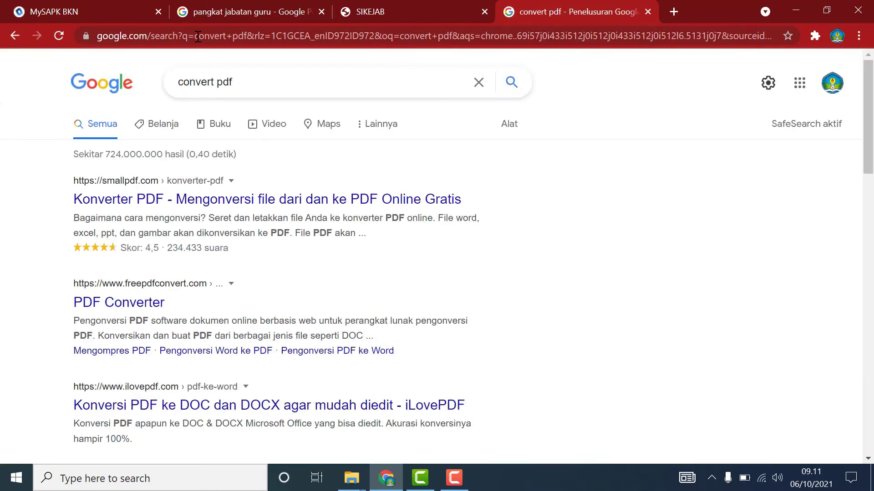
pyautogui.click(167, 205)
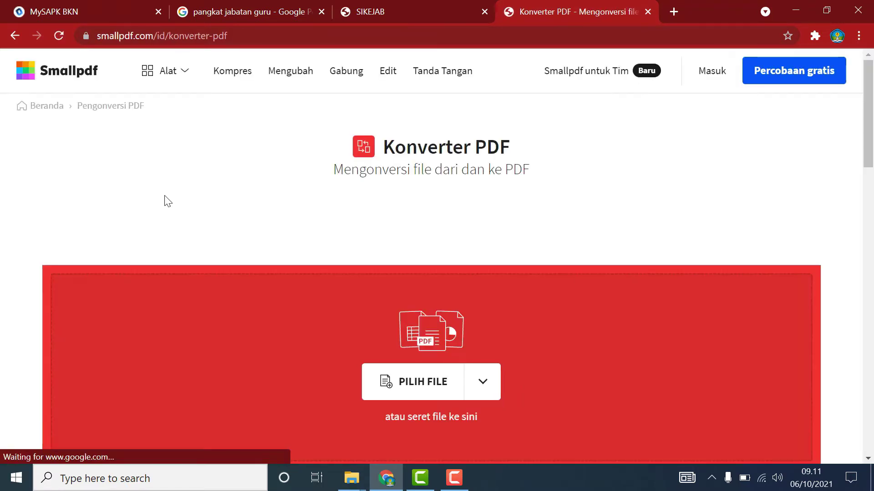
# Dismiss the extension popup and load the grade transcript PDF into Smallpdf's converter.
pyautogui.scroll(-5, 540, 303)
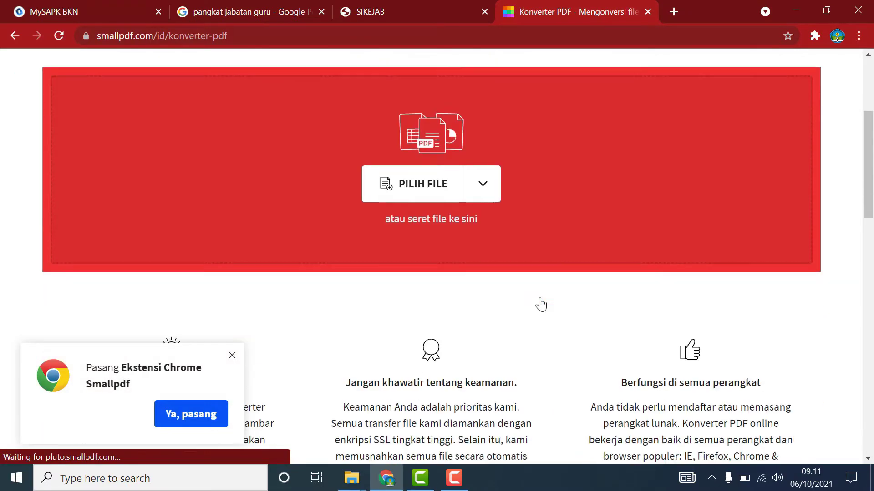
pyautogui.click(232, 355)
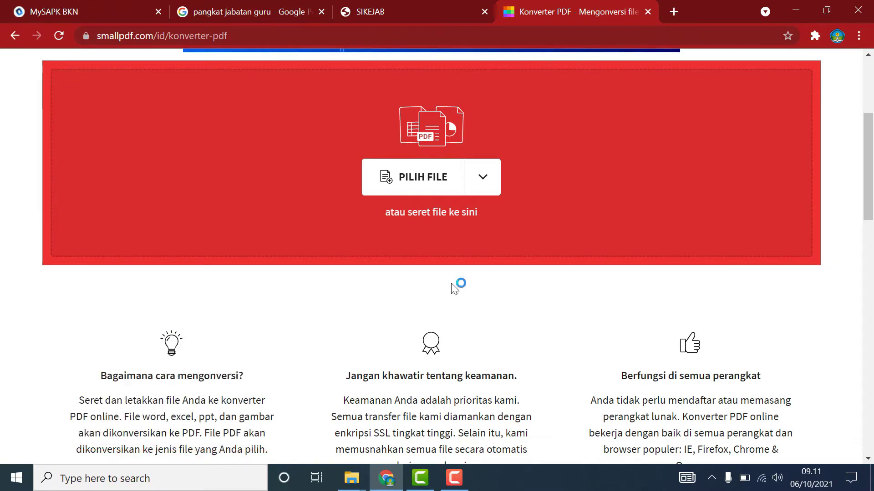
pyautogui.click(440, 186)
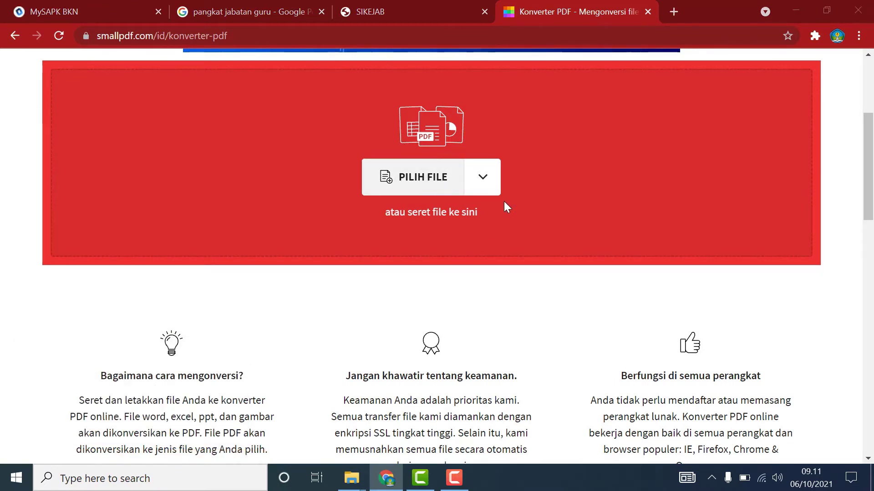
pyautogui.click(184, 231)
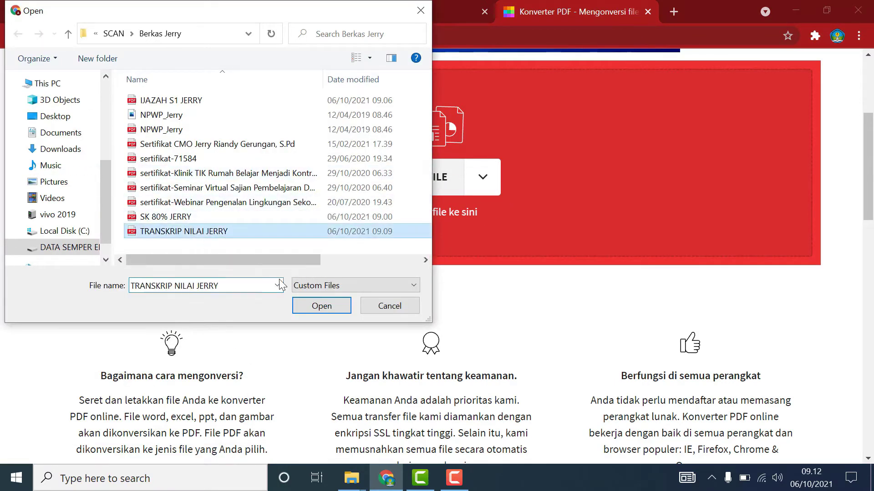
pyautogui.click(318, 305)
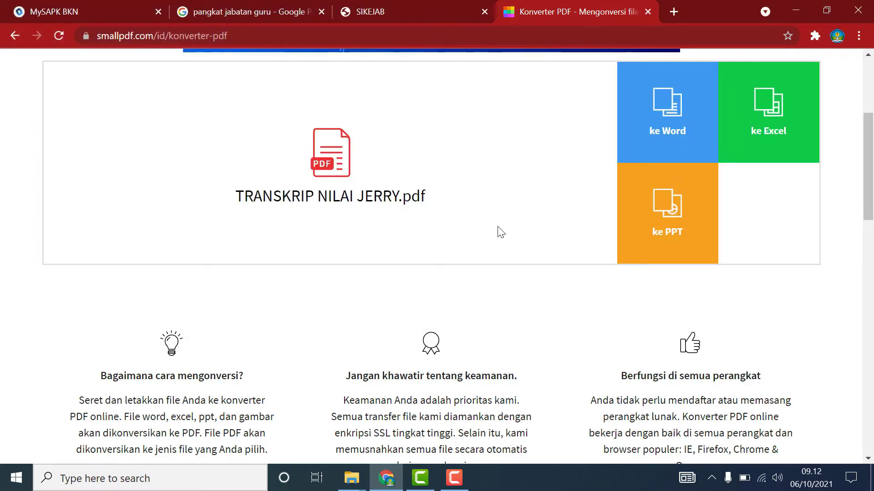
# Compress the transcript in Kompres with Kompresi dasar, shrinking it from 1.27 MB to 477 KB.
pyautogui.scroll(5, 501, 231)
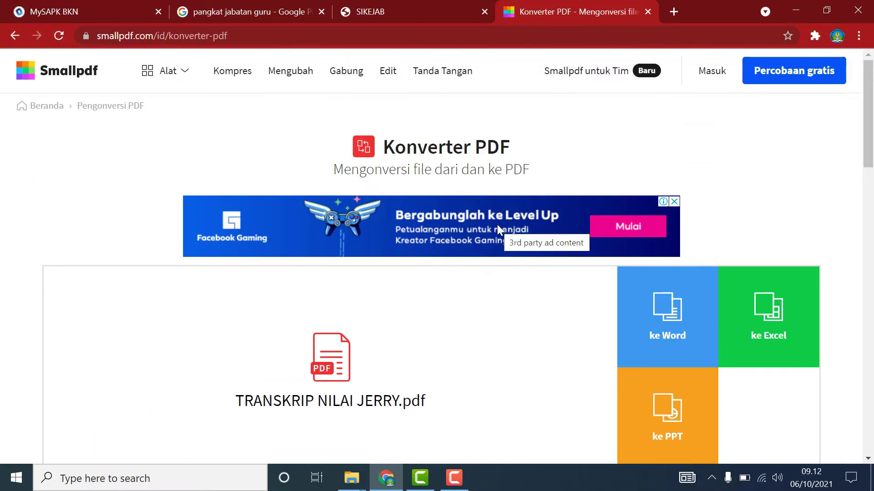
pyautogui.click(234, 74)
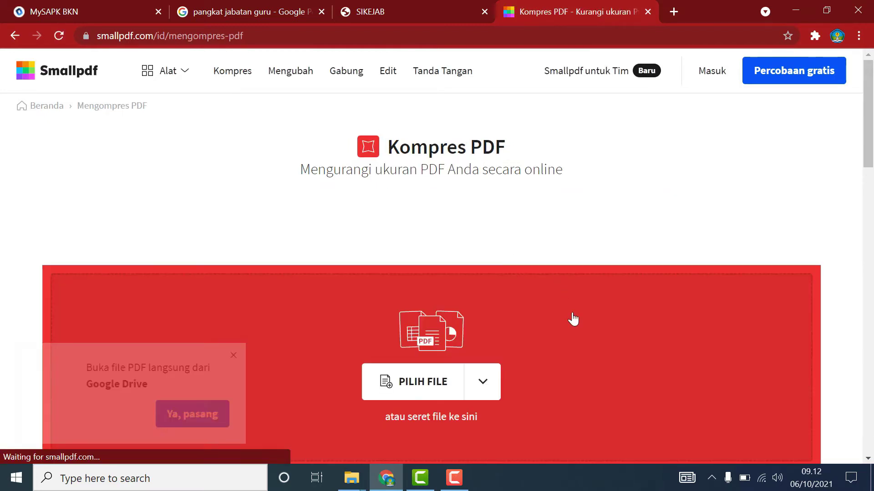
pyautogui.scroll(-1, 490, 140)
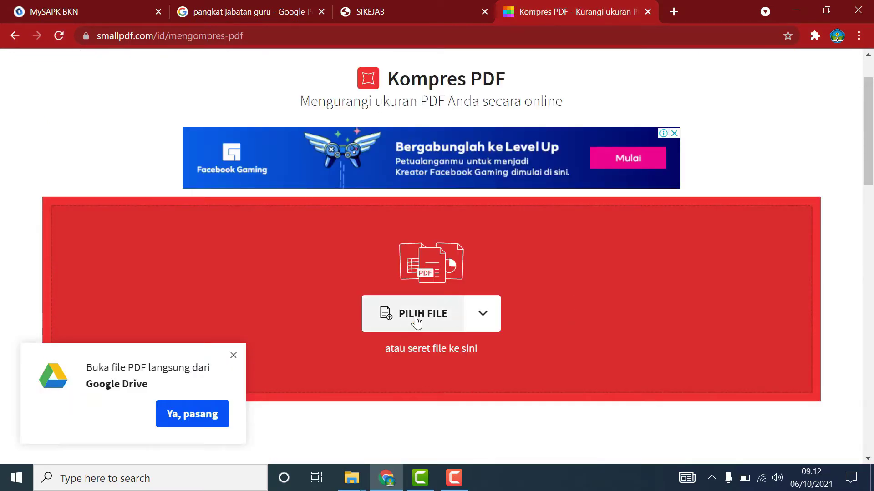
pyautogui.click(415, 314)
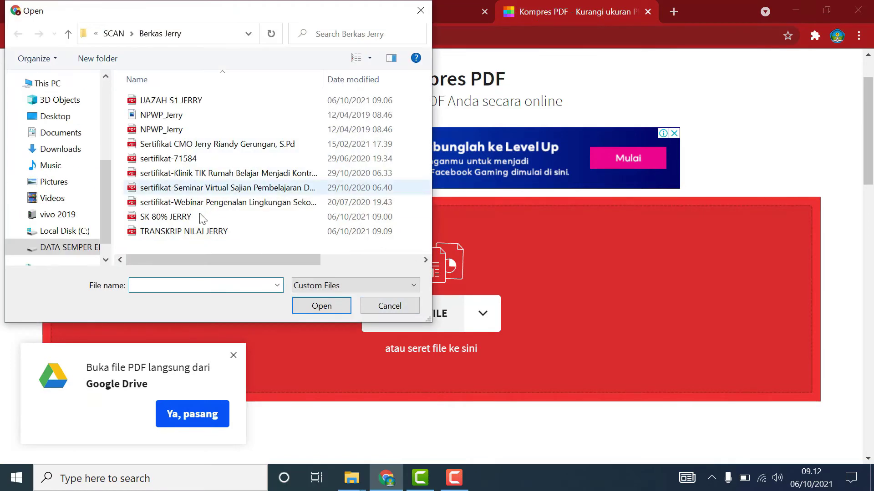
pyautogui.click(182, 232)
pyautogui.click(325, 307)
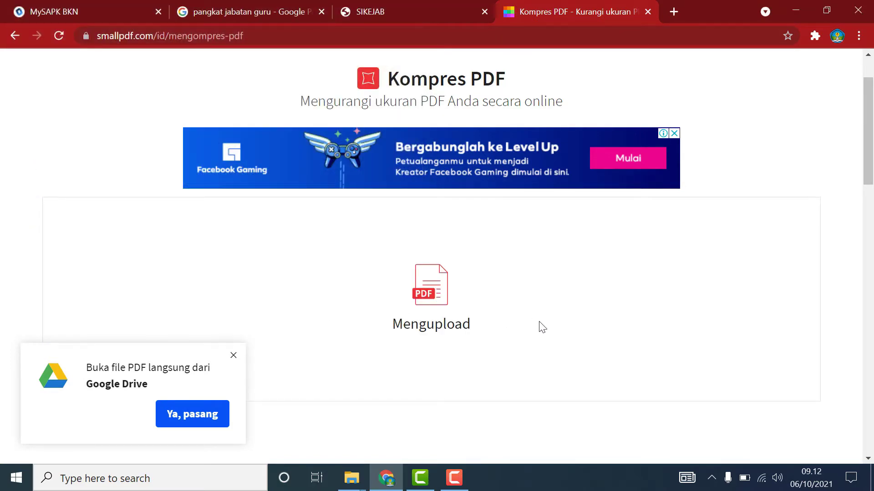
pyautogui.click(234, 356)
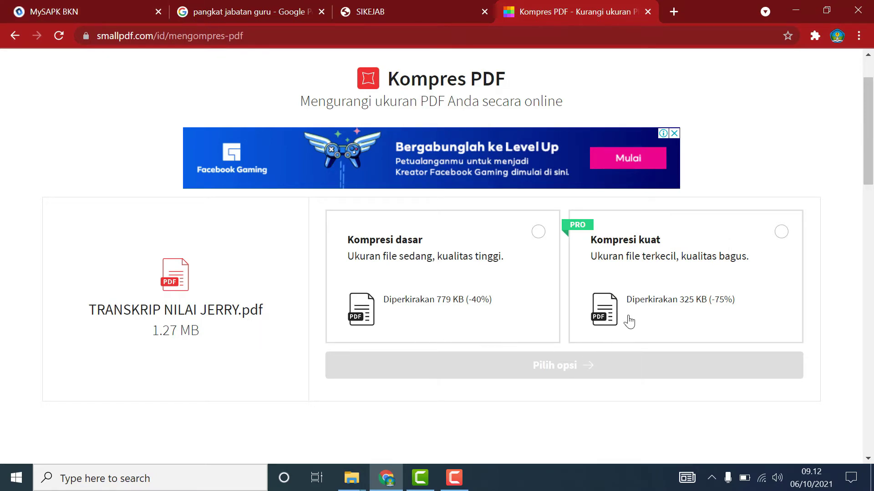
pyautogui.click(538, 232)
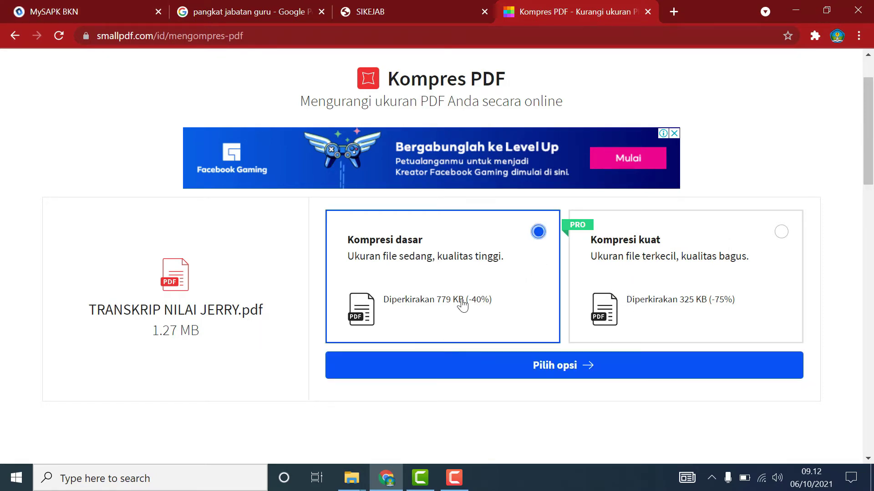
pyautogui.click(567, 368)
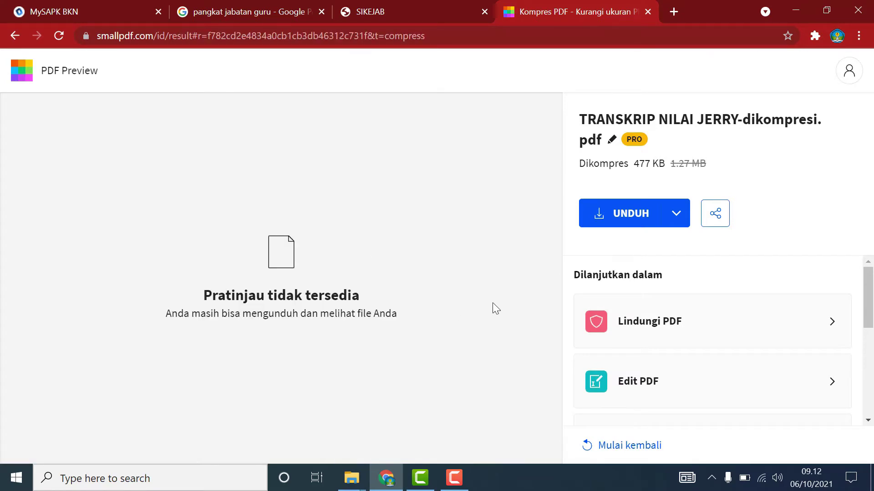
# Download the 477 KB compressed transcript with Internet Download Manager and show its Downloads\Documents folder.
pyautogui.click(622, 214)
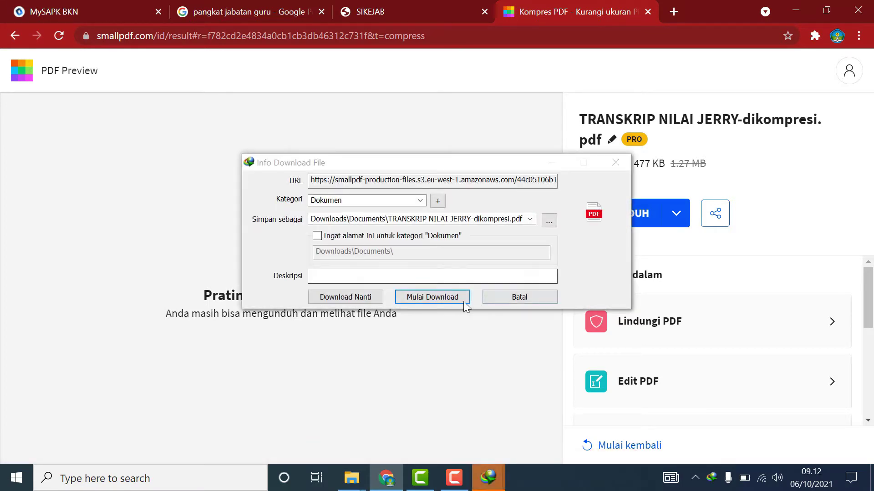
pyautogui.click(432, 298)
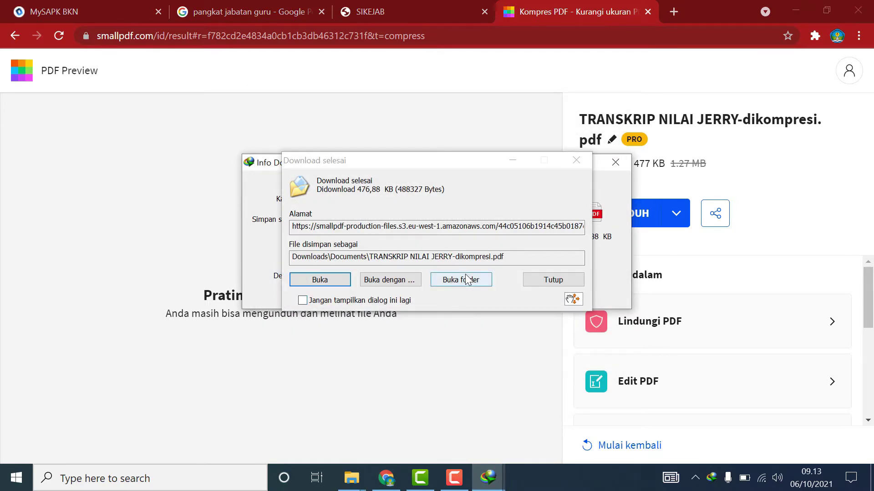
pyautogui.click(466, 279)
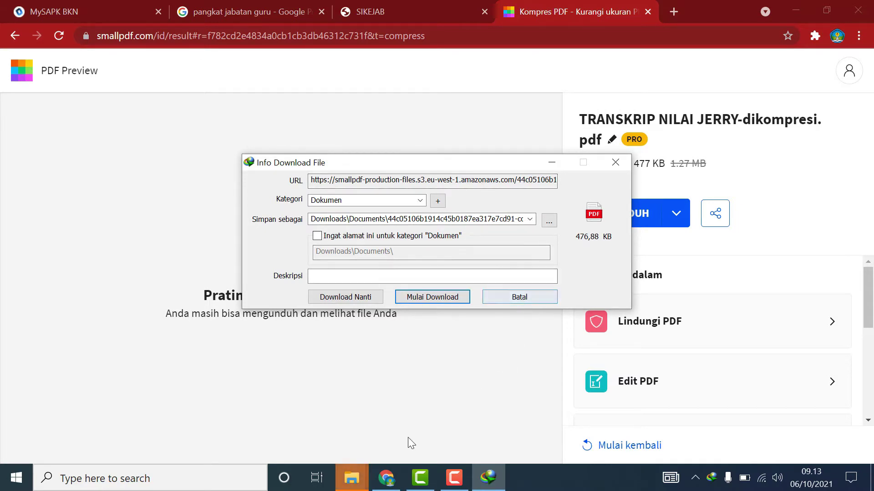
pyautogui.click(352, 478)
pyautogui.click(424, 436)
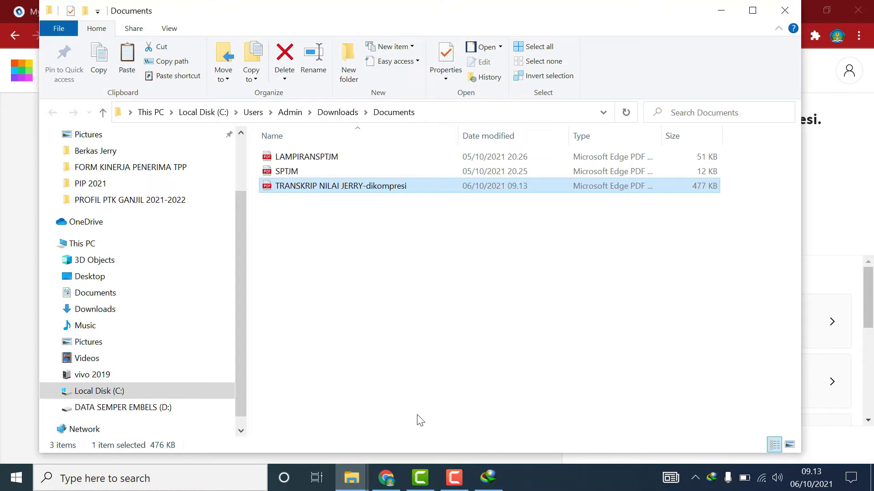
# Set File Explorer aside and switch back to the MySAPK BKN tab in Chrome.
pyautogui.click(351, 477)
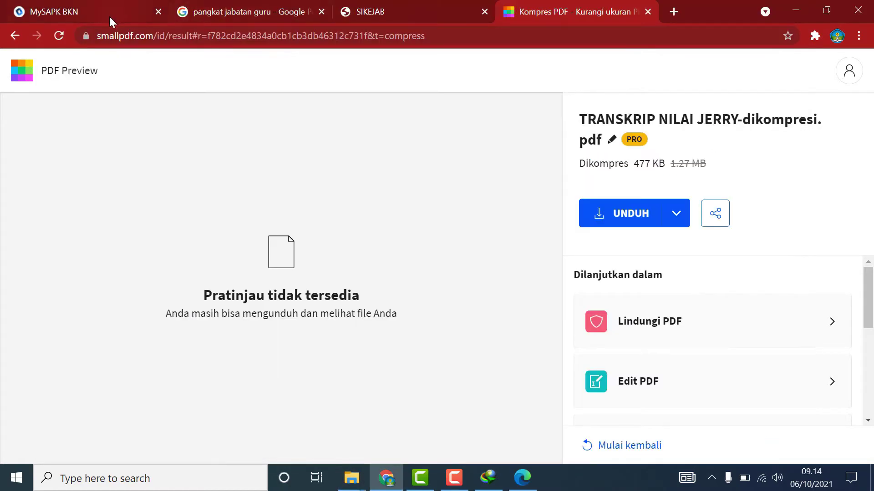
pyautogui.click(109, 22)
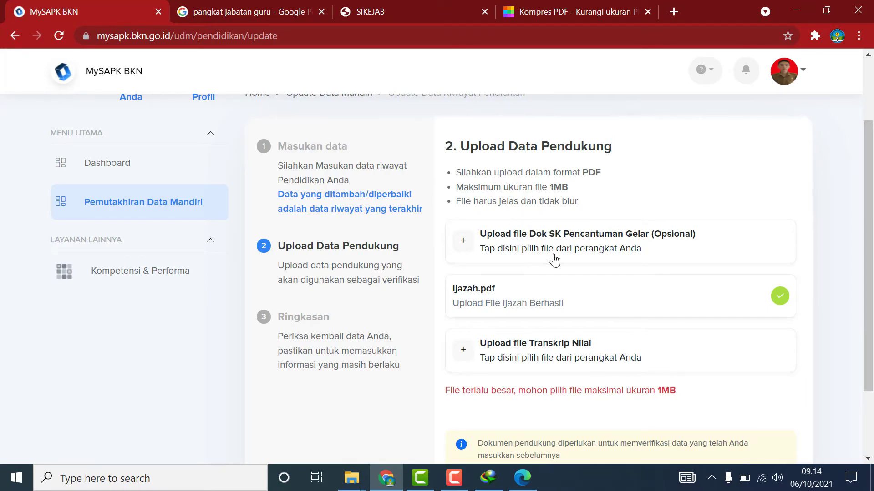
# Upload the compressed transcript PDF as Transkrip Nilai and continue to the Ringkasan summary.
pyautogui.click(464, 352)
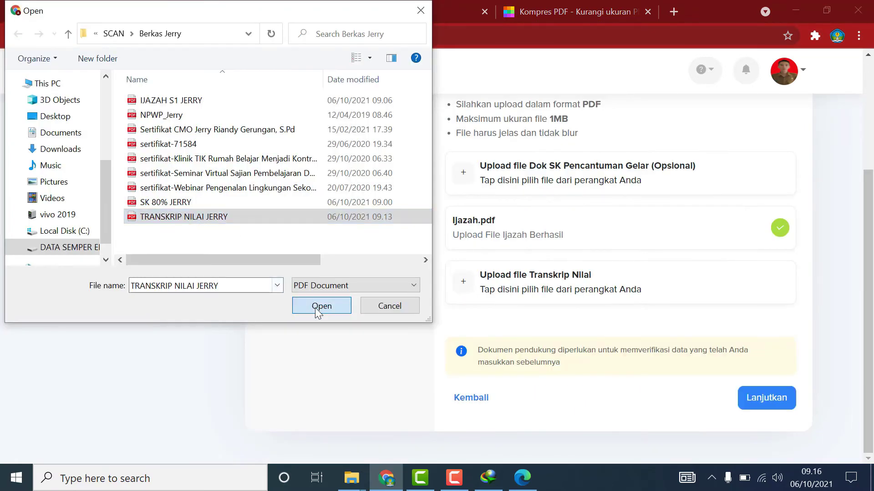
pyautogui.click(318, 306)
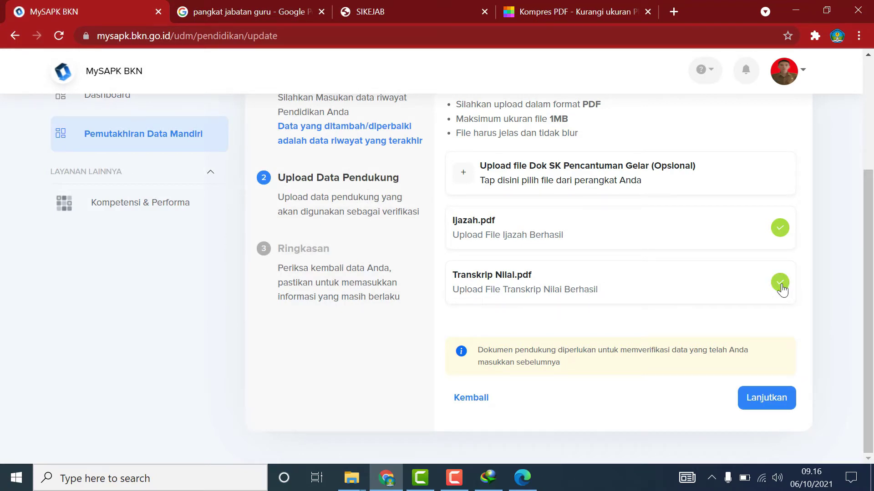
pyautogui.click(773, 406)
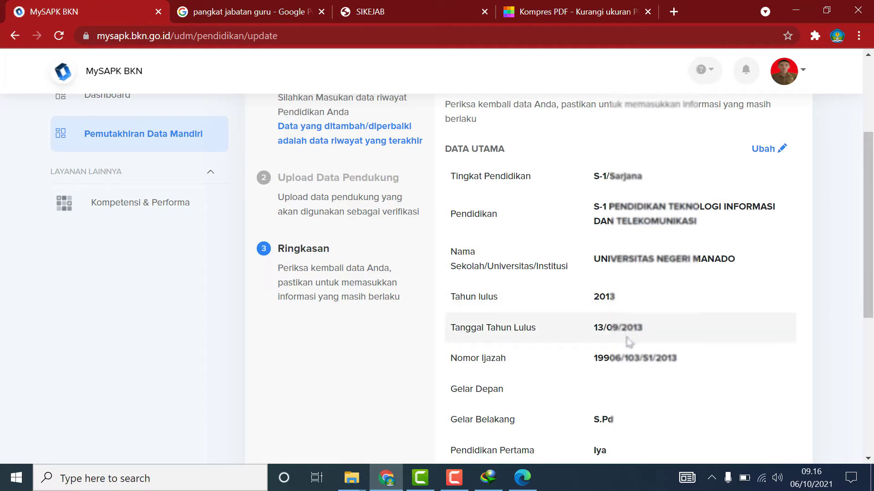
# Tick the Saya menyatakan declaration, send the education change, and view Riwayat Pengajuan history.
pyautogui.scroll(-3, 621, 376)
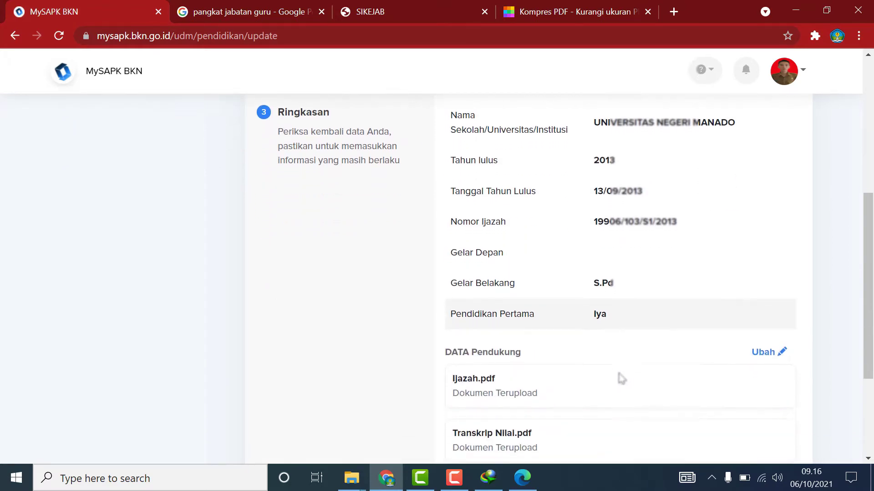
pyautogui.scroll(-2, 626, 346)
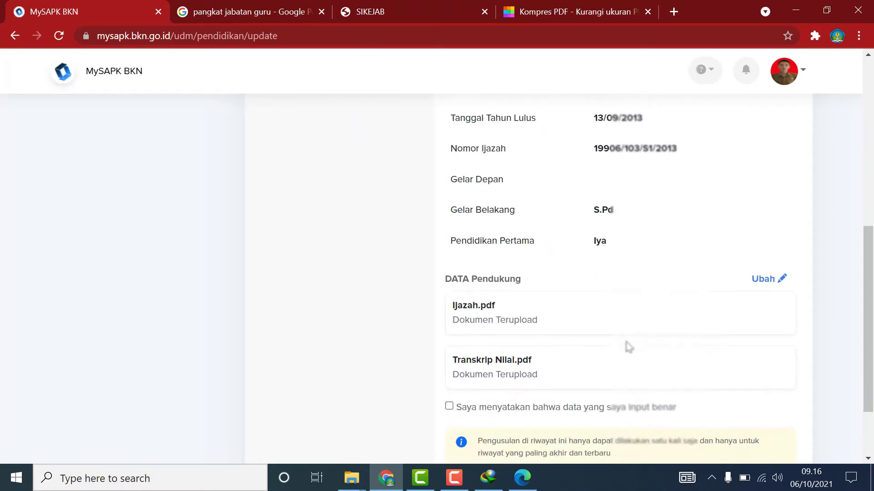
pyautogui.scroll(-2, 628, 347)
pyautogui.click(462, 343)
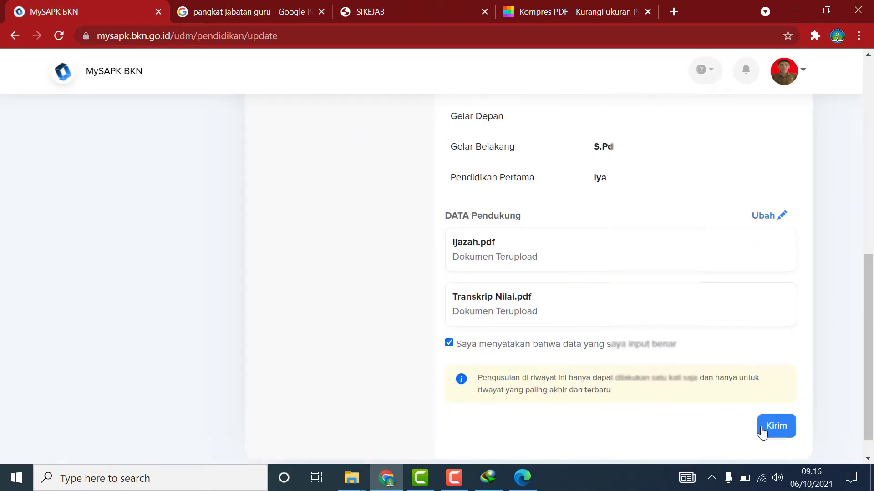
pyautogui.click(776, 428)
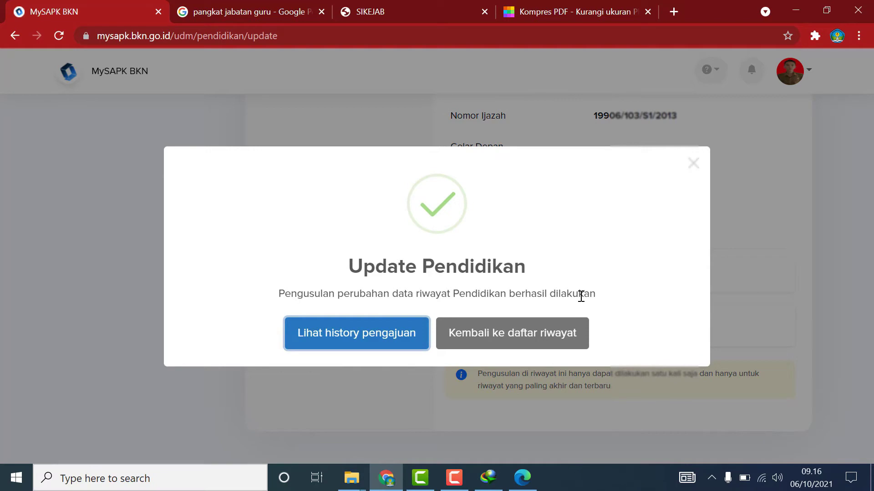
pyautogui.click(399, 335)
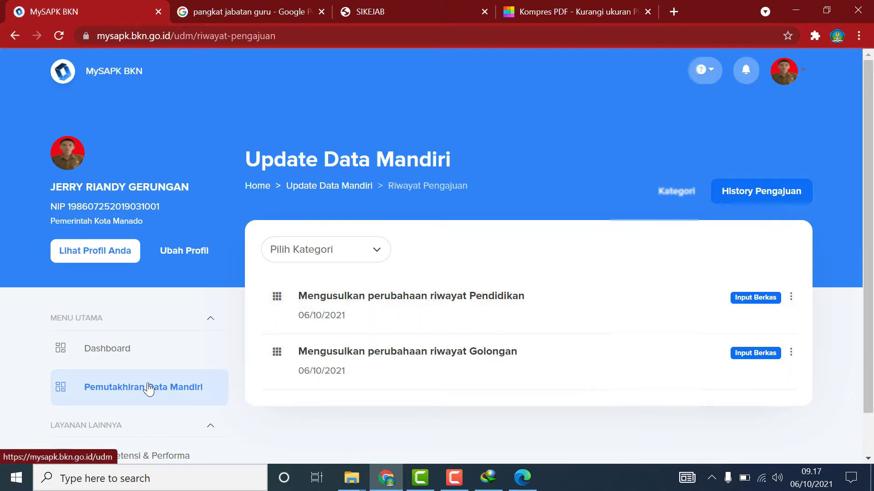
# Go back to Pemutakhiran Data Mandiri and open the Riwayat Jabatan records.
pyautogui.click(148, 390)
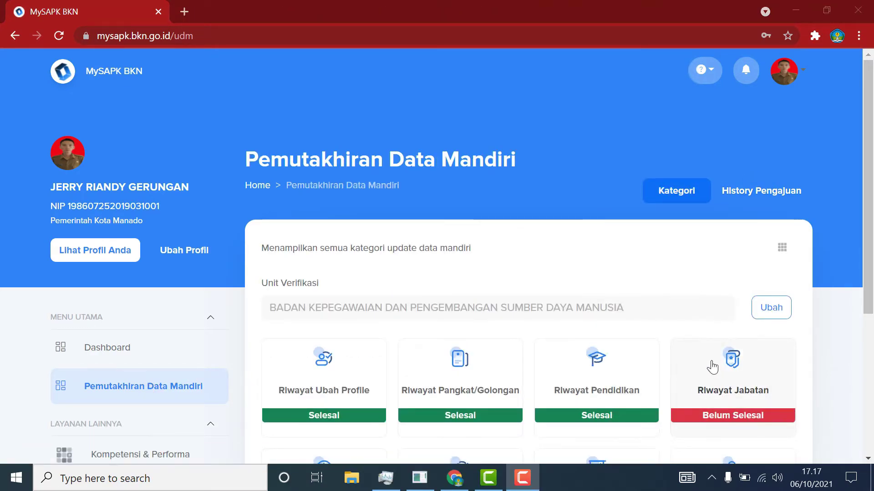
pyautogui.scroll(-2, 689, 314)
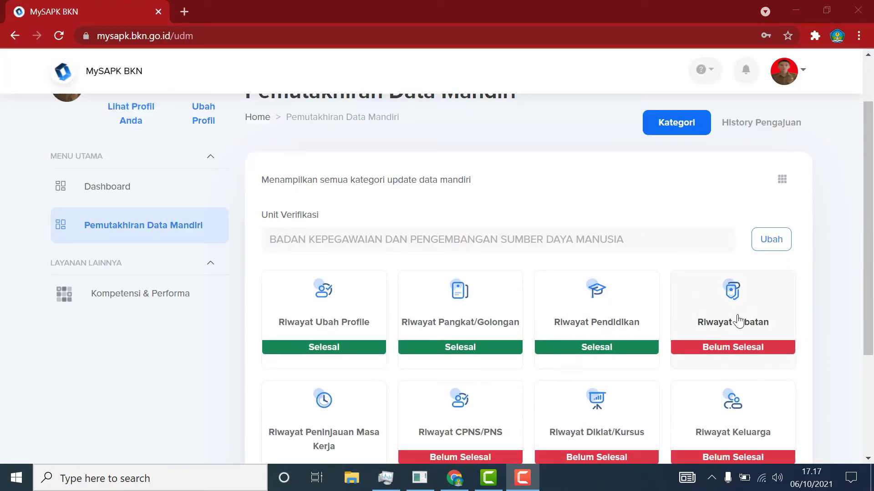
pyautogui.click(740, 316)
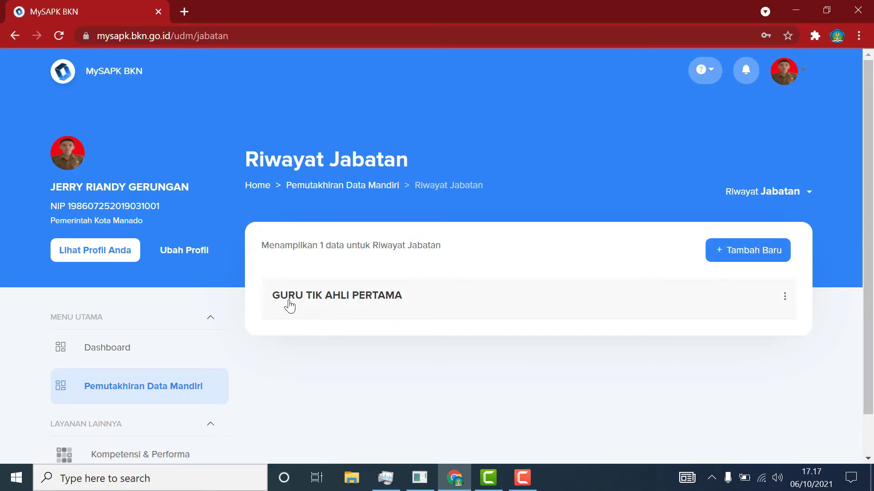
# Edit GURU TIK AHLI PERTAMA via Ubah Data, keeping Jabatan Fungsional Umum, and proceed.
pyautogui.click(786, 300)
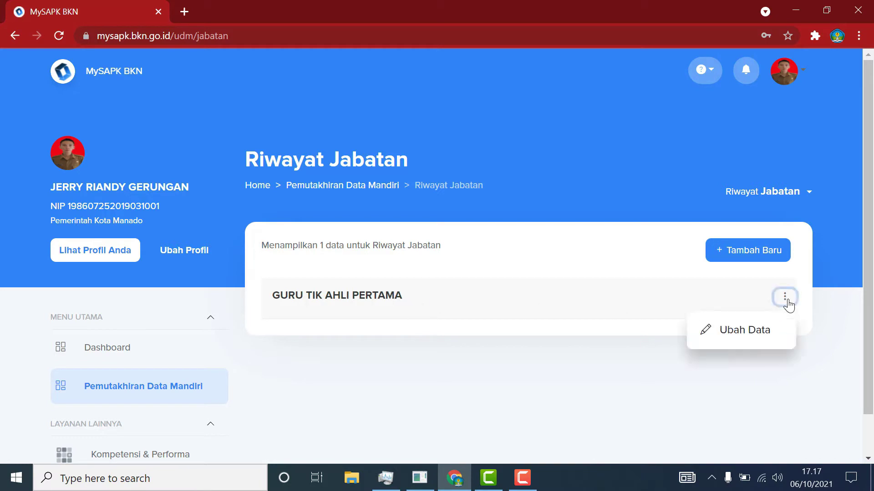
pyautogui.click(733, 336)
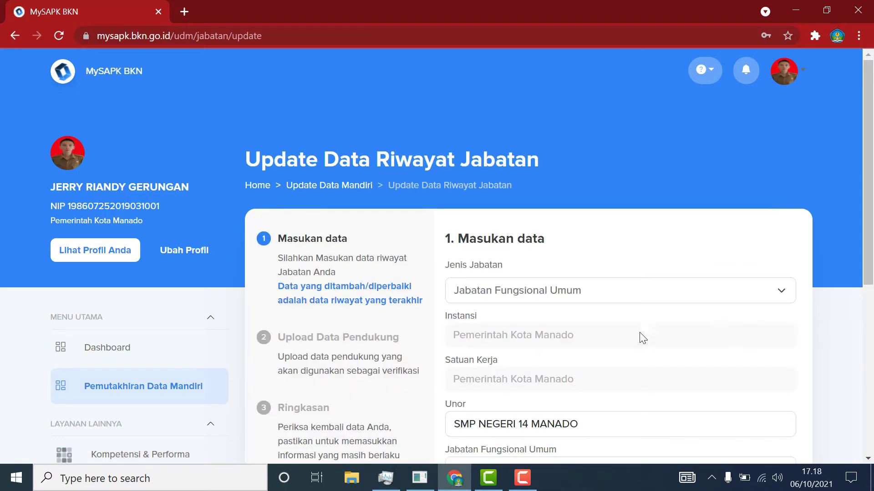
pyautogui.click(784, 296)
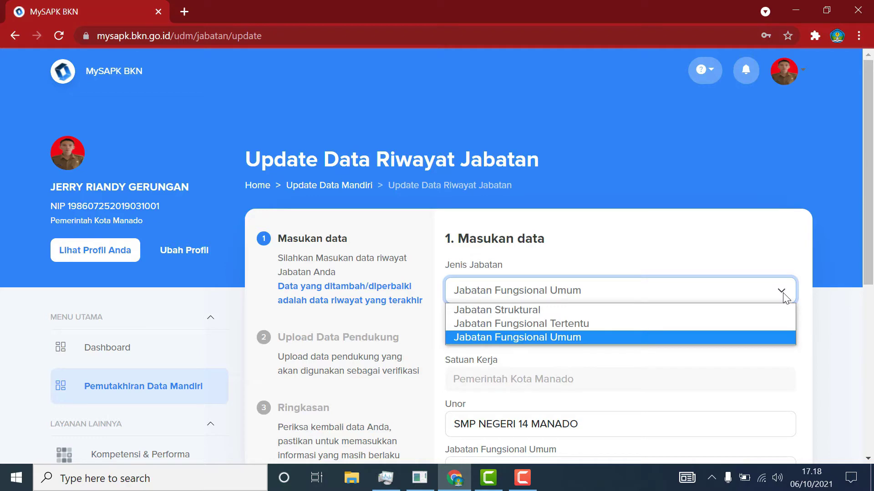
pyautogui.click(785, 296)
pyautogui.scroll(-3, 657, 373)
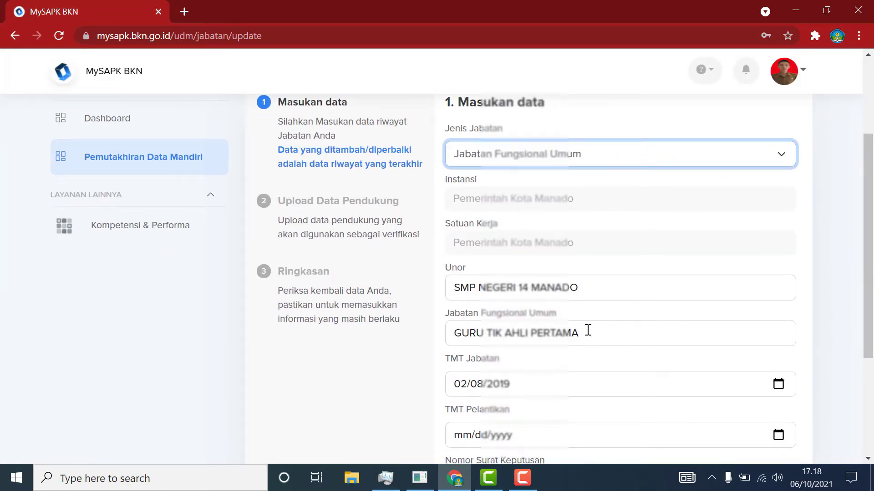
pyautogui.scroll(-2, 581, 384)
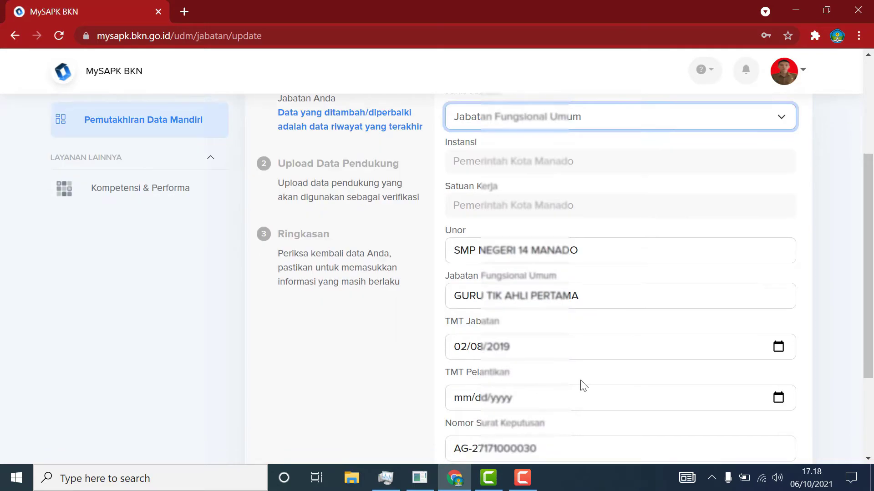
pyautogui.scroll(-2, 548, 375)
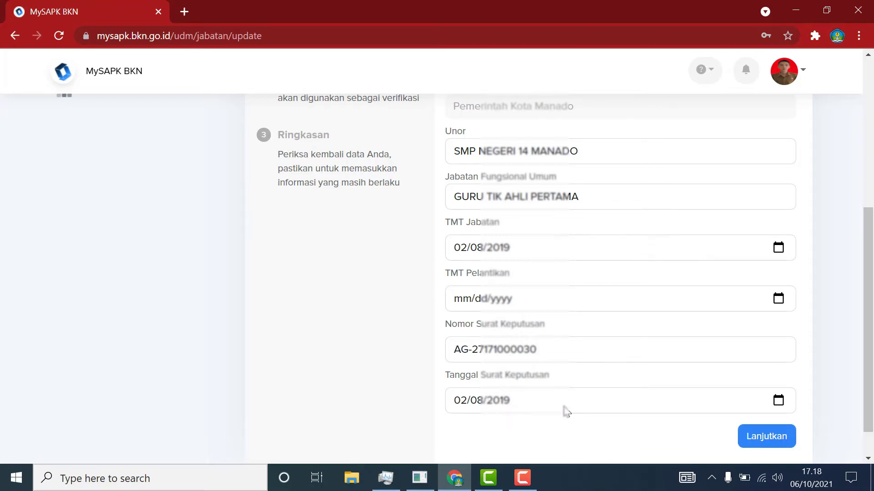
pyautogui.scroll(-1, 620, 412)
pyautogui.click(779, 398)
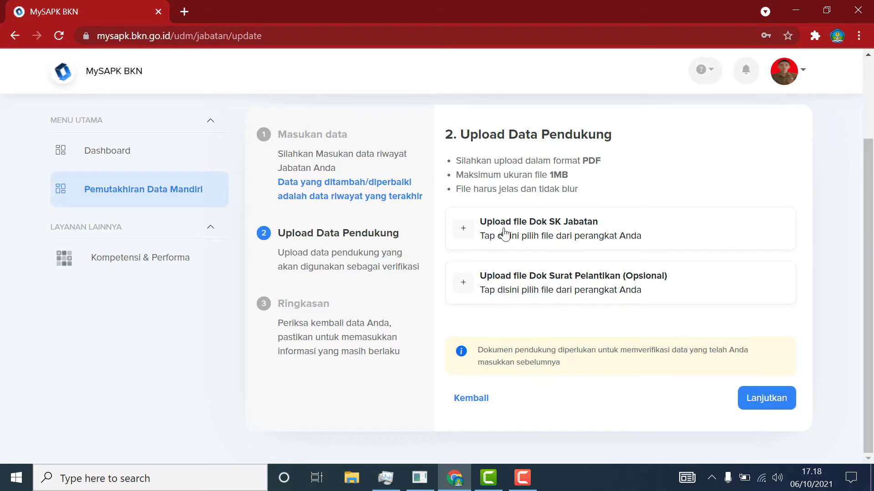
# Continue past the Dok SK Jabatan upload step to the Ringkasan summary.
pyautogui.click(751, 397)
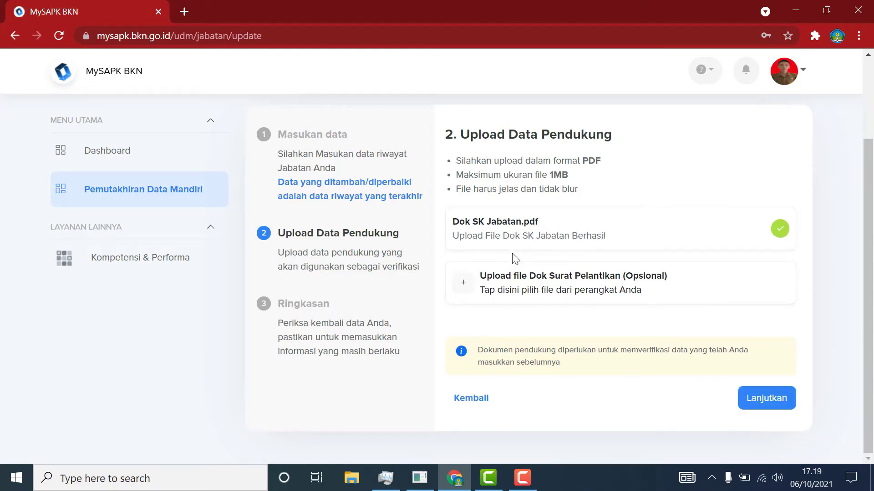
pyautogui.click(773, 405)
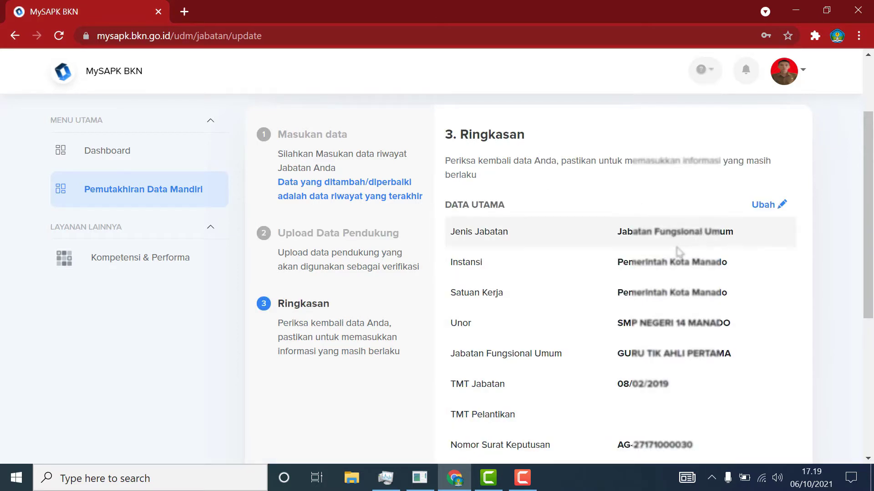
# Tick the Saya menyatakan declaration, send the Jabatan change, and open the submission history.
pyautogui.scroll(-5, 678, 353)
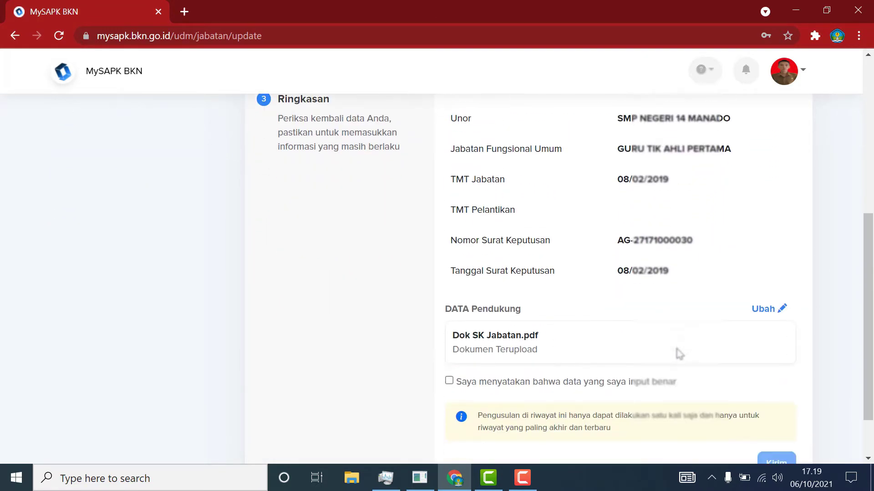
pyautogui.scroll(-2, 678, 353)
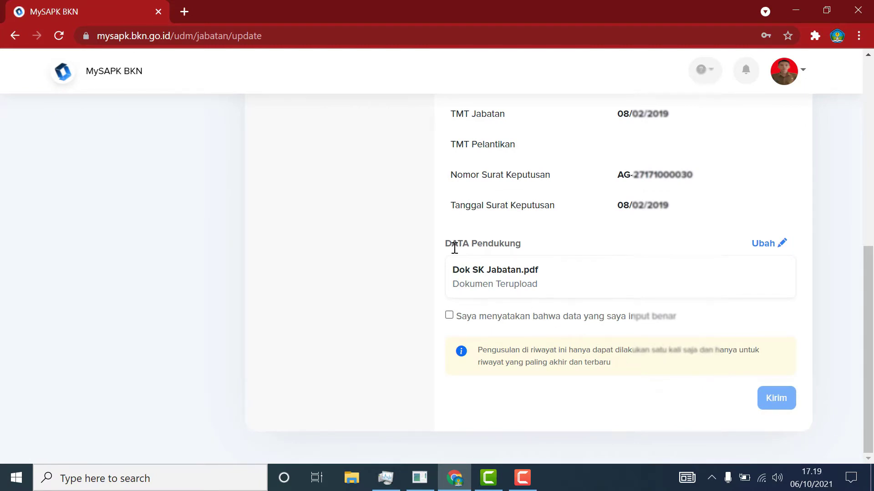
pyautogui.click(449, 314)
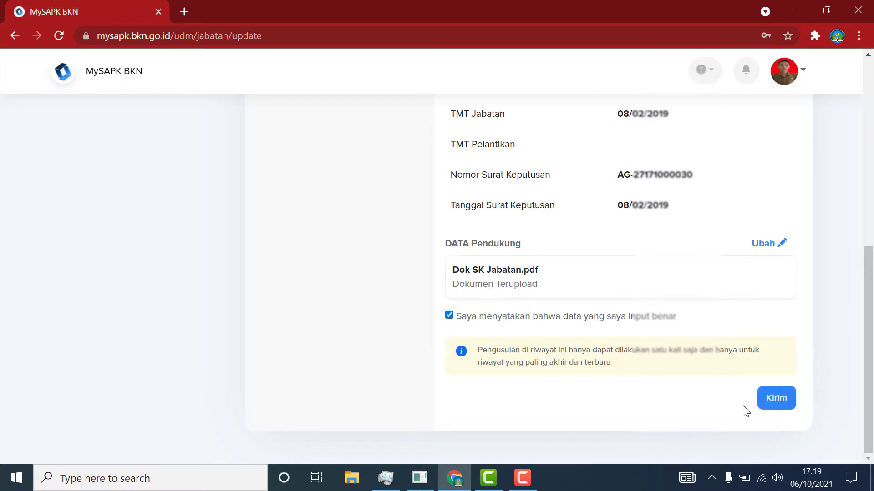
pyautogui.click(776, 399)
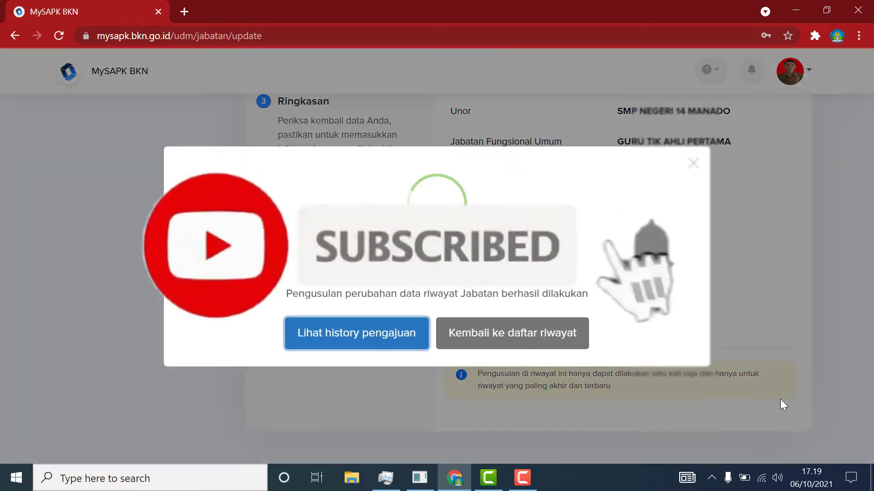
pyautogui.click(385, 336)
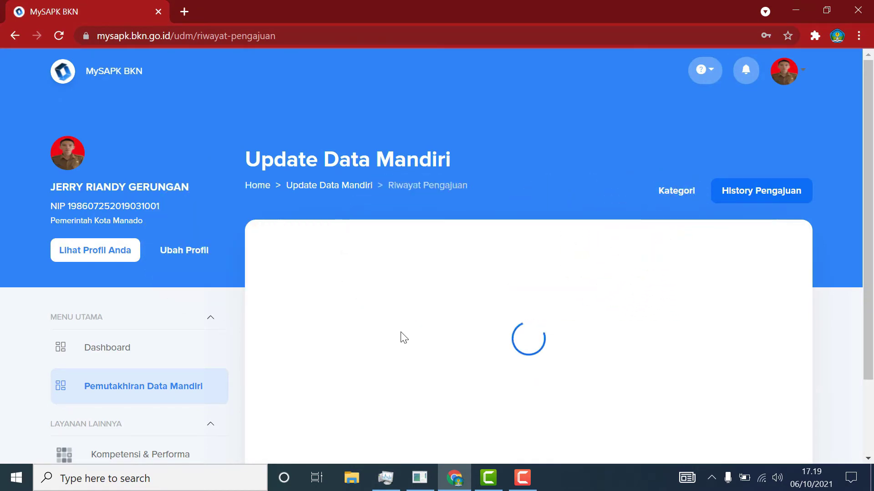
# Open the empty Riwayat Peninjauan Masa Kerja (PMK) history and start a new PMK entry with 'Tambah Baru'.
pyautogui.click(119, 384)
pyautogui.scroll(-3, 646, 227)
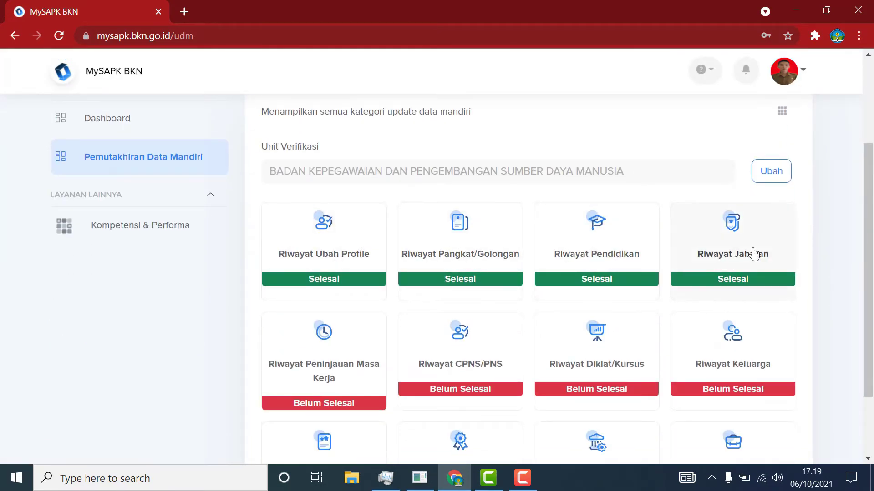
pyautogui.click(337, 364)
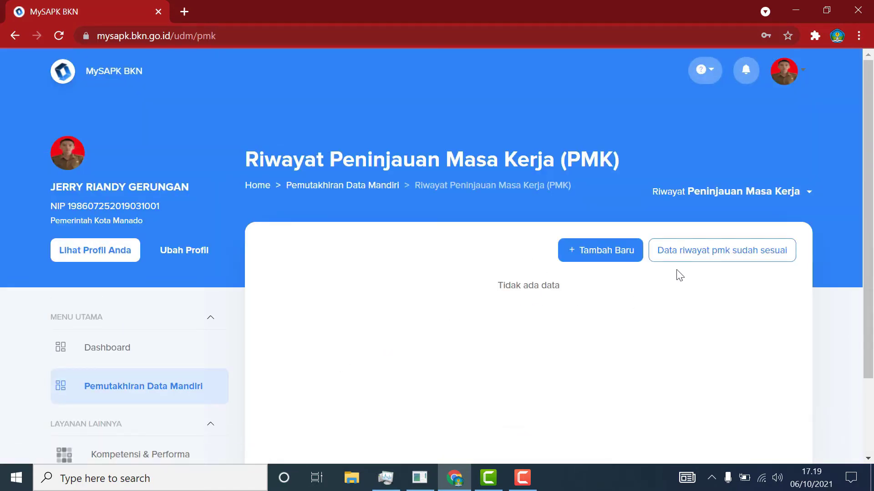
pyautogui.scroll(-4, 677, 278)
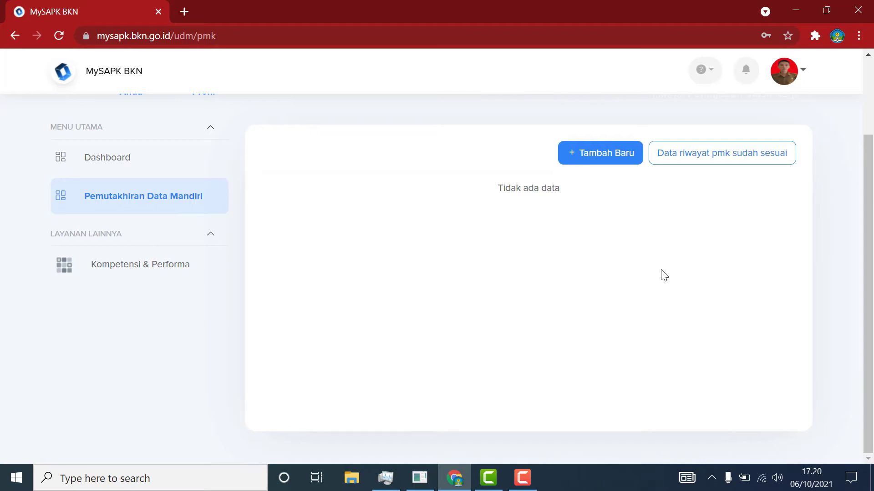
pyautogui.scroll(5, 665, 275)
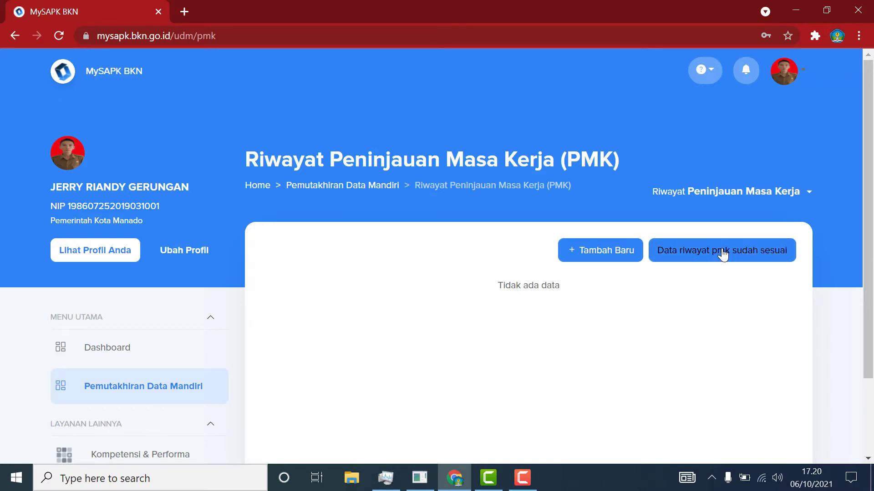
pyautogui.click(612, 253)
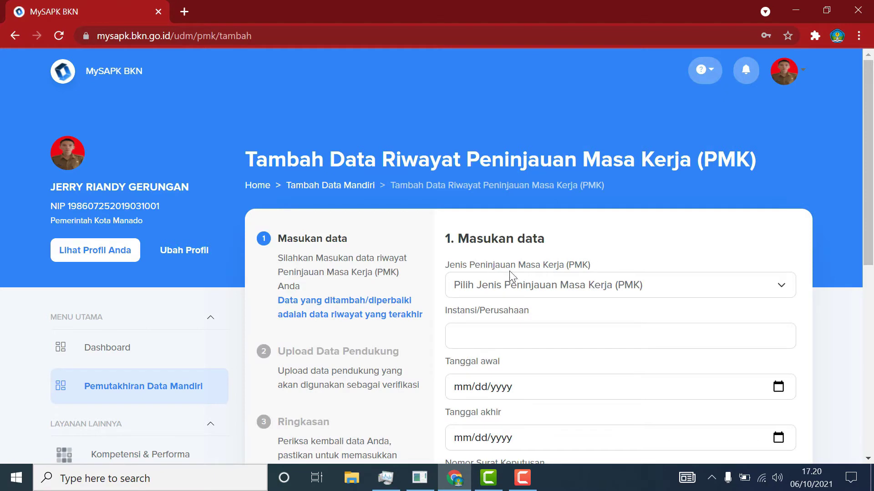
# Check the Jenis PMK options without choosing one, then leave the add form unfilled and return to the PMK history.
pyautogui.click(727, 285)
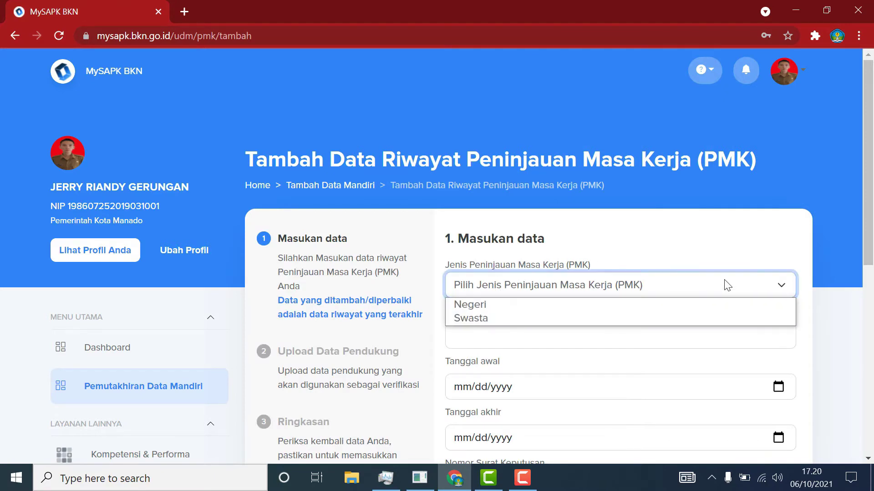
pyautogui.click(831, 188)
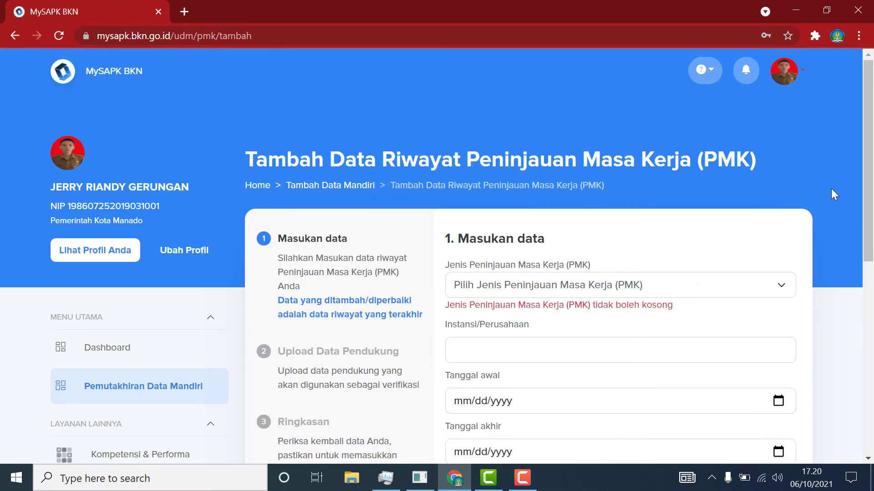
pyautogui.scroll(-5, 798, 278)
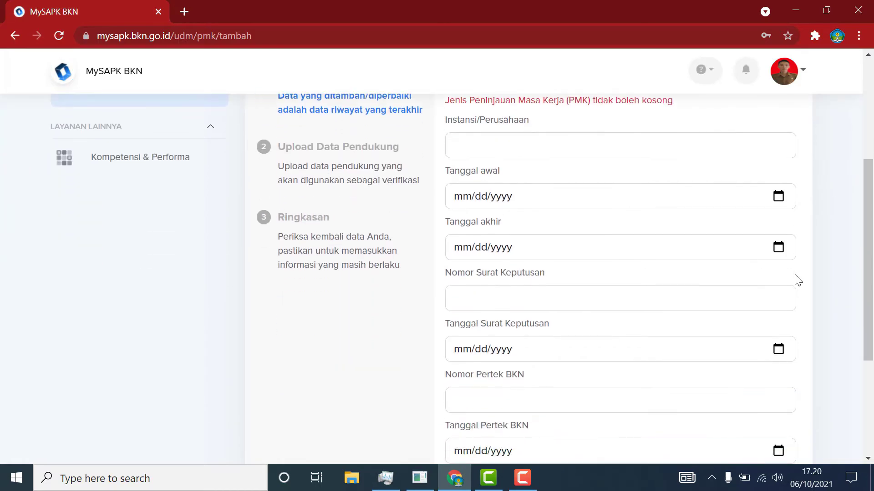
pyautogui.scroll(-4, 798, 279)
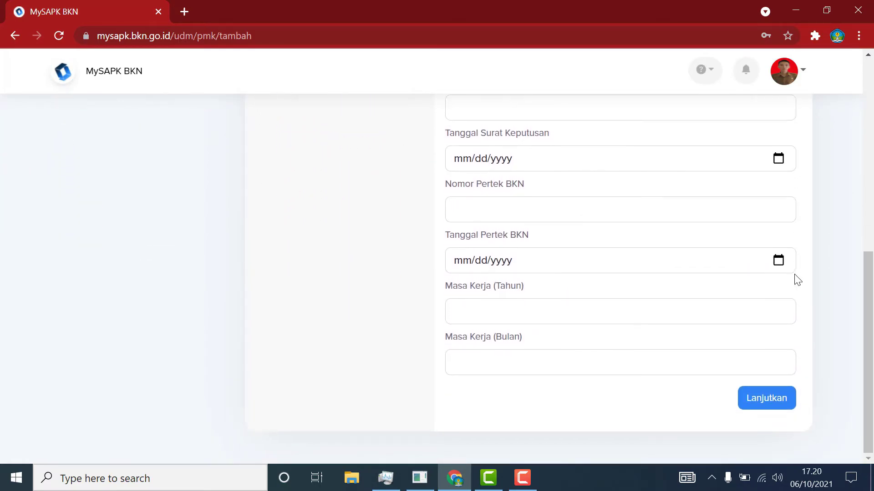
pyautogui.scroll(9, 795, 278)
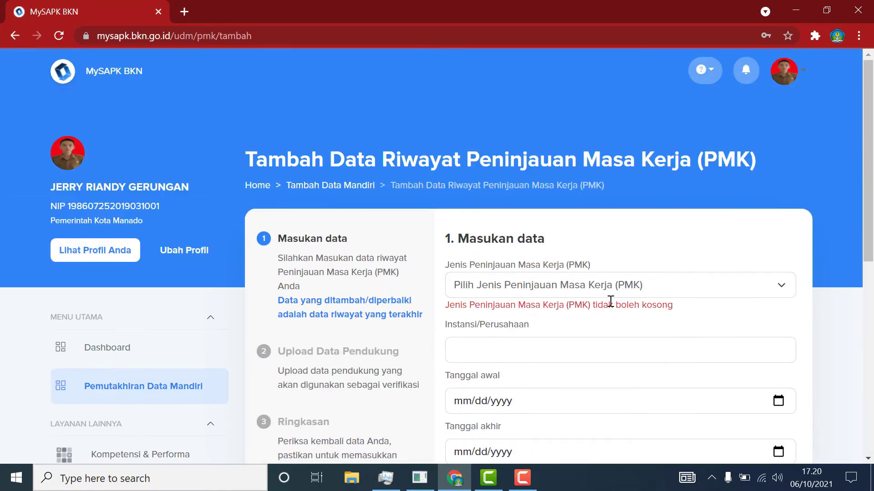
pyautogui.scroll(-2, 687, 300)
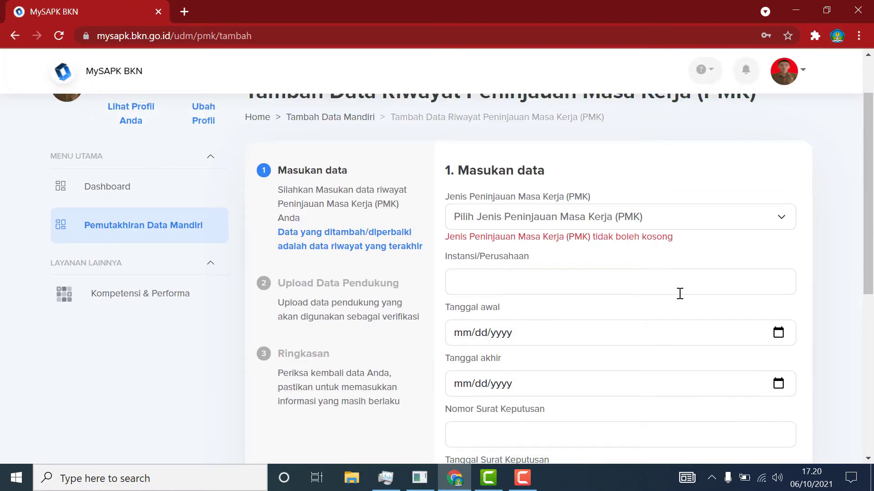
pyautogui.scroll(2, 679, 293)
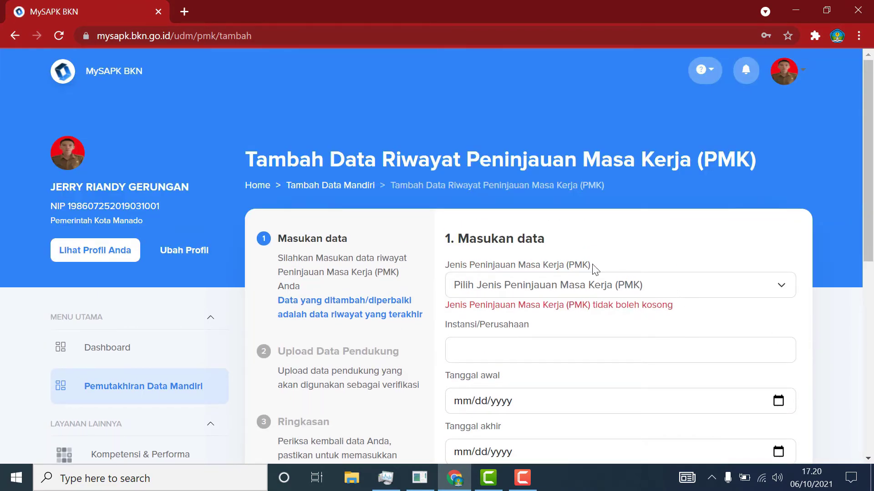
pyautogui.click(15, 33)
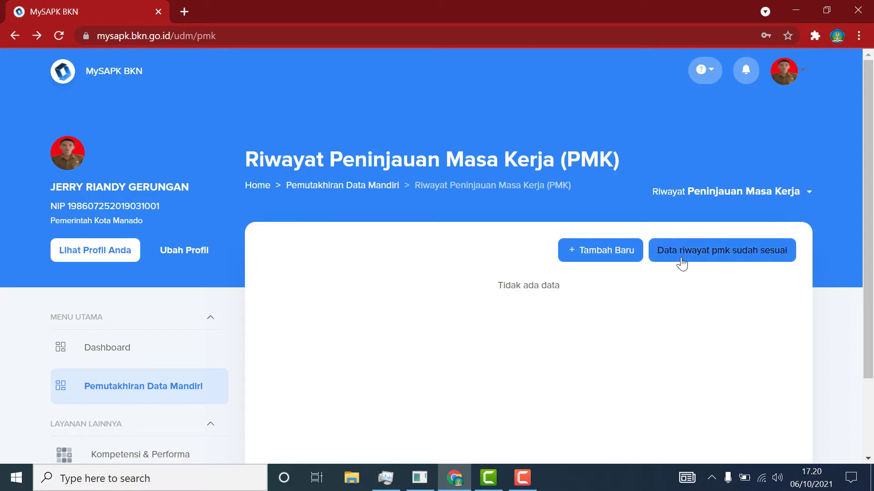
# Confirm 'Data riwayat pmk sudah sesuai' with 'Iya' for no PMK data, then open Riwayat CPNS/PNS.
pyautogui.click(780, 255)
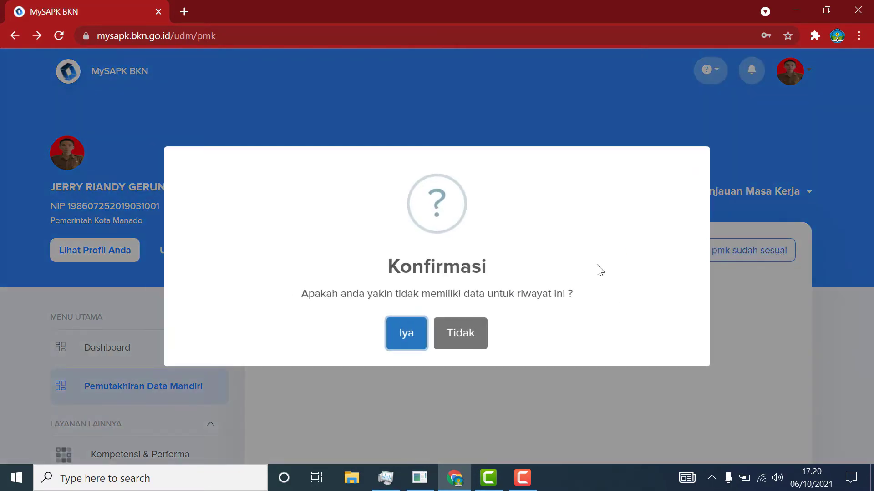
pyautogui.click(406, 337)
pyautogui.scroll(-3, 455, 339)
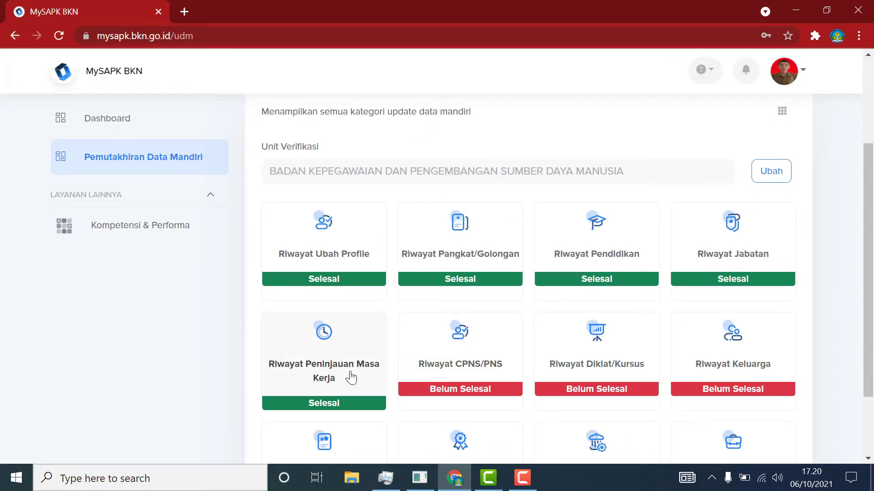
pyautogui.click(469, 375)
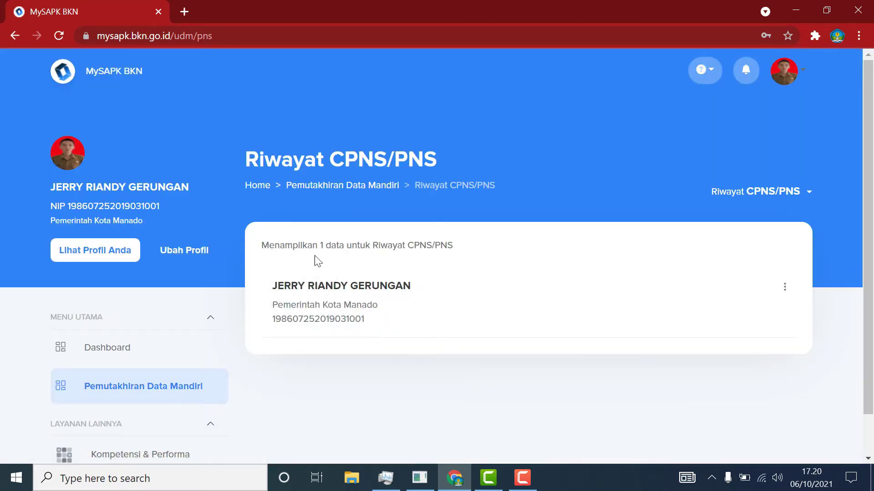
# Choose 'Ubah Data' from the CPNS/PNS record's three-dot menu.
pyautogui.click(780, 295)
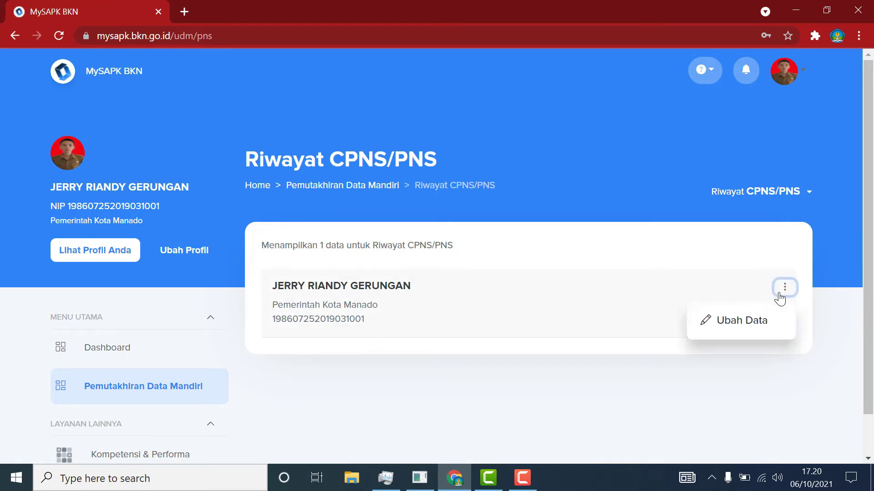
pyautogui.click(765, 326)
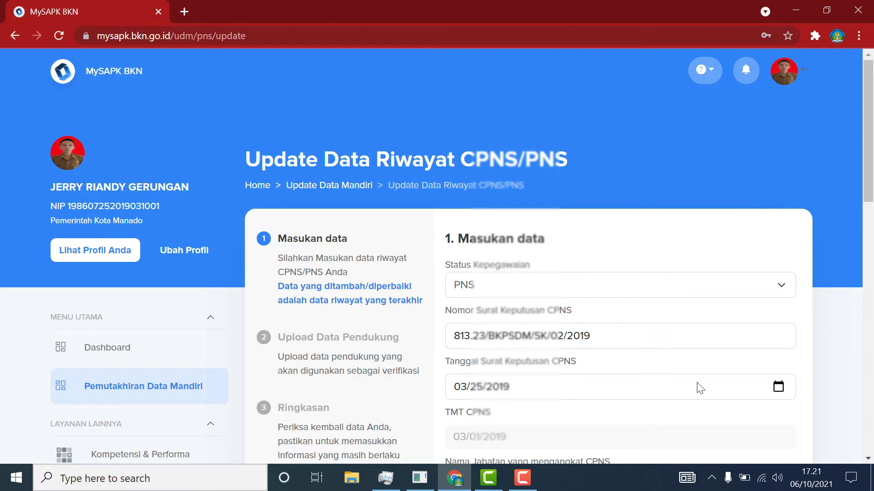
pyautogui.scroll(-1, 803, 387)
pyautogui.scroll(-1, 528, 387)
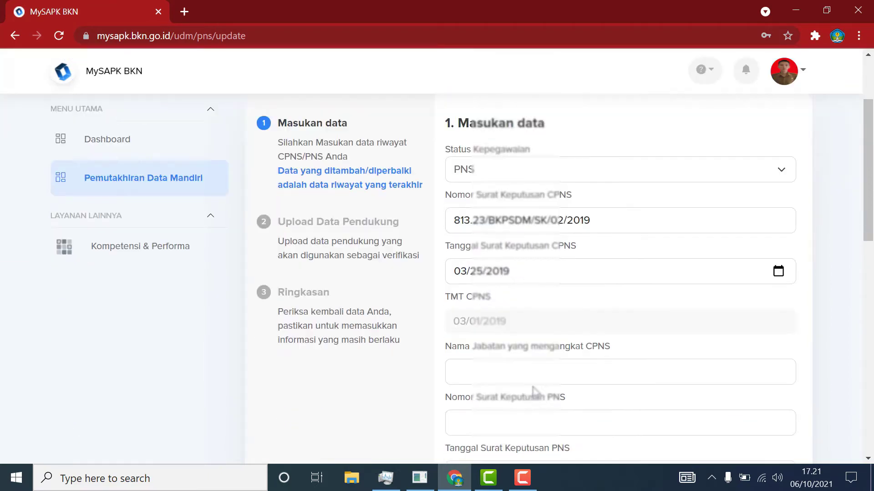
pyautogui.scroll(-1, 567, 359)
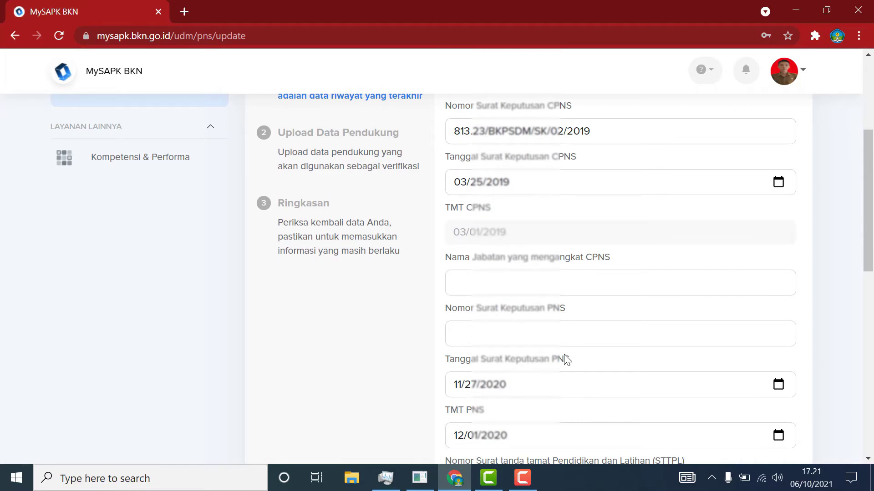
pyautogui.click(530, 282)
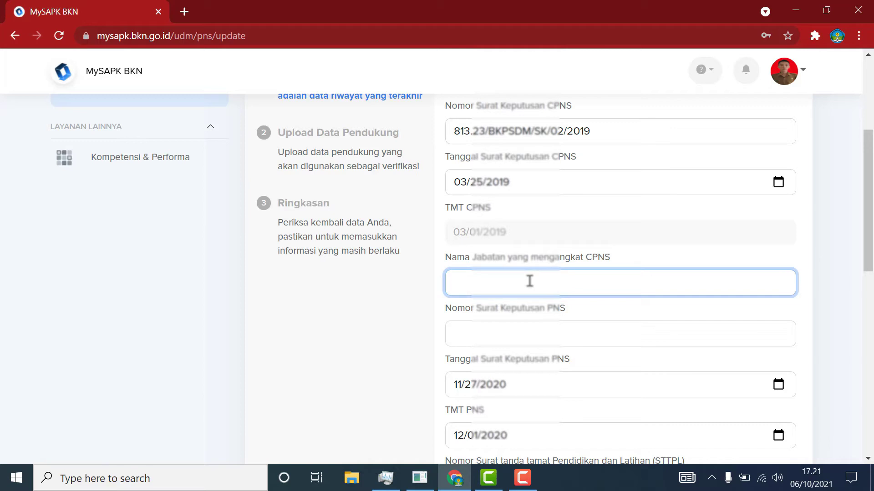
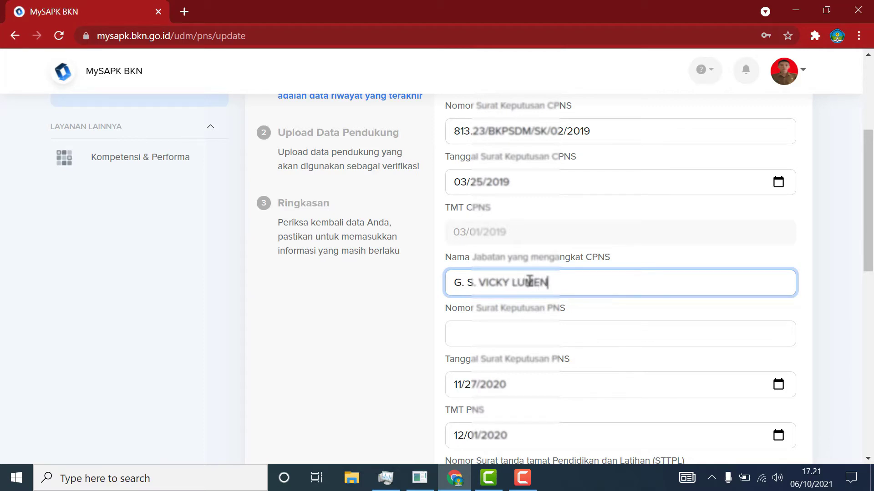
pyautogui.write('TUT')
pyautogui.click(539, 334)
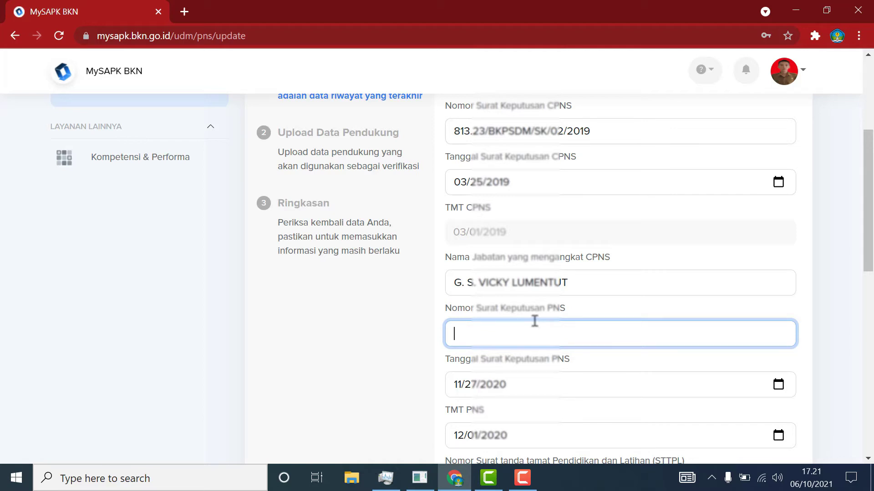
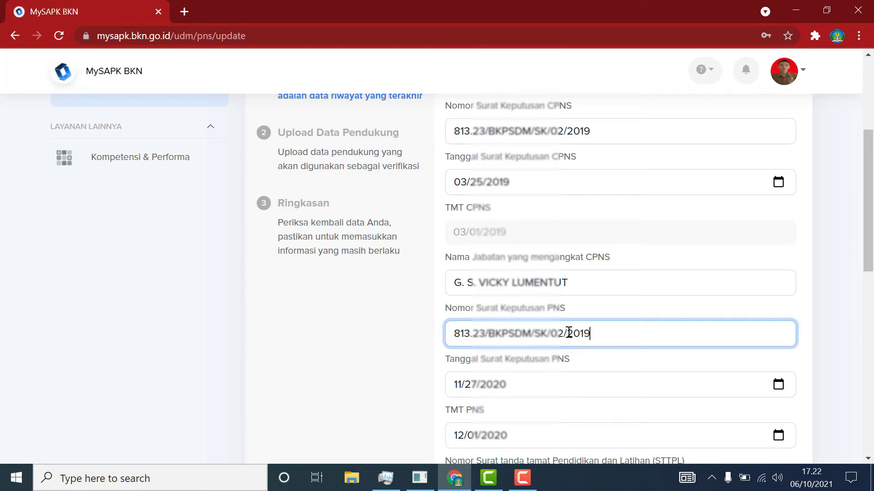
pyautogui.click(564, 333)
pyautogui.press('BackSpace')
pyautogui.write('1')
pyautogui.click(601, 329)
pyautogui.write('20')
pyautogui.scroll(-1, 657, 436)
pyautogui.scroll(-1, 655, 430)
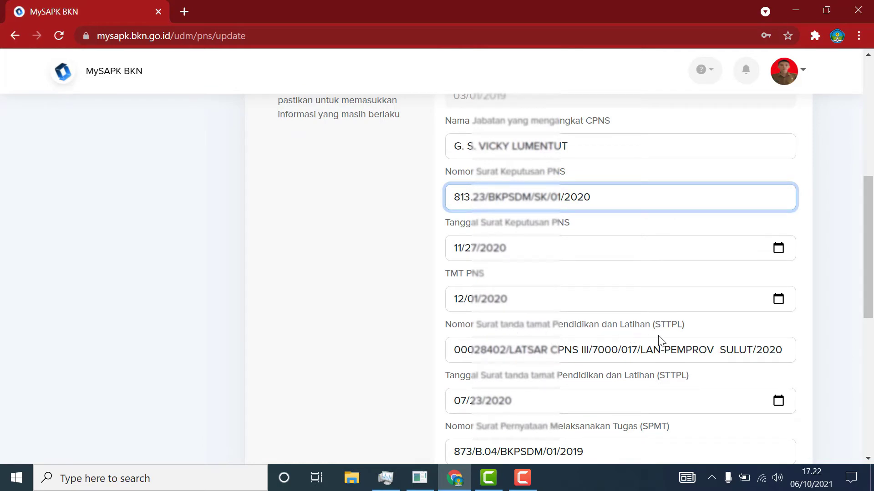
pyautogui.scroll(-1, 794, 360)
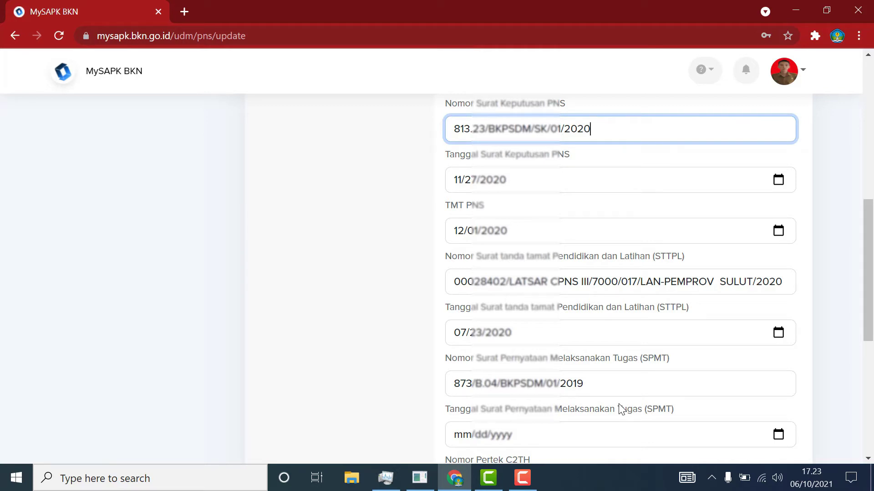
# Set the SPMT date to 25 March 2019 (03/25/2019) in the CPNS/PNS form.
pyautogui.scroll(-3, 496, 245)
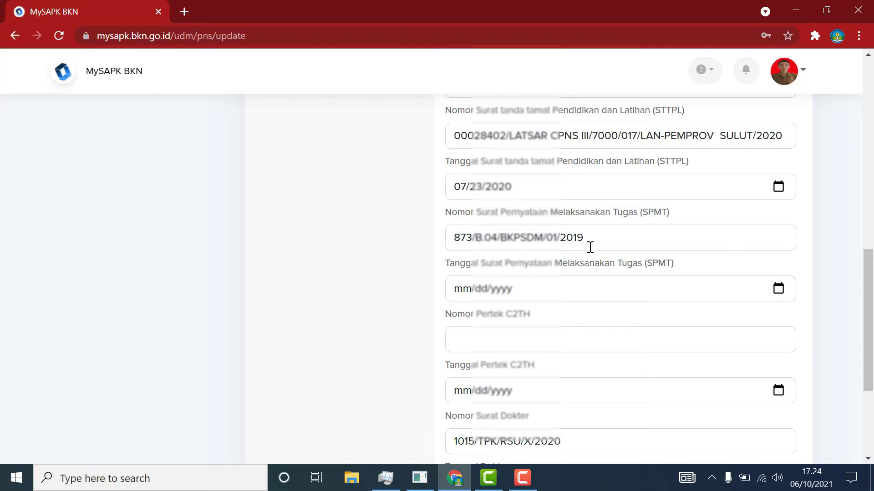
pyautogui.click(780, 291)
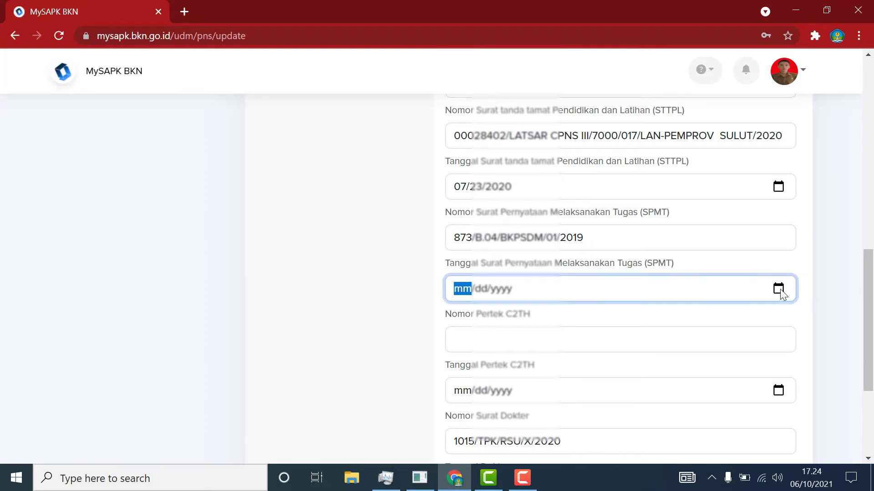
pyautogui.click(503, 106)
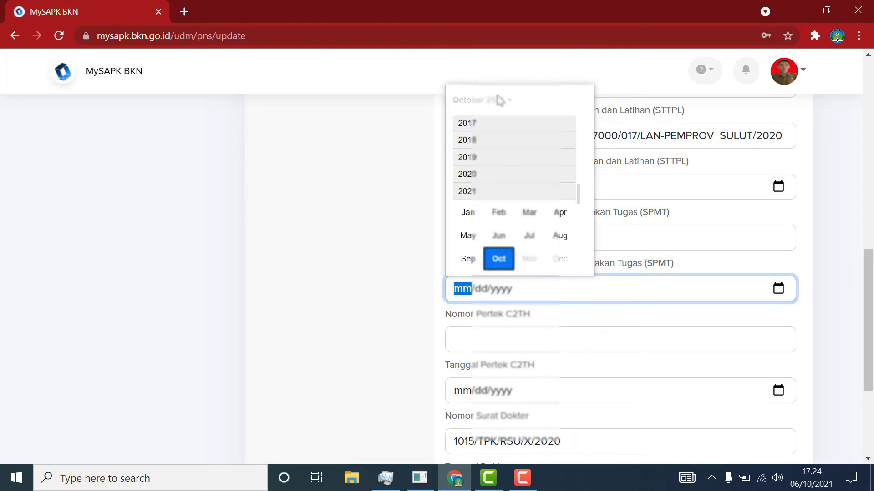
pyautogui.scroll(1, 485, 155)
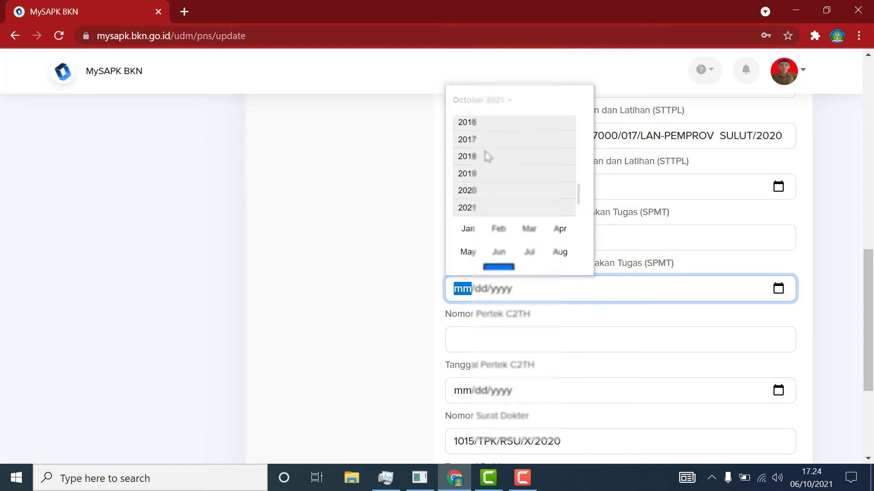
pyautogui.click(475, 175)
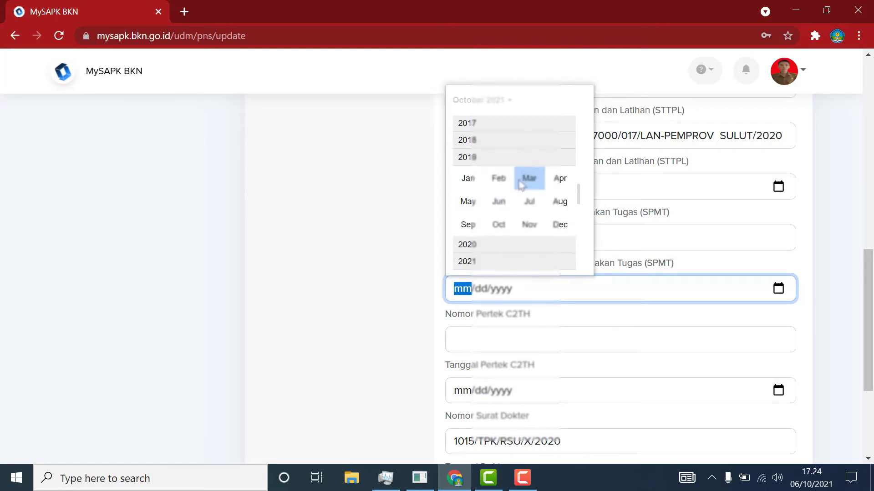
pyautogui.click(521, 183)
pyautogui.click(483, 222)
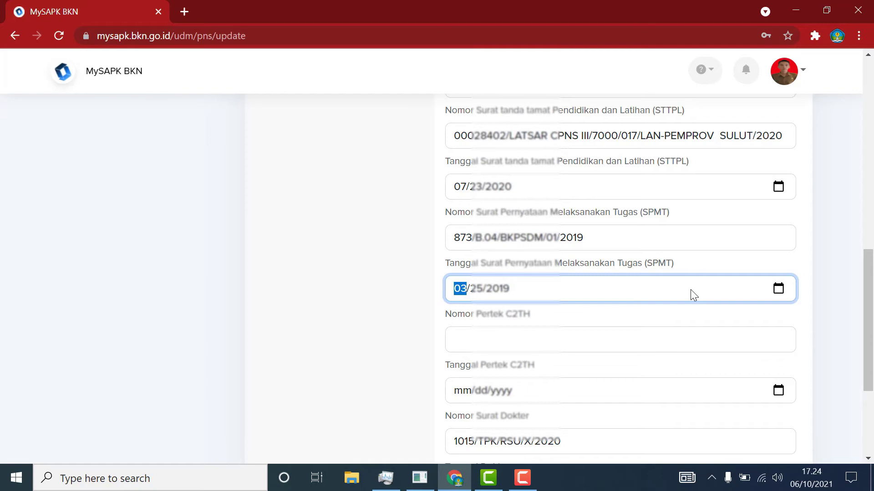
pyautogui.click(837, 292)
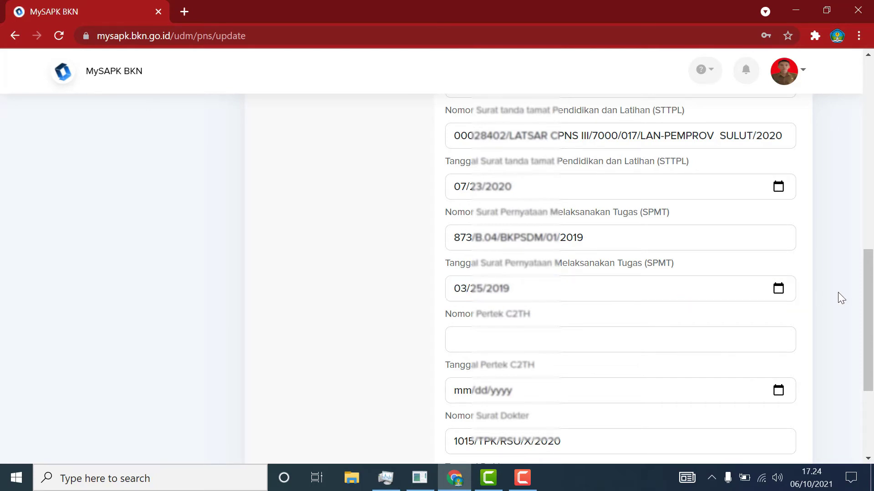
pyautogui.moveTo(869, 293); pyautogui.dragTo(869, 360)
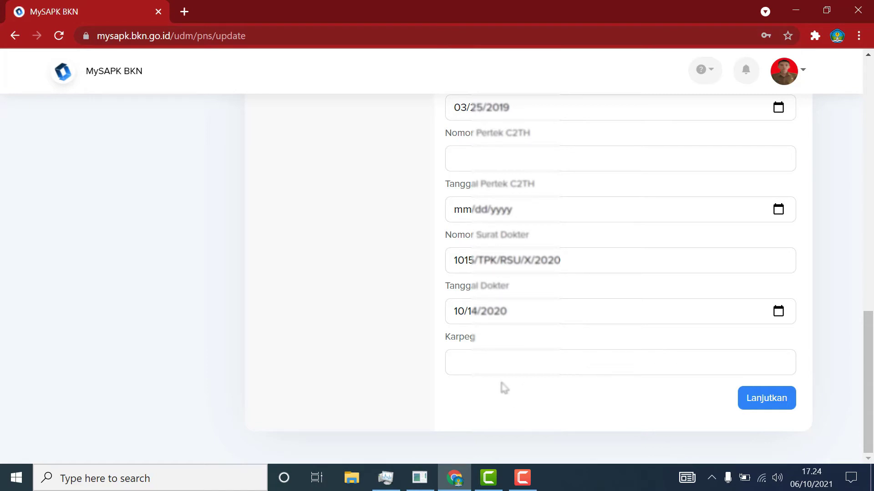
# Enter the employee's Karpeg card number and continue to the Upload Data Pendukung step.
pyautogui.click(505, 361)
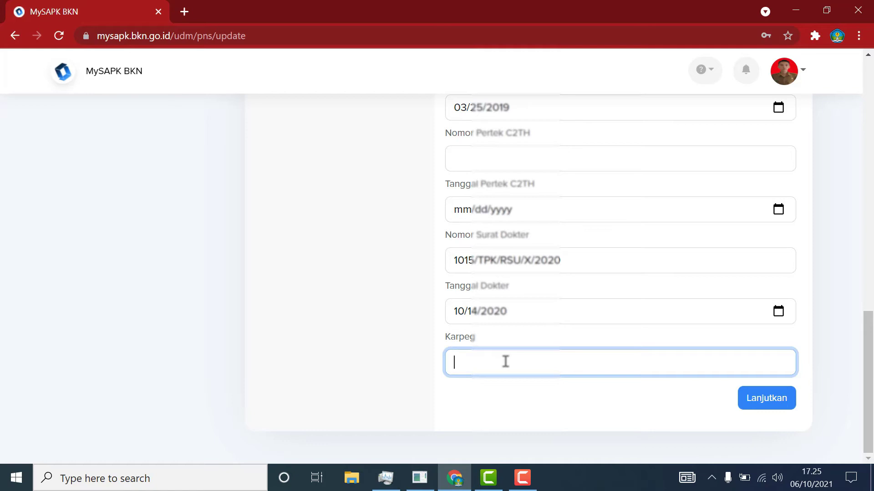
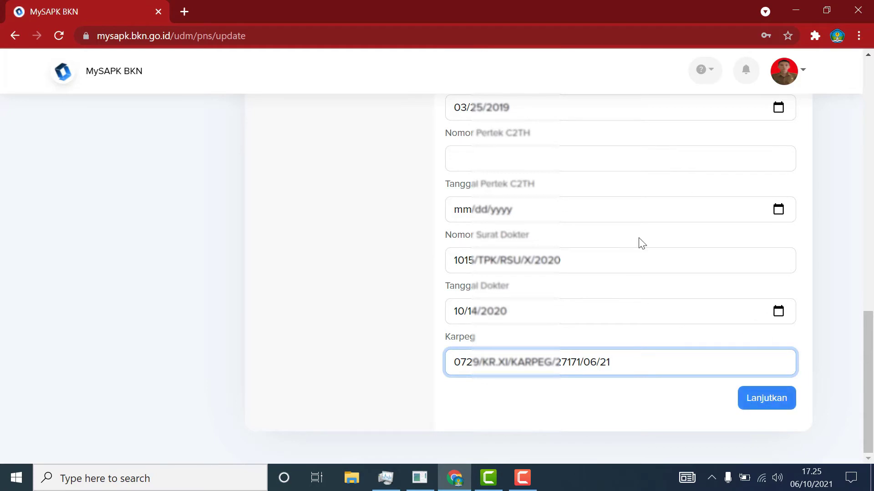
pyautogui.click(750, 398)
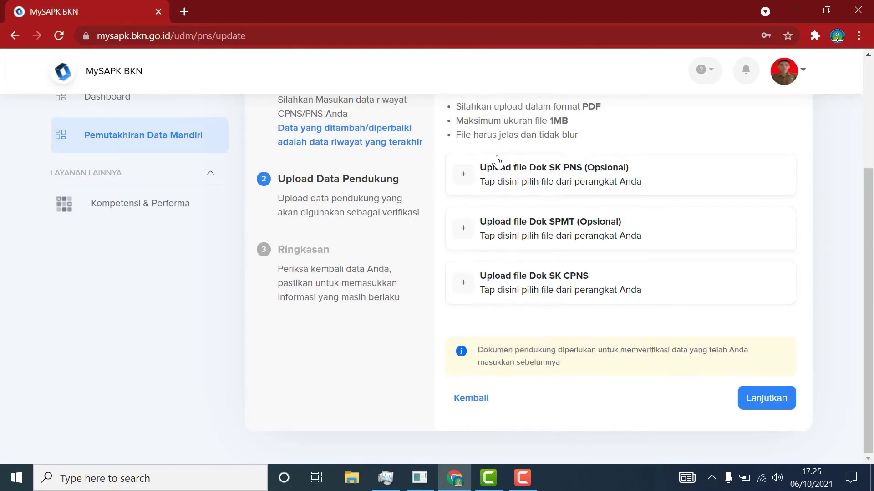
pyautogui.scroll(1, 498, 156)
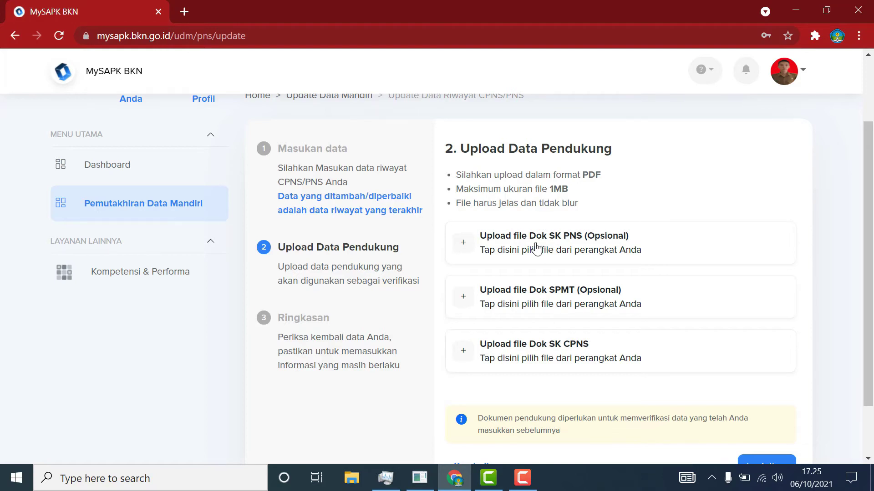
pyautogui.click(463, 245)
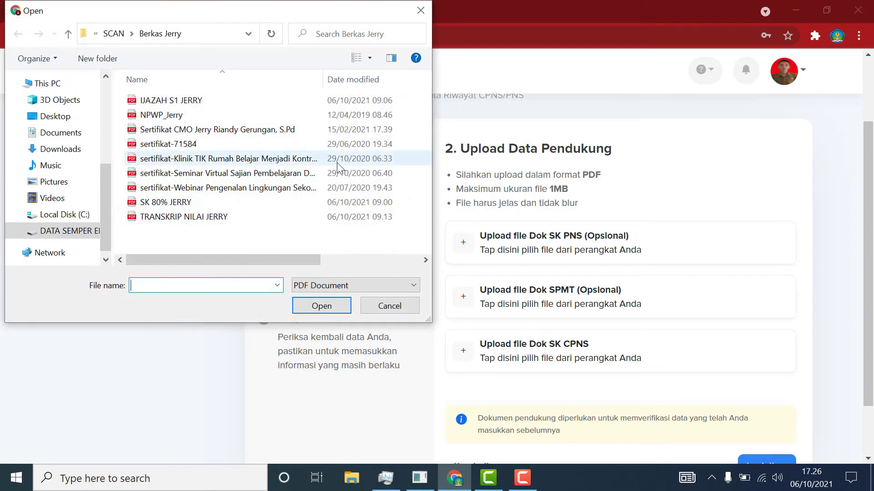
pyautogui.click(78, 231)
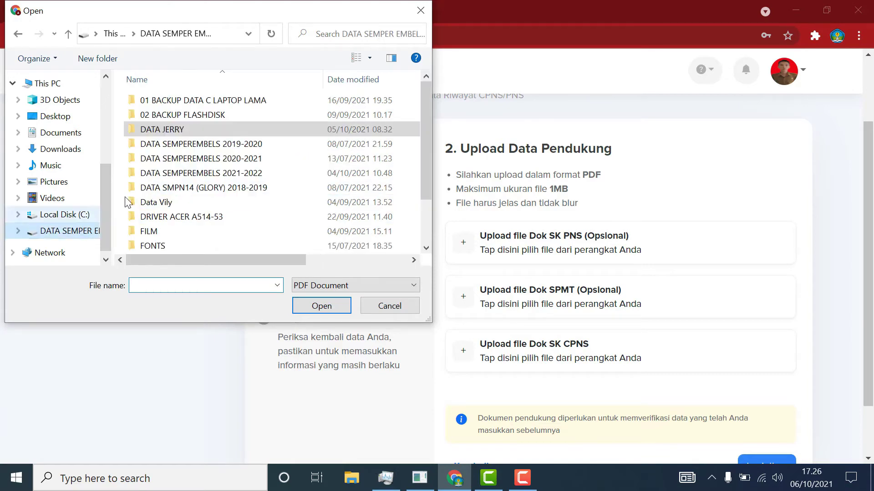
pyautogui.doubleClick(174, 132)
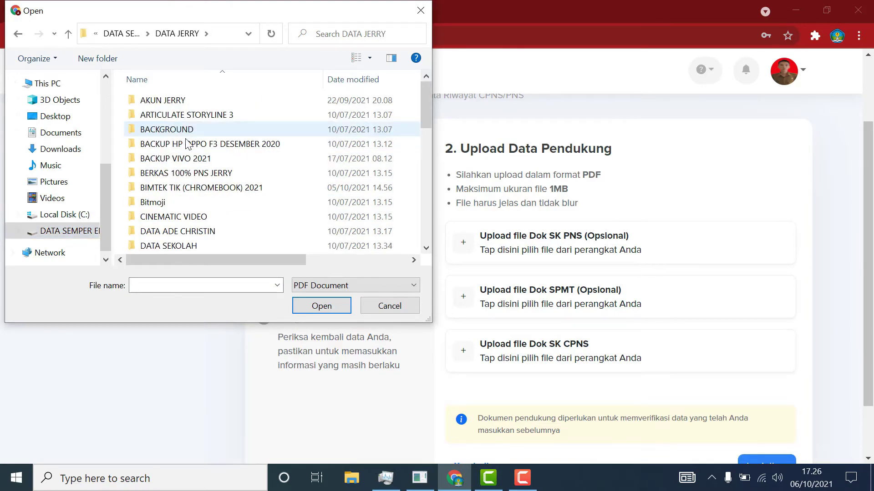
pyautogui.doubleClick(186, 173)
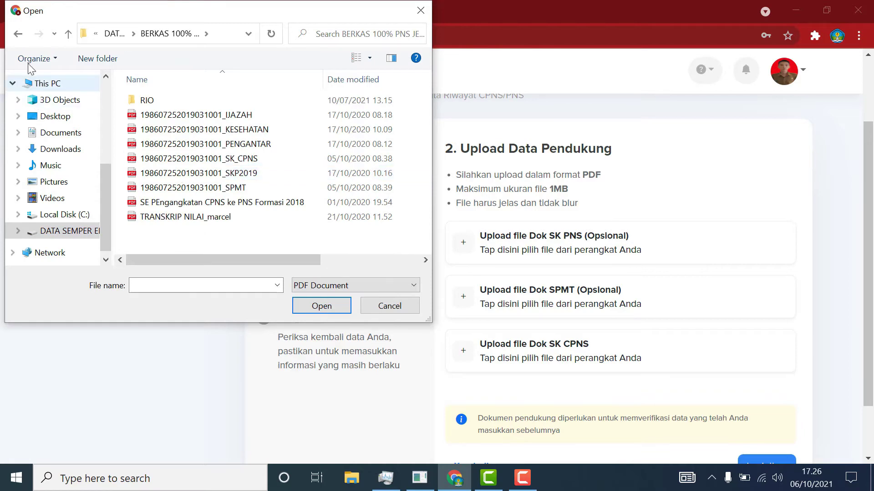
pyautogui.click(19, 36)
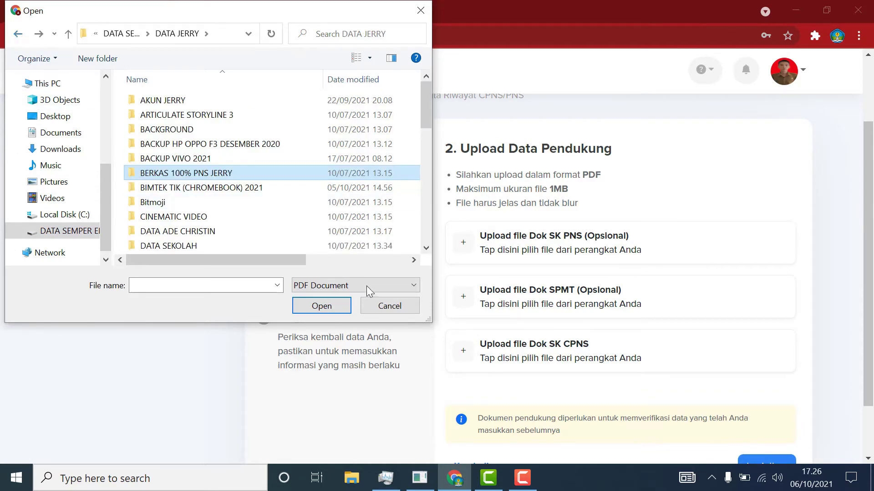
pyautogui.click(387, 302)
pyautogui.click(523, 479)
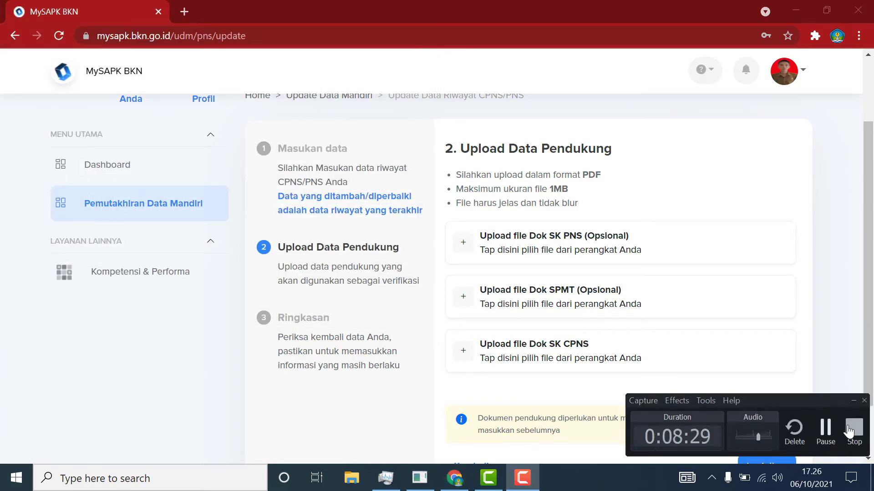
pyautogui.click(829, 430)
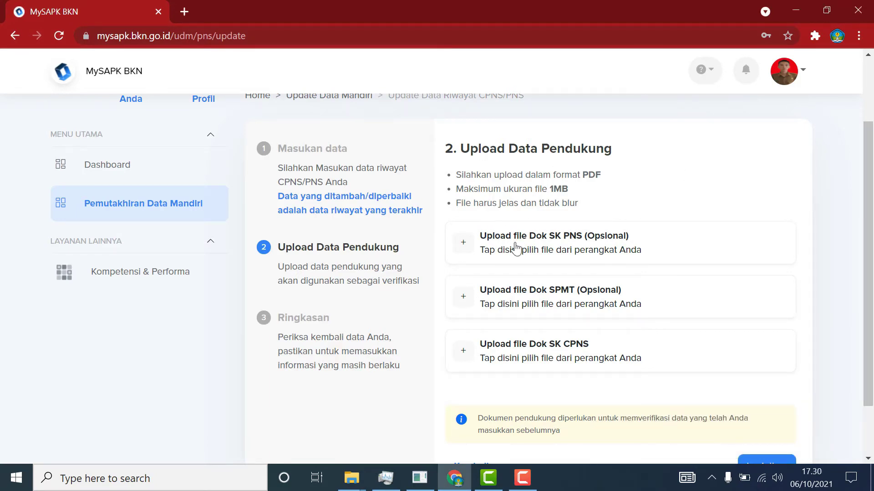
# Upload the matching scan PDFs for the SK PNS, SPMT and SK CPNS document rows.
pyautogui.click(464, 248)
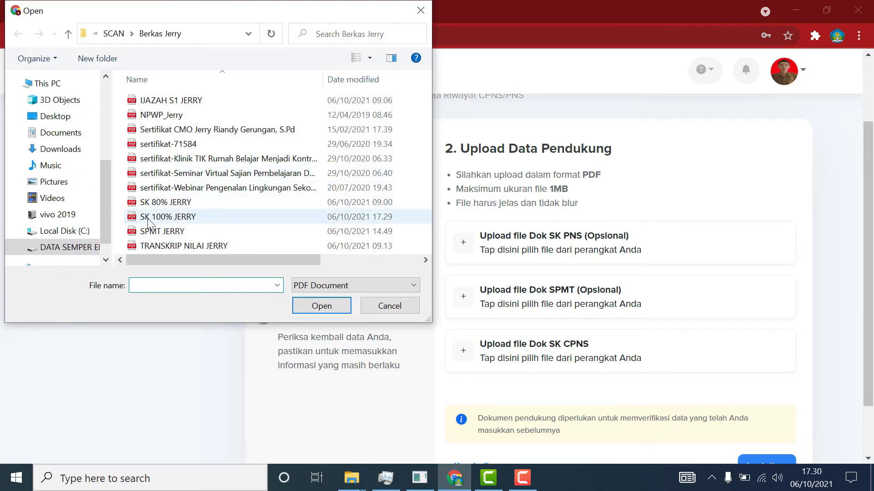
pyautogui.click(166, 219)
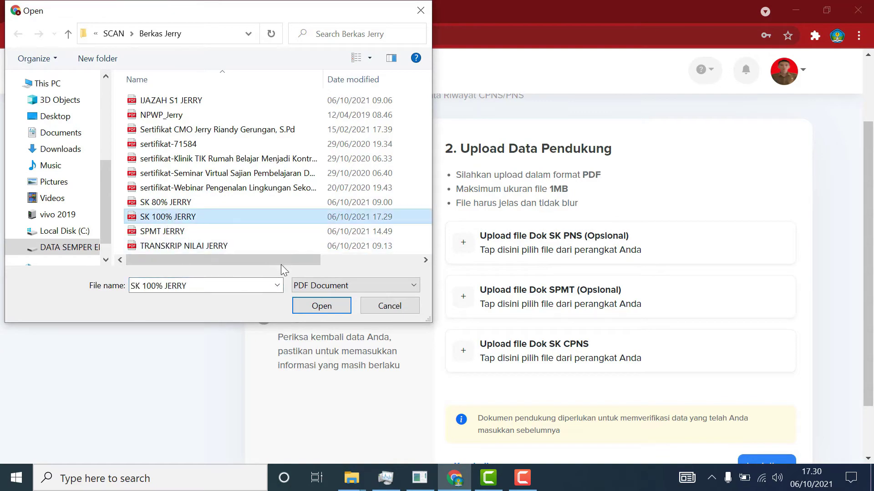
pyautogui.click(318, 305)
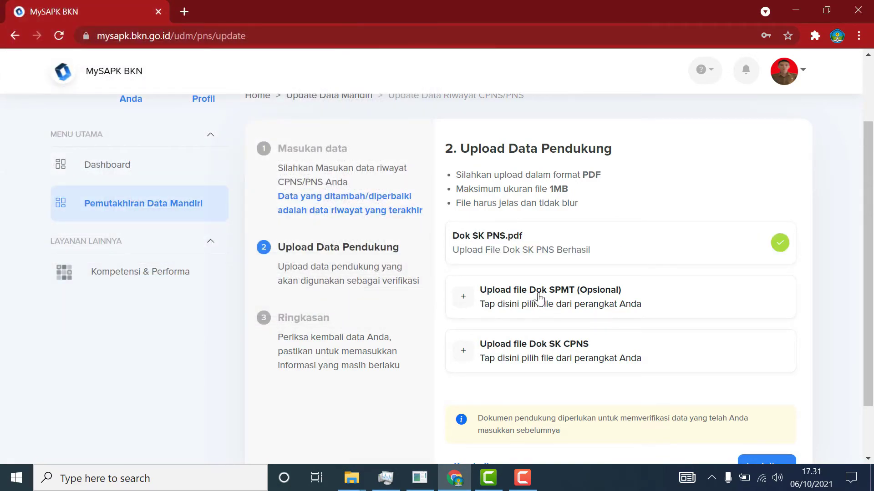
pyautogui.click(461, 303)
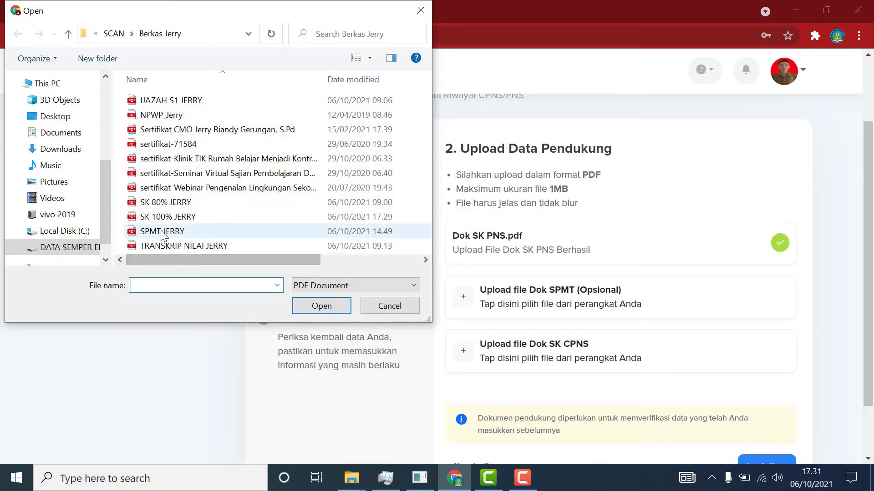
pyautogui.click(163, 232)
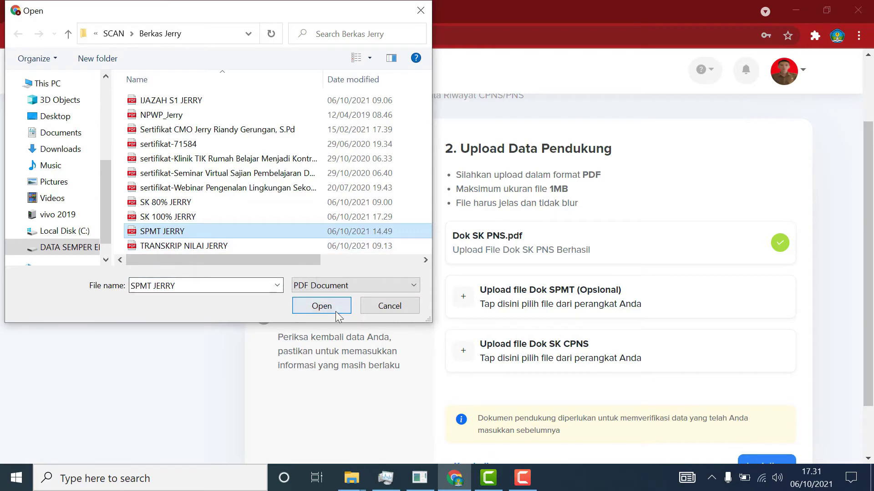
pyautogui.click(321, 306)
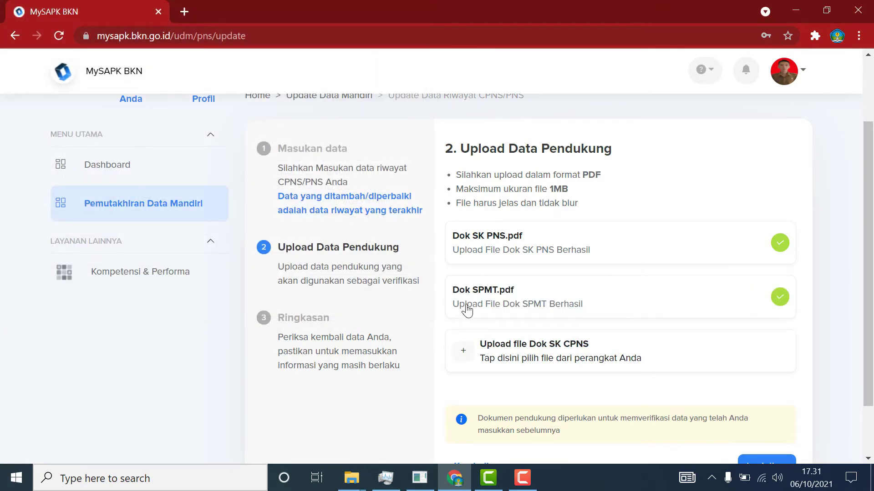
pyautogui.click(463, 357)
pyautogui.click(159, 204)
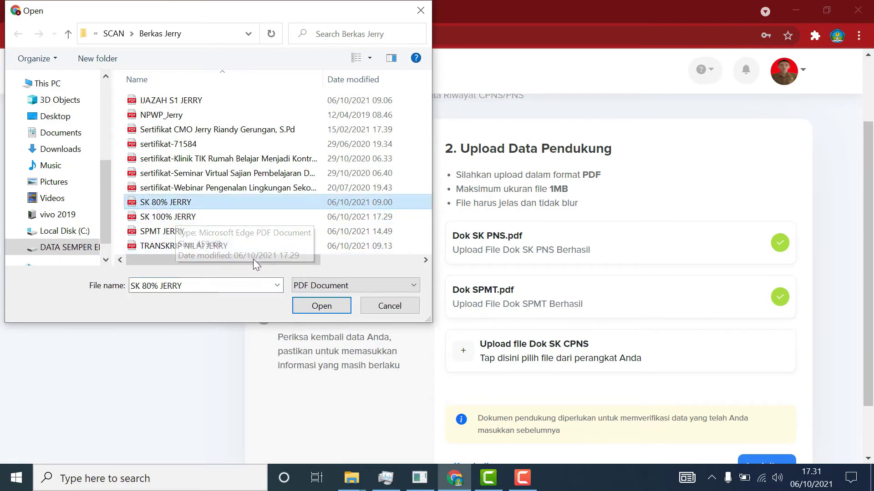
pyautogui.click(319, 311)
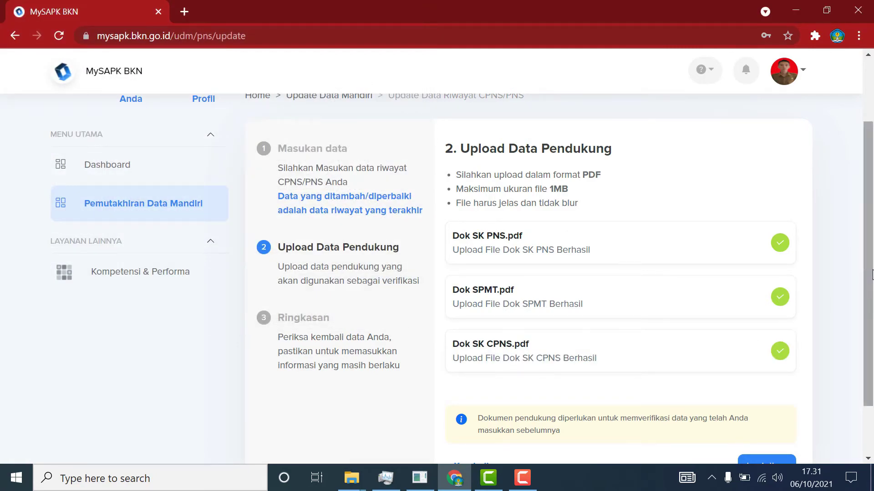
pyautogui.moveTo(867, 276); pyautogui.dragTo(869, 331)
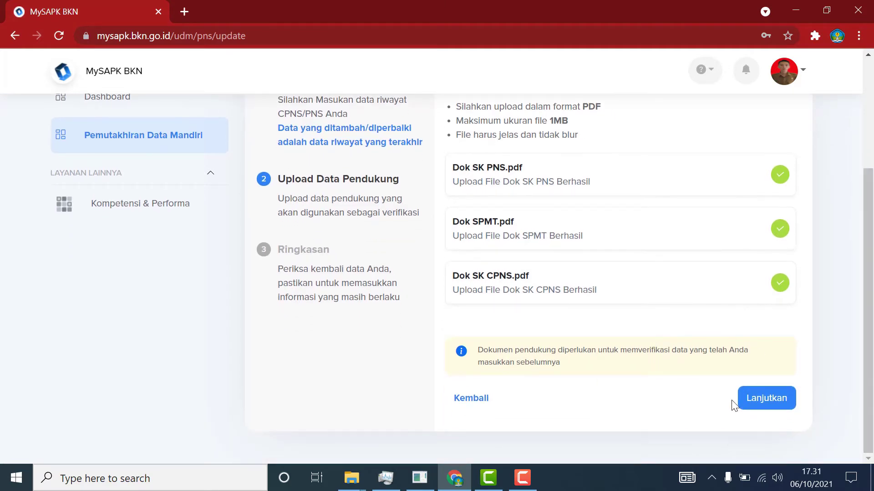
# Reopen the main CPNS/PNS data and keep the employment status as PNS.
pyautogui.click(775, 403)
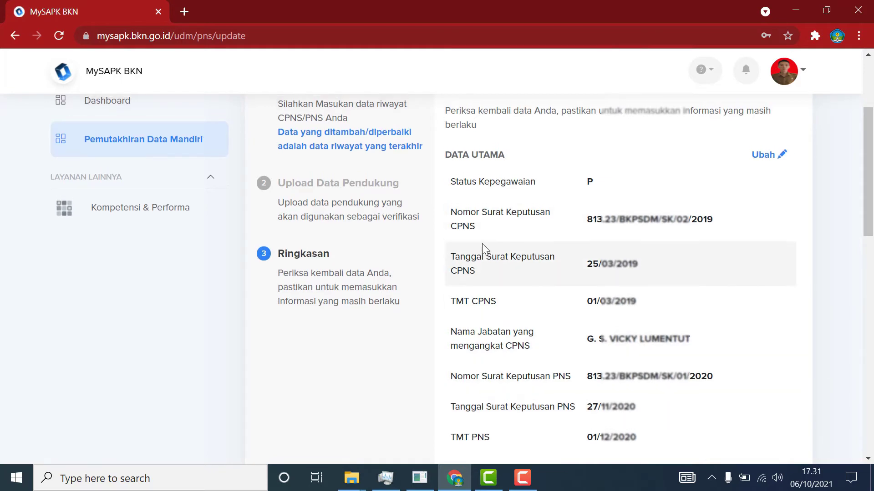
pyautogui.scroll(2, 460, 241)
pyautogui.scroll(-15, 433, 364)
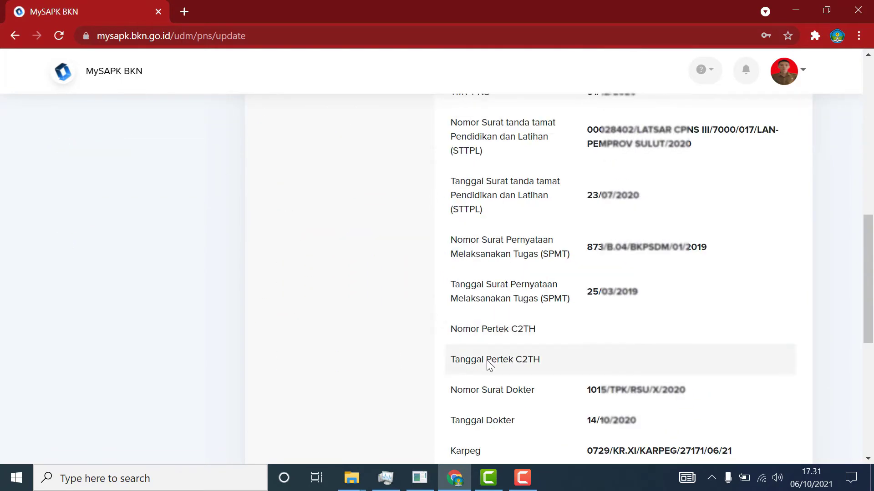
pyautogui.scroll(15, 558, 403)
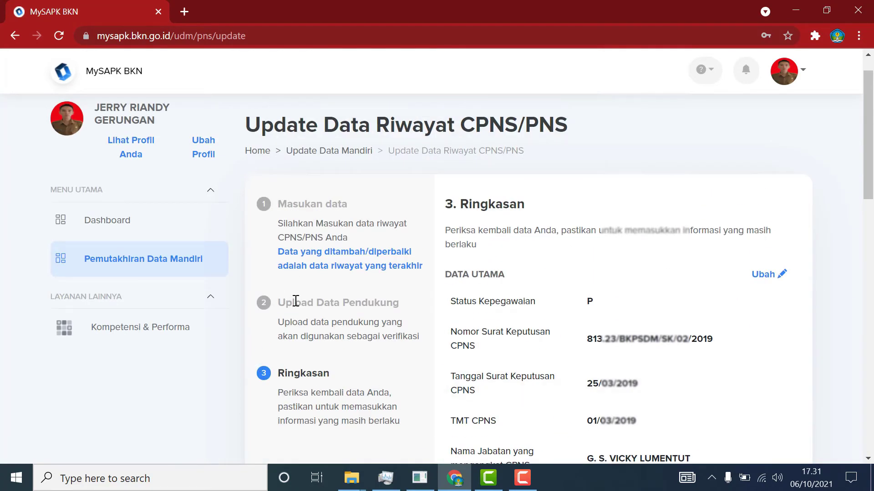
pyautogui.click(768, 279)
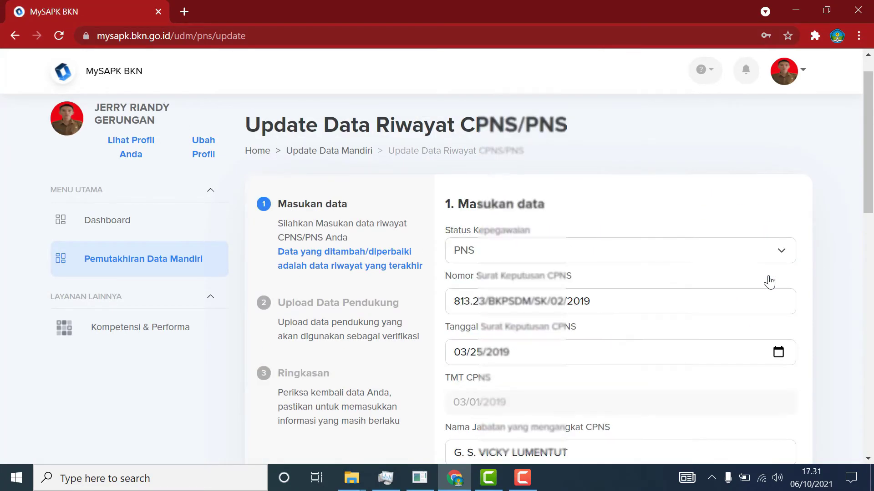
pyautogui.click(784, 255)
pyautogui.click(465, 282)
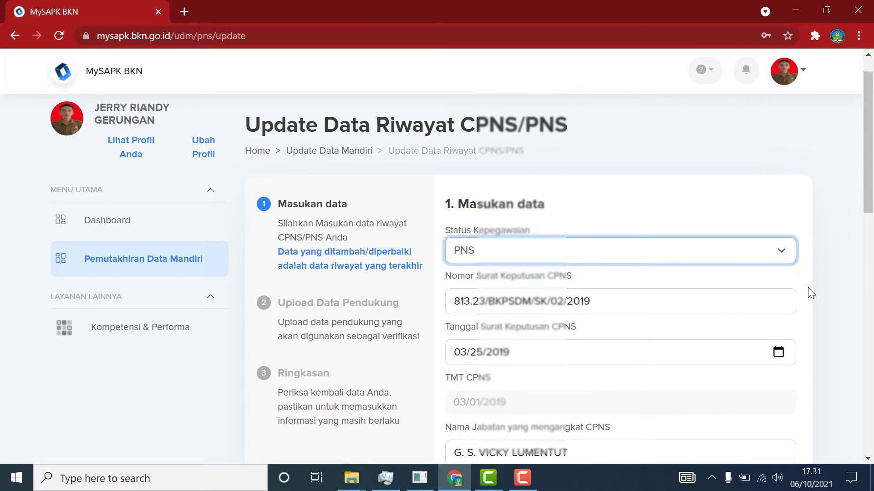
pyautogui.click(849, 277)
# Advance to the Ringkasan summary and tick the data-correctness declaration.
pyautogui.scroll(-15, 845, 277)
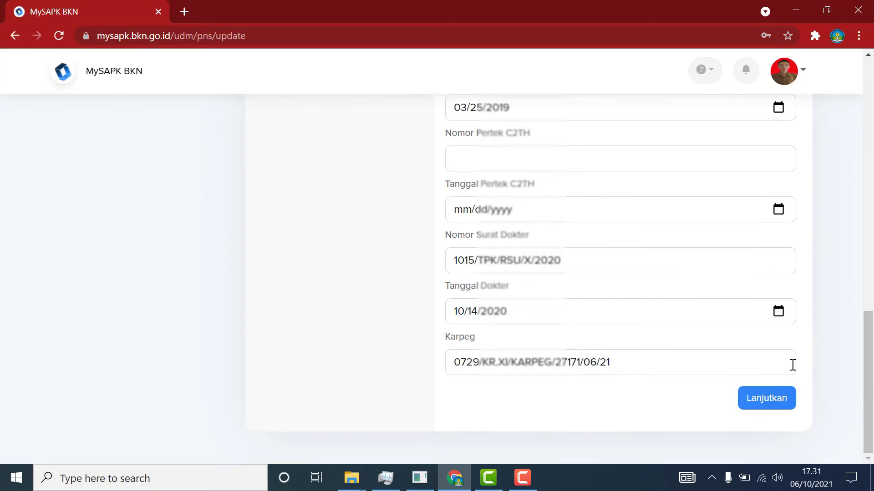
pyautogui.click(770, 403)
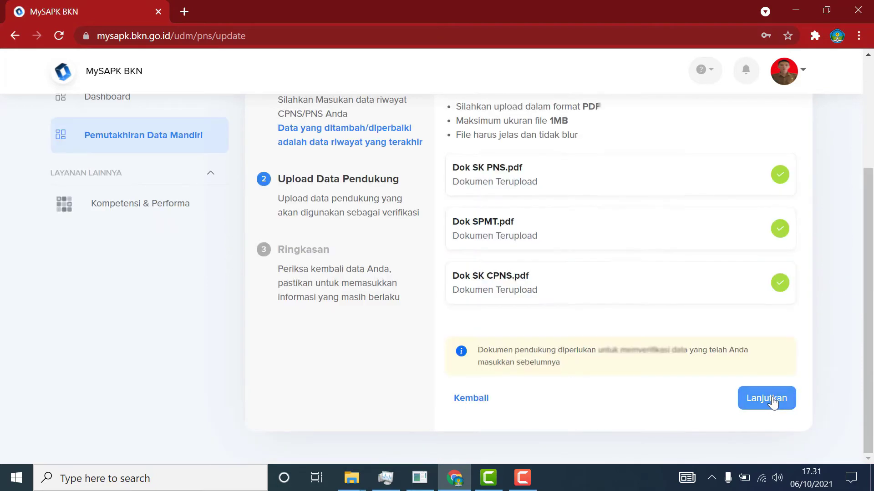
pyautogui.click(767, 399)
pyautogui.scroll(-1, 771, 395)
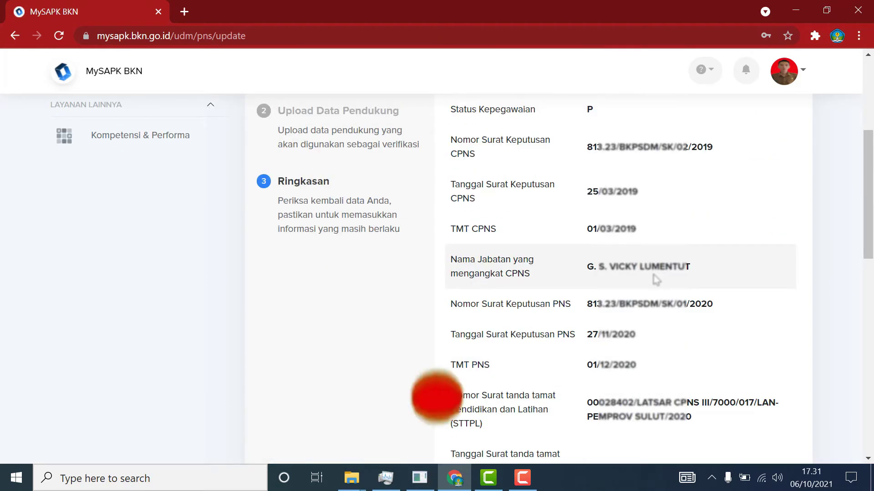
pyautogui.scroll(-3, 808, 313)
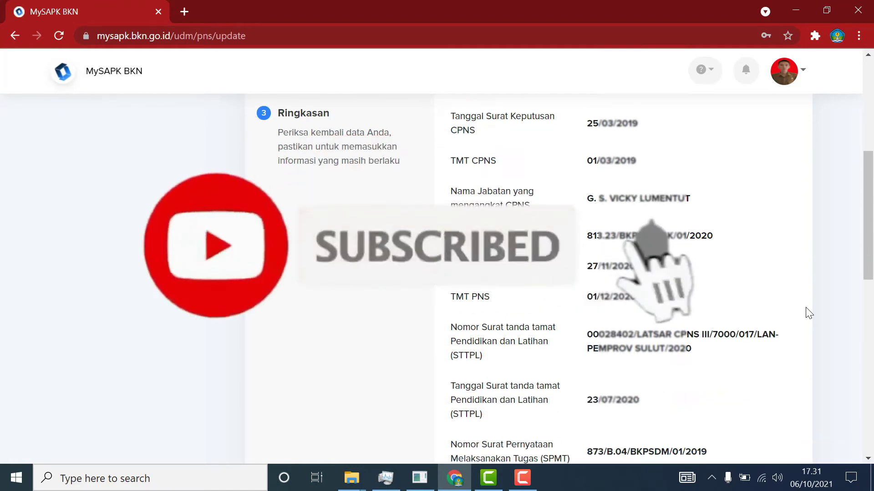
pyautogui.scroll(-5, 807, 313)
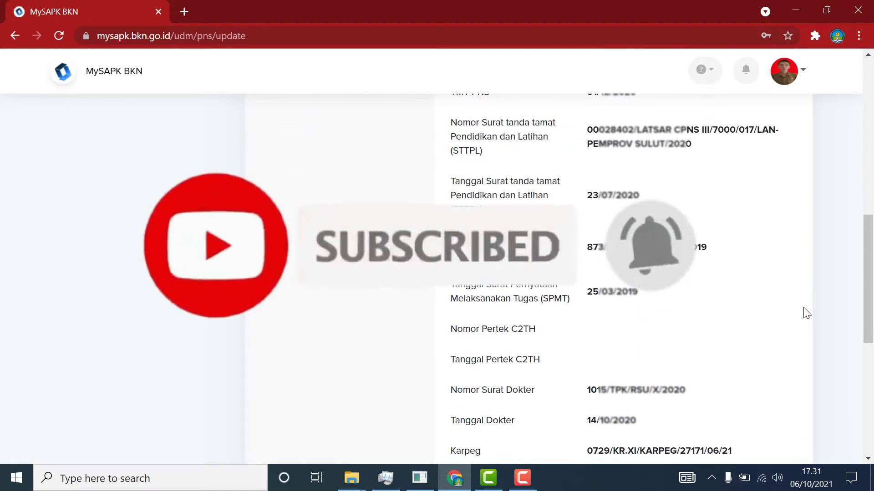
pyautogui.scroll(-5, 807, 313)
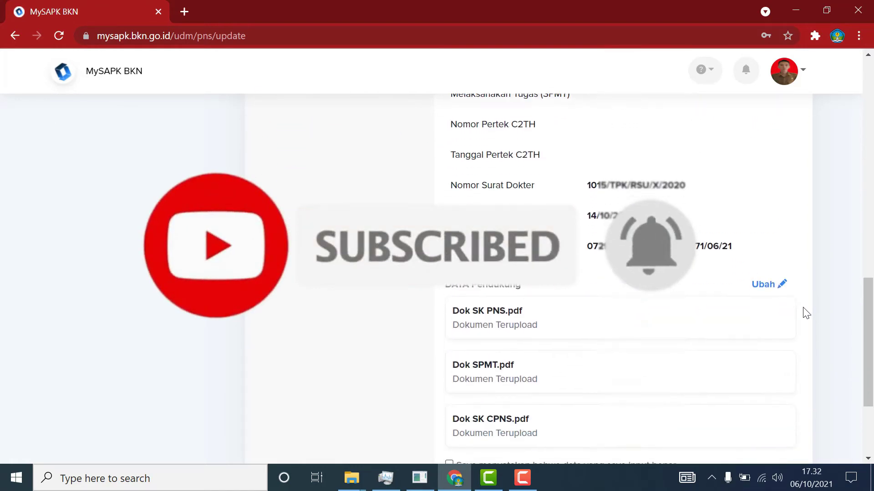
pyautogui.scroll(-2, 805, 313)
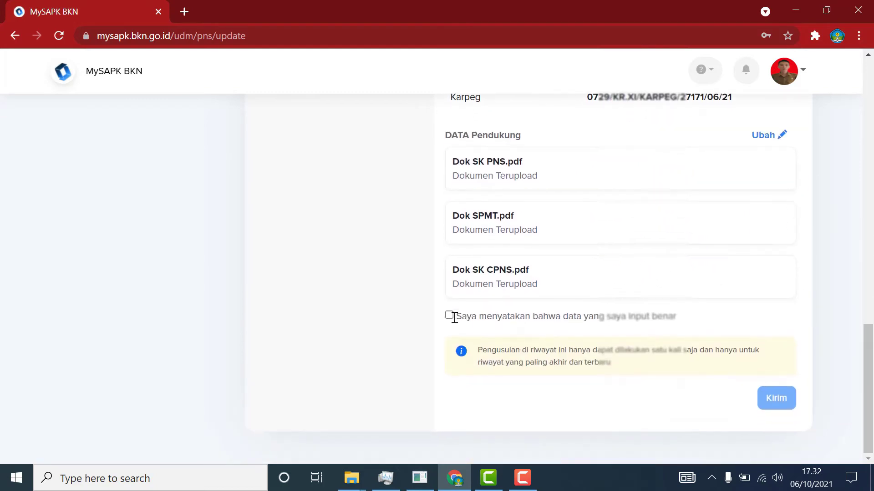
pyautogui.click(449, 315)
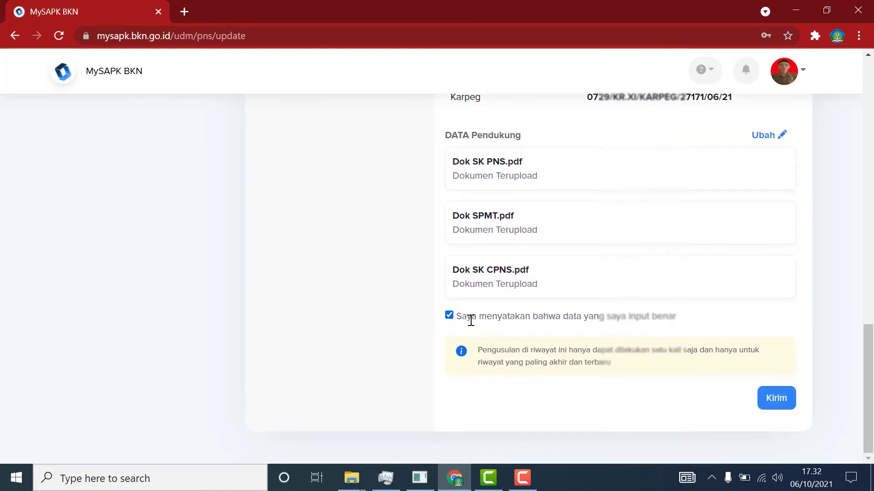
# Submit the CPNS/PNS history change and return to the history category list.
pyautogui.click(779, 401)
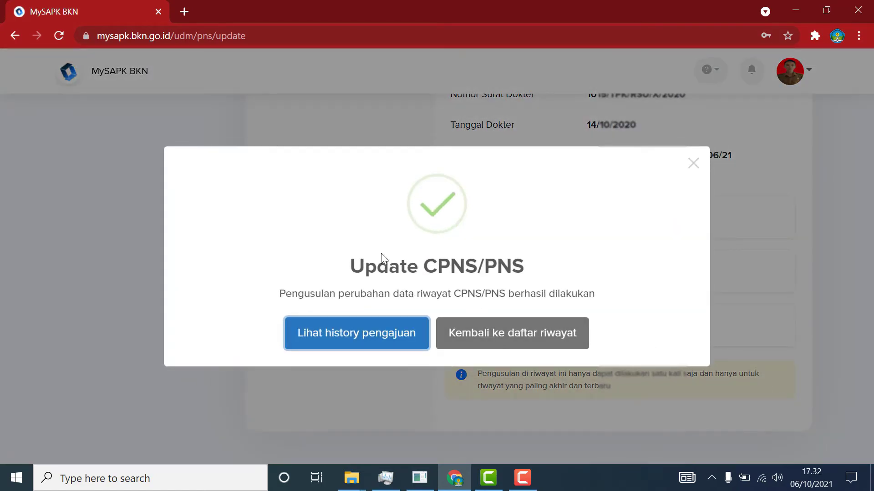
pyautogui.click(482, 339)
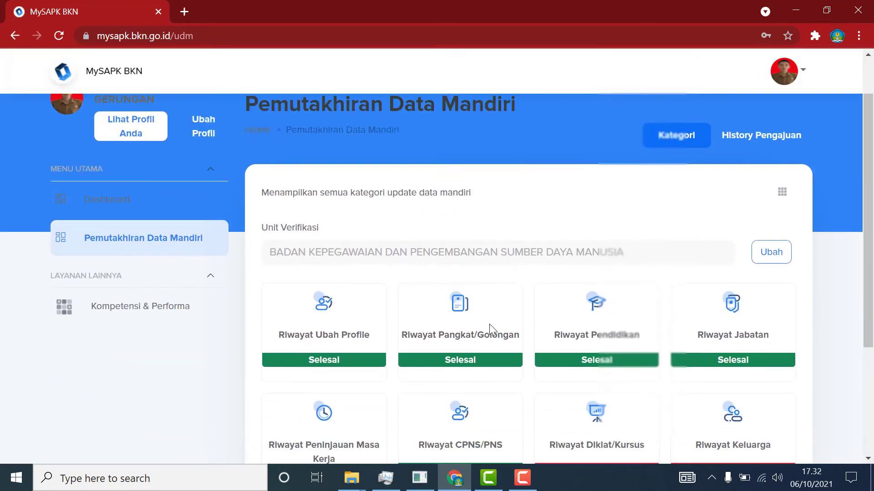
pyautogui.scroll(-3, 490, 324)
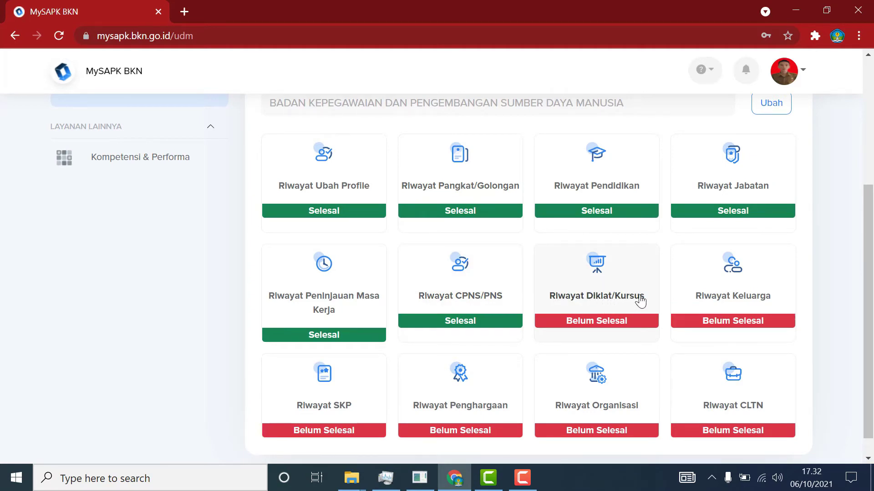
# Start a new Riwayat Diklat/Kursus record with Jenis Diklat set to Workshop/Kursus/Seminar/Magang.
pyautogui.click(605, 300)
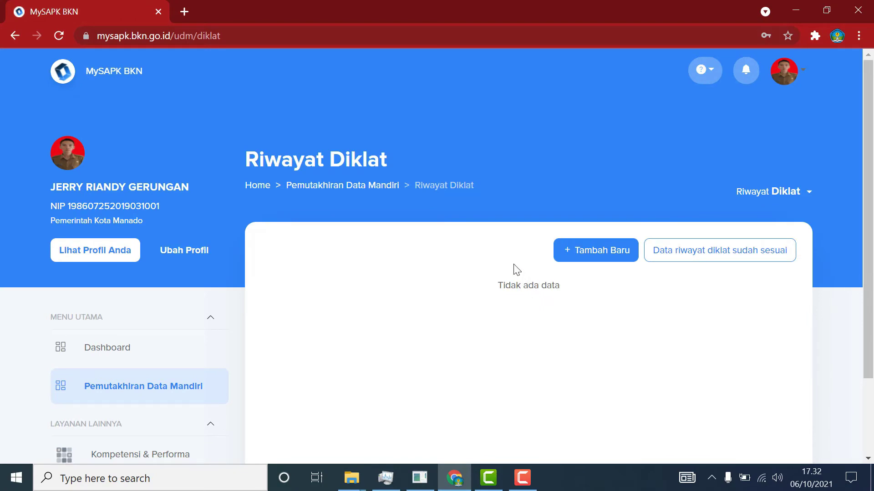
pyautogui.click(594, 256)
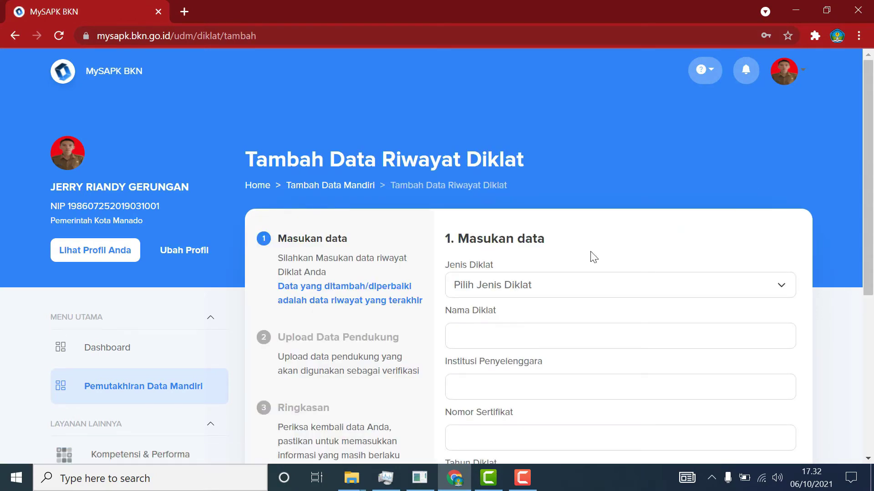
pyautogui.click(766, 284)
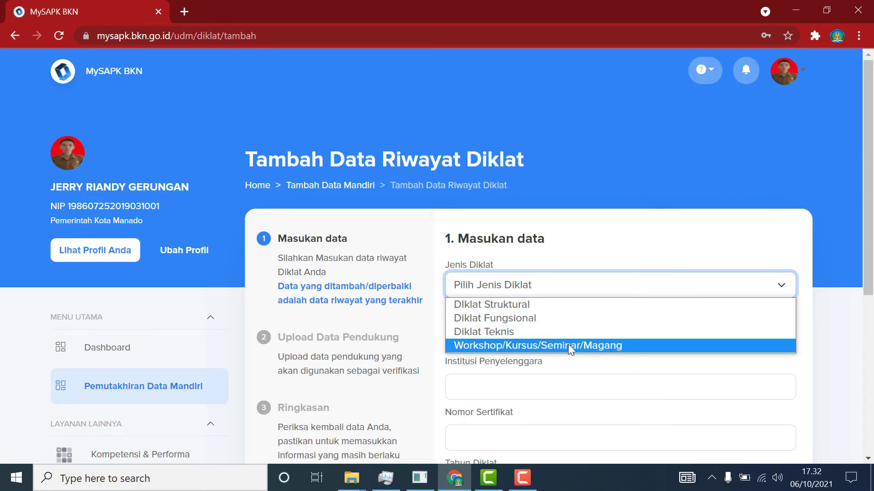
pyautogui.click(588, 346)
pyautogui.scroll(-1, 769, 345)
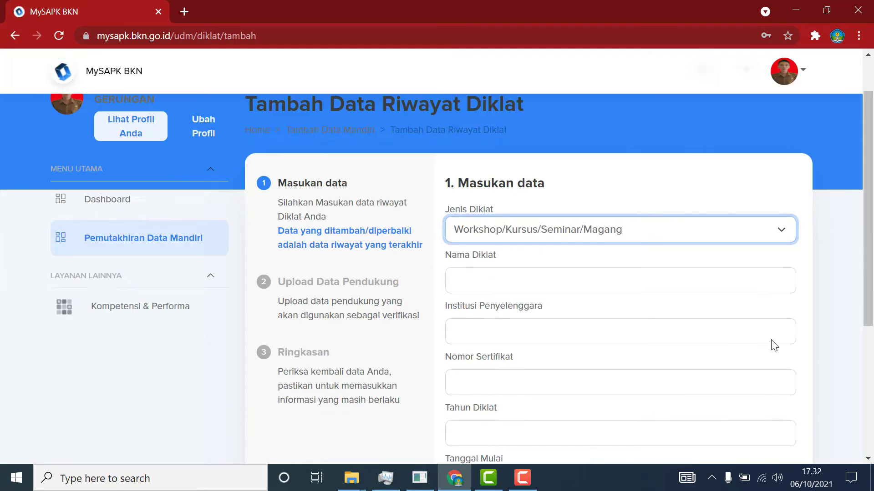
pyautogui.scroll(-5, 774, 344)
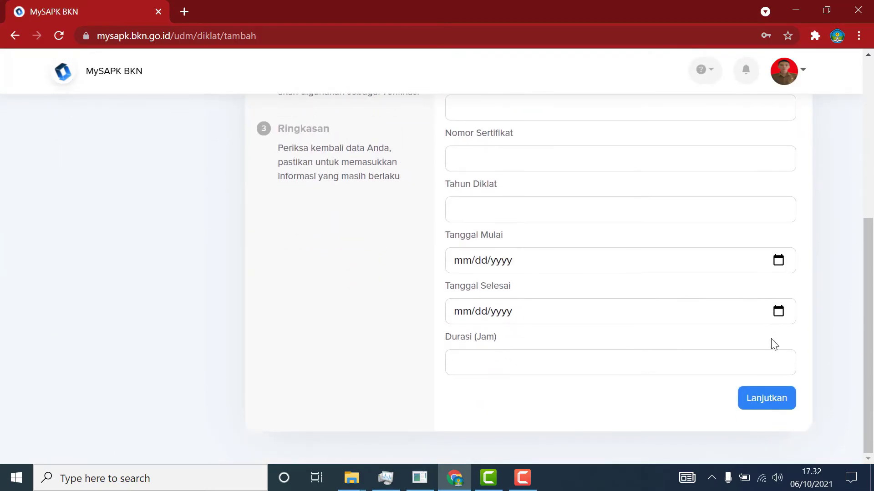
pyautogui.scroll(6, 774, 344)
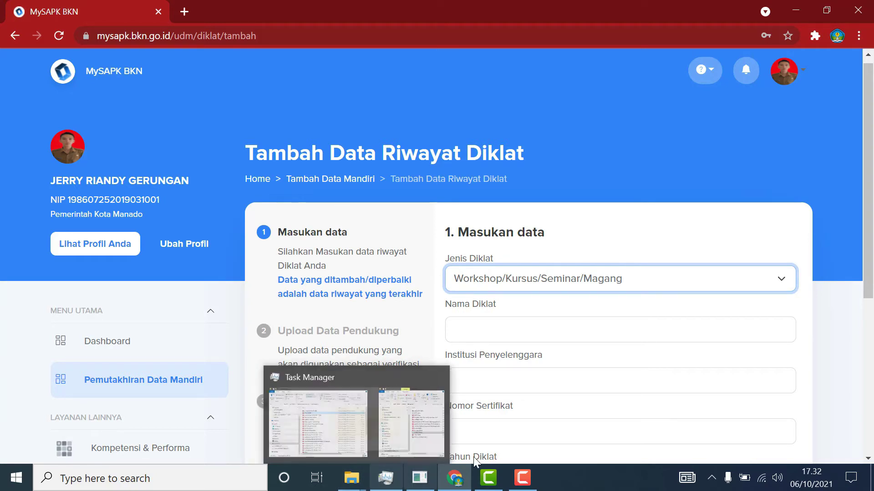
pyautogui.click(523, 487)
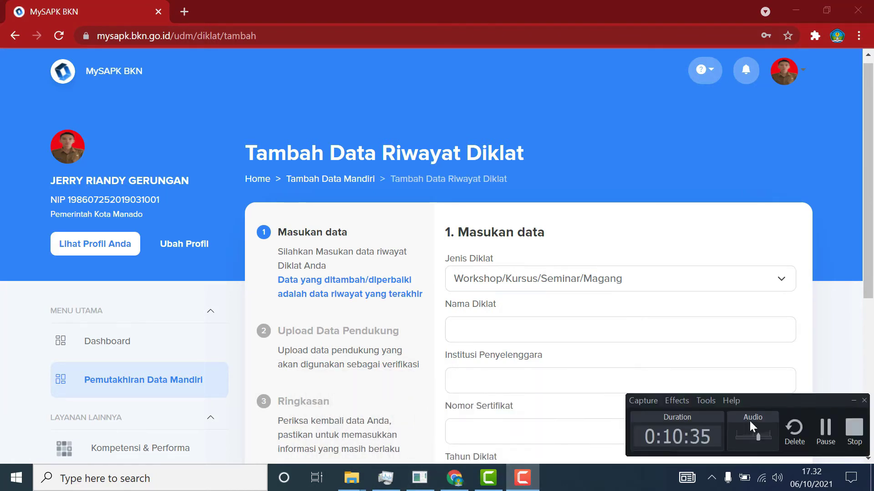
pyautogui.click(827, 433)
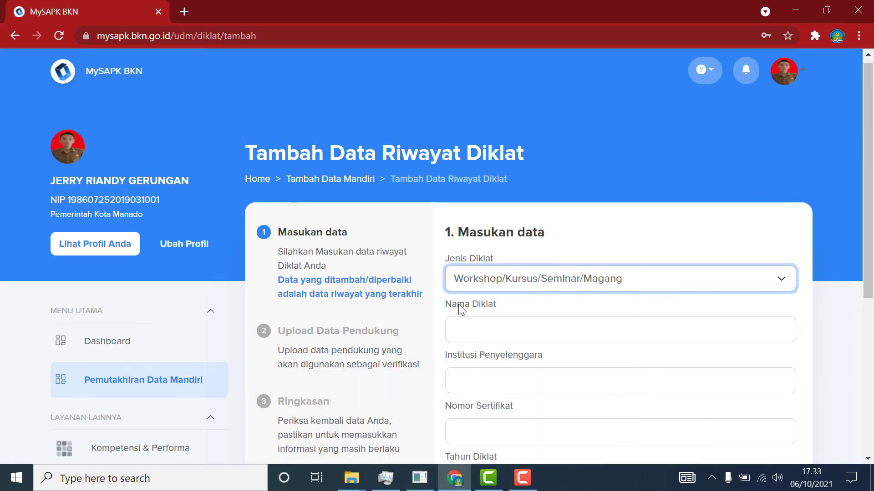
# Name the training 'Peningkatan Kompetensi Guru dalam Pembelajaran Berbasis TIK (PembaTIK) Tahun 2020 Level Literasi'.
pyautogui.click(482, 337)
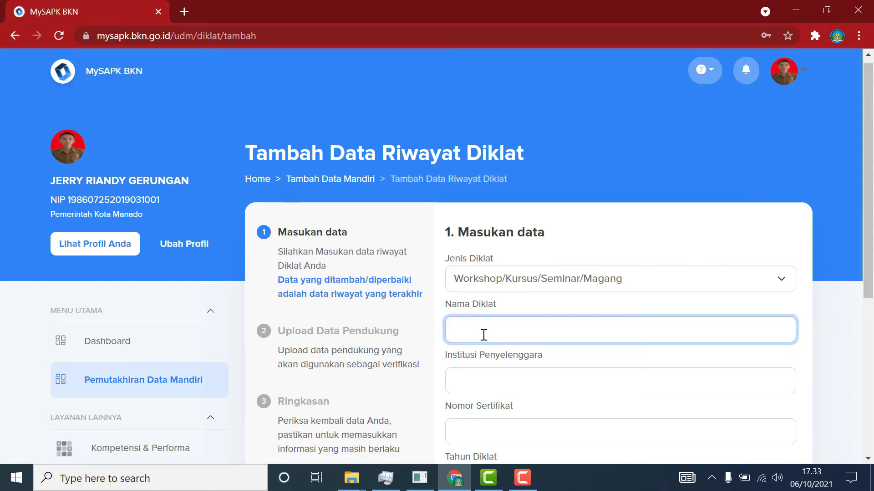
pyautogui.write('Peningkatan')
pyautogui.write('Kompetensi')
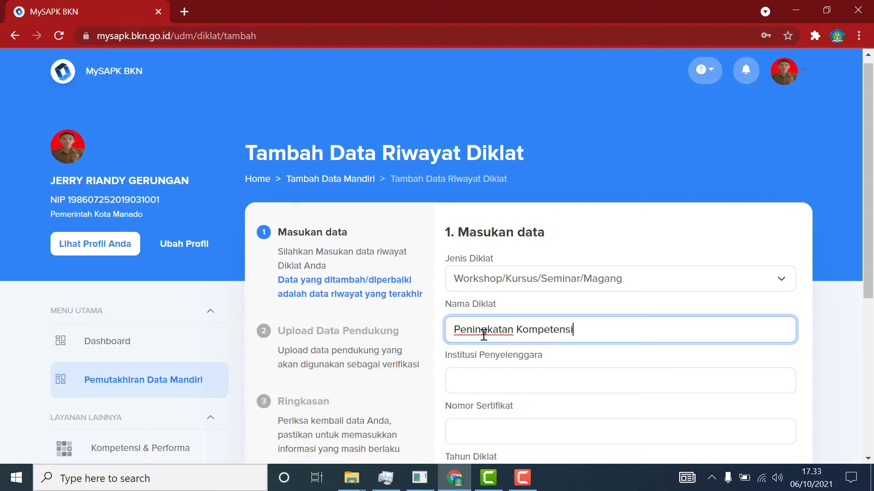
pyautogui.write(' Guru dalam P')
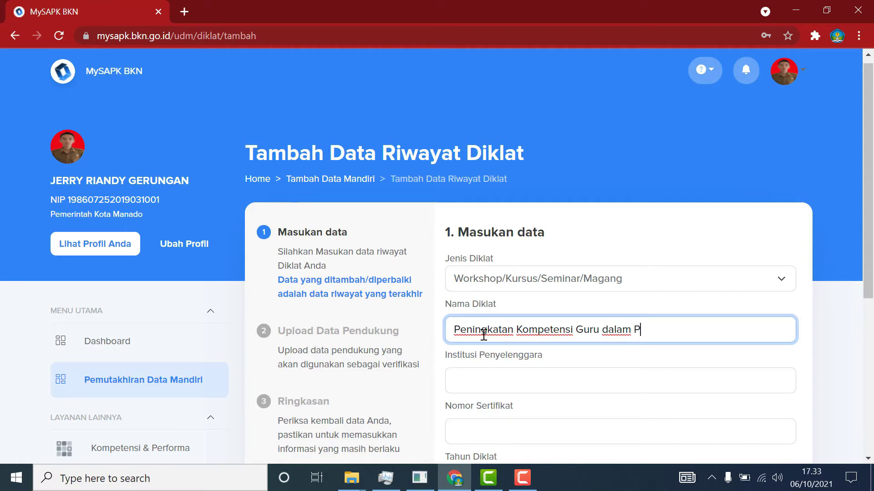
pyautogui.write('embelajaran ')
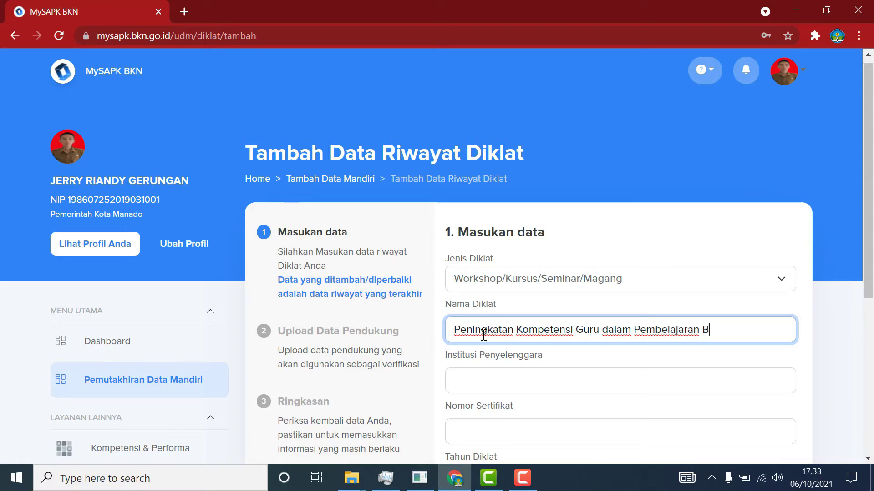
pyautogui.write('Berbasis TIK')
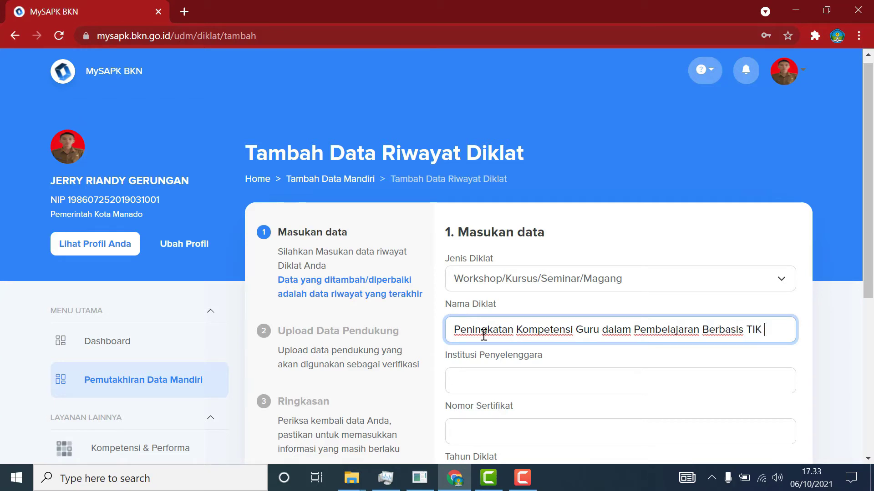
pyautogui.write(' (Pem')
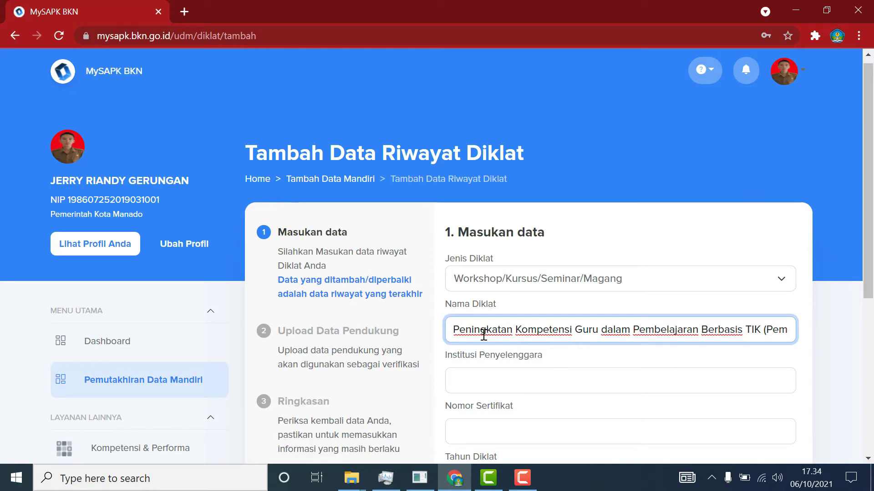
pyautogui.write('baTIK')
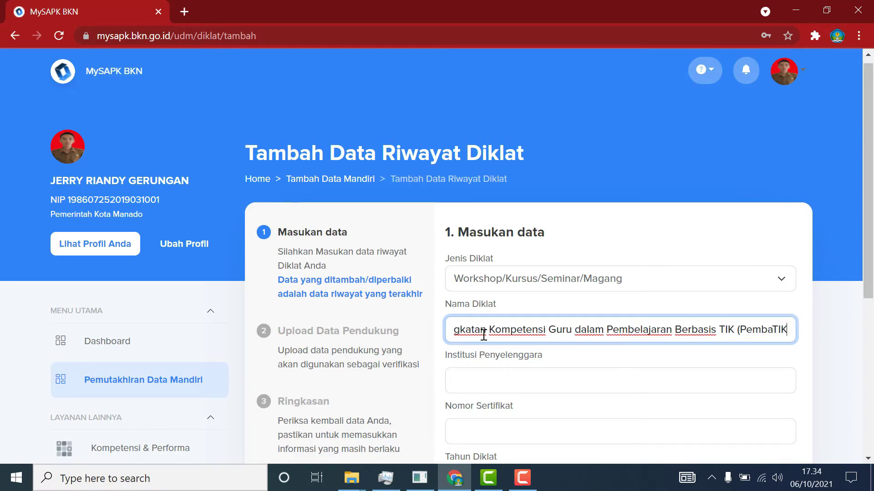
pyautogui.write(')')
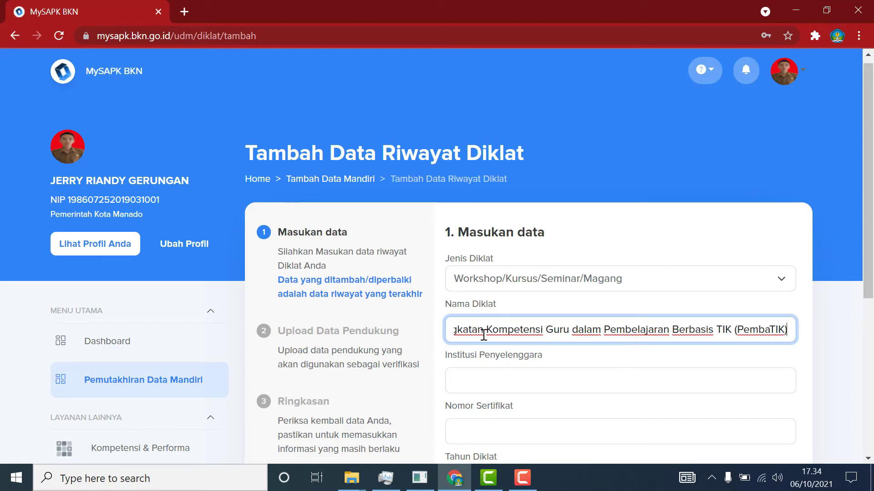
pyautogui.write(' Tah')
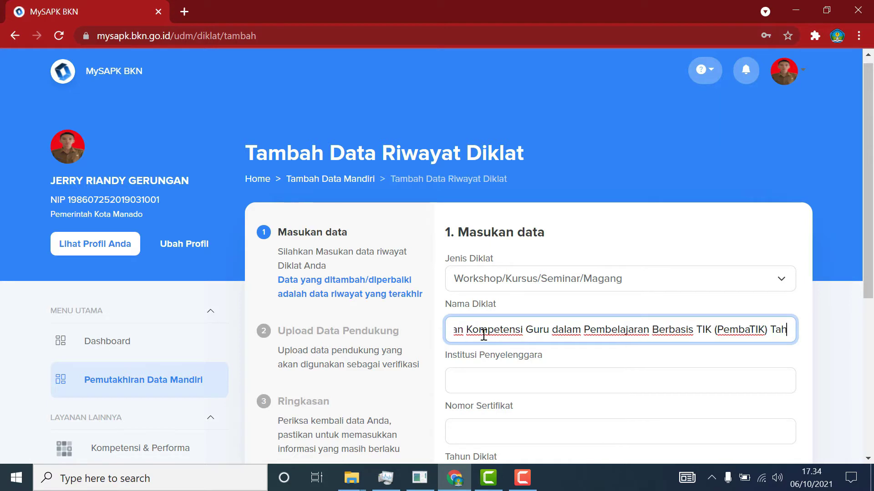
pyautogui.write('un 2020')
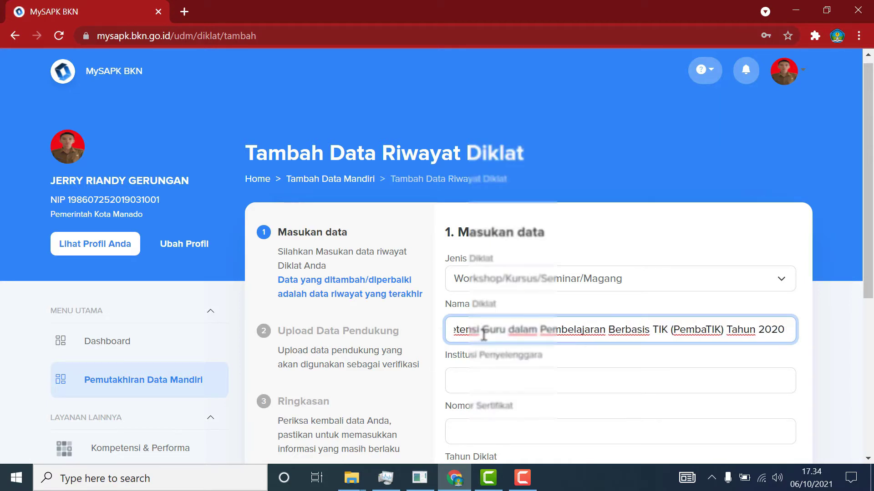
pyautogui.write(' Level Literasi')
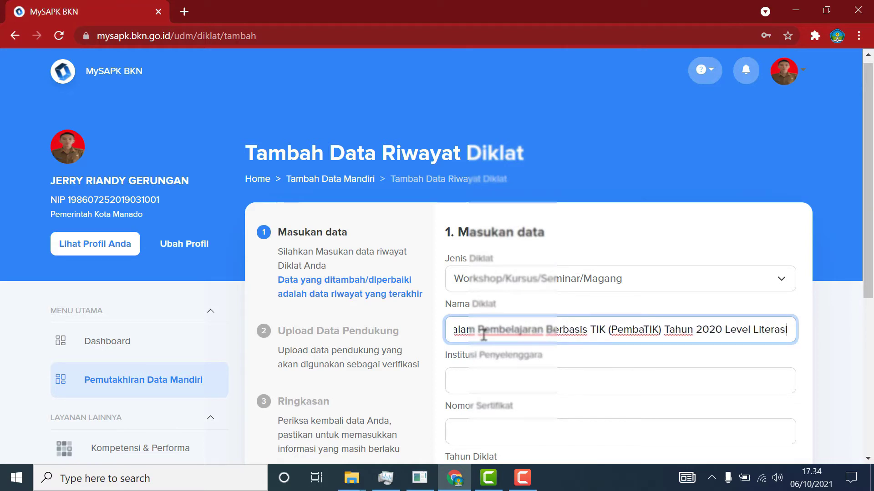
pyautogui.click(485, 375)
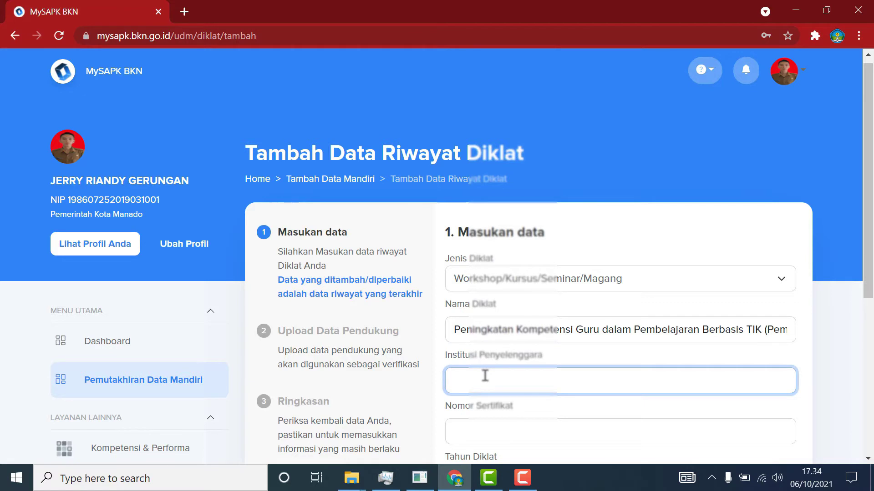
pyautogui.write('Kementerian Pendidikan')
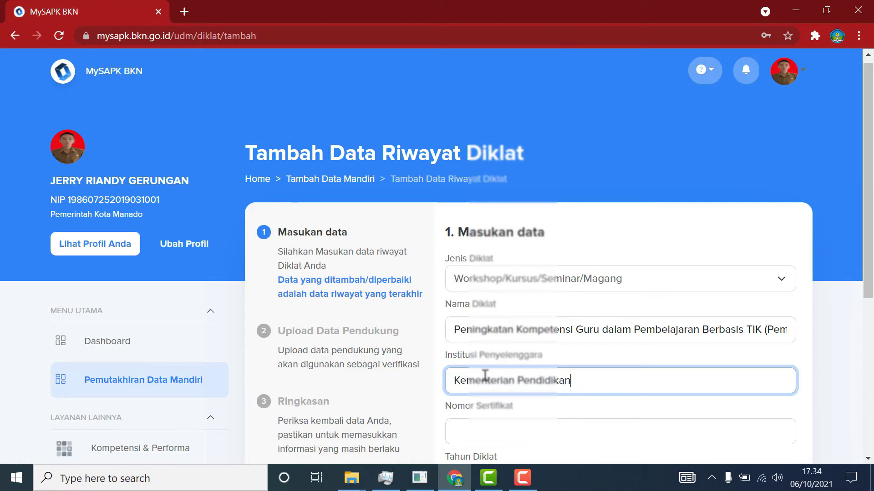
pyautogui.write(' dan Kebudayaan')
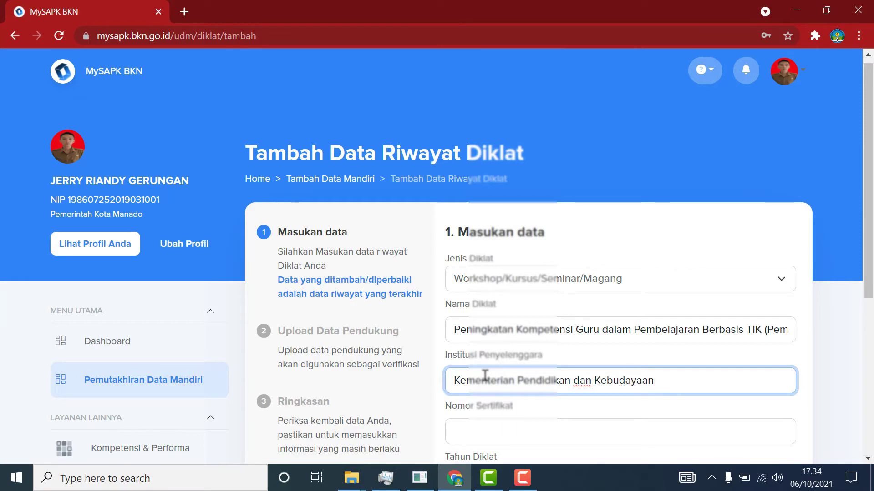
pyautogui.click(526, 430)
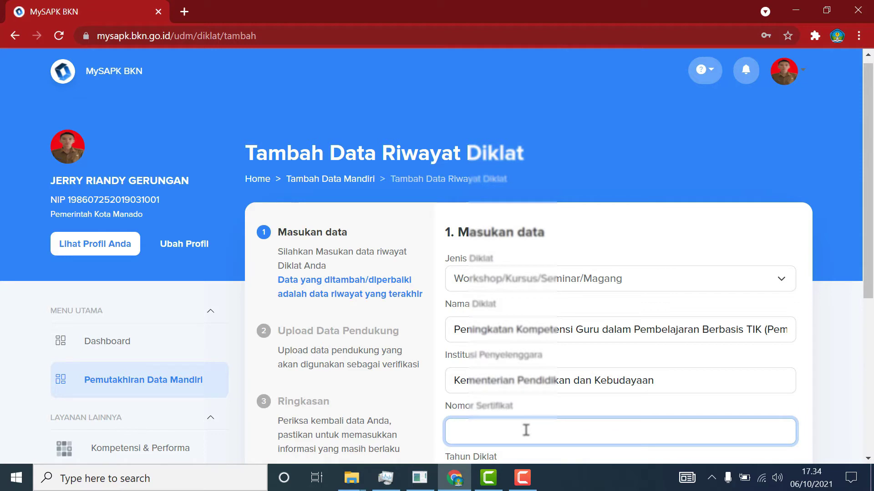
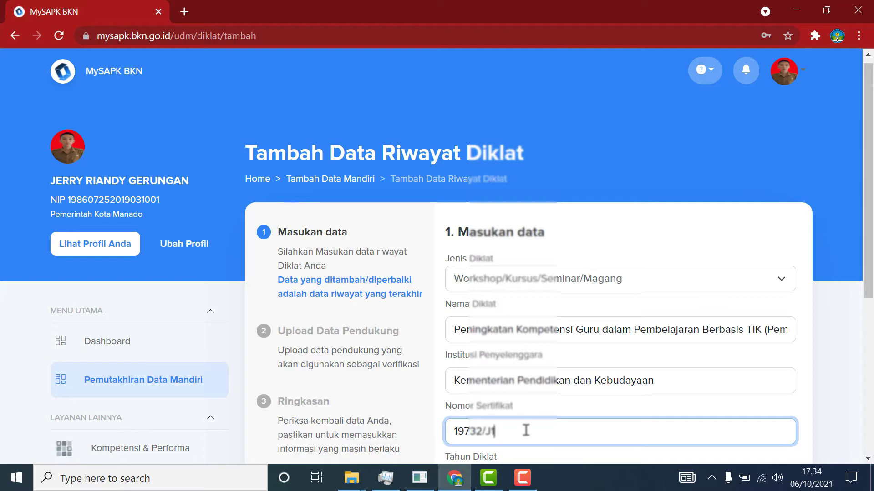
# Enter training year 2020 and a start date of 9 May 2020.
pyautogui.scroll(-3, 650, 431)
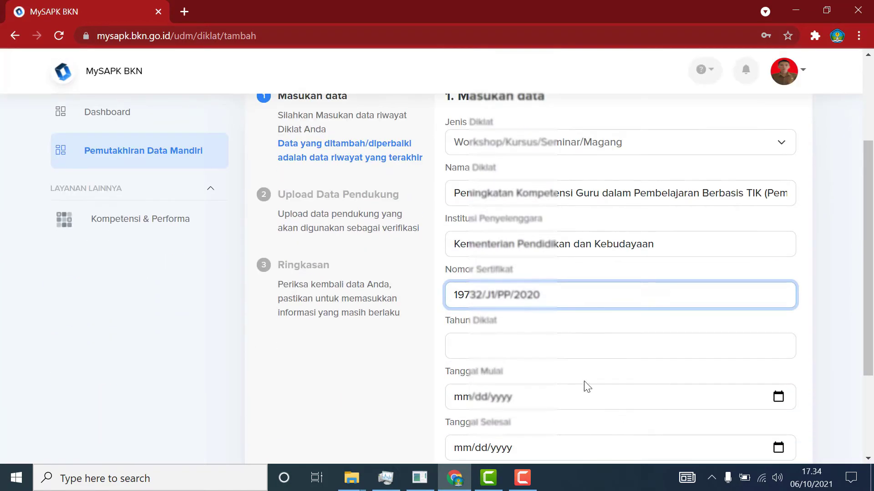
pyautogui.click(543, 343)
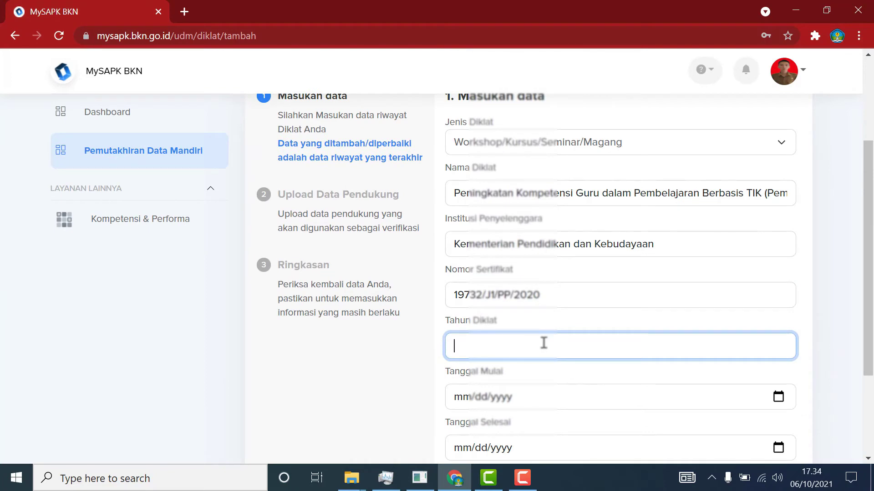
pyautogui.write('2020')
pyautogui.click(778, 397)
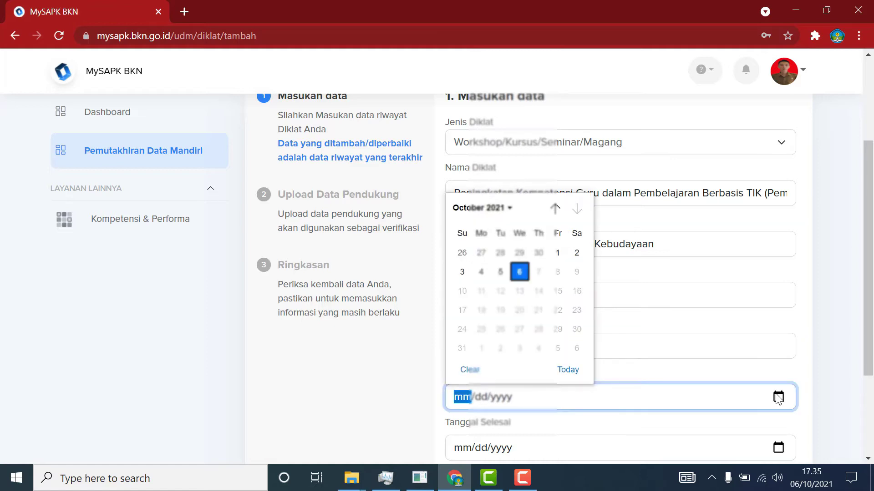
pyautogui.click(507, 208)
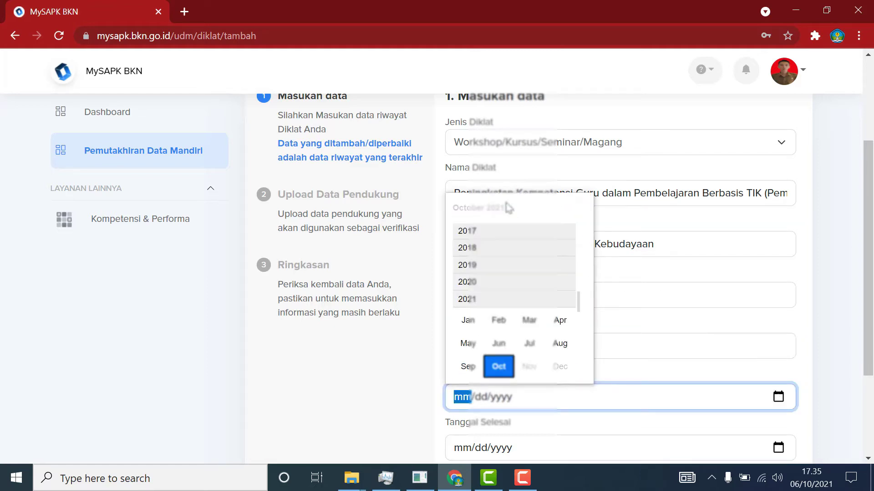
pyautogui.click(486, 282)
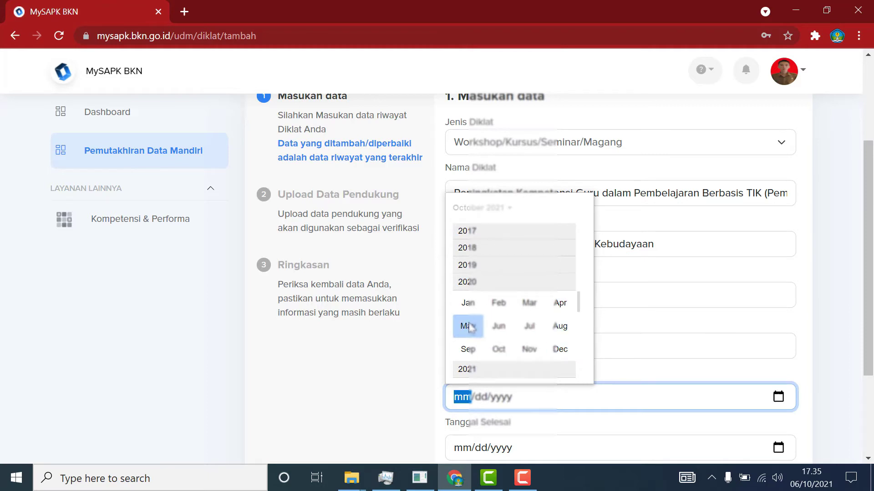
pyautogui.click(469, 327)
pyautogui.click(572, 275)
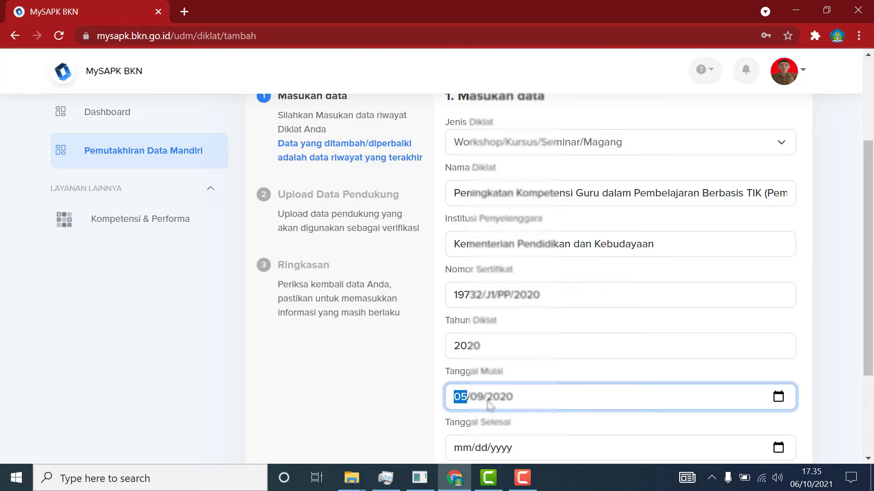
# Set the training end date to 20 May 2020.
pyautogui.scroll(-2, 676, 422)
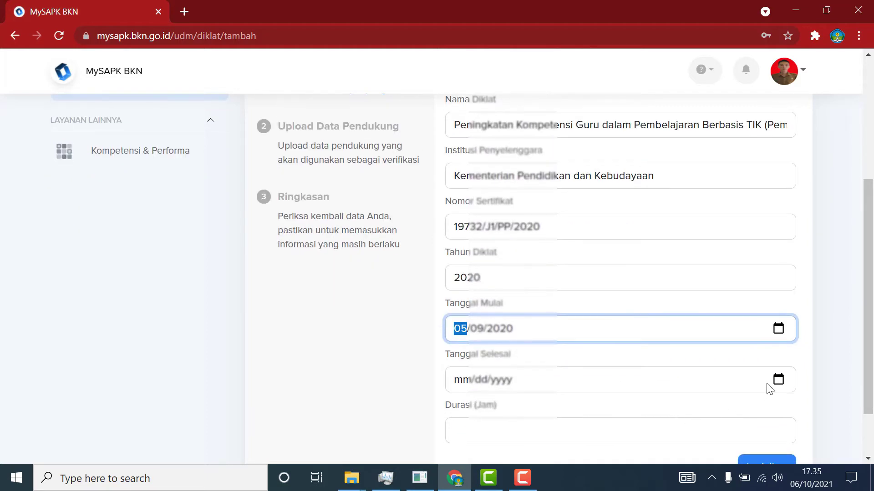
pyautogui.click(777, 382)
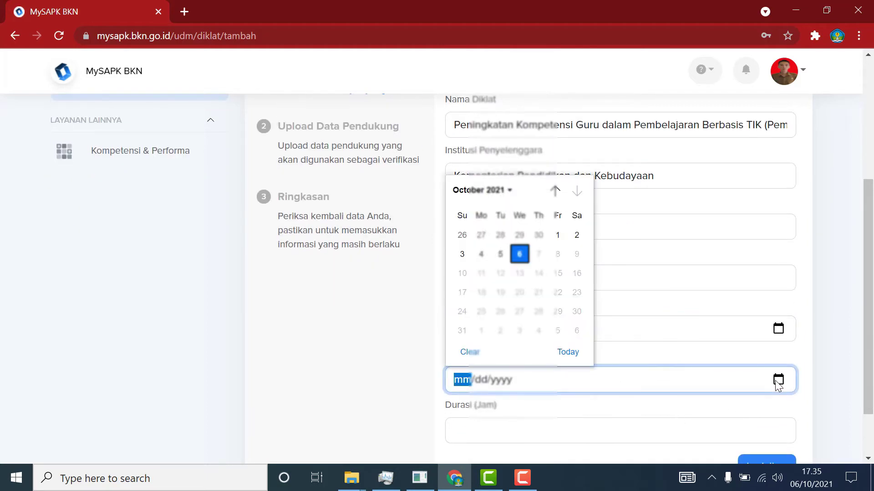
pyautogui.click(501, 193)
pyautogui.click(473, 264)
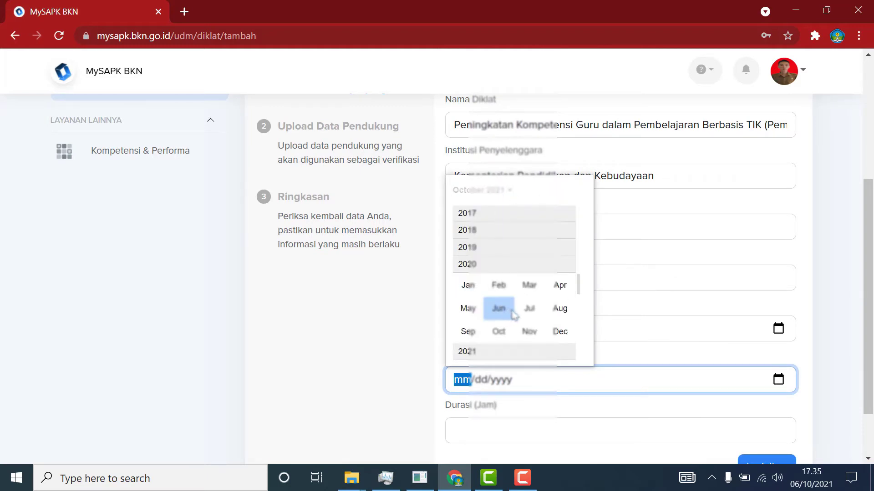
pyautogui.click(470, 309)
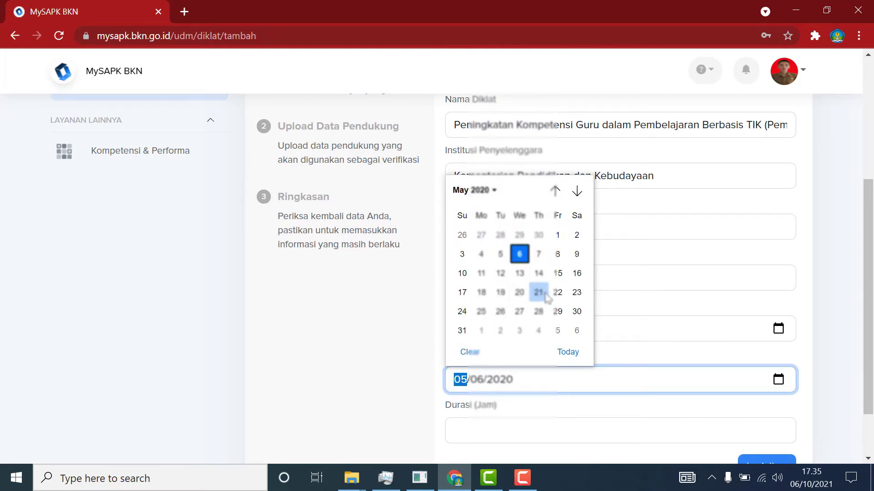
pyautogui.click(517, 295)
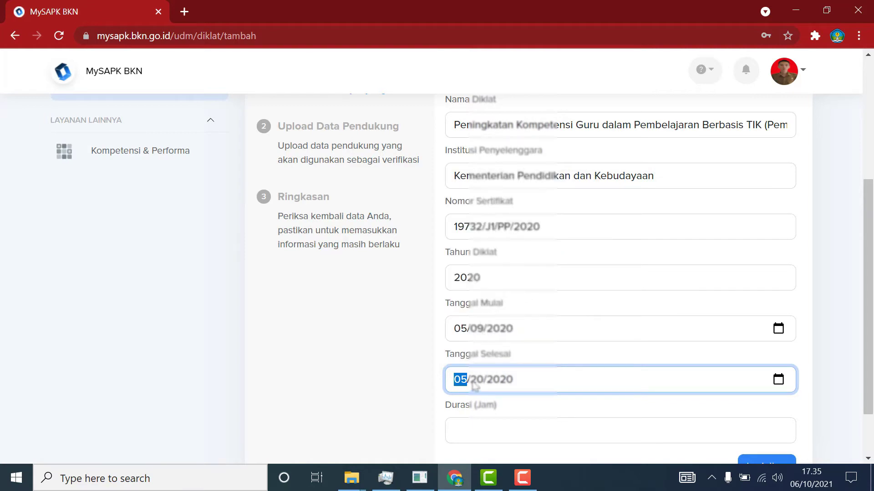
# Enter a 32-hour duration and move on to upload the training certificate.
pyautogui.scroll(-2, 546, 425)
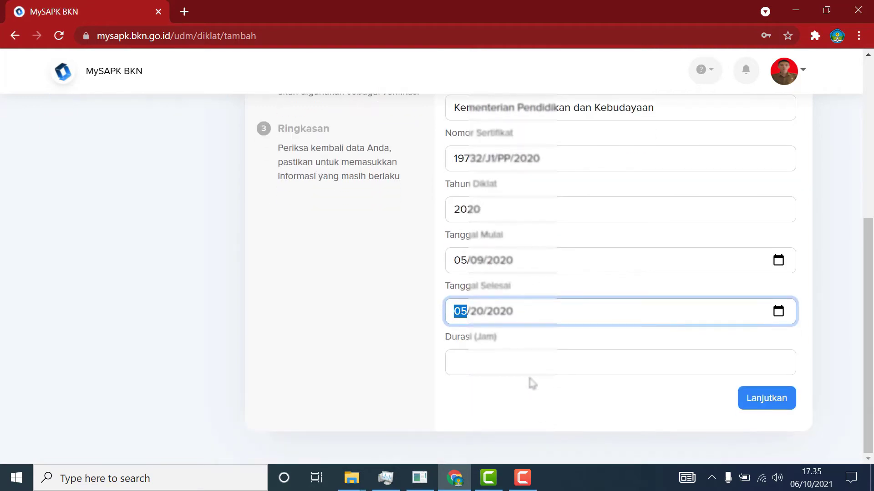
pyautogui.click(528, 364)
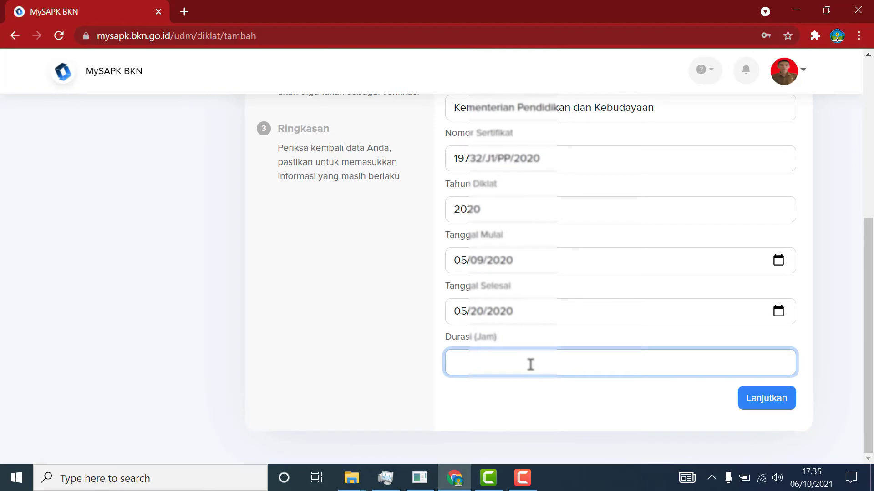
pyautogui.write('32')
pyautogui.click(748, 404)
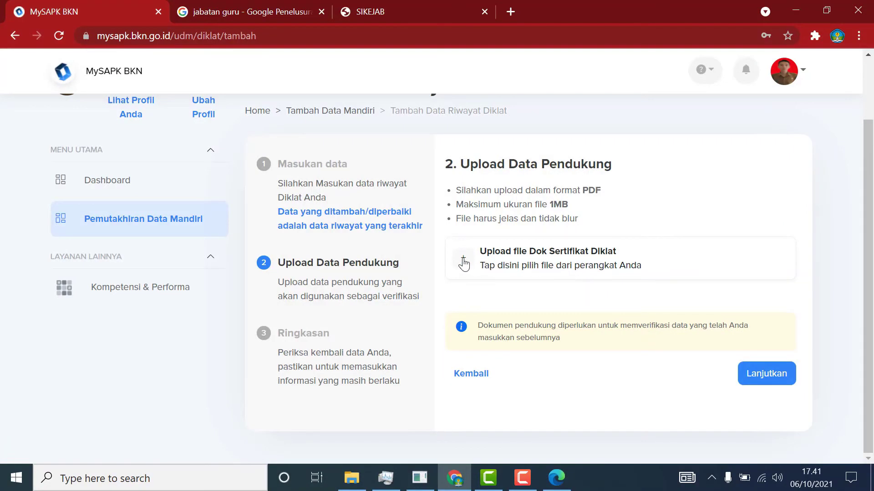
pyautogui.click(464, 261)
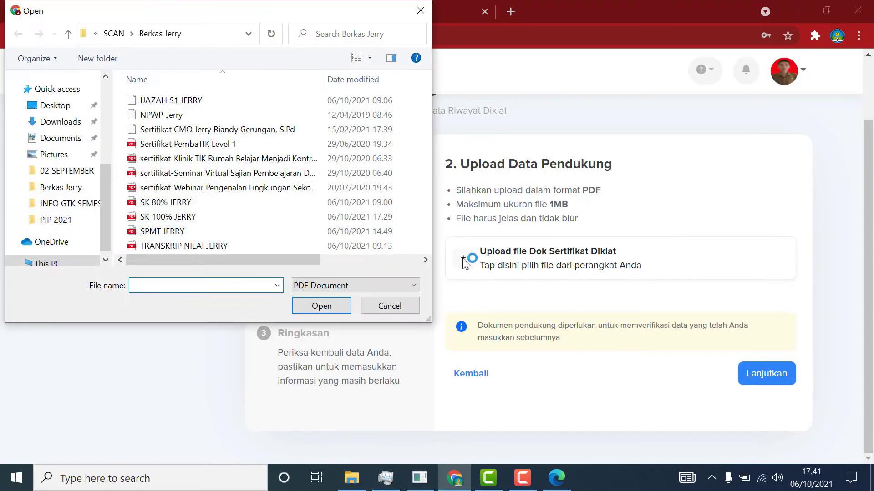
# Upload the Sertifikat PembaTIK Level 1 file and continue to the Ringkasan summary.
pyautogui.click(208, 149)
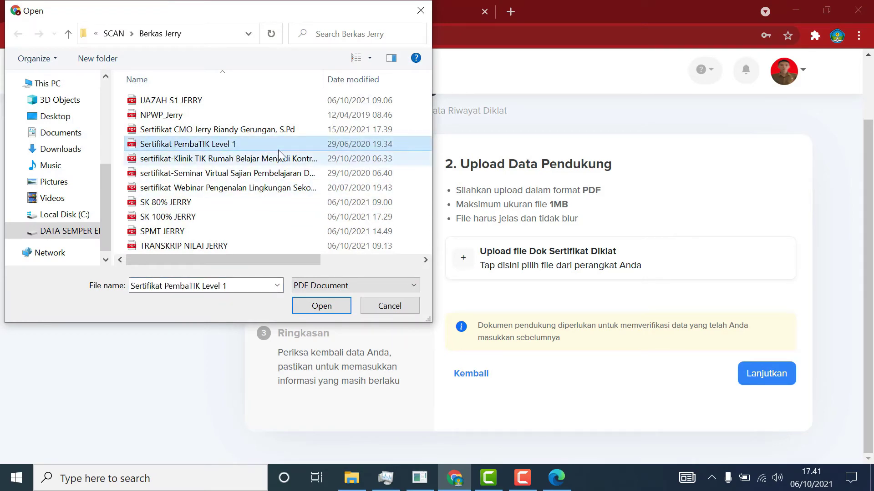
pyautogui.click(329, 304)
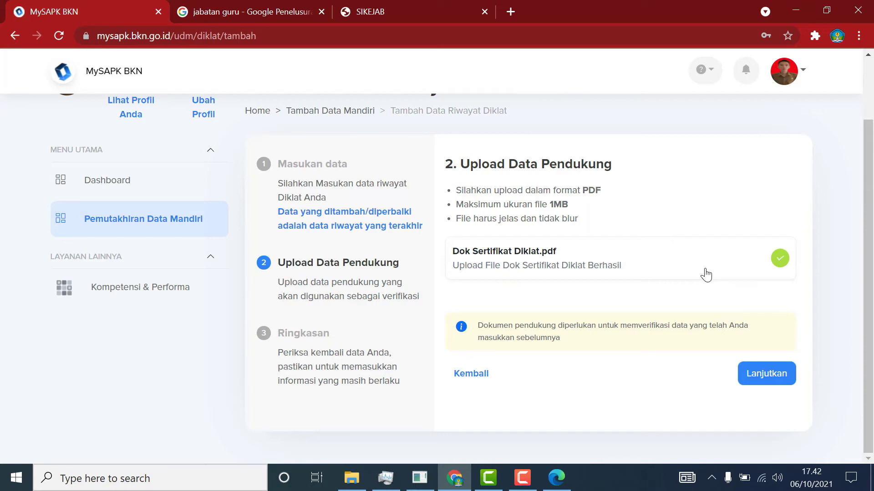
pyautogui.click(761, 375)
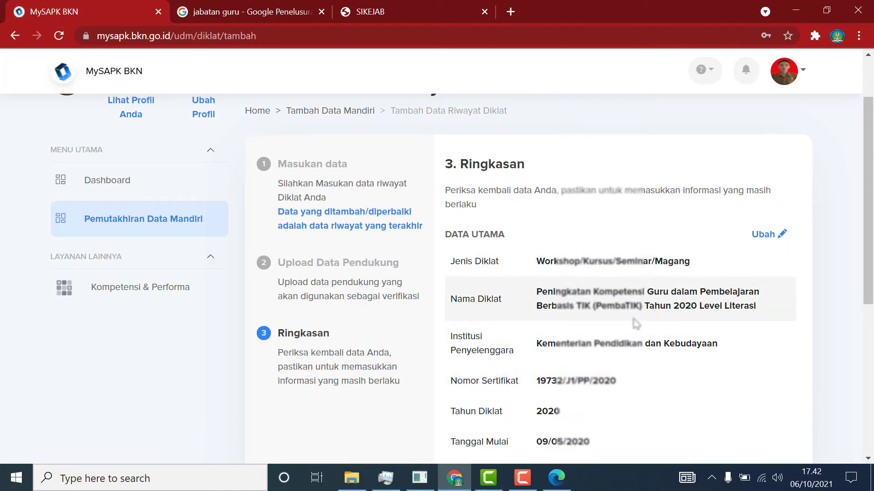
# Tick the 'Saya menyatakan' declaration, submit the PembaTIK training record, and return to the category list.
pyautogui.scroll(-3, 624, 367)
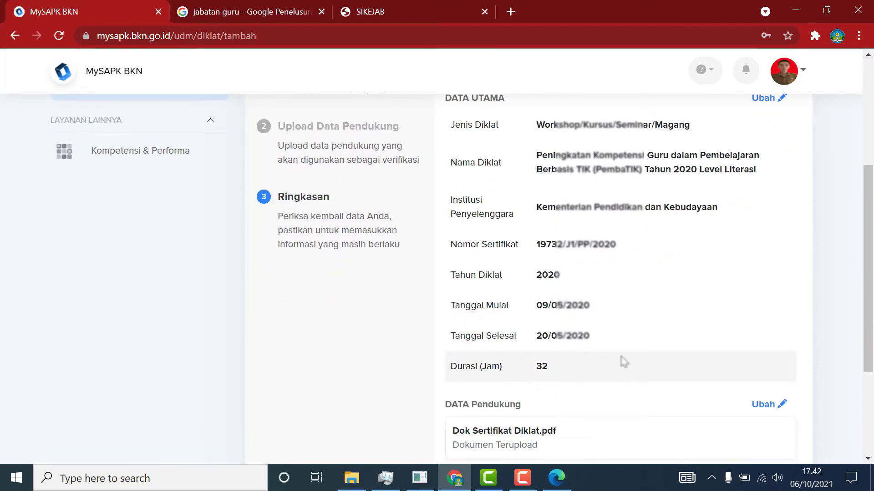
pyautogui.scroll(-3, 599, 342)
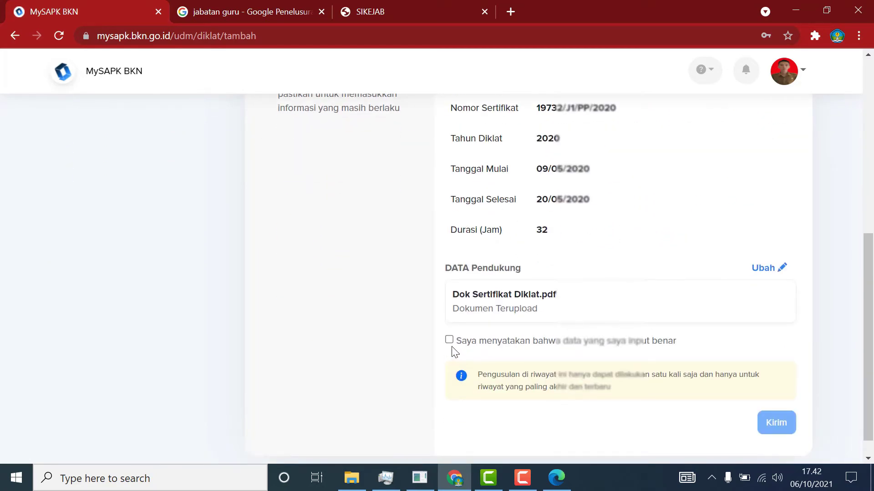
pyautogui.click(449, 339)
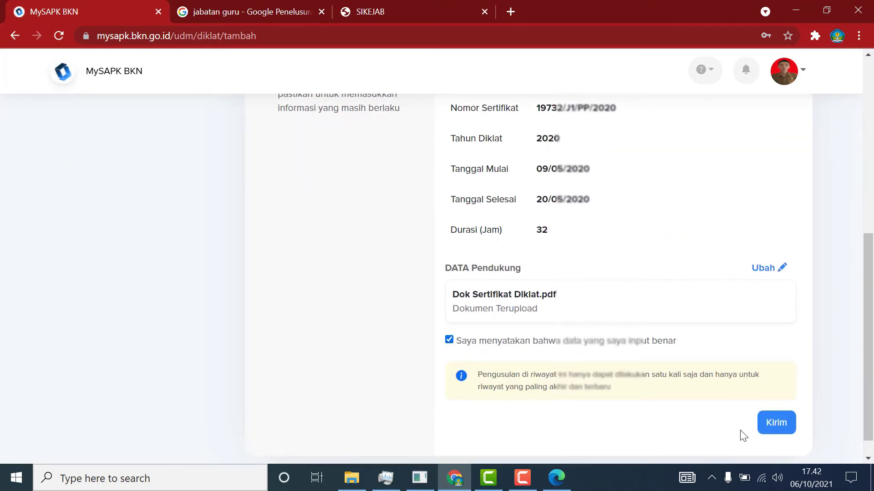
pyautogui.click(770, 421)
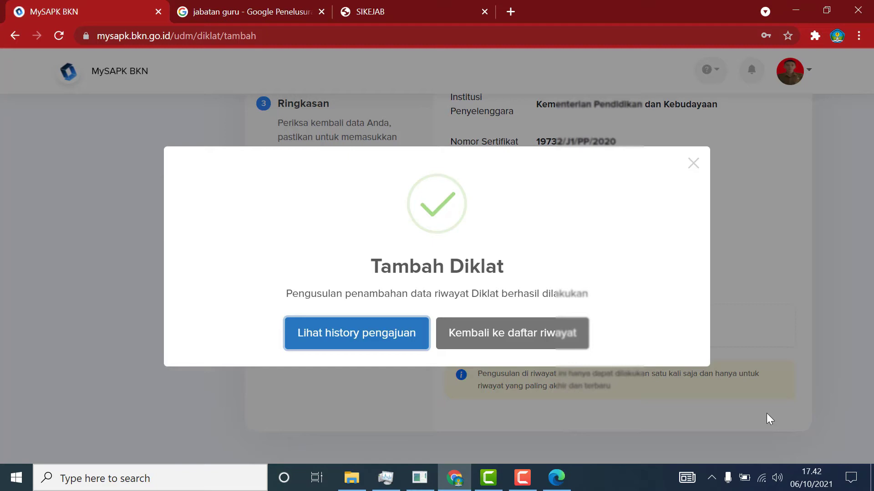
pyautogui.click(518, 344)
pyautogui.scroll(-5, 519, 342)
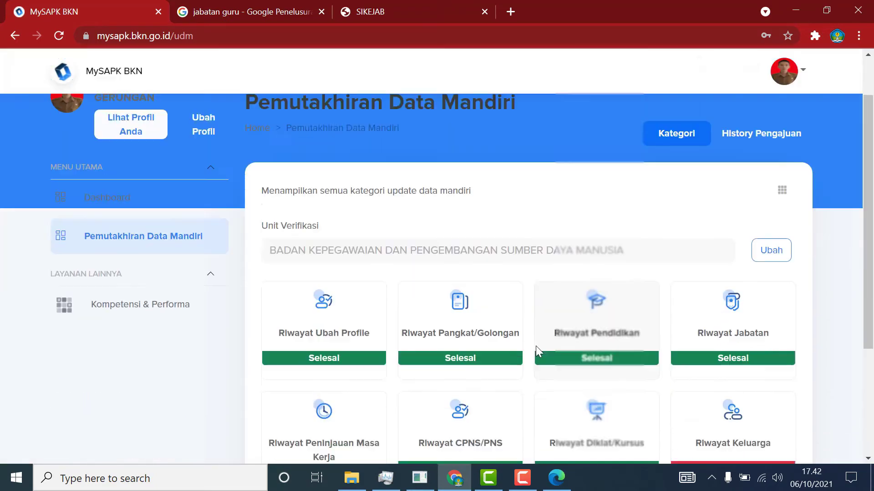
pyautogui.scroll(1, 682, 329)
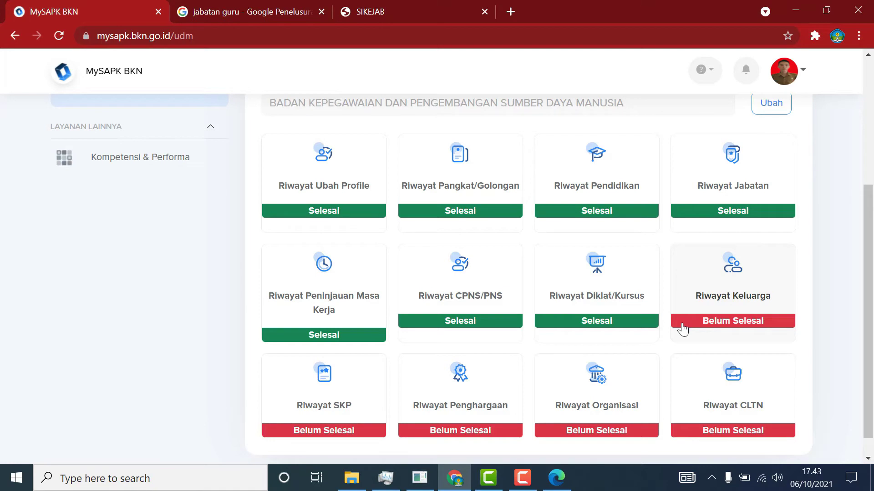
# Open Riwayat Keluarga and check the spouse record count under Pasangan.
pyautogui.click(682, 328)
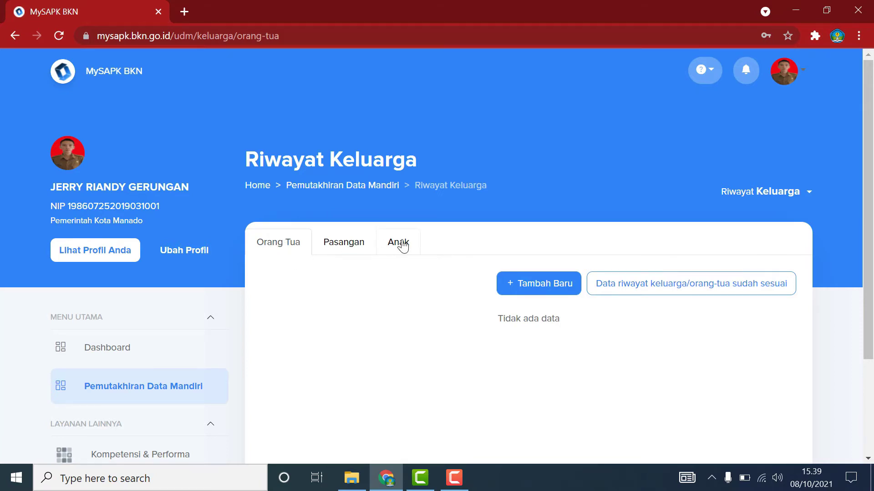
pyautogui.click(337, 248)
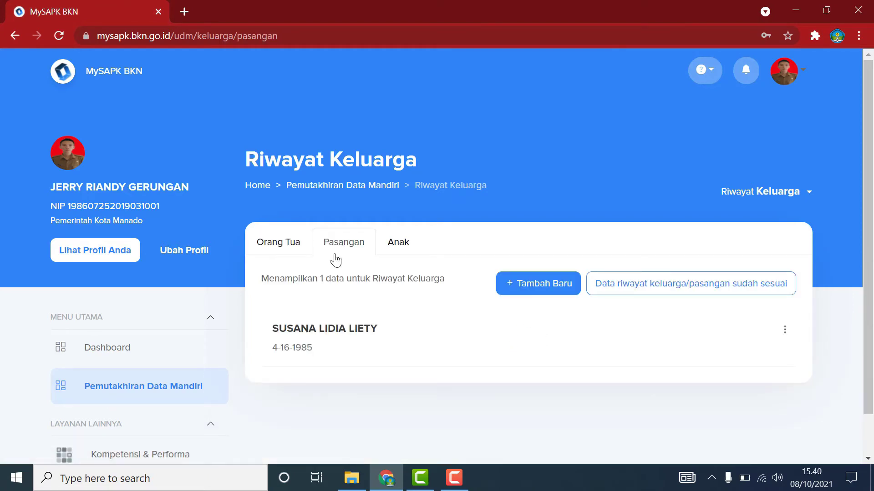
pyautogui.moveTo(263, 278); pyautogui.dragTo(361, 277)
pyautogui.moveTo(265, 278); pyautogui.dragTo(447, 285)
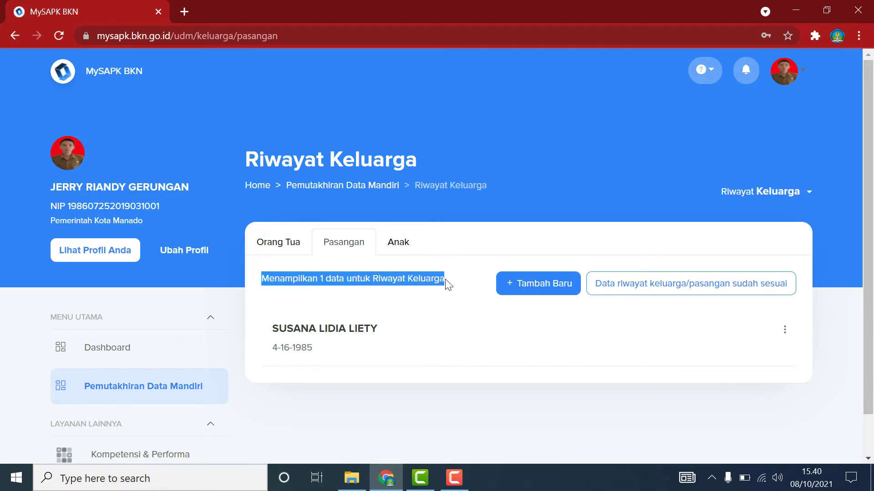
# Check the Anak and Orang Tua tabs, then open the first child's action menu.
pyautogui.click(393, 243)
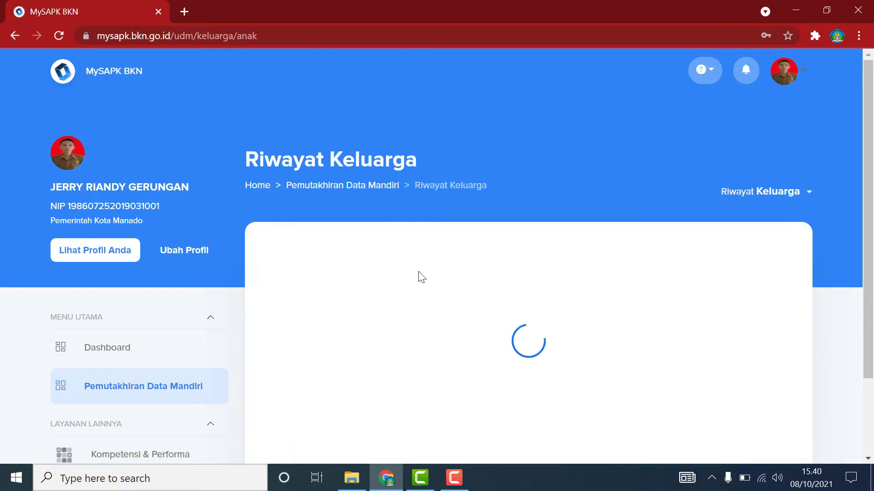
pyautogui.moveTo(292, 281); pyautogui.dragTo(446, 279)
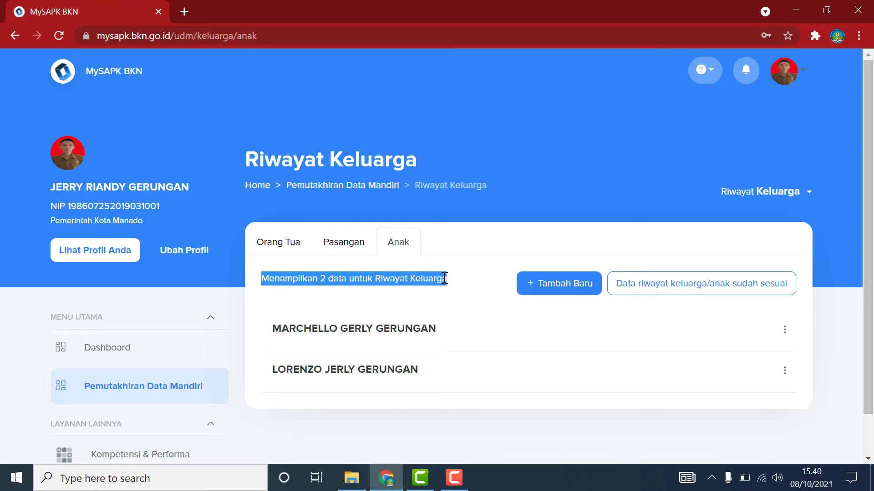
pyautogui.click(292, 245)
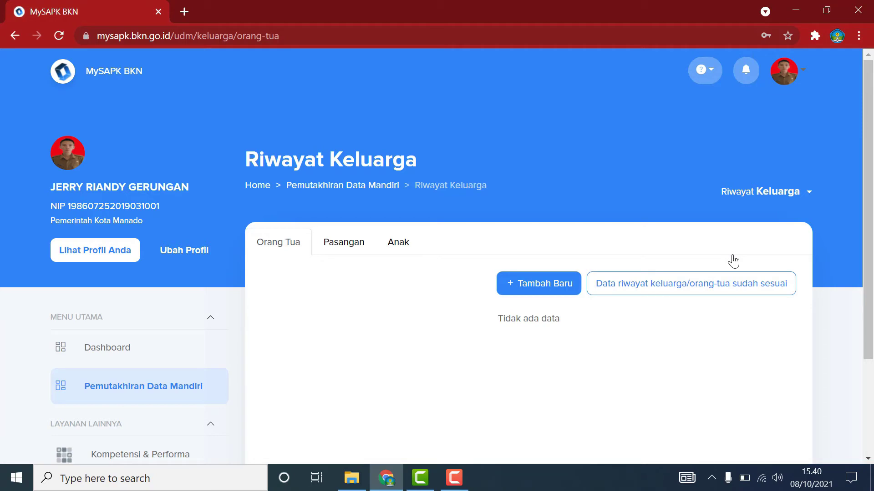
pyautogui.click(405, 247)
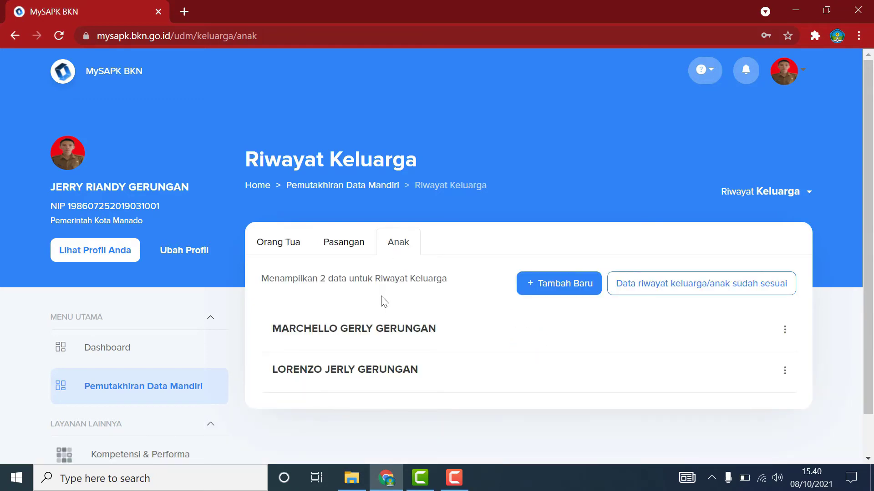
pyautogui.click(785, 331)
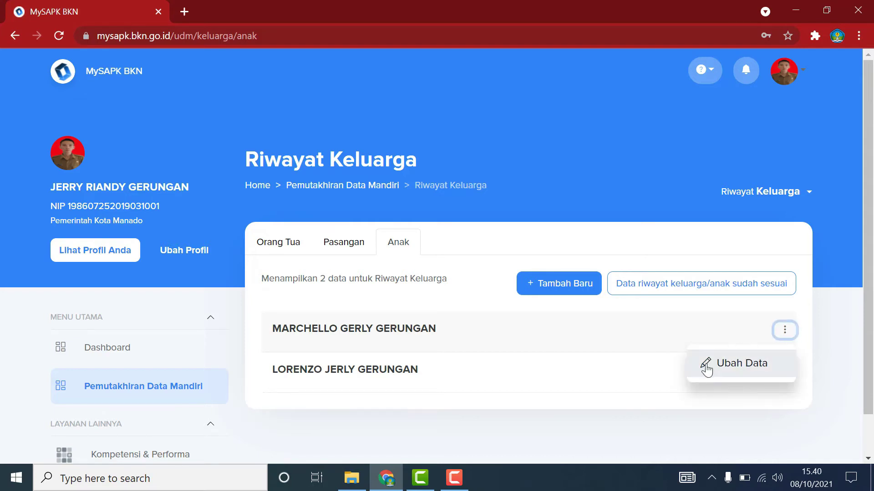
# Edit the first child's record, with the spouse as parent and Status Anak KANDUNG.
pyautogui.click(769, 364)
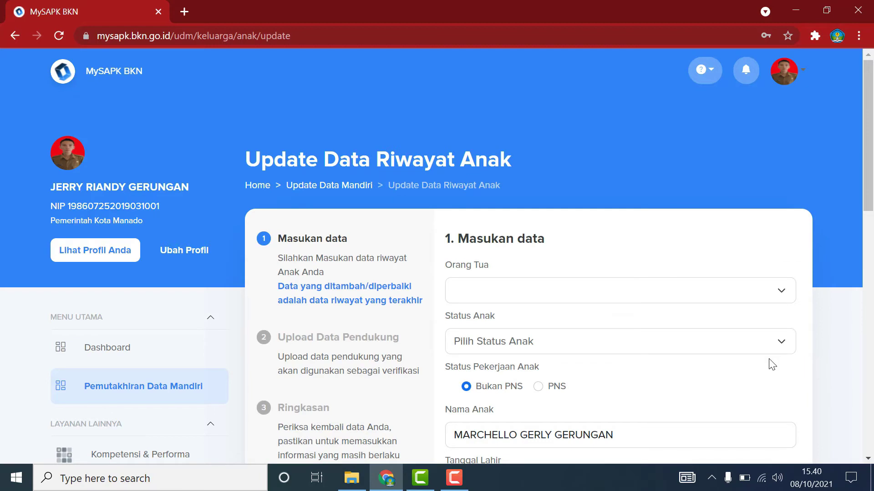
pyautogui.click(783, 291)
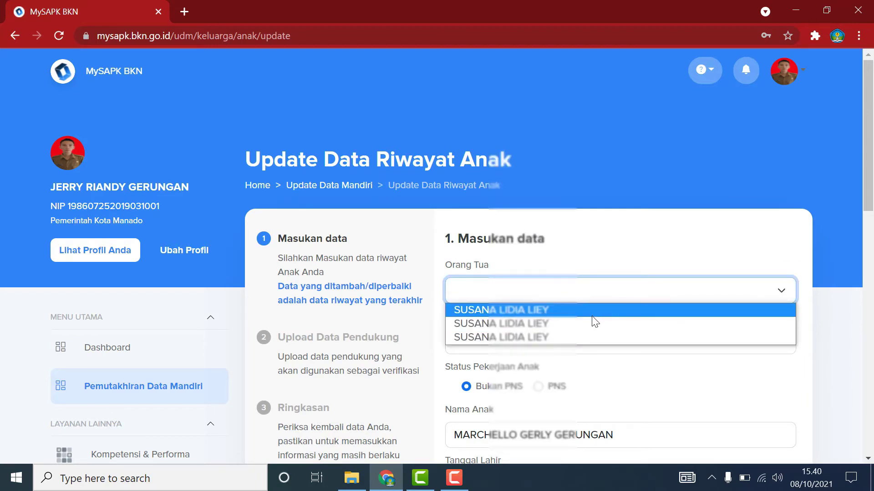
pyautogui.click(595, 322)
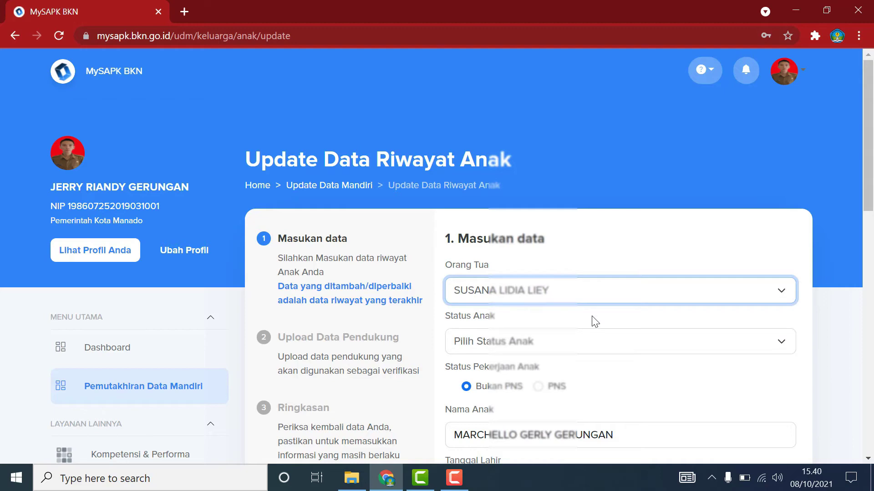
pyautogui.click(780, 344)
pyautogui.click(560, 375)
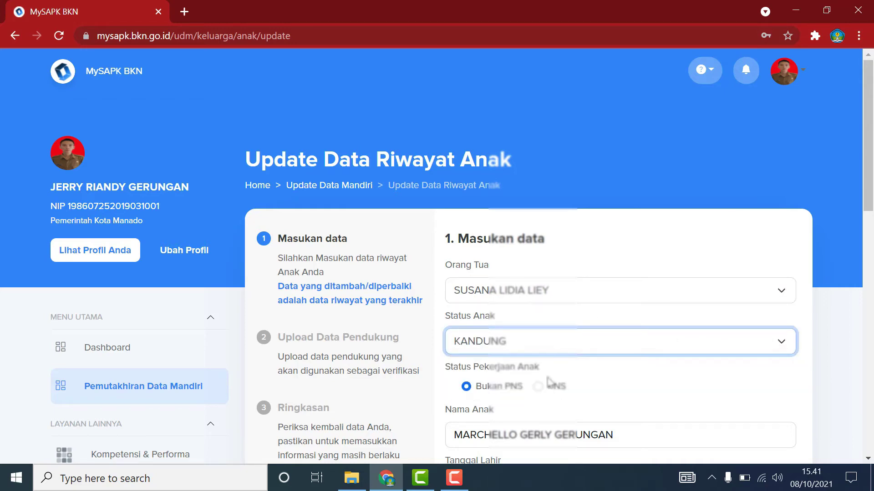
pyautogui.scroll(-3, 587, 394)
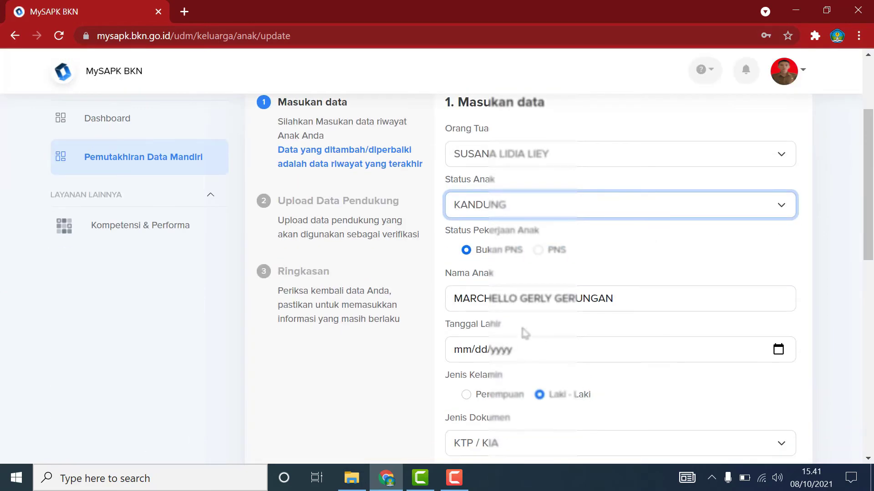
pyautogui.click(508, 300)
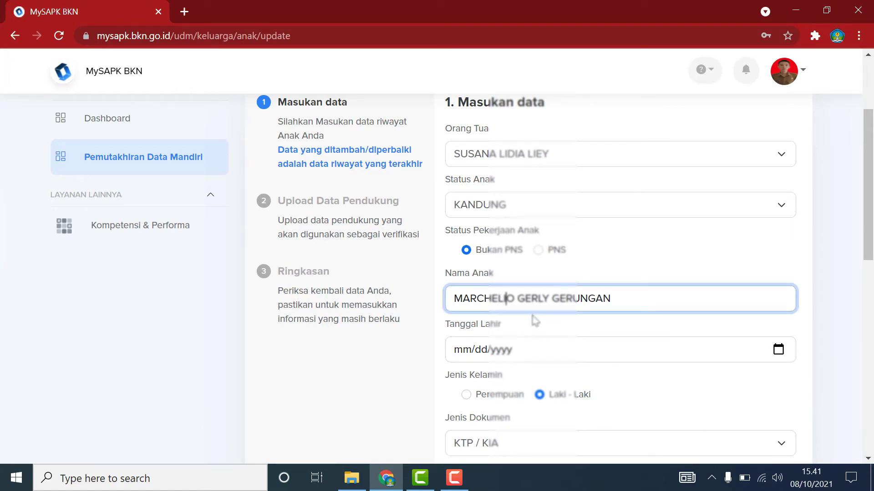
# Set the first child's Tanggal Lahir to 27 March 2009.
pyautogui.click(778, 351)
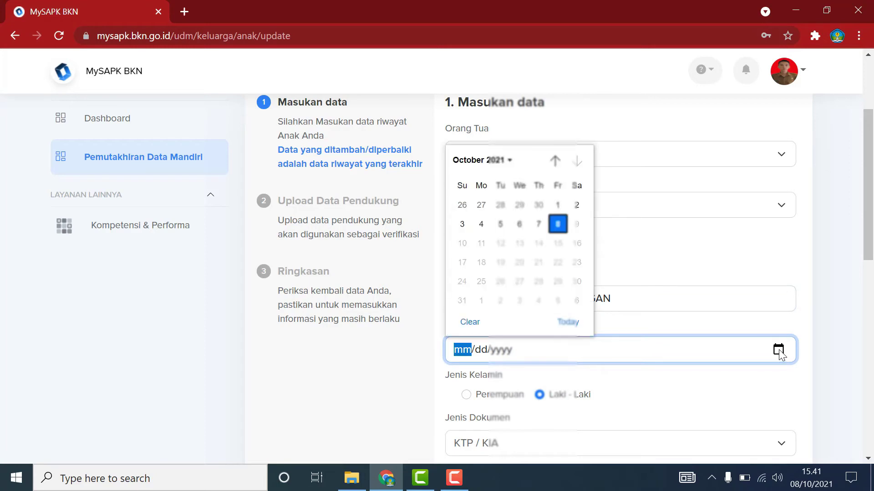
pyautogui.click(503, 161)
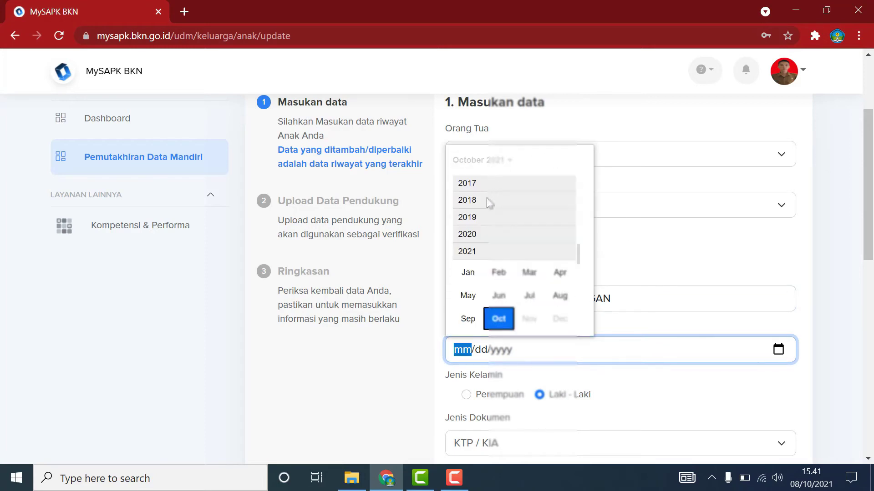
pyautogui.scroll(3, 489, 202)
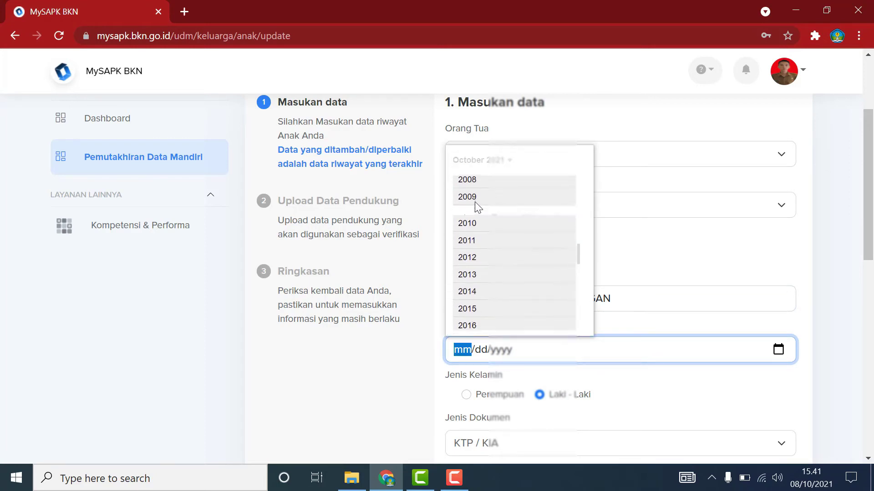
pyautogui.click(474, 203)
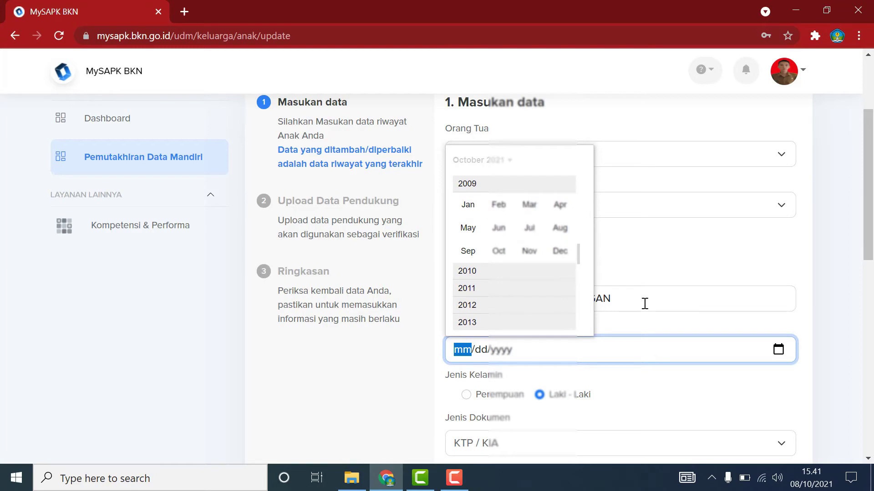
pyautogui.click(535, 208)
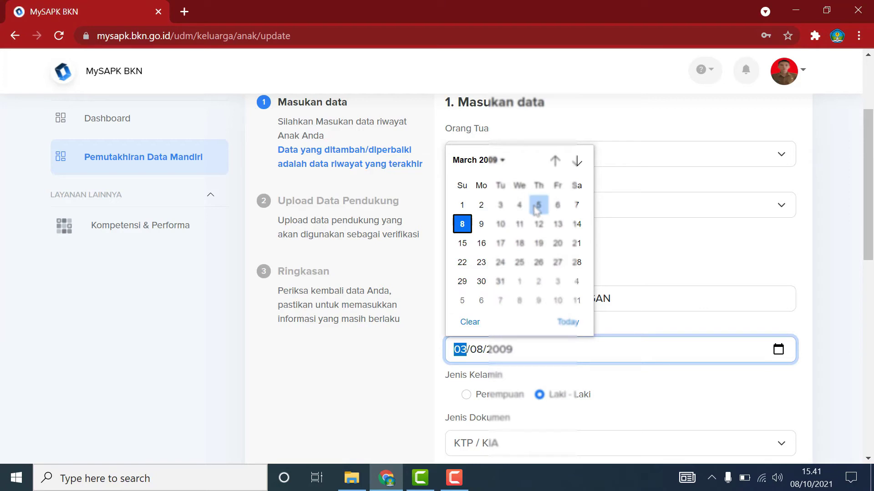
pyautogui.click(557, 262)
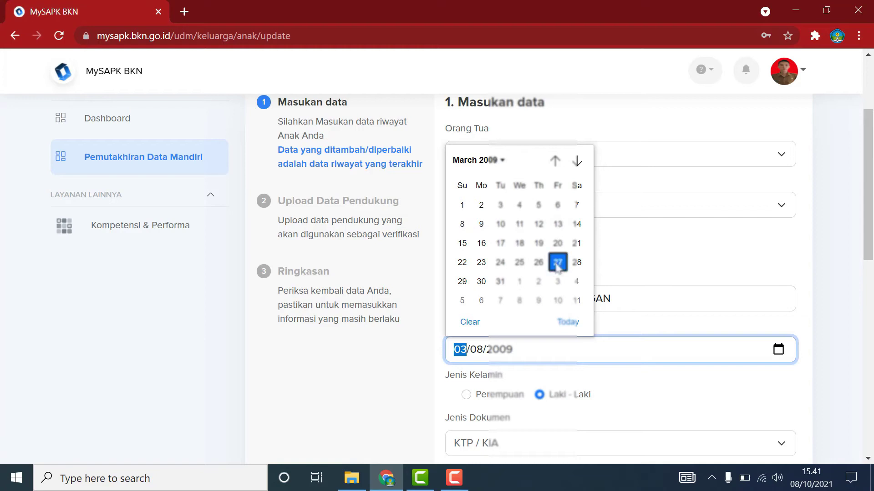
pyautogui.click(662, 403)
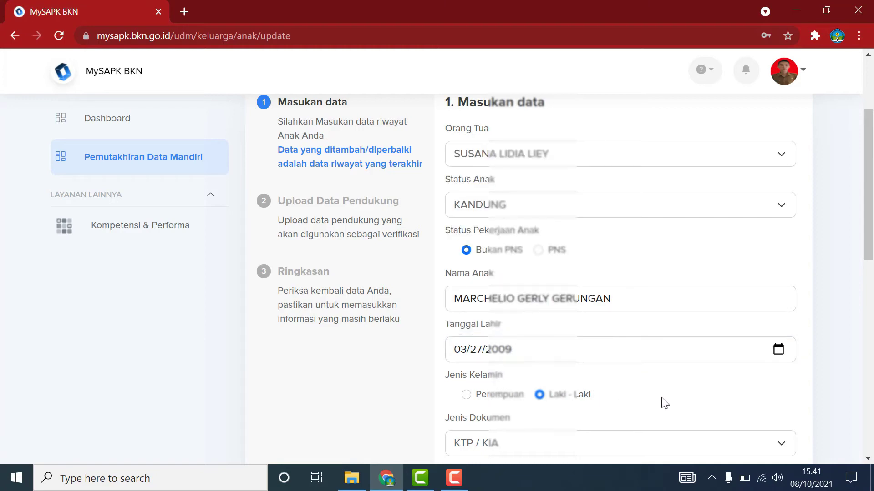
# Remove the extra zero from the document number and fill in the child's address.
pyautogui.scroll(-1, 664, 404)
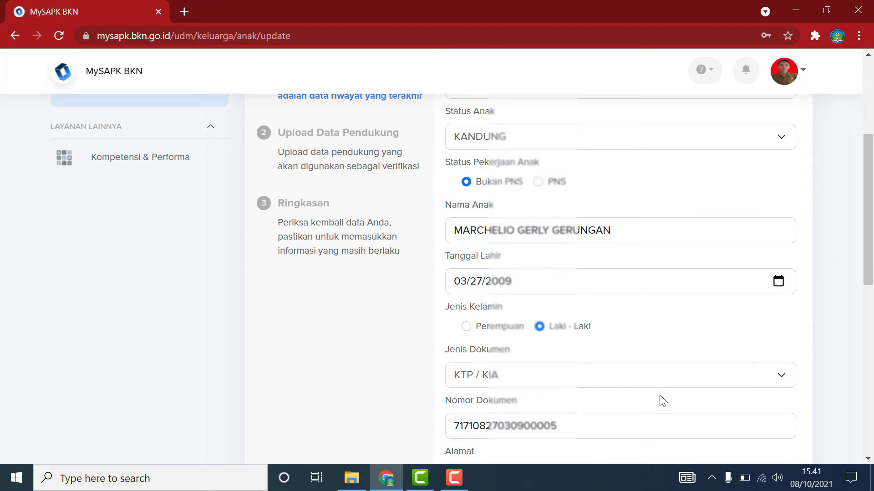
pyautogui.scroll(-2, 568, 377)
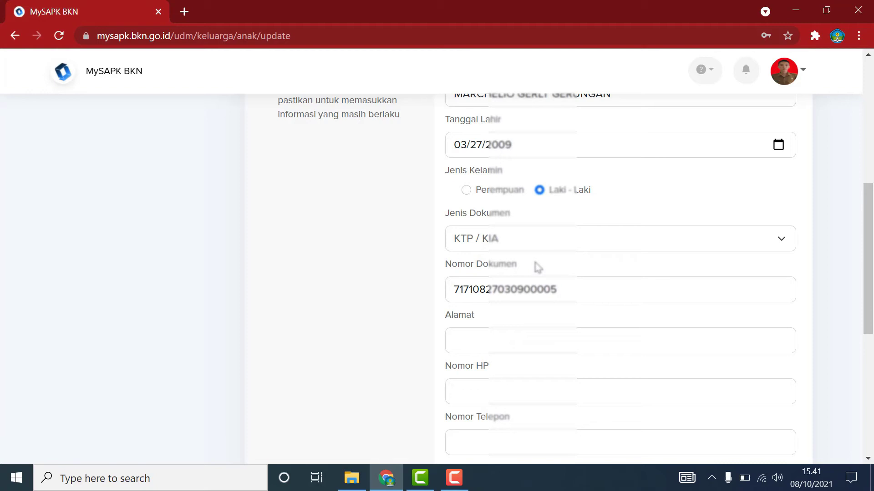
pyautogui.click(564, 290)
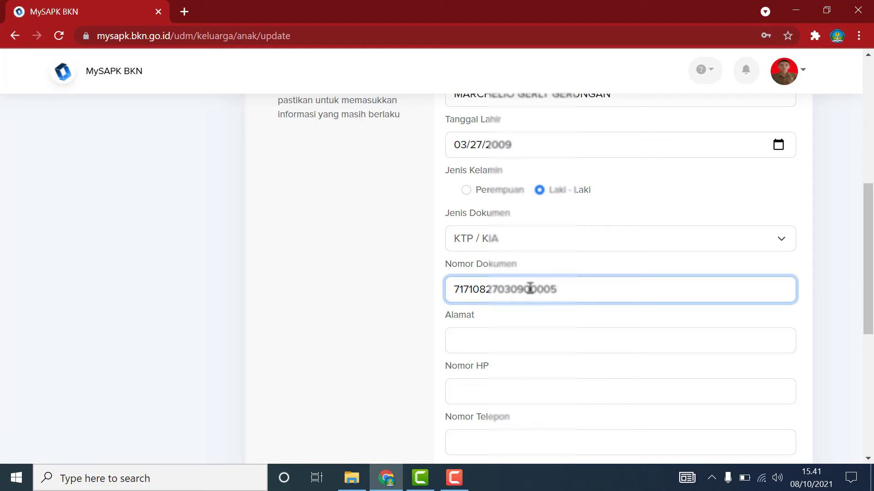
pyautogui.click(485, 289)
pyautogui.click(550, 292)
pyautogui.press('BackSpace')
pyautogui.click(519, 342)
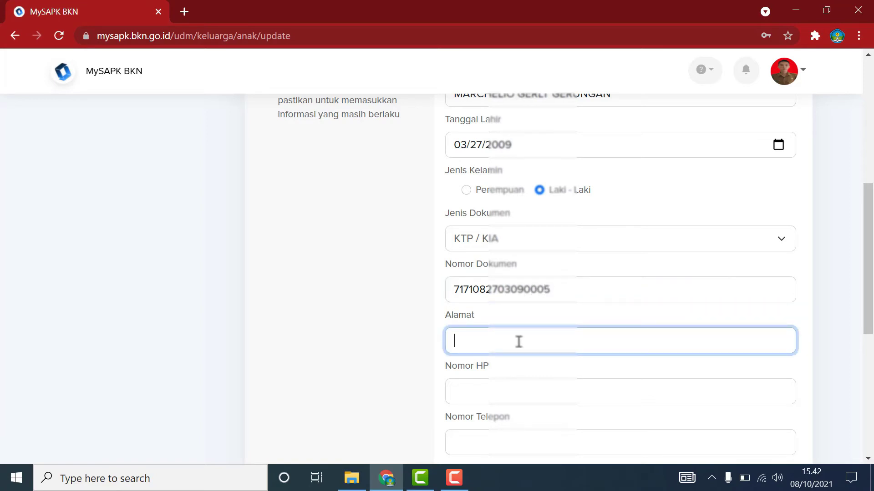
pyautogui.scroll(-2, 518, 341)
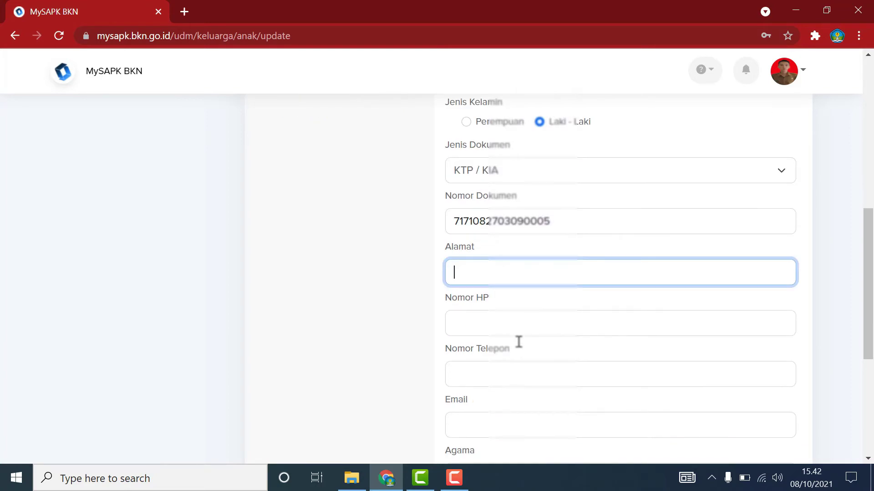
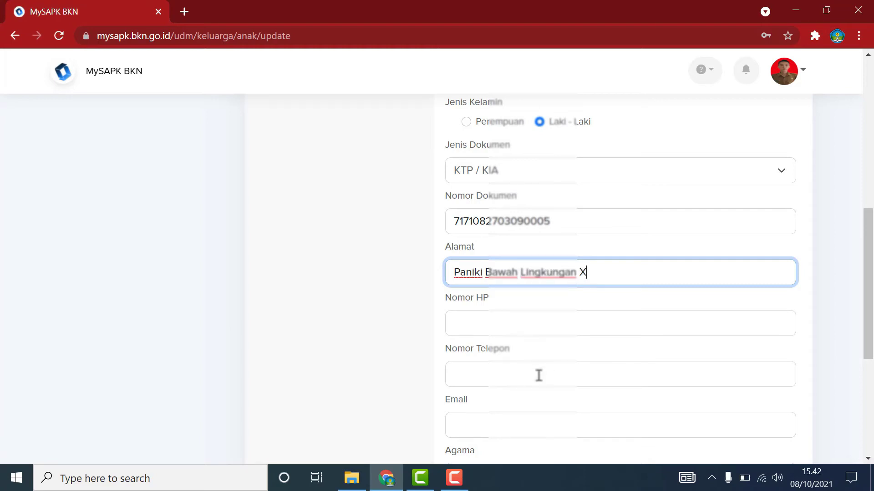
# Enter the child's birth certificate number and continue to Upload Data Pendukung.
pyautogui.scroll(-3, 538, 374)
pyautogui.scroll(-3, 542, 371)
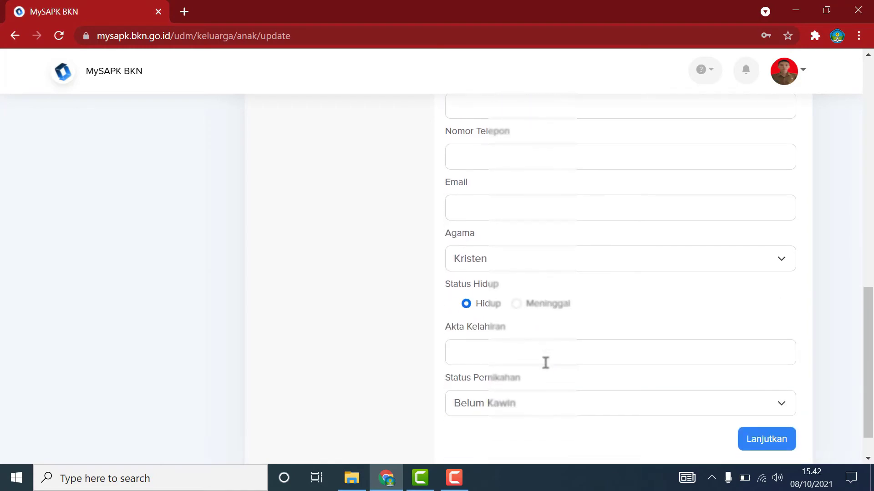
pyautogui.click(531, 315)
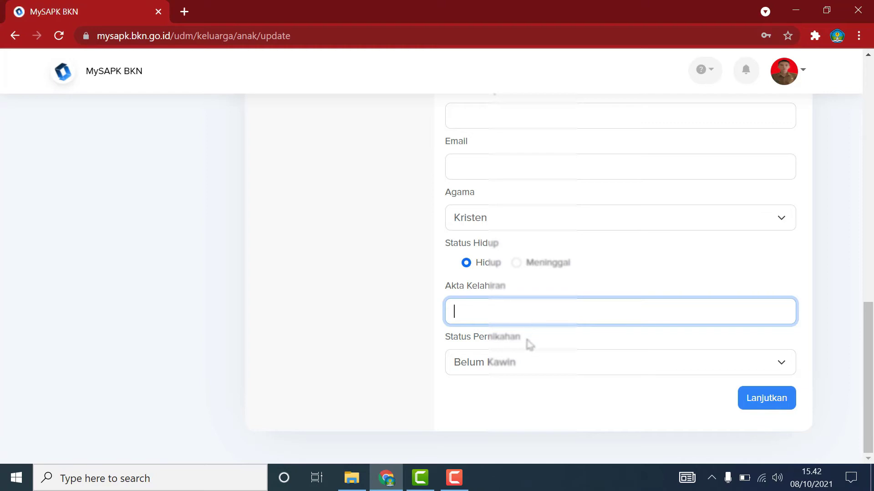
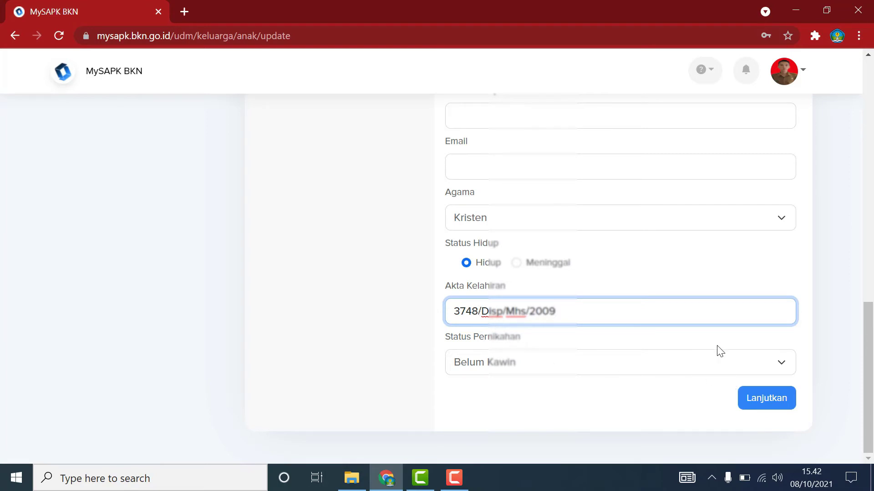
pyautogui.click(767, 399)
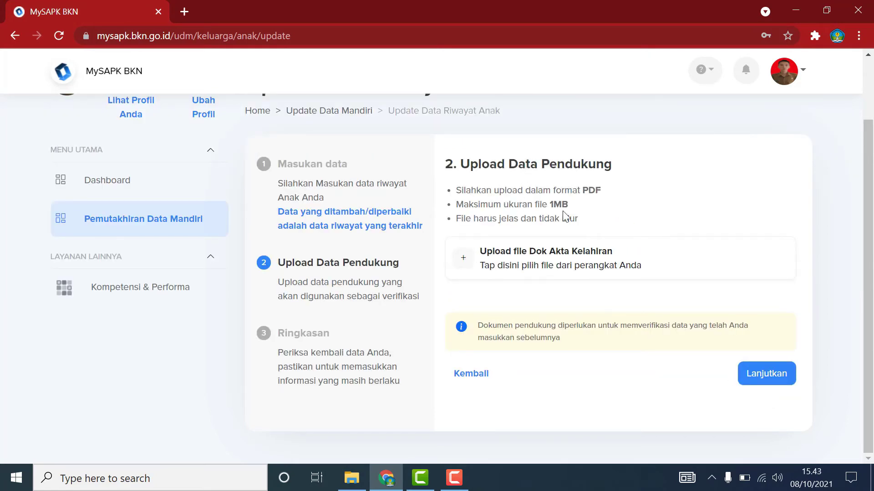
# Upload Dok Akta Kelahiran.pdf from SCAN > Berkas Keluarga as the birth certificate document.
pyautogui.click(471, 264)
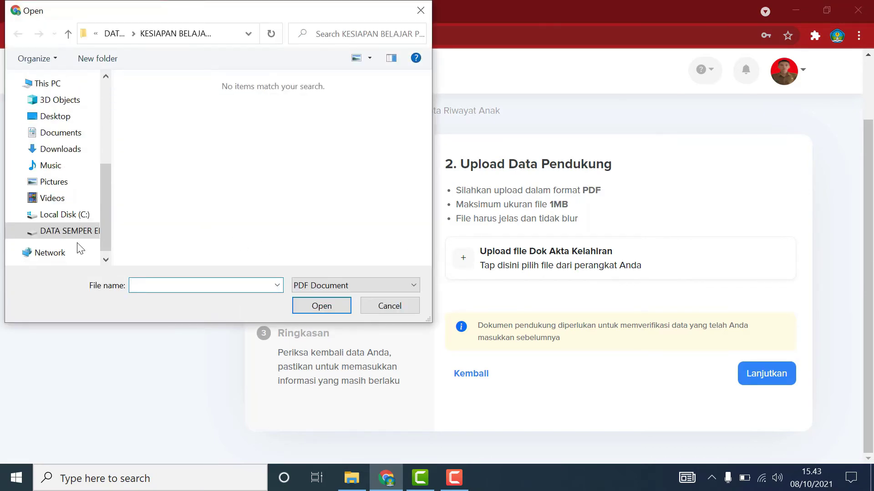
pyautogui.click(67, 234)
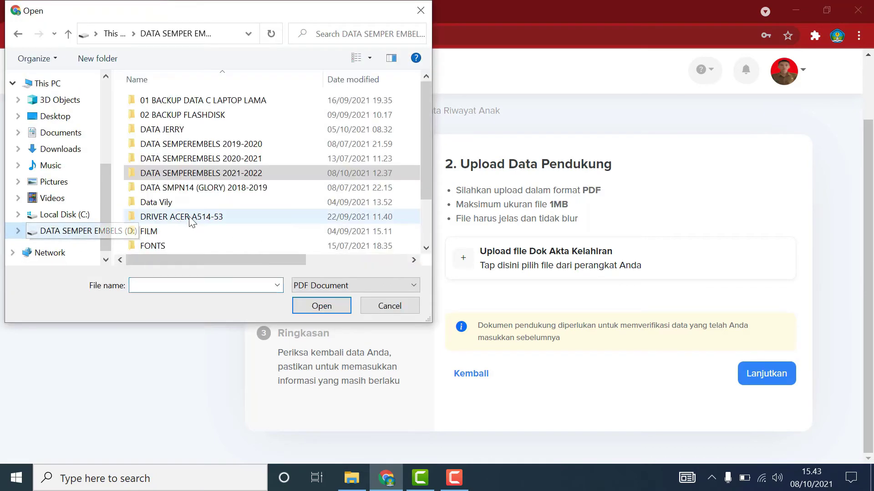
pyautogui.doubleClick(179, 129)
pyautogui.scroll(-5, 196, 237)
pyautogui.doubleClick(157, 231)
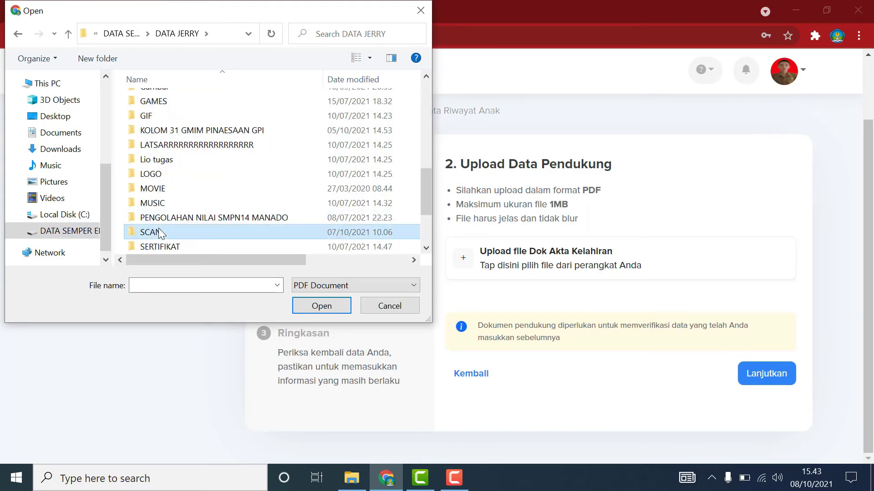
pyautogui.doubleClick(227, 117)
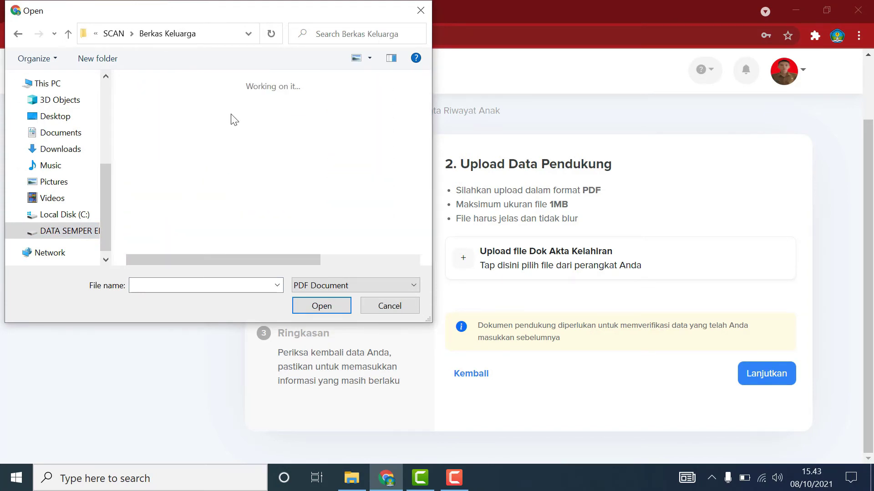
pyautogui.click(230, 116)
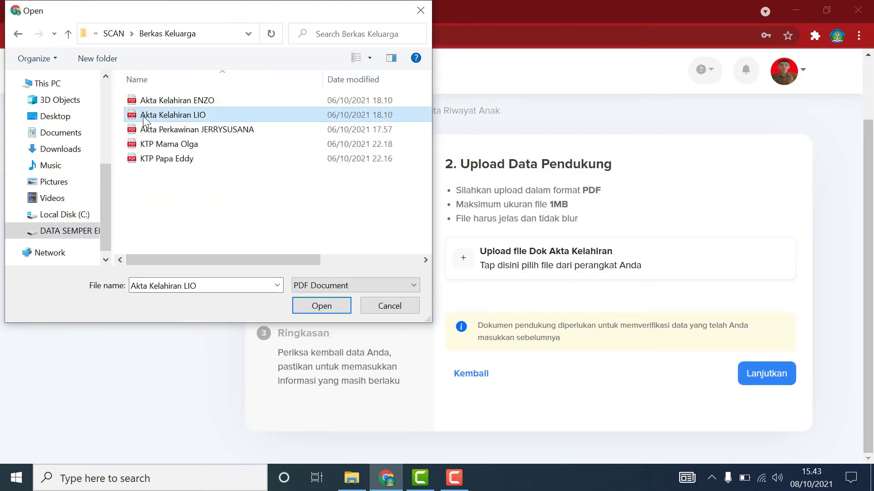
pyautogui.moveTo(243, 259); pyautogui.dragTo(217, 257)
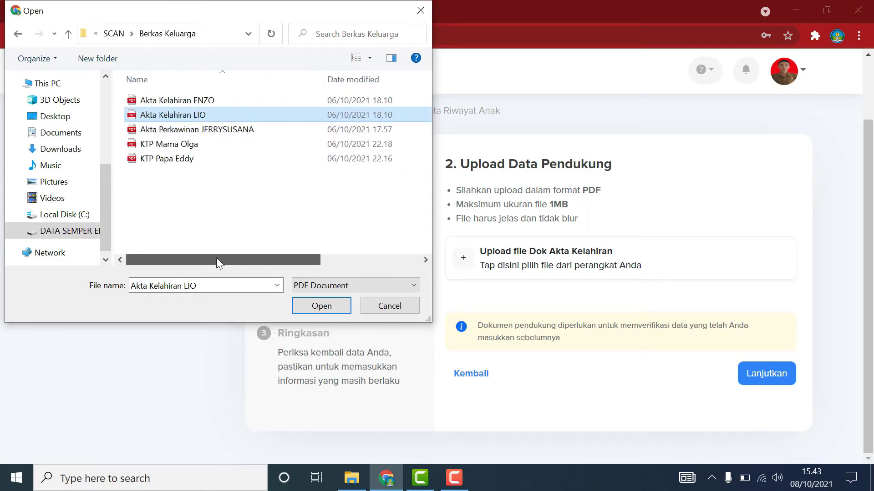
pyautogui.click(319, 307)
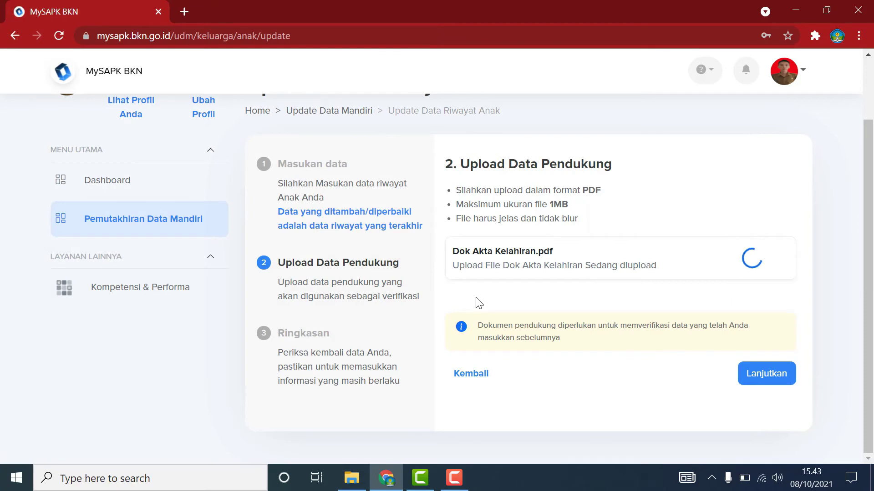
pyautogui.click(771, 374)
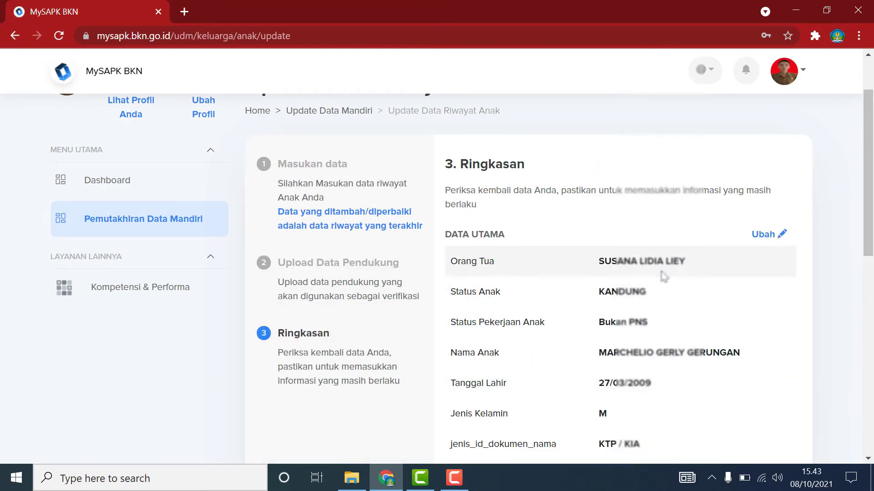
# Review the Ringkasan, tick the declaration, submit with Kirim and return to the history list.
pyautogui.scroll(-1, 663, 277)
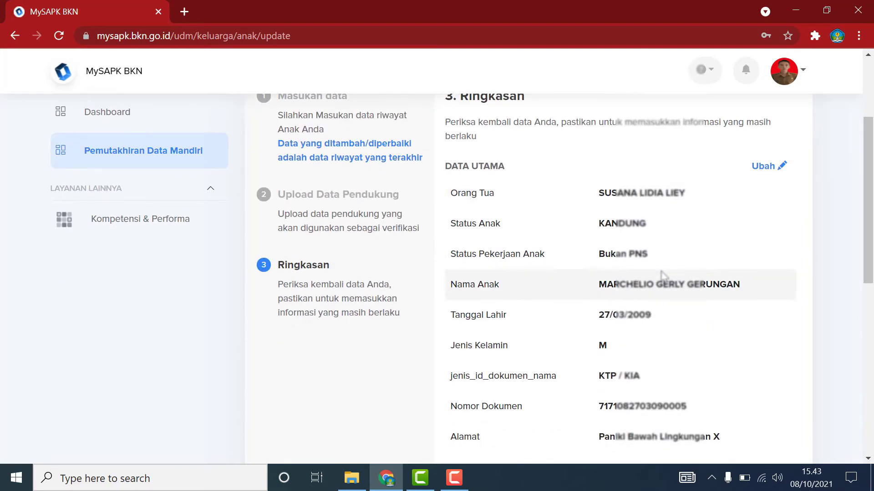
pyautogui.scroll(-1, 663, 276)
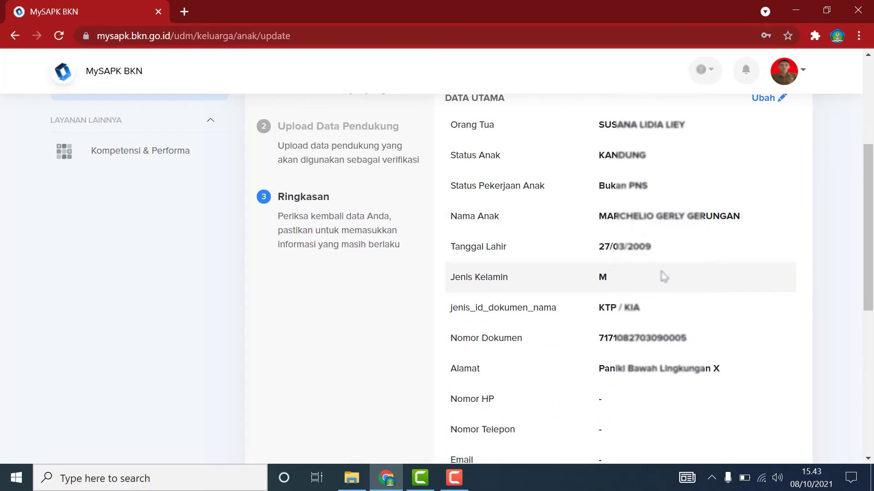
pyautogui.scroll(-1, 663, 276)
pyautogui.scroll(-1, 663, 276)
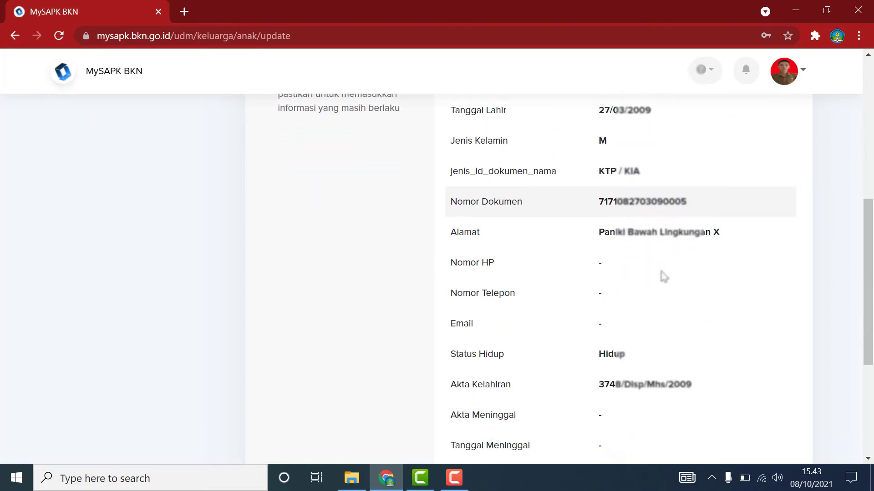
pyautogui.scroll(-2, 663, 276)
pyautogui.scroll(-1, 664, 277)
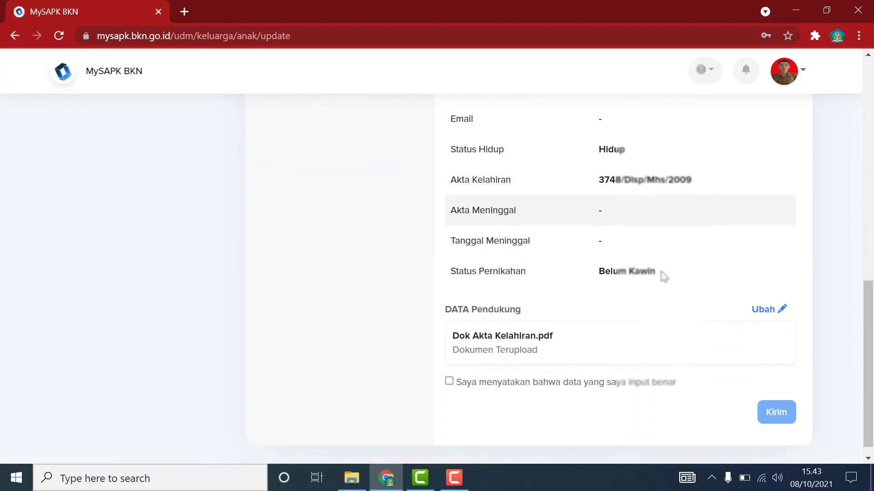
pyautogui.click(450, 383)
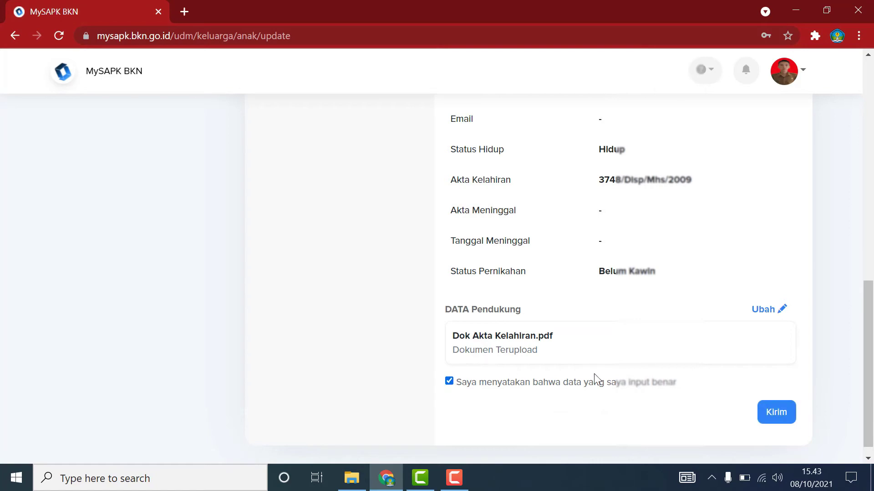
pyautogui.click(775, 411)
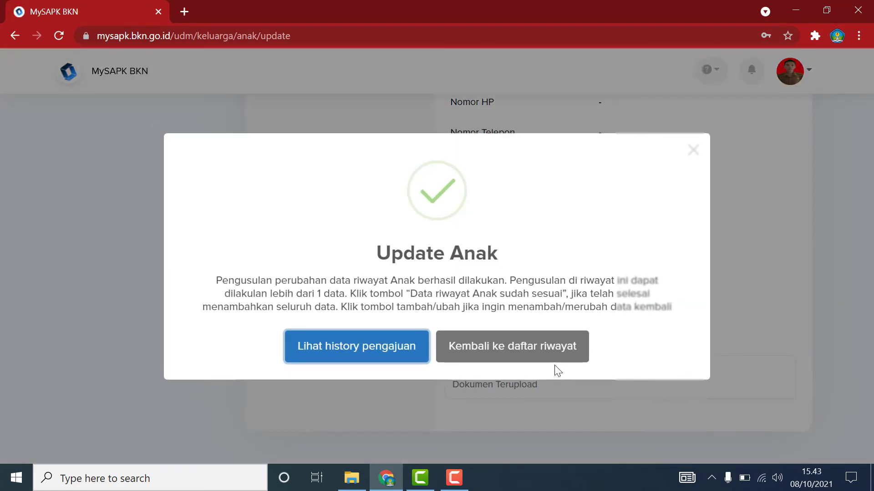
pyautogui.click(527, 355)
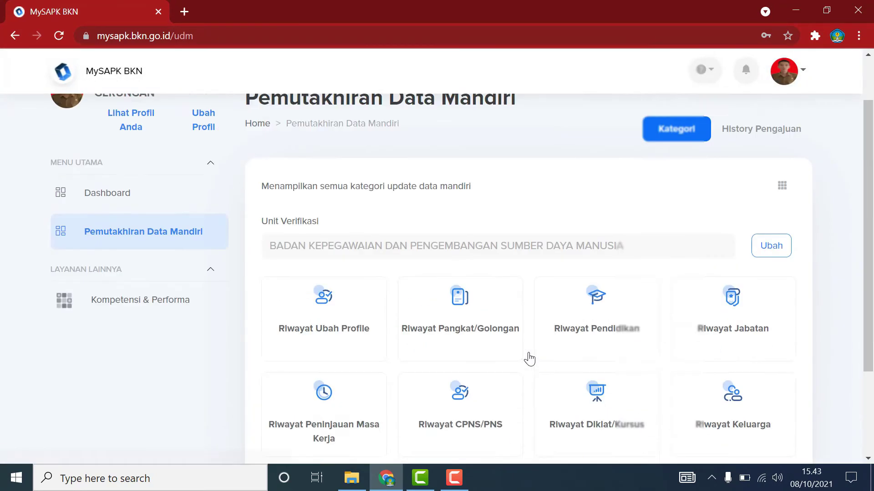
# Open the Anak list in Riwayat Keluarga and start editing the second child's record.
pyautogui.scroll(-5, 528, 359)
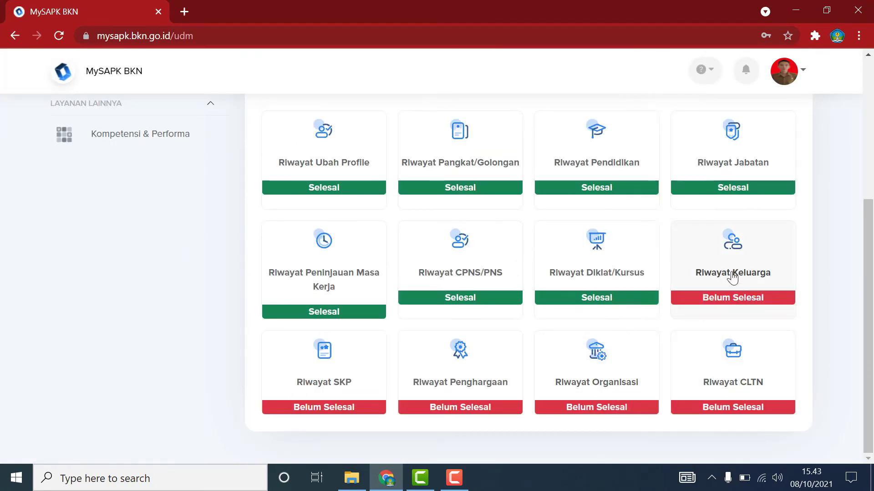
pyautogui.click(744, 282)
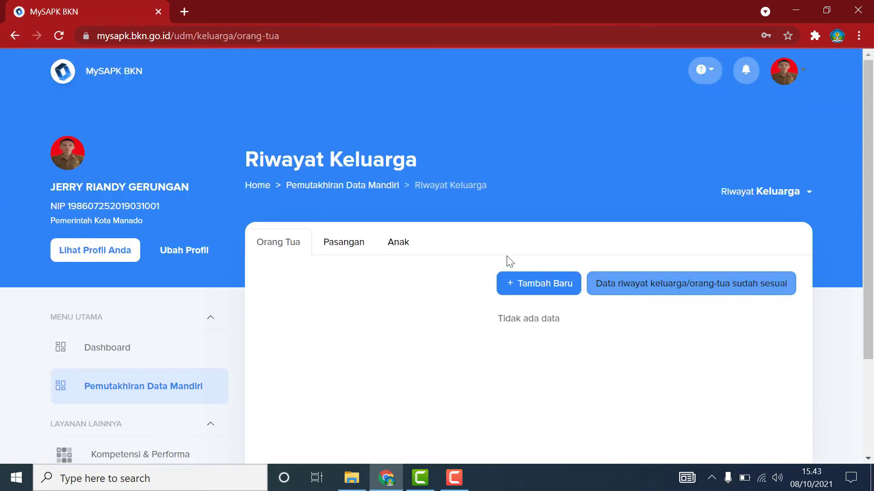
pyautogui.click(397, 243)
pyautogui.scroll(-2, 659, 361)
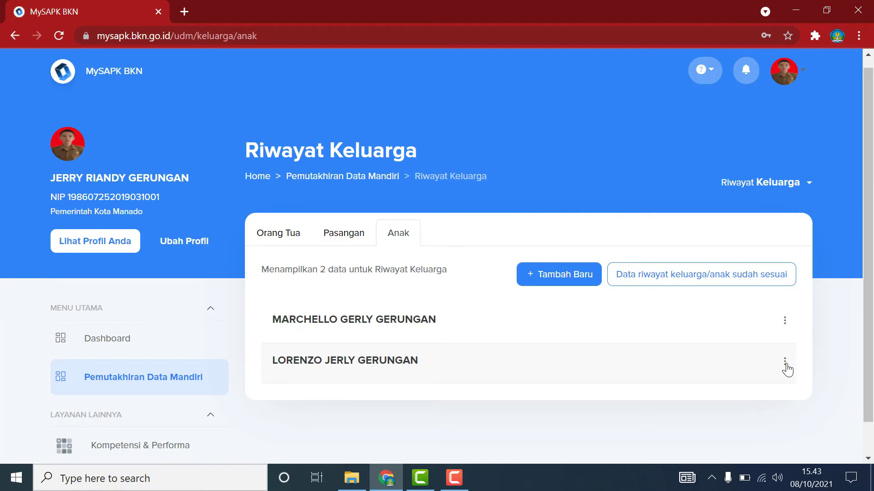
pyautogui.click(784, 363)
pyautogui.click(723, 399)
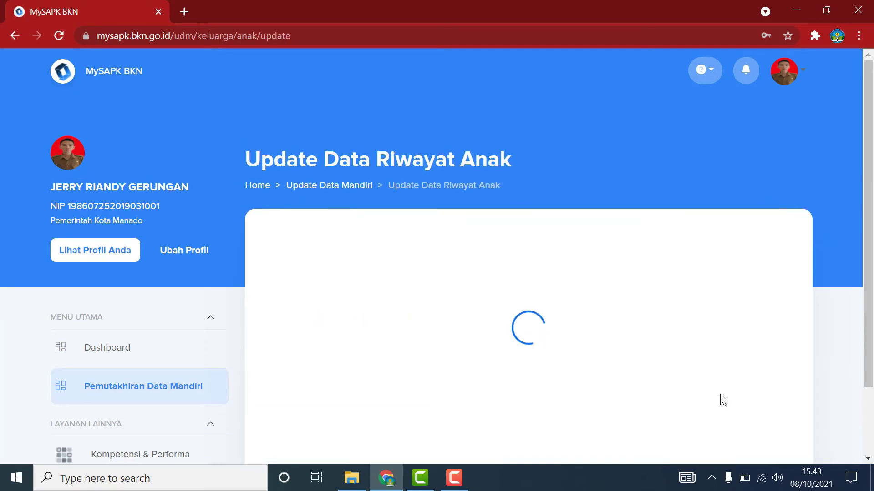
# Set the listed mother as the child's parent and Status Anak to KANDUNG.
pyautogui.click(776, 290)
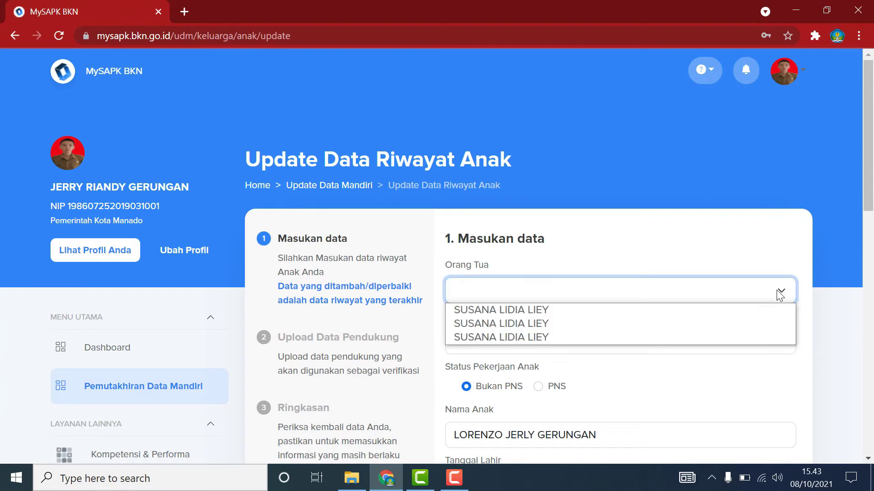
pyautogui.click(572, 310)
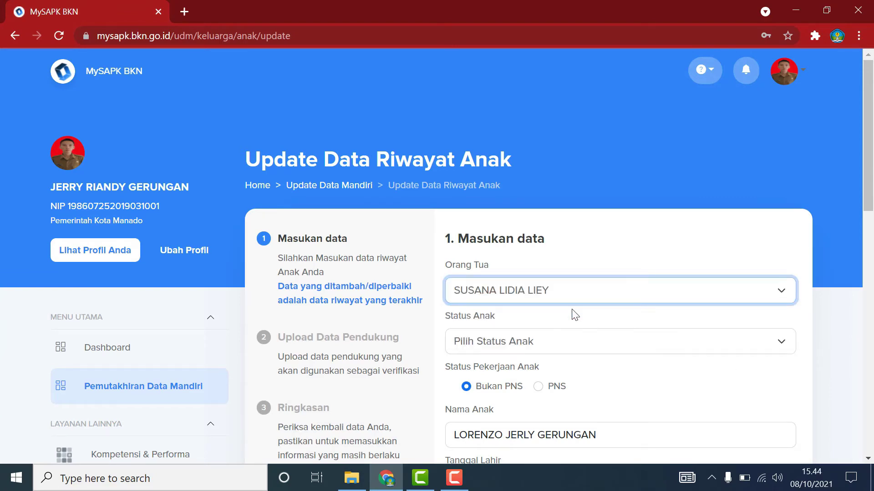
pyautogui.click(774, 342)
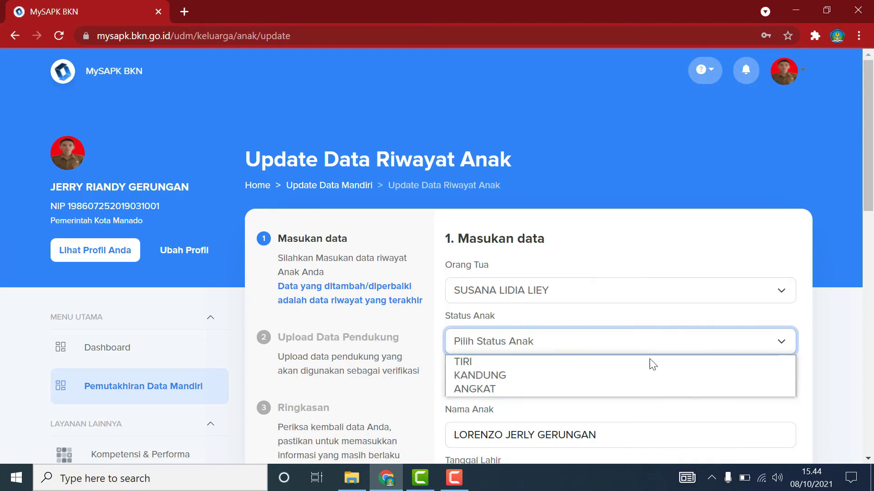
pyautogui.click(521, 381)
pyautogui.scroll(-5, 670, 378)
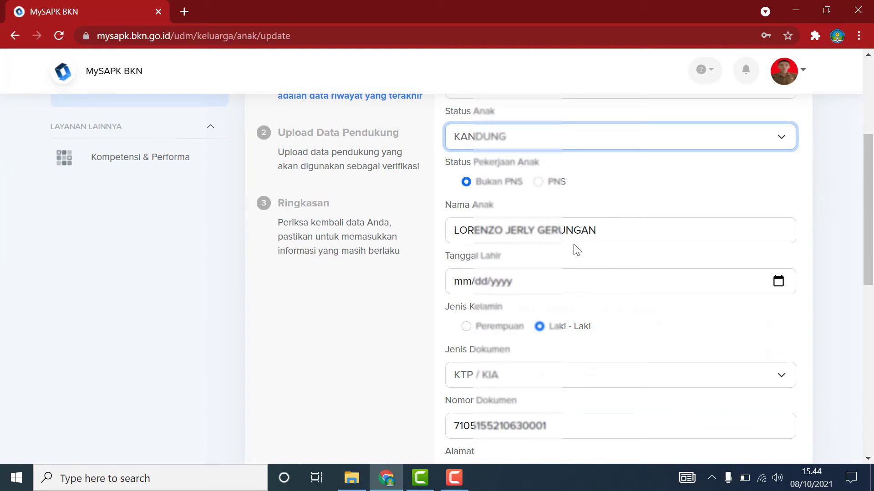
# Set the second child's Tanggal Lahir to 26 January 2014.
pyautogui.click(778, 281)
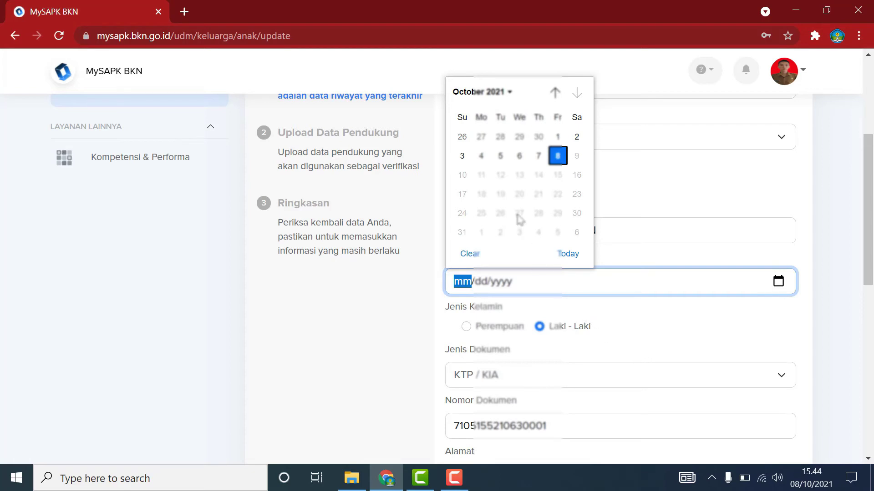
pyautogui.click(501, 96)
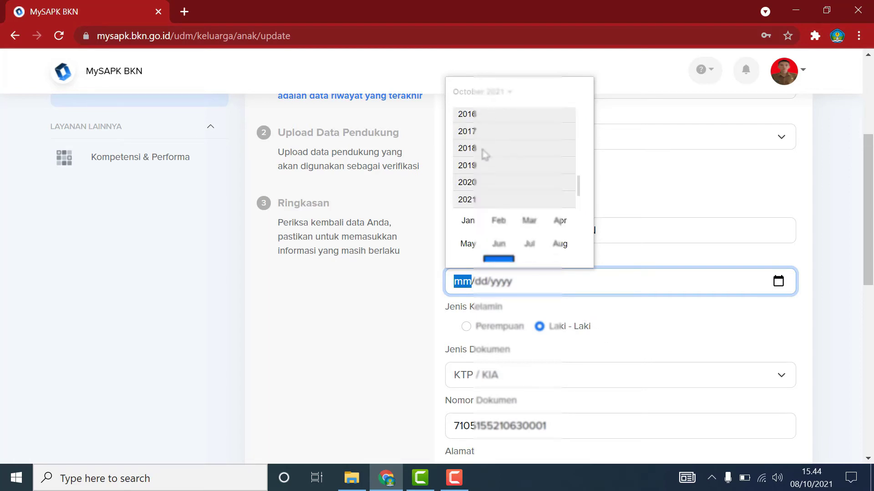
pyautogui.click(471, 113)
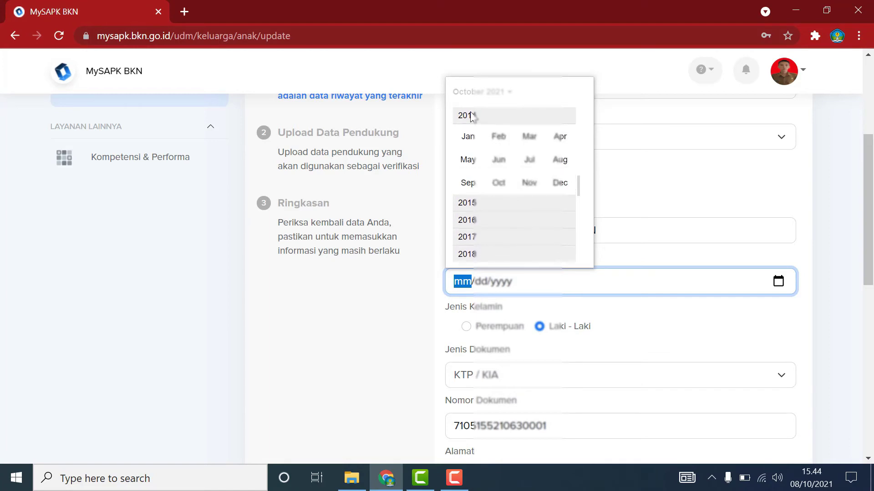
pyautogui.click(474, 139)
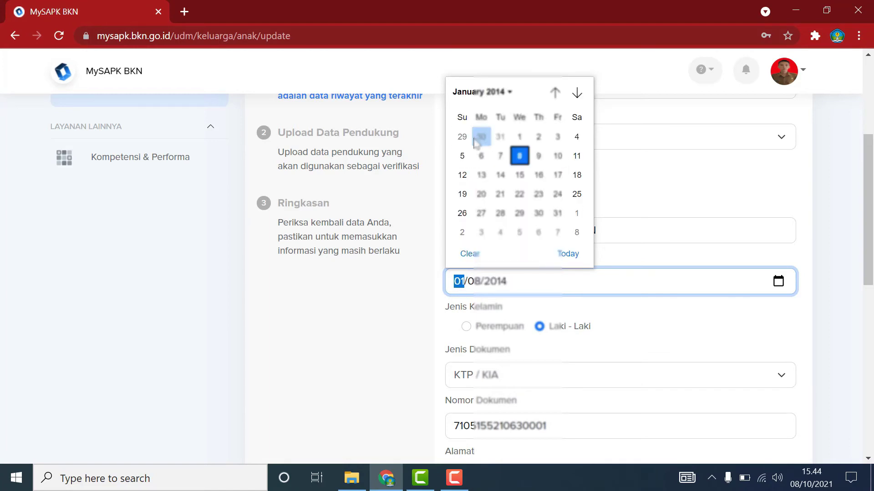
pyautogui.click(538, 175)
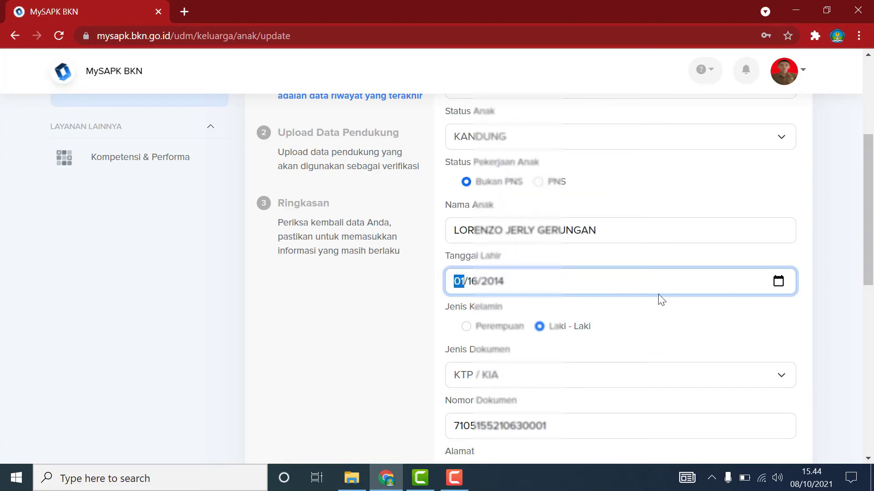
pyautogui.click(779, 284)
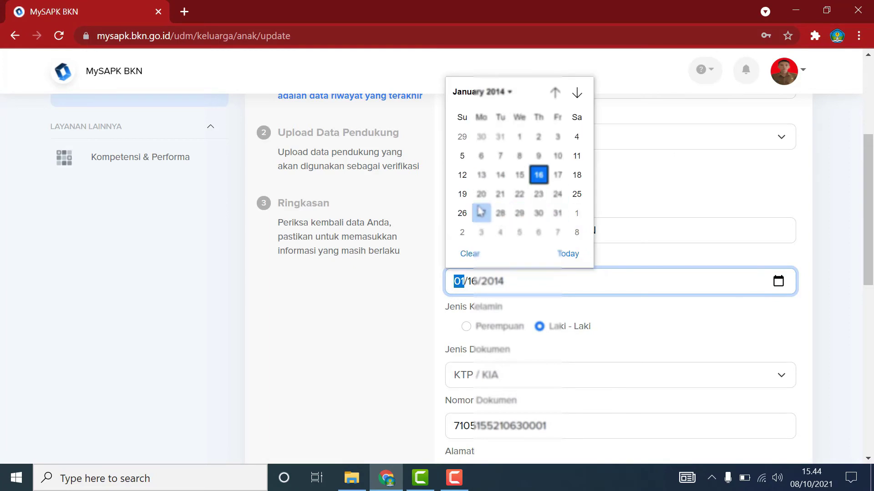
pyautogui.click(463, 212)
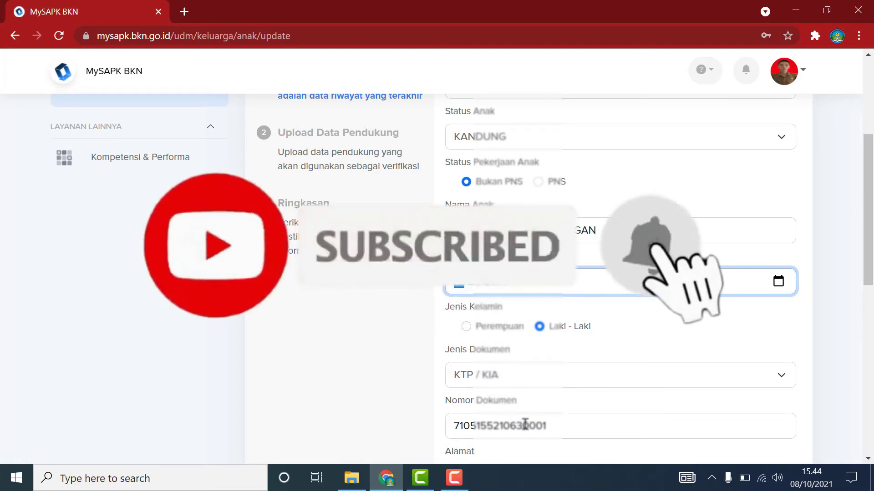
# Replace the Nomor Dokumen with the child's corrected KTP/KIA number.
pyautogui.scroll(-1, 524, 424)
pyautogui.scroll(-6, 524, 423)
pyautogui.scroll(3, 542, 386)
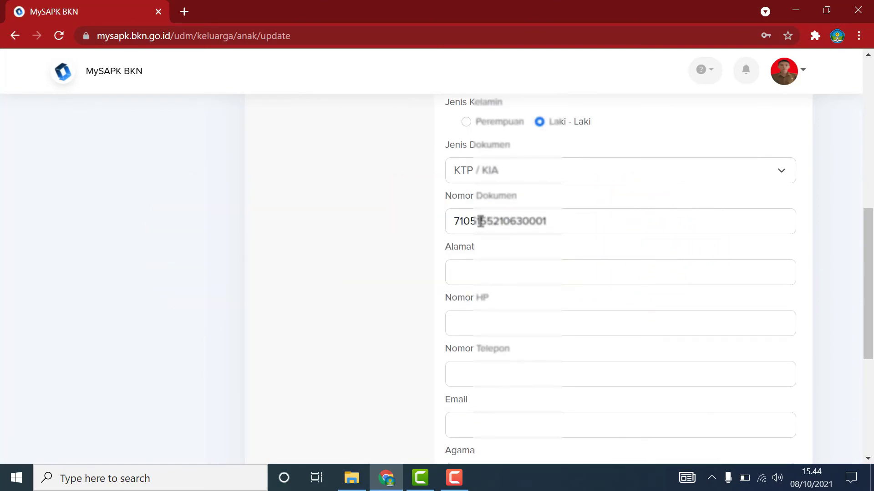
pyautogui.moveTo(564, 223); pyautogui.dragTo(419, 217)
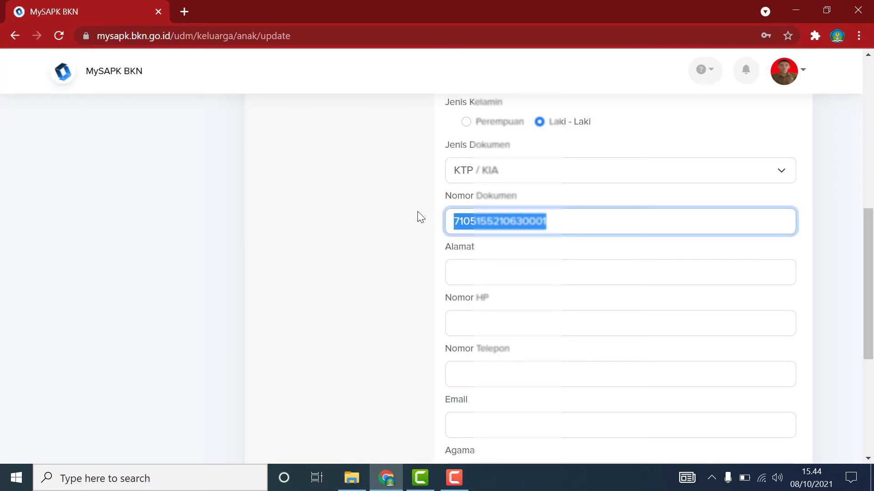
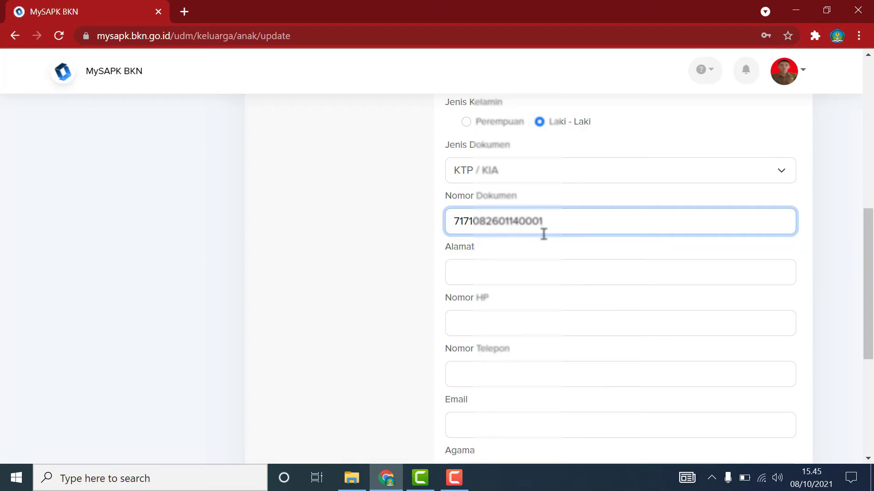
# Fill in the child's address in the Alamat field.
pyautogui.click(533, 272)
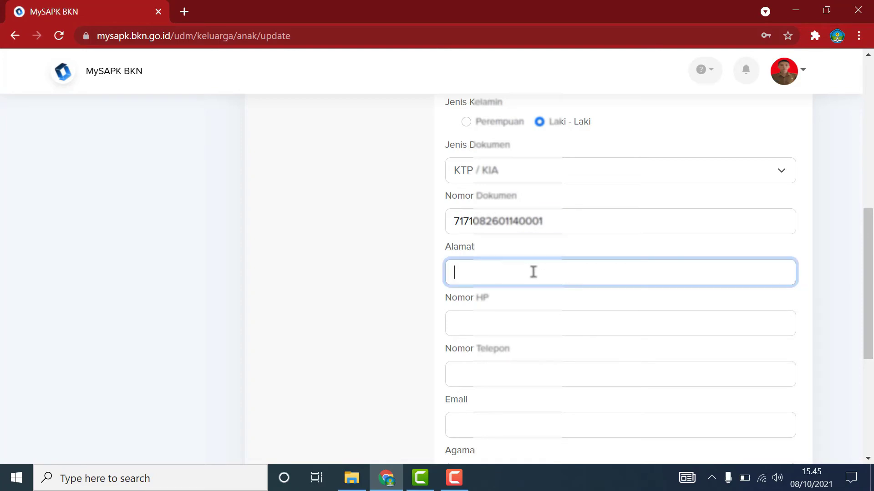
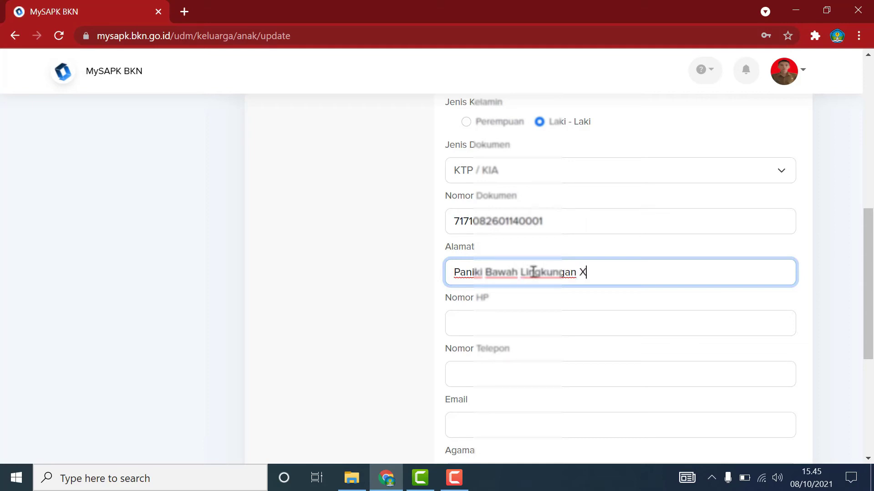
pyautogui.click(834, 264)
pyautogui.scroll(-5, 739, 284)
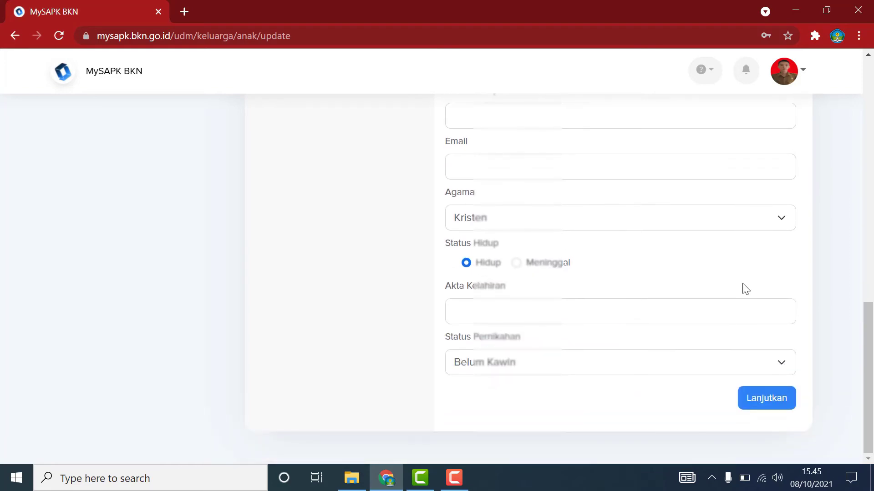
# Enter the second child's birth certificate number and continue to the upload step.
pyautogui.click(717, 308)
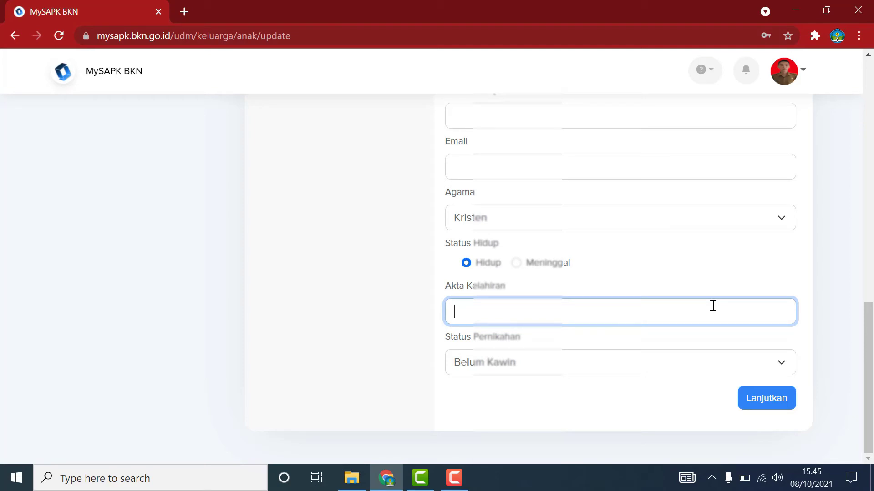
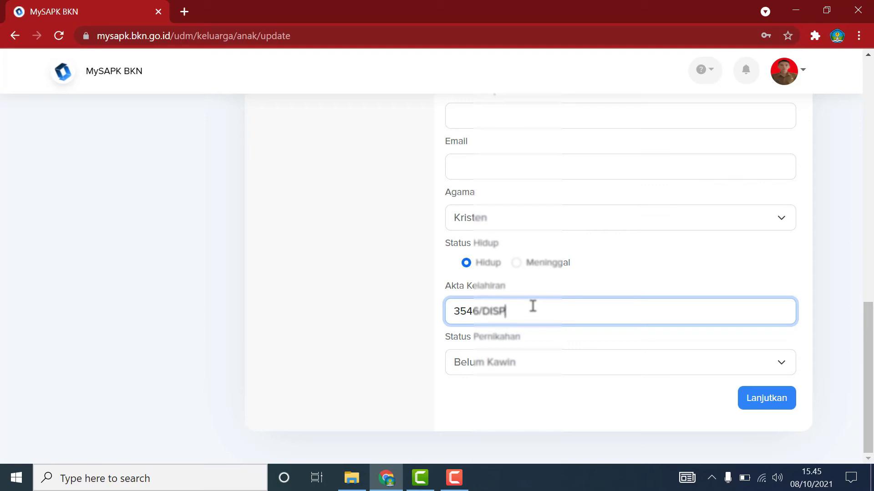
pyautogui.click(769, 400)
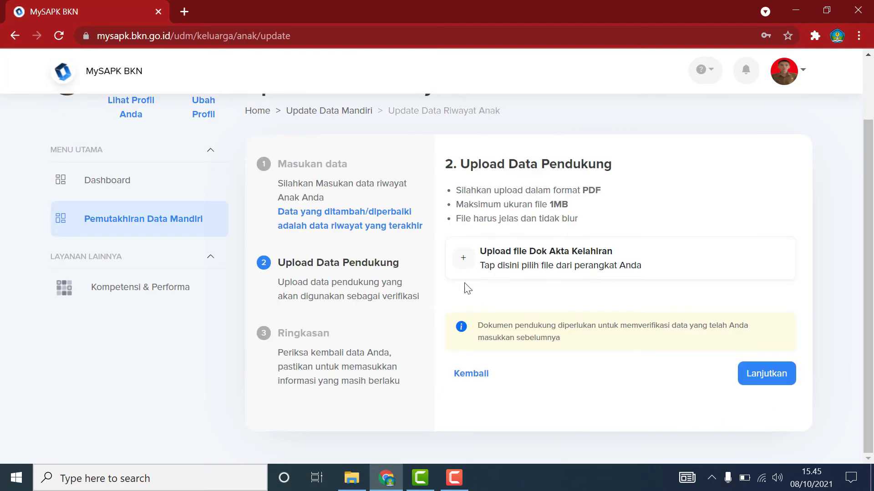
# Upload this child's birth certificate PDF, Dok Akta Kelahiran.pdf, and continue to Ringkasan.
pyautogui.click(600, 270)
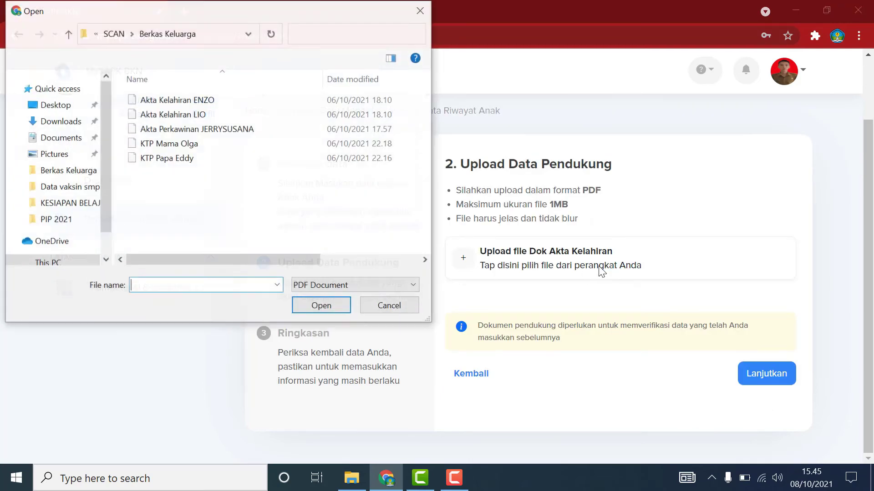
pyautogui.click(156, 118)
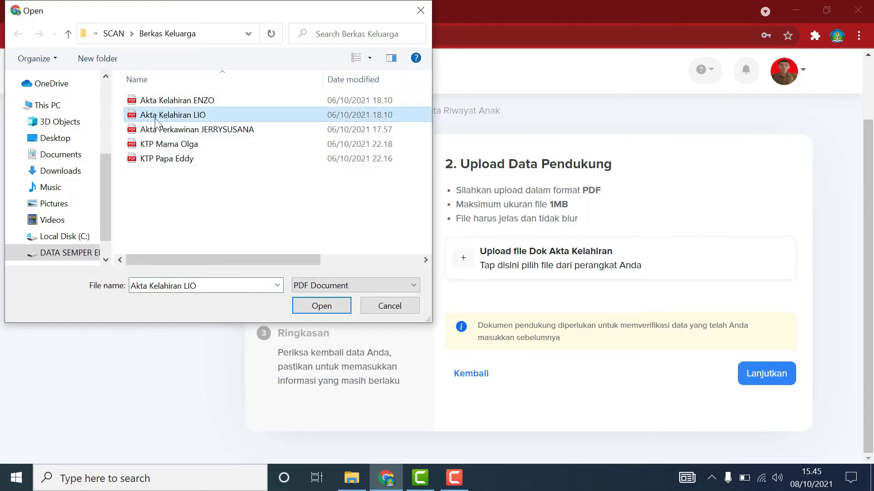
pyautogui.click(209, 101)
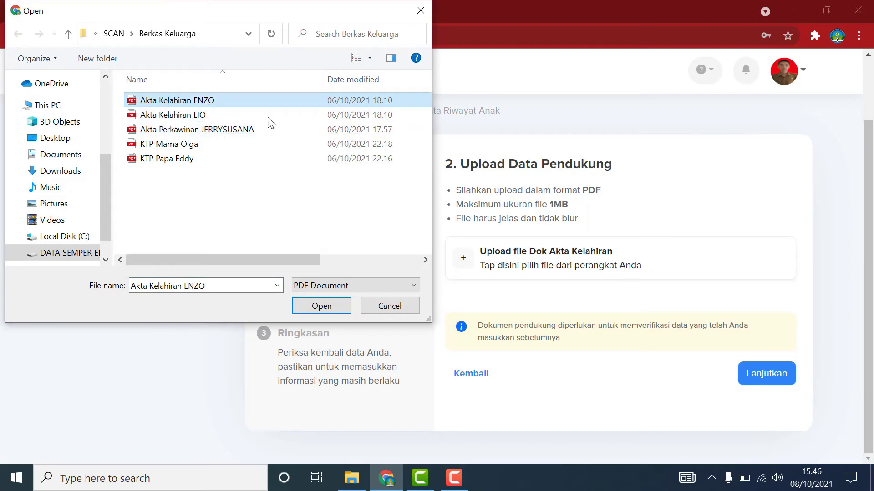
pyautogui.click(325, 306)
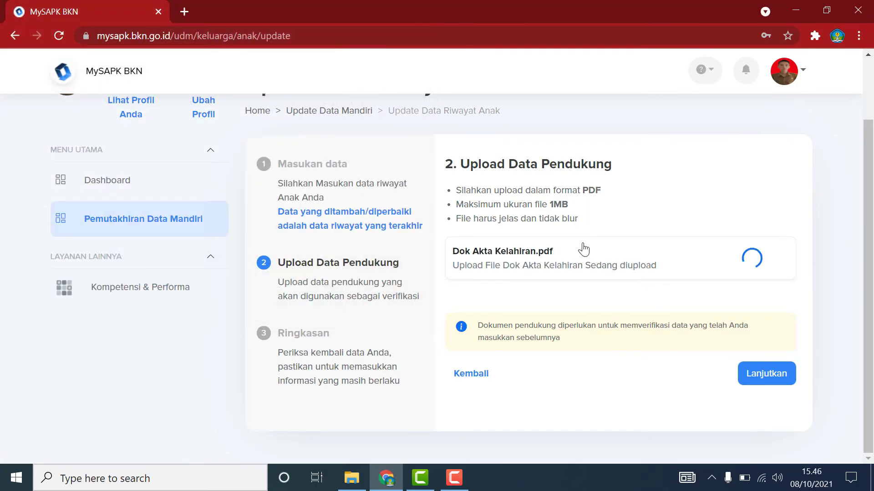
pyautogui.click(753, 373)
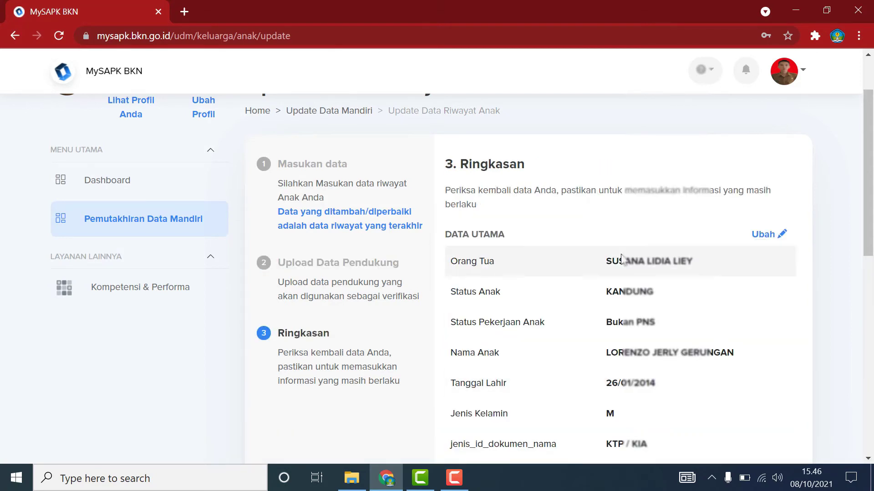
# Review the summary, tick the declaration and submit the child's update with Kirim.
pyautogui.scroll(-3, 664, 337)
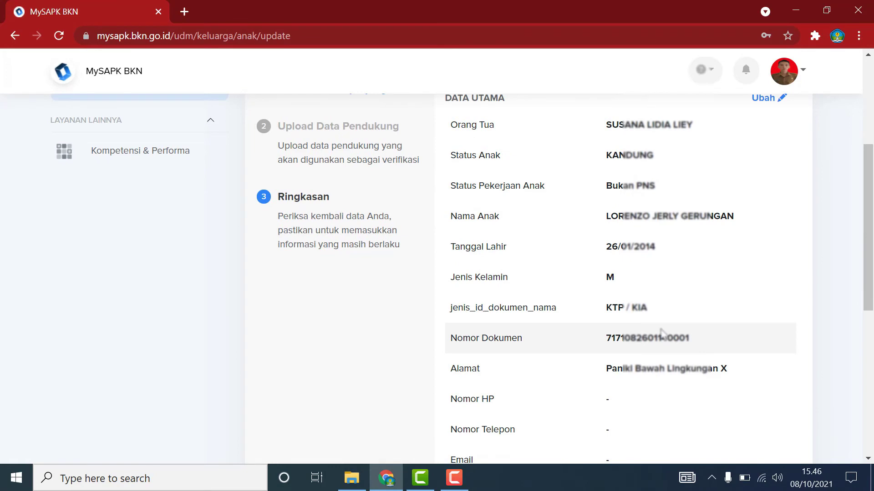
pyautogui.scroll(-2, 661, 328)
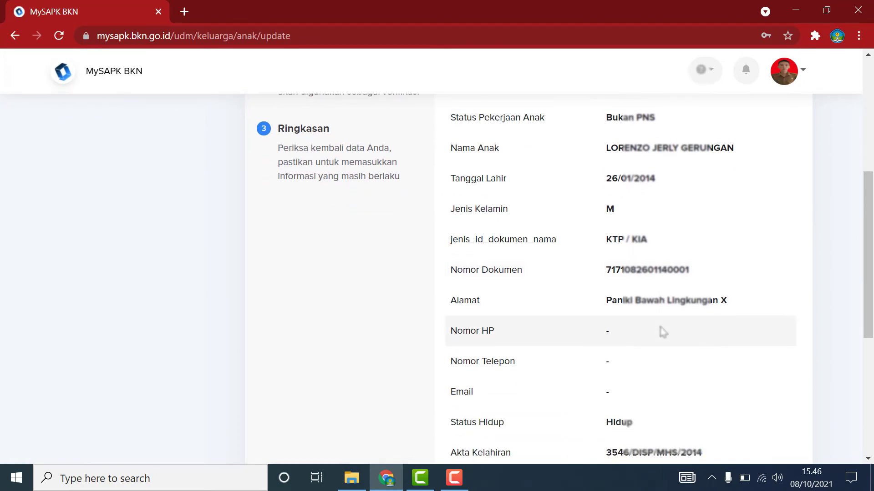
pyautogui.scroll(-1, 662, 332)
pyautogui.scroll(-4, 662, 332)
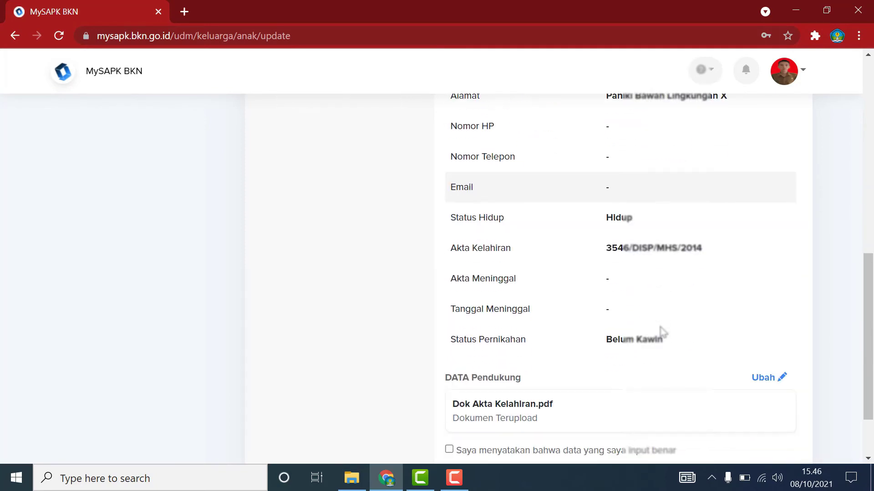
pyautogui.scroll(-2, 662, 332)
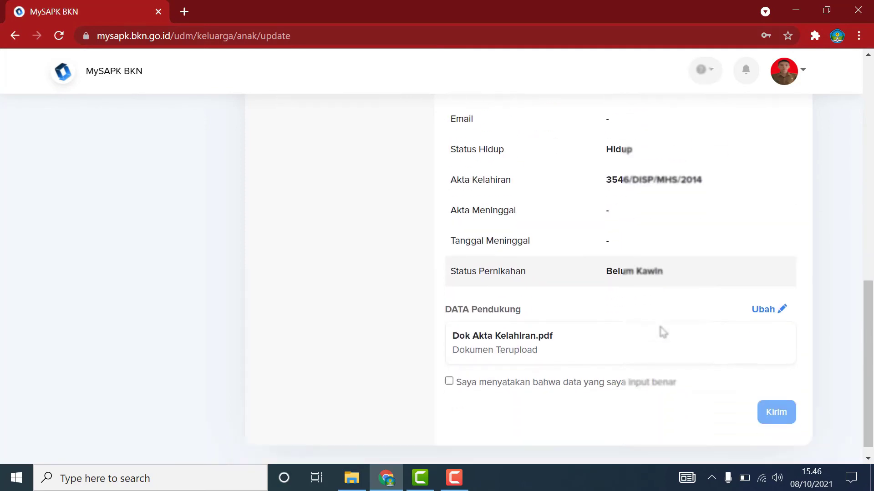
pyautogui.click(449, 383)
pyautogui.click(782, 415)
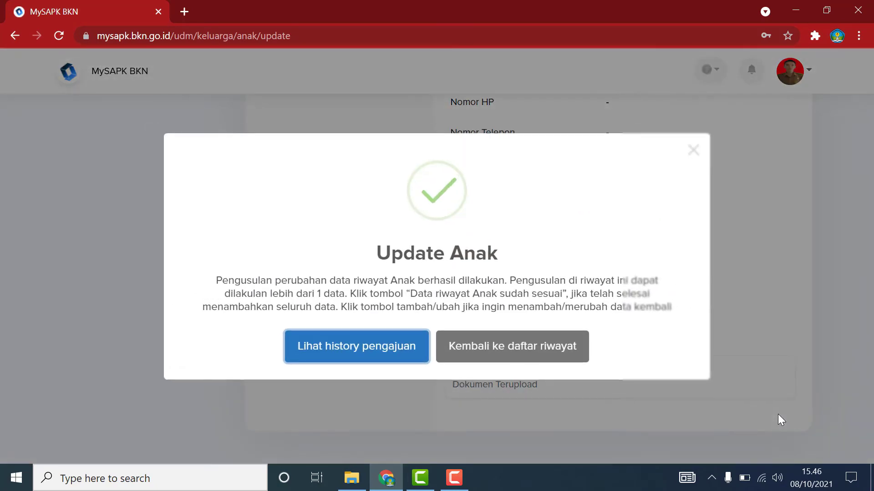
# Verify the Anak tab lists two records and look over the submission history.
pyautogui.click(525, 349)
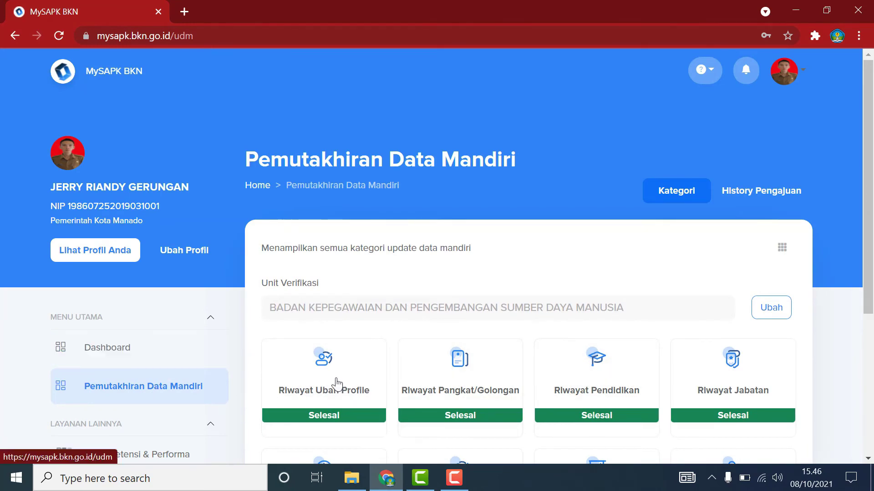
pyautogui.scroll(-5, 795, 392)
pyautogui.click(738, 287)
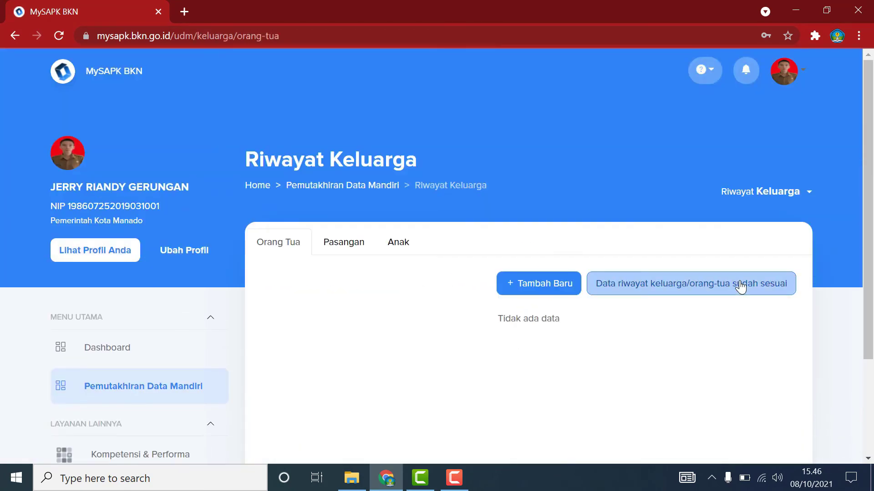
pyautogui.click(415, 243)
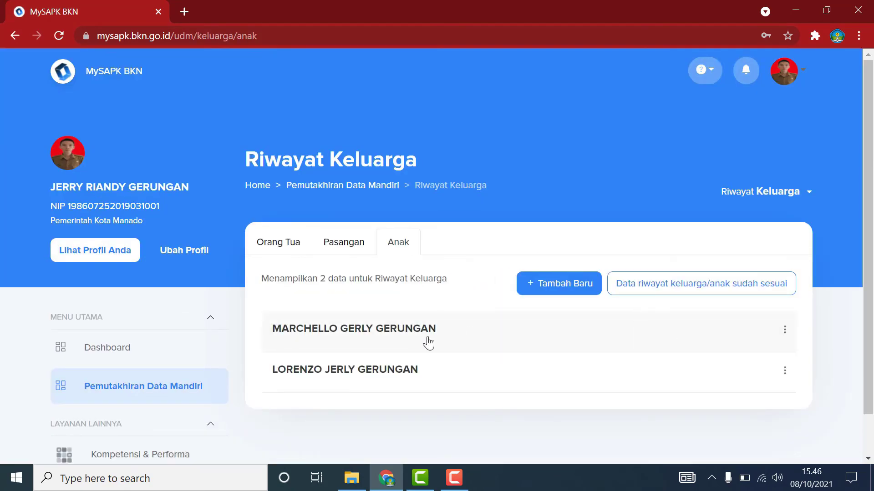
pyautogui.moveTo(263, 278); pyautogui.dragTo(444, 268)
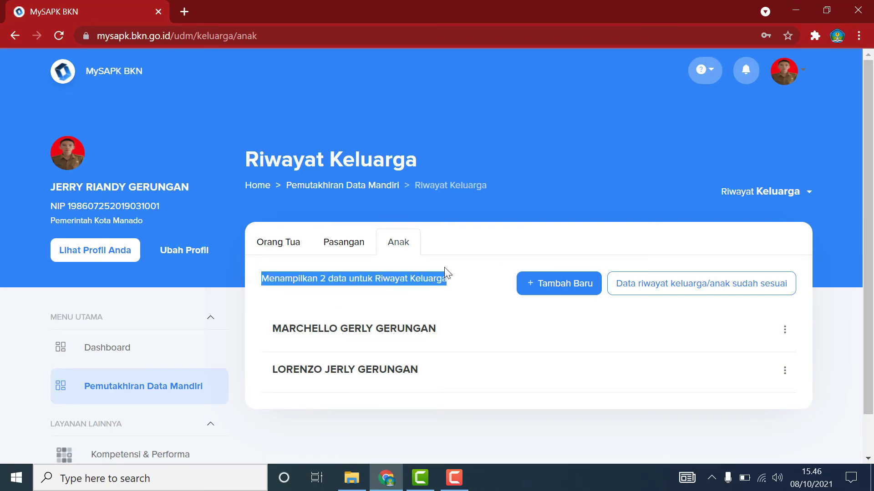
pyautogui.click(207, 394)
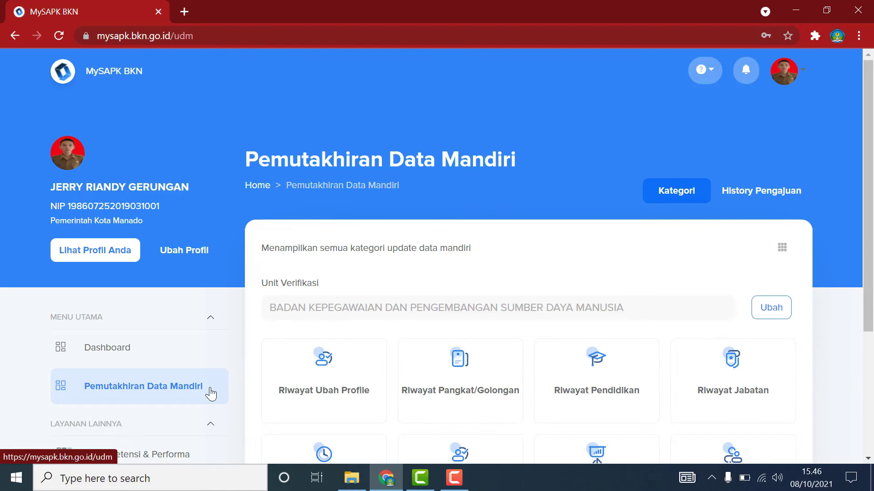
pyautogui.click(725, 189)
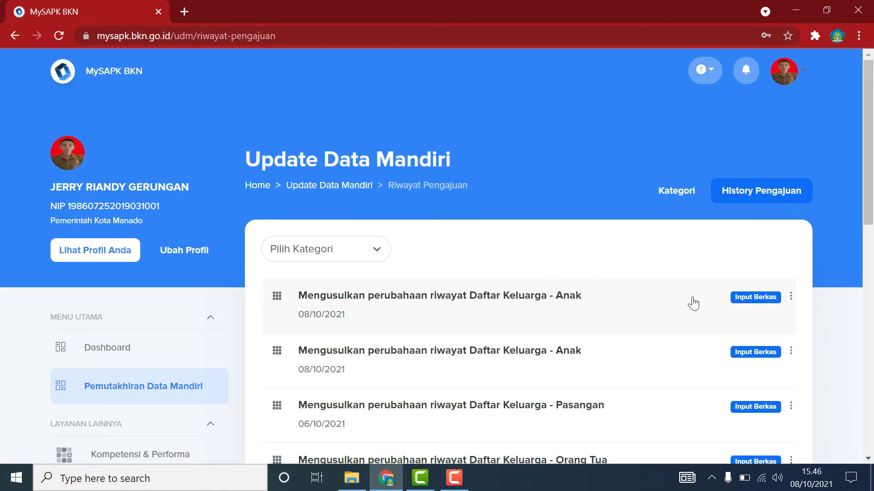
pyautogui.click(179, 384)
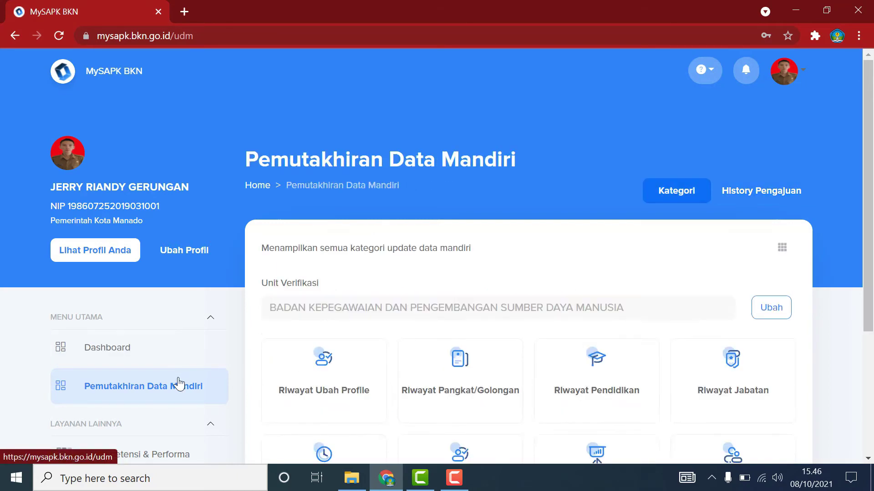
# Confirm 'Data riwayat keluarga/anak sudah sesuai' and accept with Iya.
pyautogui.scroll(-5, 767, 374)
pyautogui.click(741, 276)
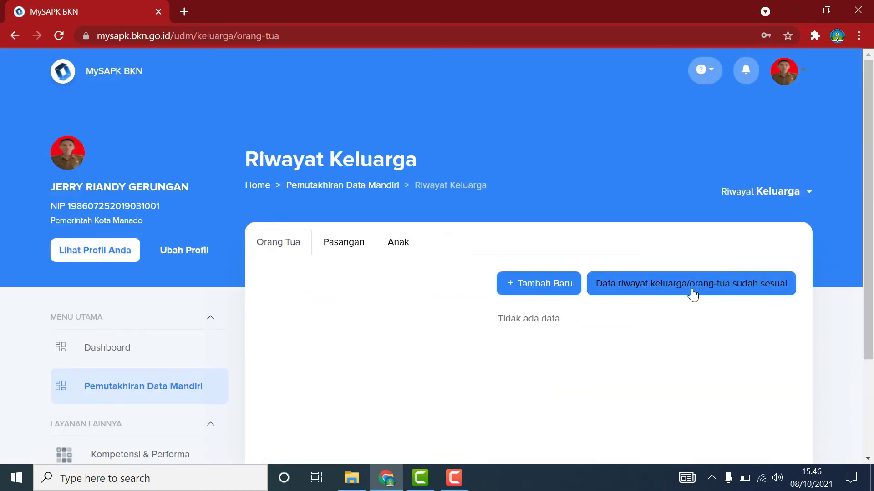
pyautogui.click(403, 244)
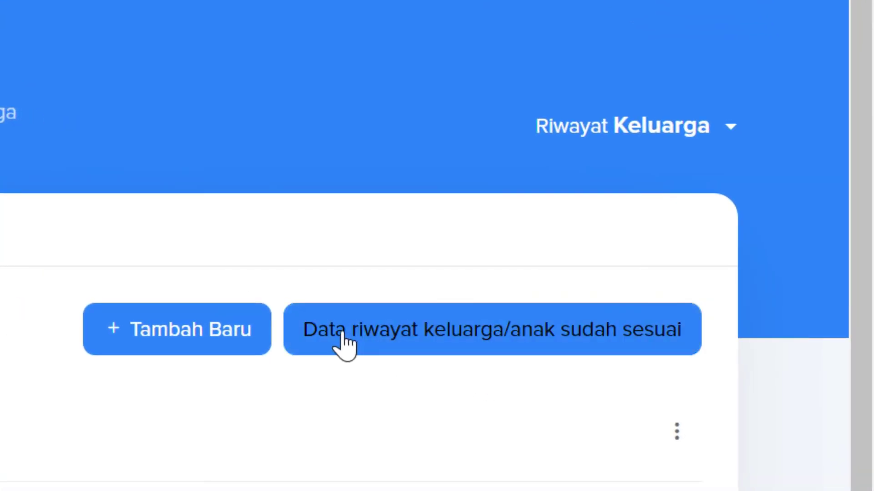
pyautogui.click(619, 332)
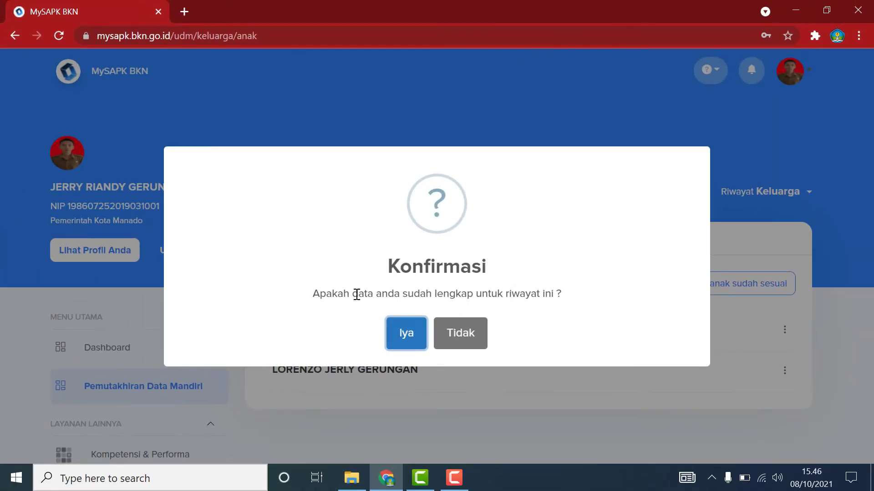
pyautogui.click(405, 333)
pyautogui.scroll(-5, 731, 389)
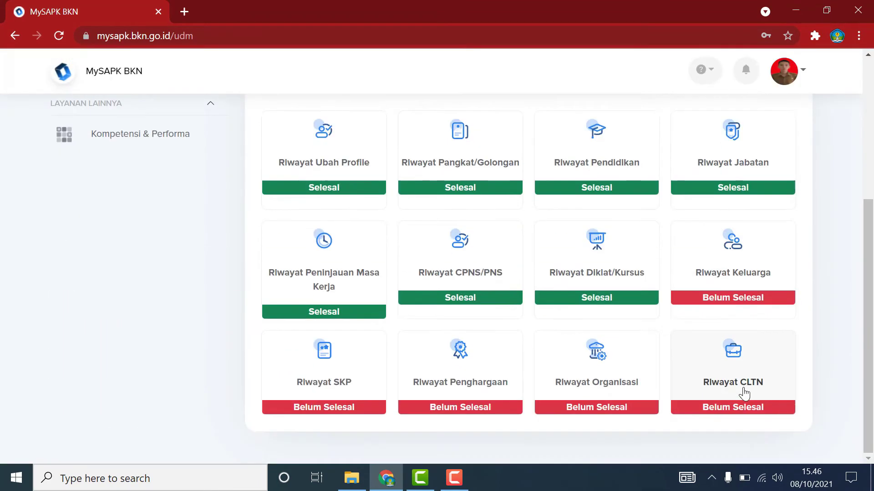
# Open the spouse record's Ubah Data form from the Pasangan tab of Riwayat Keluarga.
pyautogui.click(725, 277)
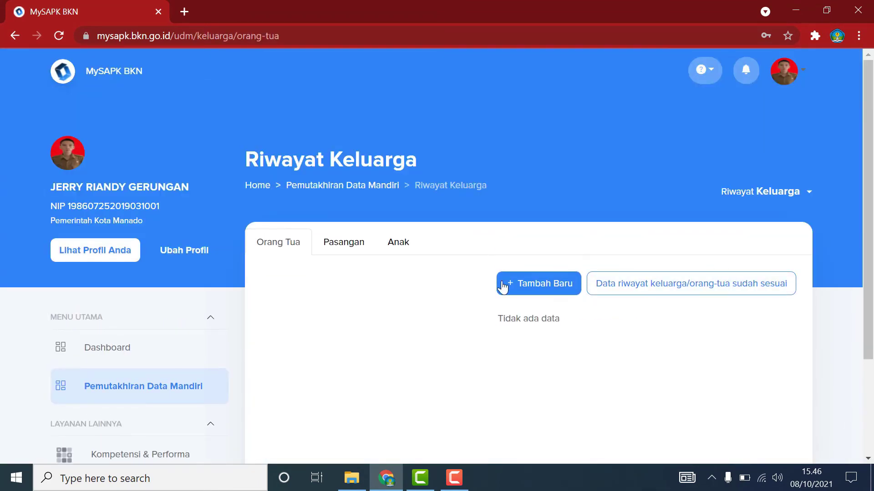
pyautogui.click(351, 247)
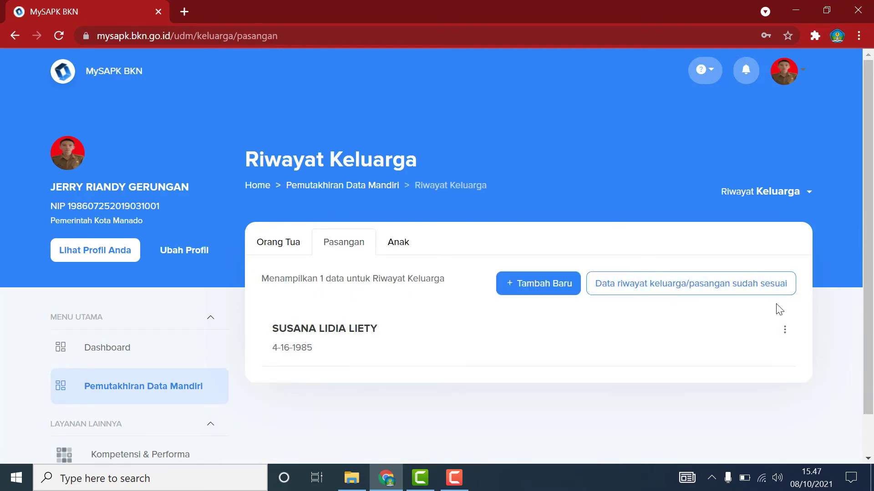
pyautogui.click(785, 334)
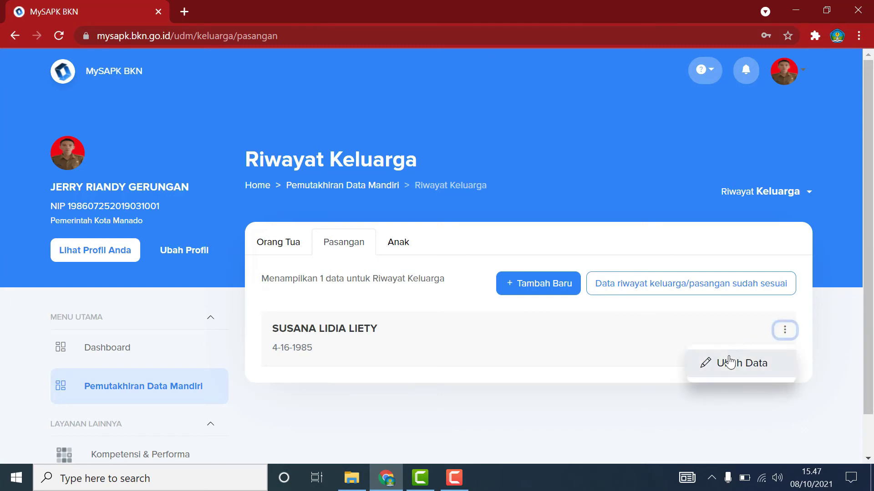
pyautogui.click(730, 361)
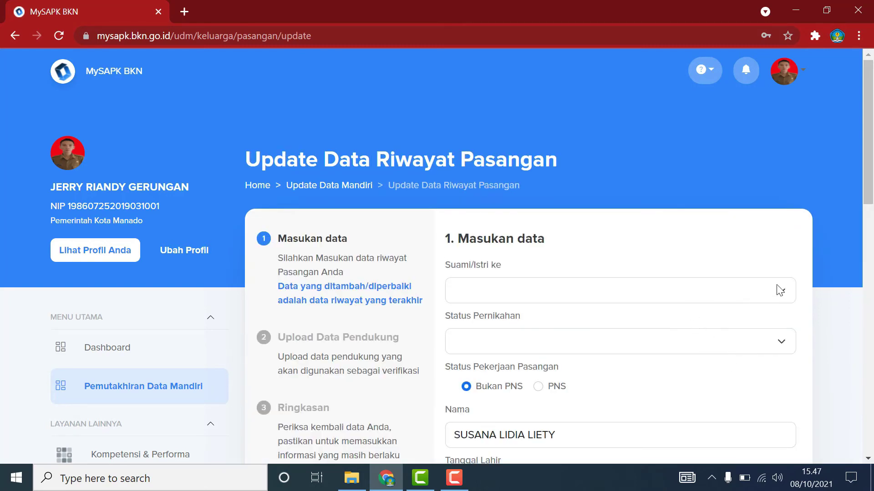
# Set Suami/Istri ke to 1 and Status Pernikahan to Menikah, then go to the Nama field.
pyautogui.click(780, 290)
pyautogui.click(499, 310)
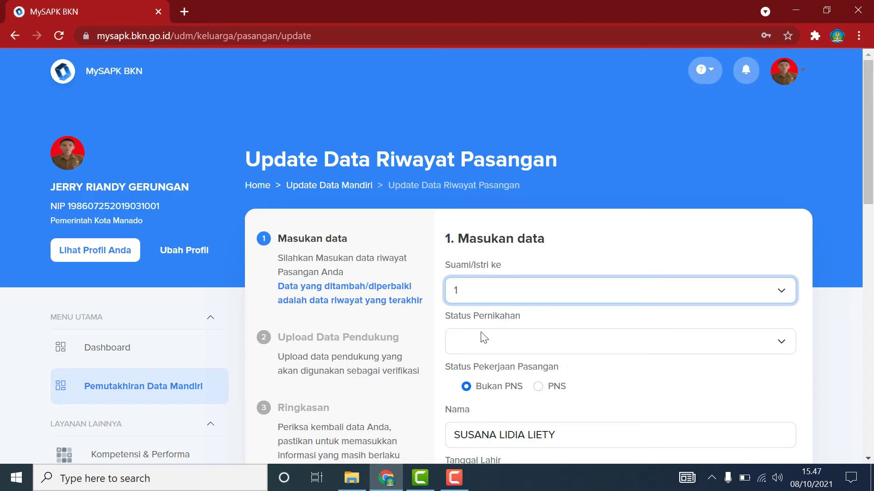
pyautogui.click(780, 347)
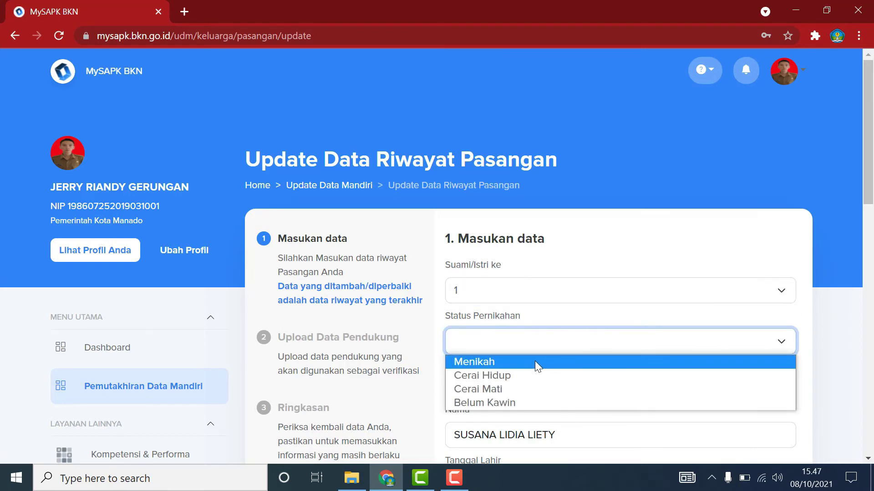
pyautogui.click(498, 362)
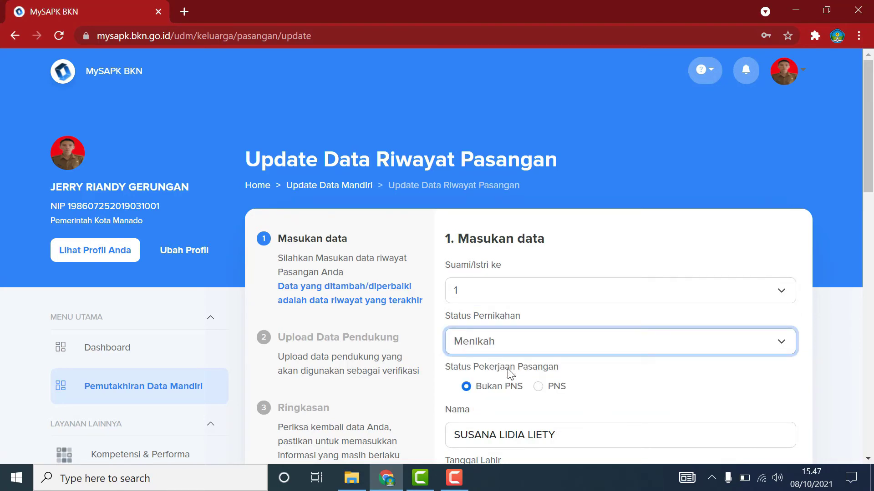
pyautogui.scroll(-1, 636, 406)
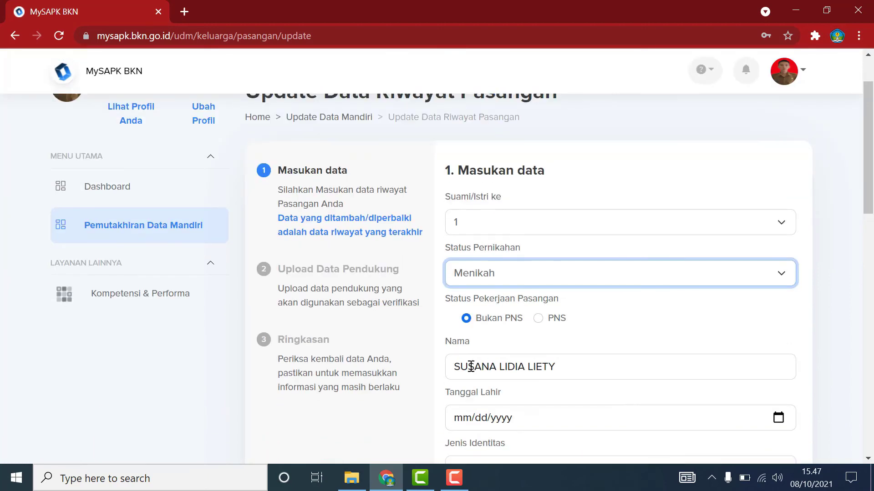
pyautogui.click(547, 368)
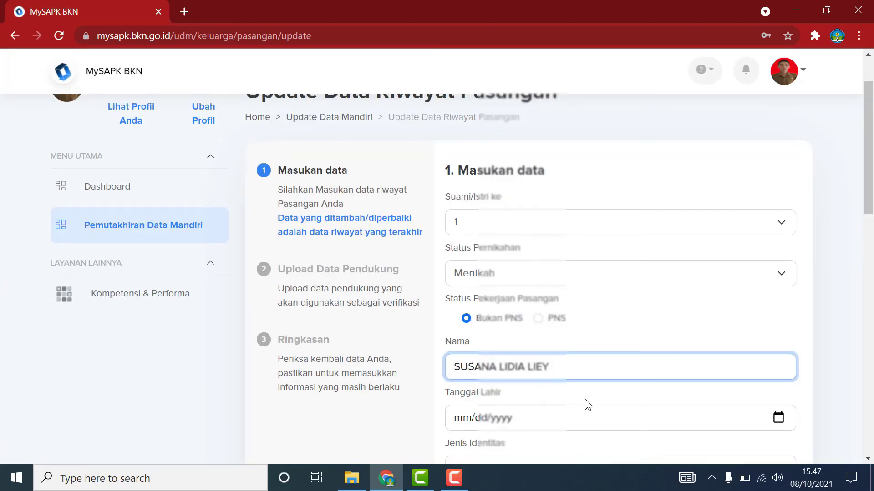
pyautogui.scroll(-3, 588, 405)
pyautogui.click(777, 281)
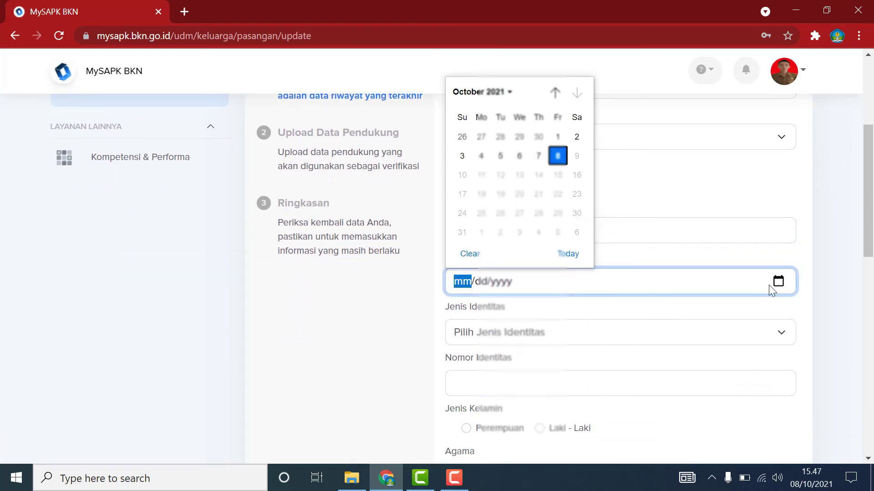
pyautogui.click(494, 92)
pyautogui.scroll(1, 479, 136)
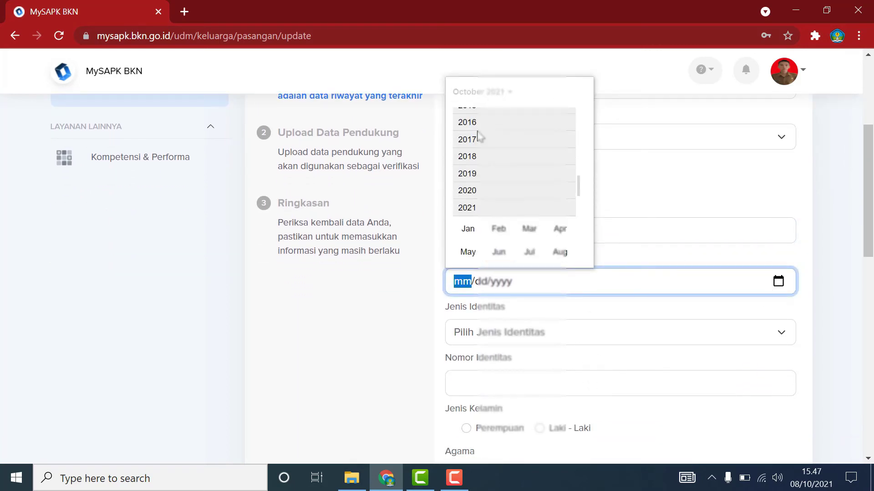
pyautogui.scroll(7, 480, 137)
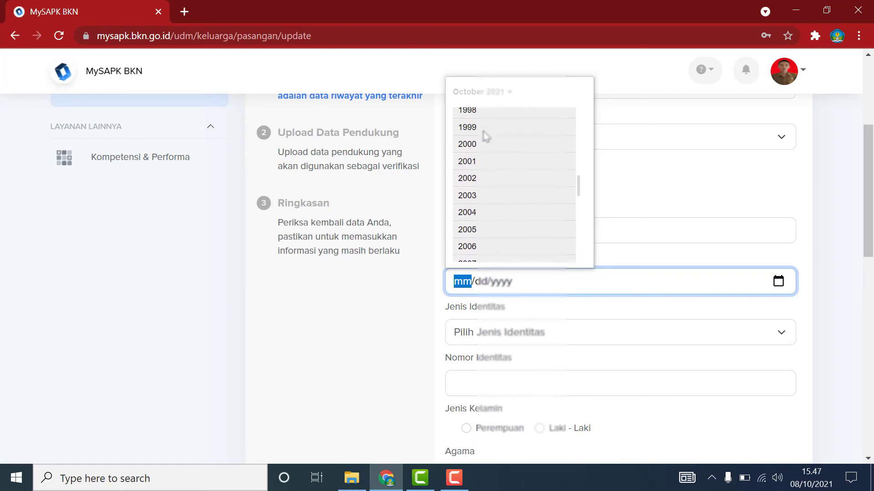
pyautogui.scroll(4, 485, 136)
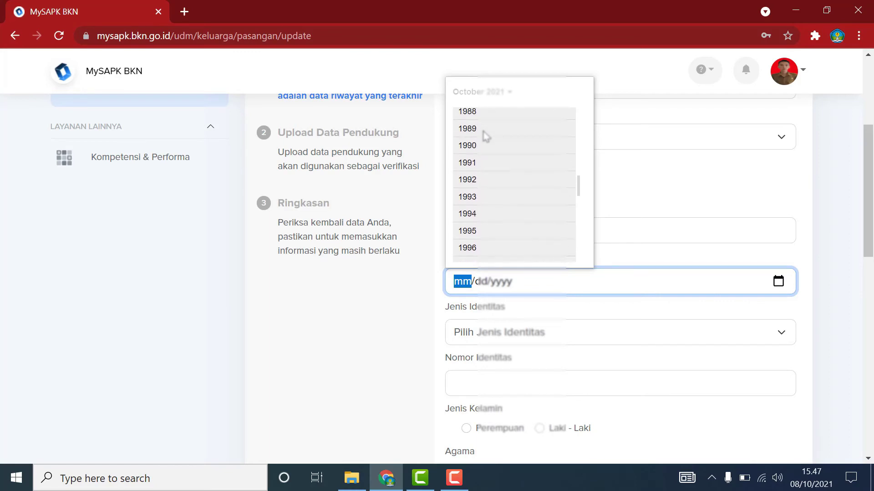
pyautogui.scroll(3, 486, 136)
pyautogui.click(475, 129)
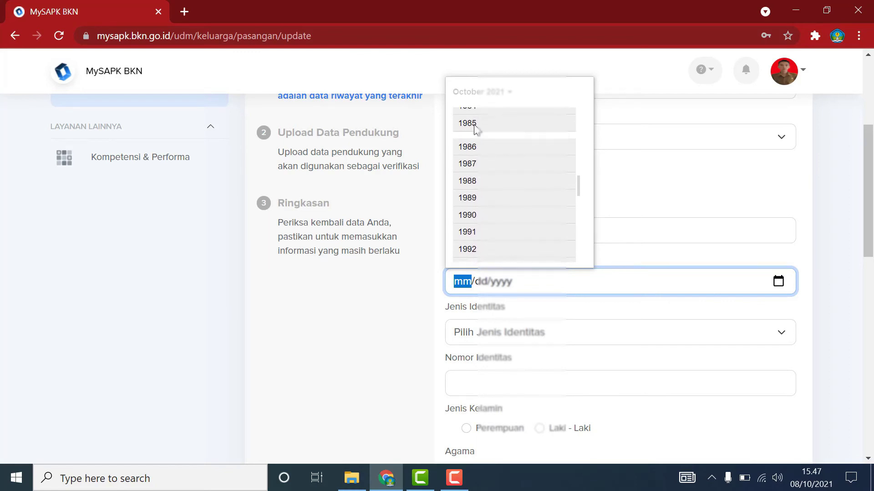
pyautogui.click(559, 137)
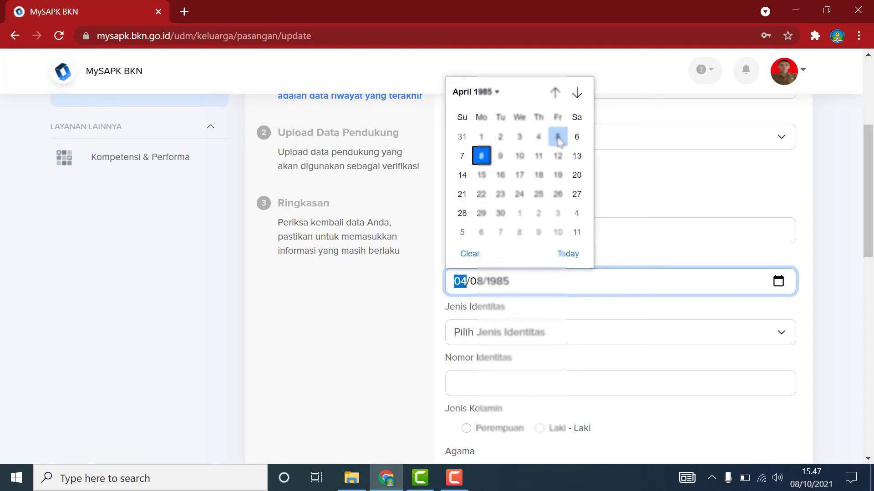
pyautogui.click(500, 176)
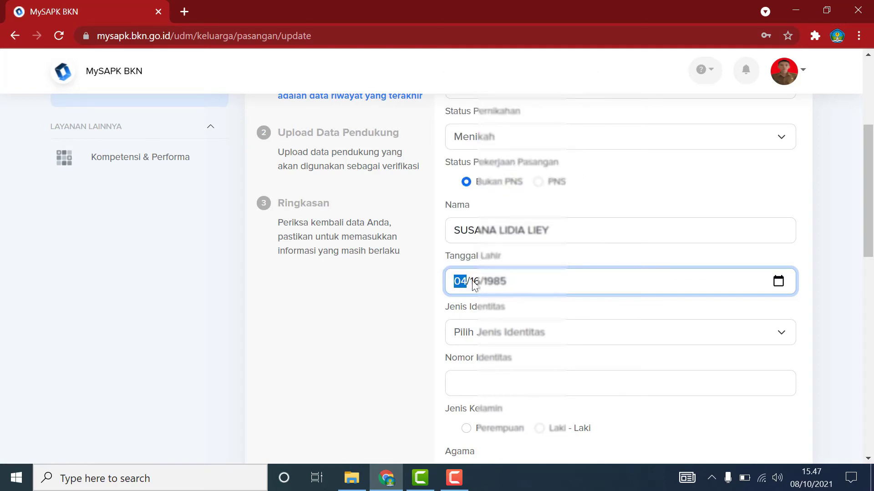
# Choose KTP / KIA as the identity type and enter the spouse's identity number.
pyautogui.click(518, 327)
pyautogui.click(501, 354)
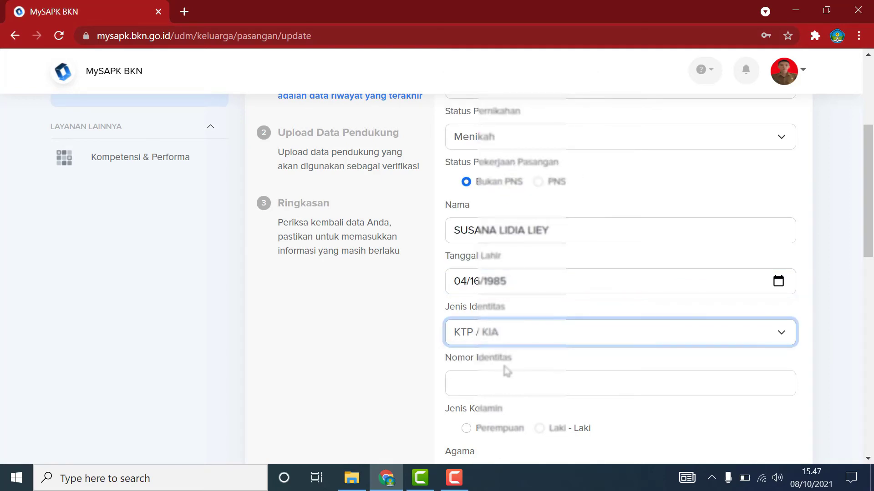
pyautogui.click(503, 379)
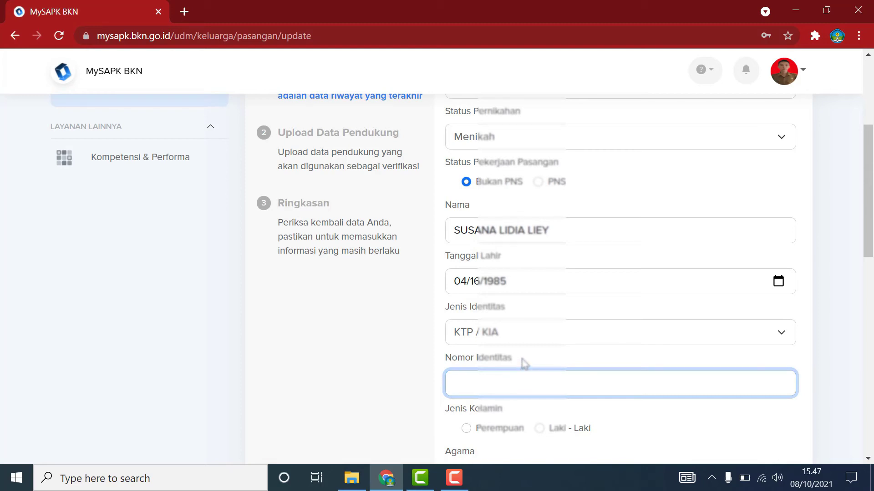
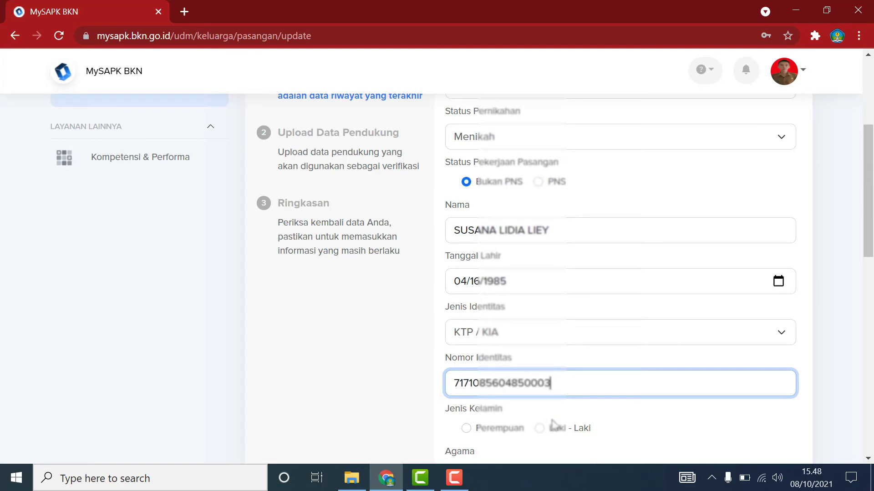
pyautogui.press('Tab')
# Mark the spouse as Perempuan, religion Kristen, and still living.
pyautogui.scroll(-5, 810, 378)
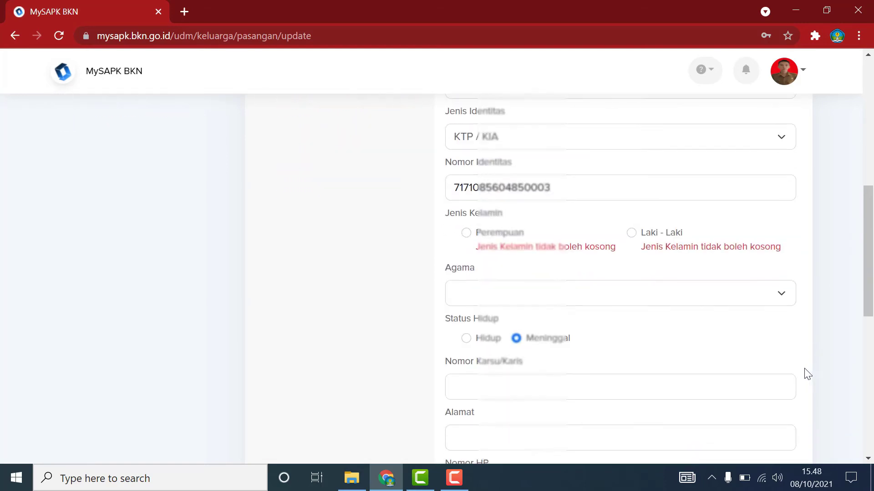
pyautogui.click(466, 228)
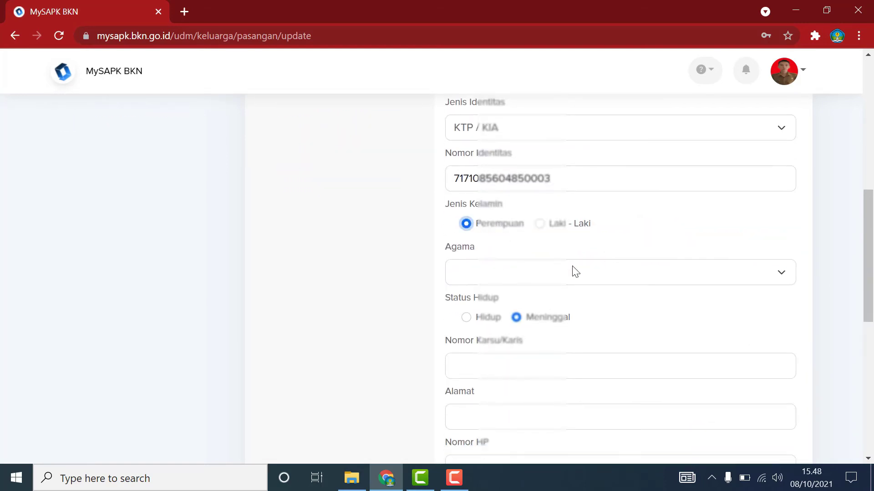
pyautogui.click(555, 277)
pyautogui.click(493, 312)
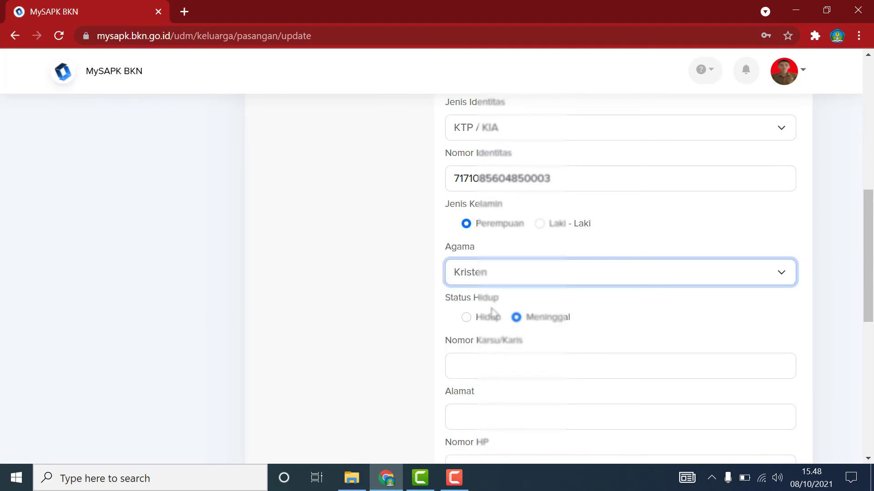
pyautogui.click(465, 317)
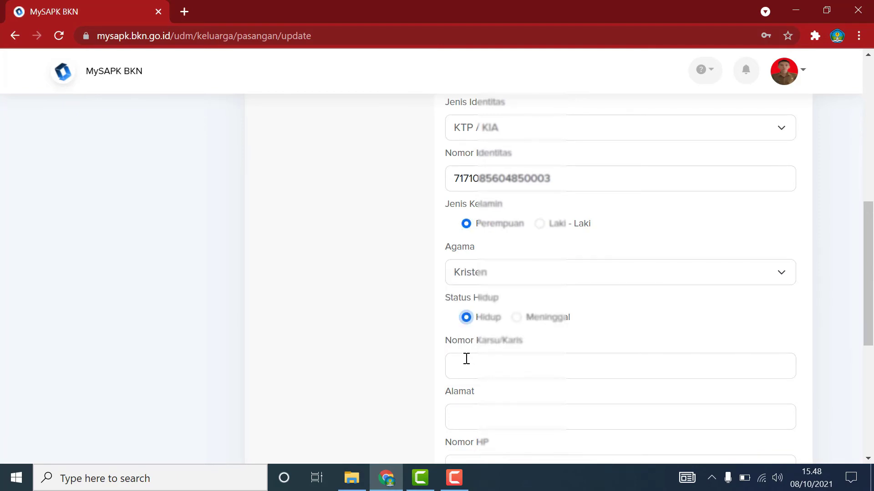
# Fill in the spouse's home address and mobile phone number.
pyautogui.scroll(-3, 466, 359)
pyautogui.click(491, 275)
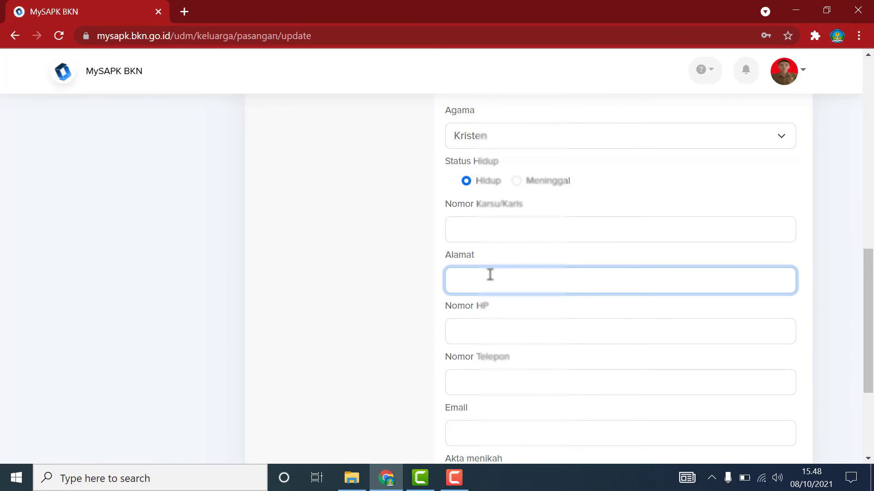
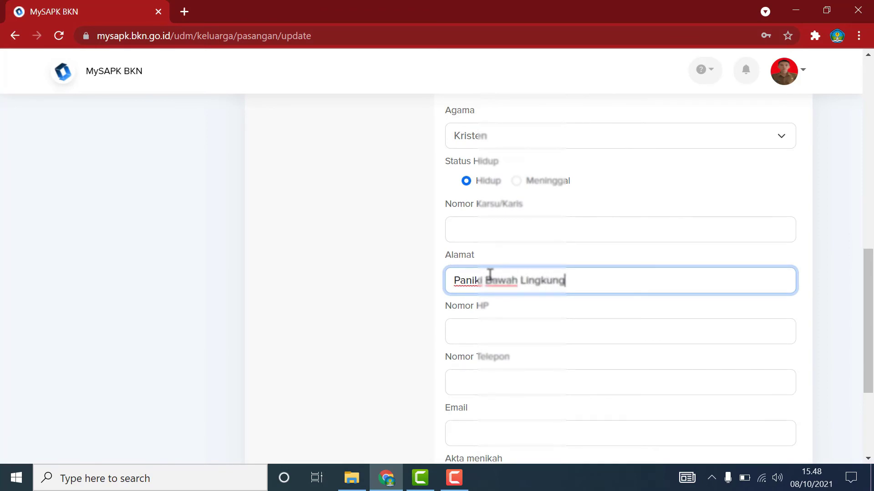
pyautogui.scroll(-1, 592, 351)
pyautogui.scroll(-1, 594, 351)
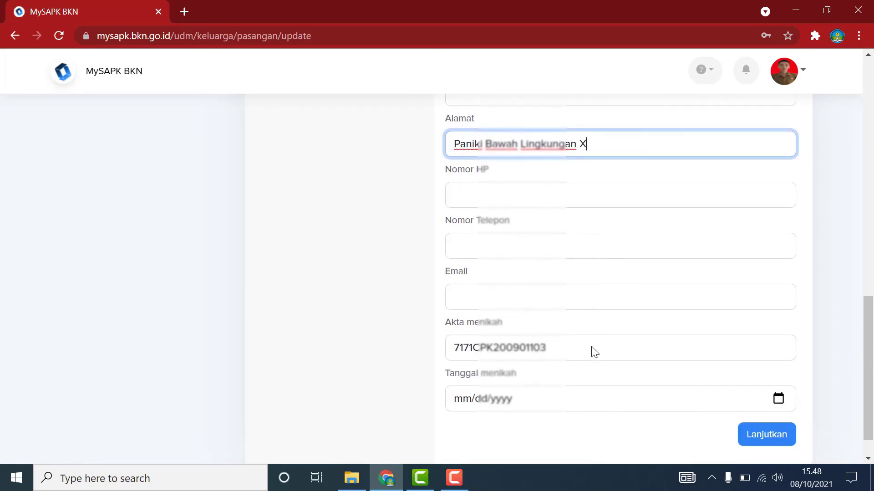
pyautogui.click(507, 201)
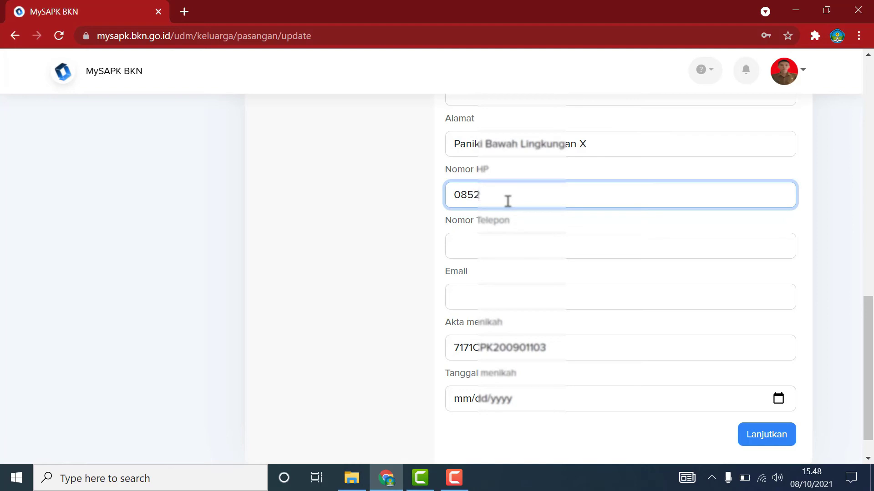
# Enter the spouse's e-mail address and move to the Akta menikah field.
pyautogui.click(504, 292)
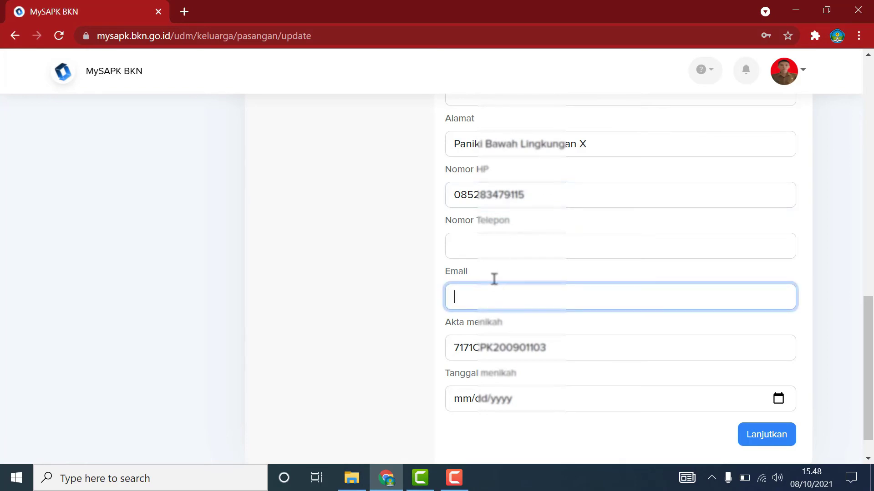
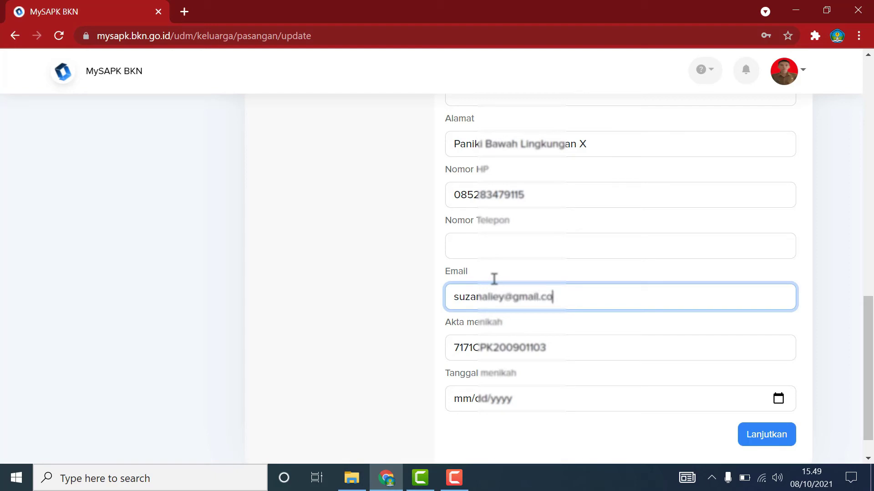
pyautogui.click(564, 346)
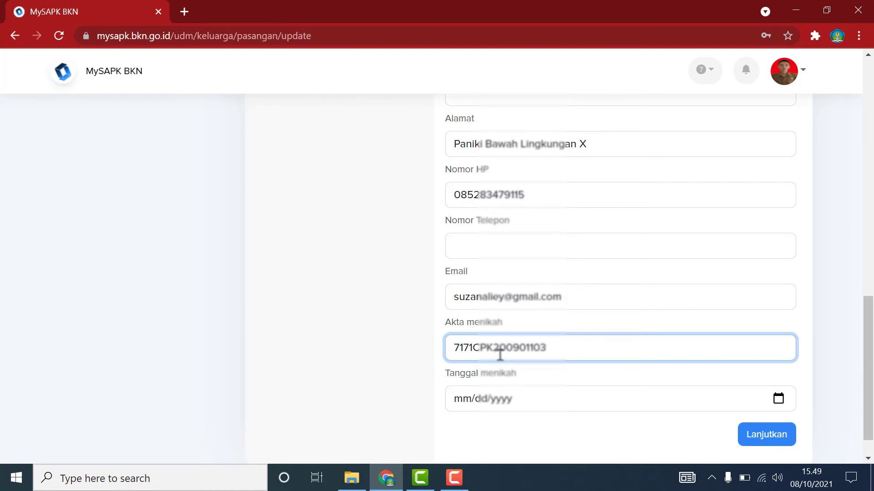
# Correct the wrong digit in the marriage certificate number to 0.
pyautogui.click(530, 347)
pyautogui.press('BackSpace')
pyautogui.write('0')
# Set the marriage date to 22 November 2008 and continue to the upload step.
pyautogui.click(775, 402)
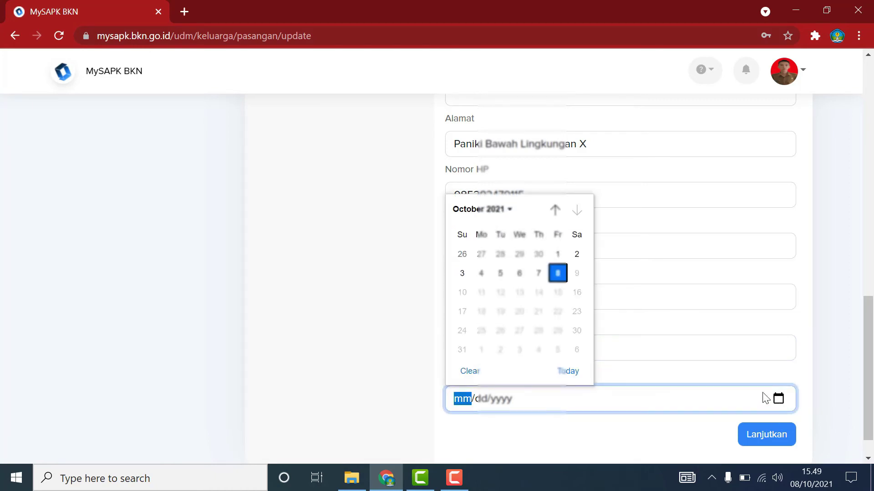
pyautogui.click(497, 211)
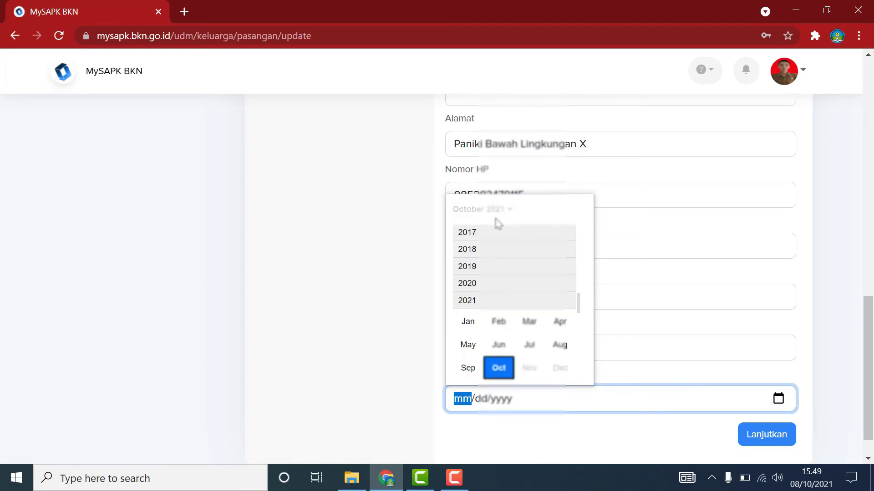
pyautogui.scroll(2, 506, 278)
pyautogui.scroll(1, 491, 255)
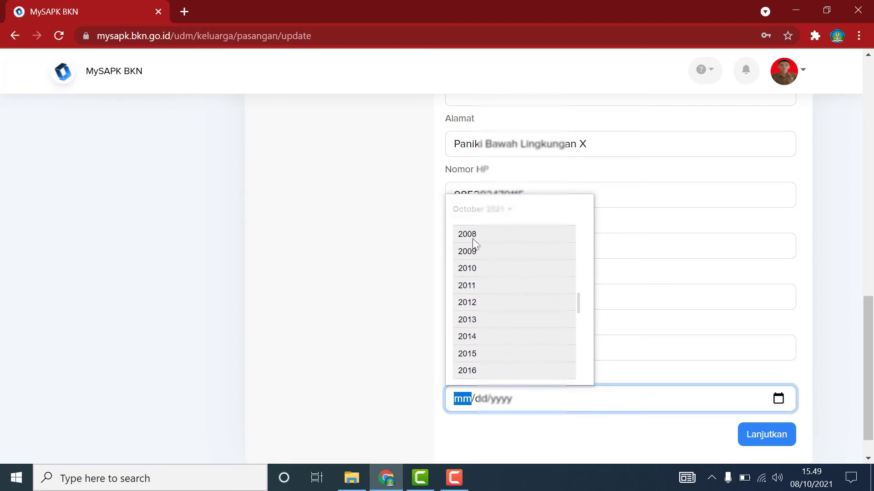
pyautogui.click(472, 238)
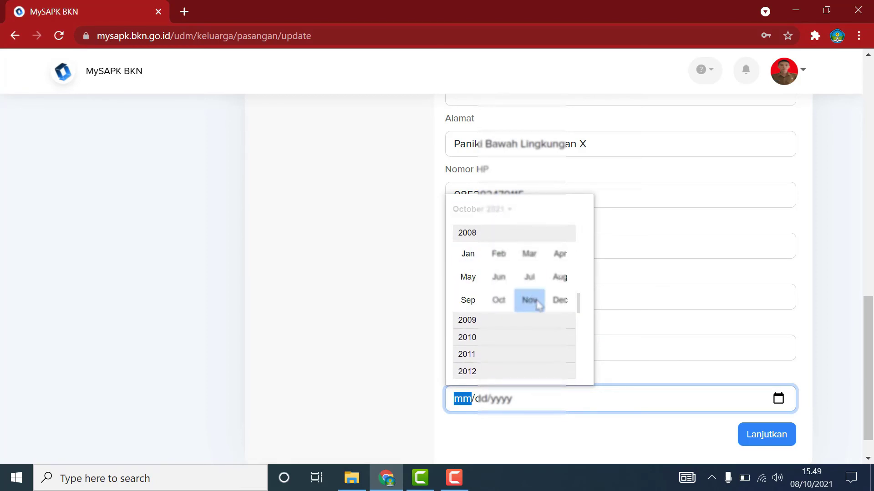
pyautogui.click(529, 300)
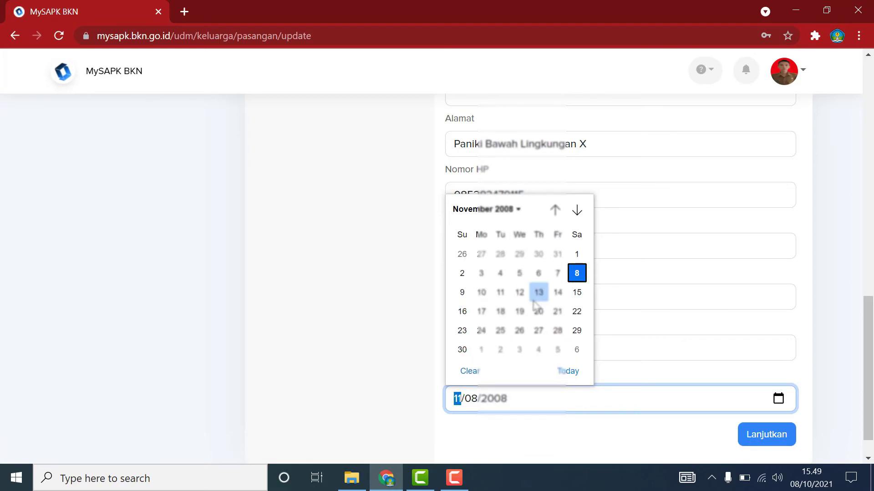
pyautogui.click(577, 311)
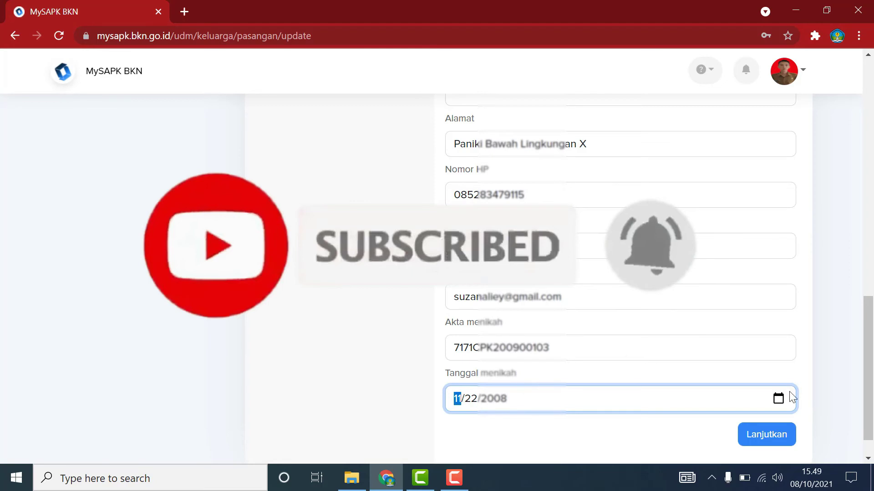
pyautogui.click(760, 436)
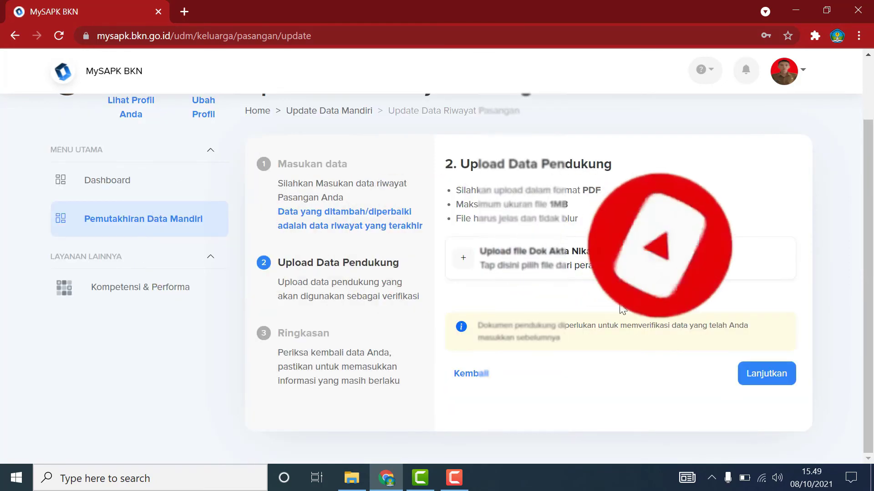
# Upload 'Dok Akta Nikah/Surat Nikah/ Buku Nikah.pdf' as supporting document and continue to Ringkasan.
pyautogui.click(514, 271)
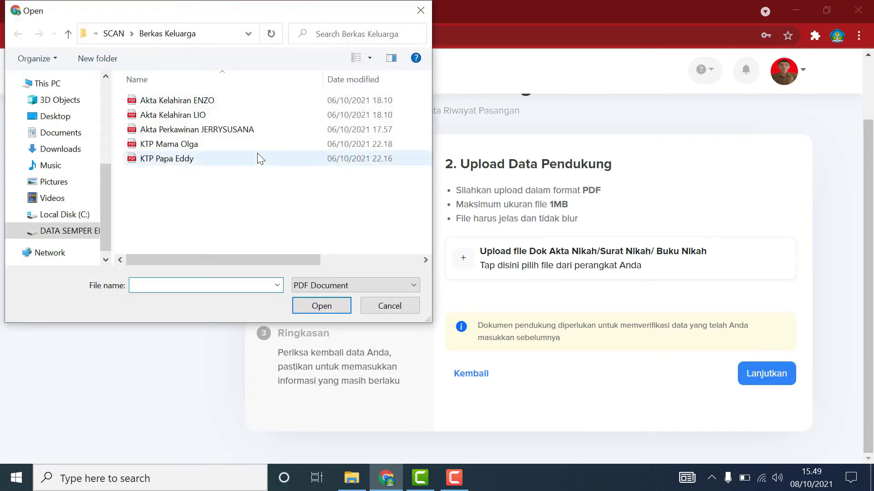
pyautogui.click(171, 131)
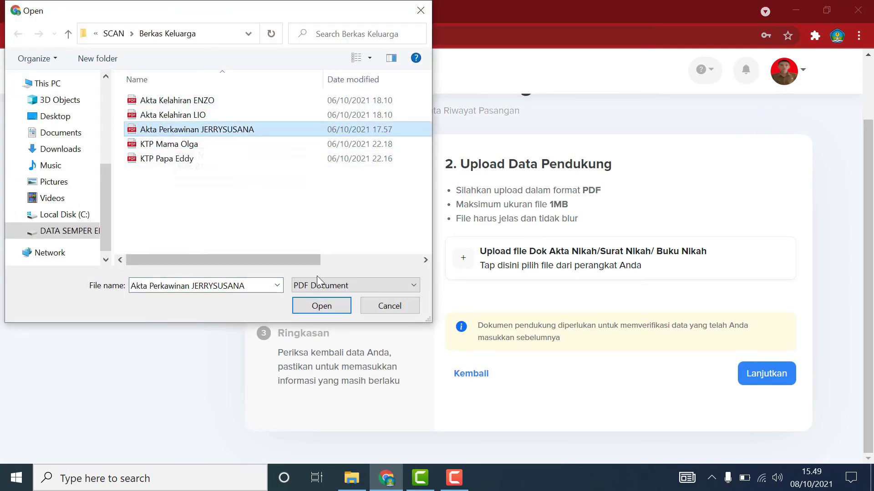
pyautogui.click(324, 307)
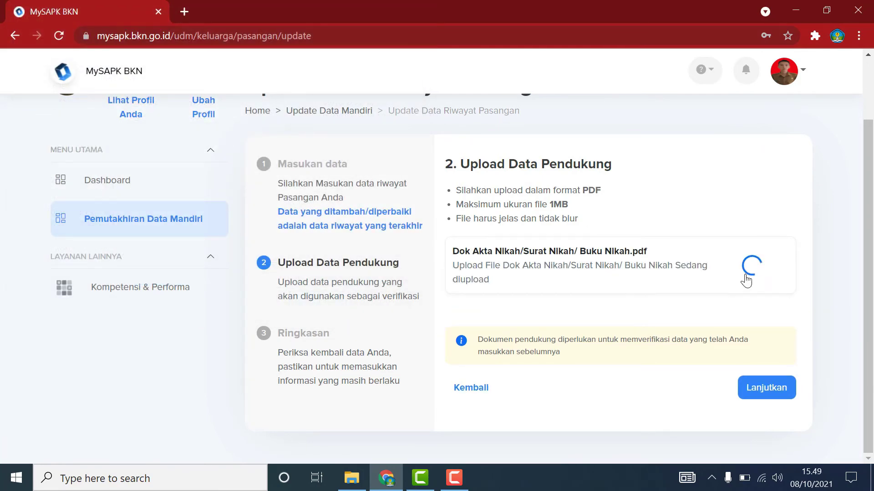
pyautogui.click(766, 375)
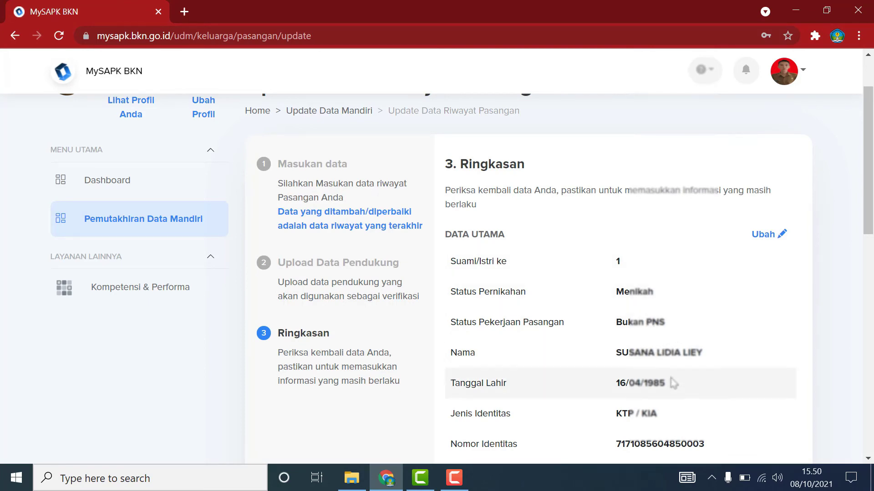
# Review the spouse summary, tick the 'Saya menyatakan…' declaration, submit with Kirim, and return to the list.
pyautogui.scroll(-1, 670, 387)
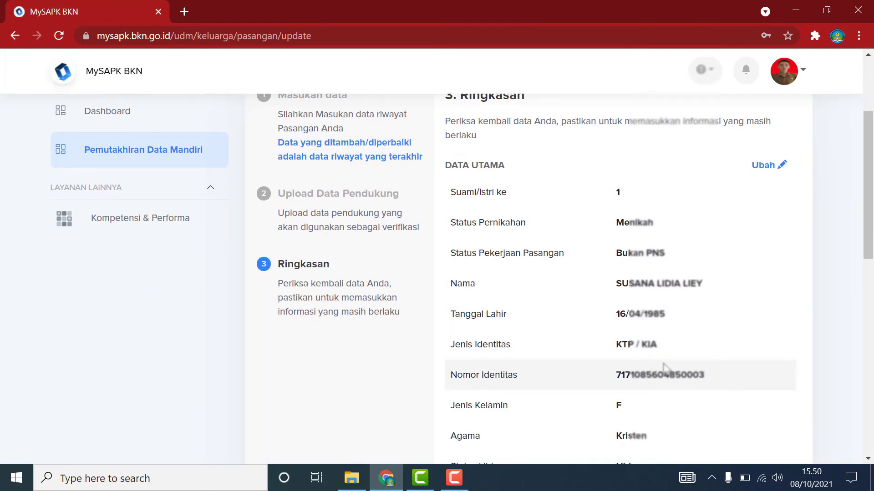
pyautogui.scroll(-4, 664, 368)
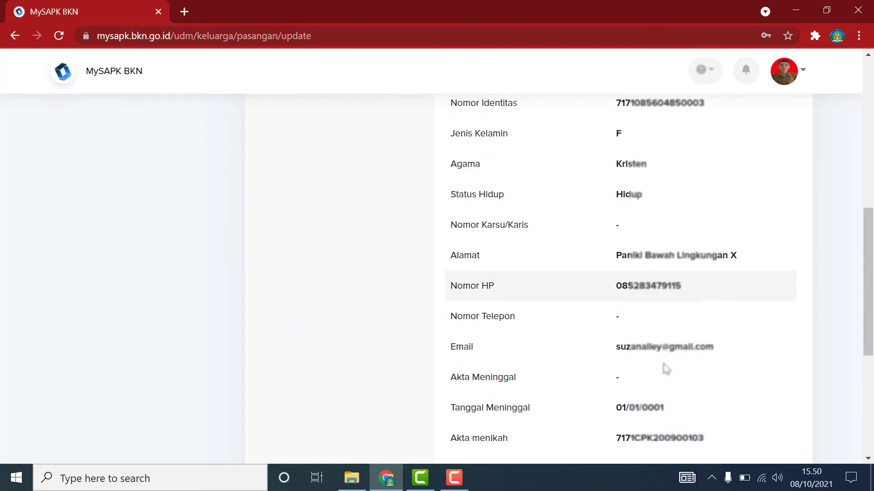
pyautogui.scroll(-1, 666, 367)
pyautogui.scroll(-1, 668, 337)
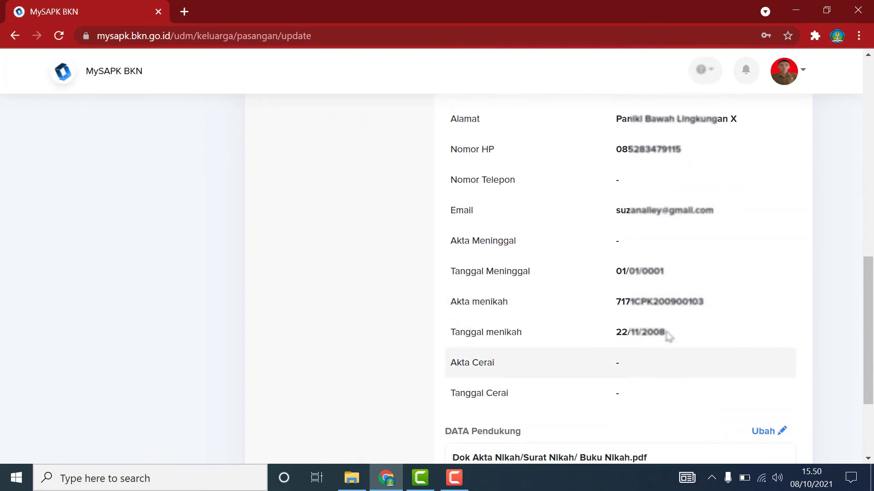
pyautogui.scroll(-1, 669, 339)
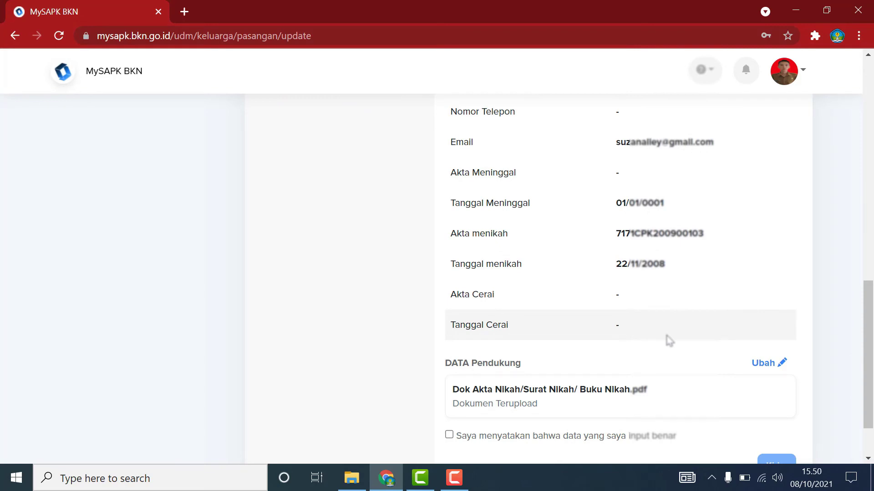
pyautogui.scroll(-1, 668, 340)
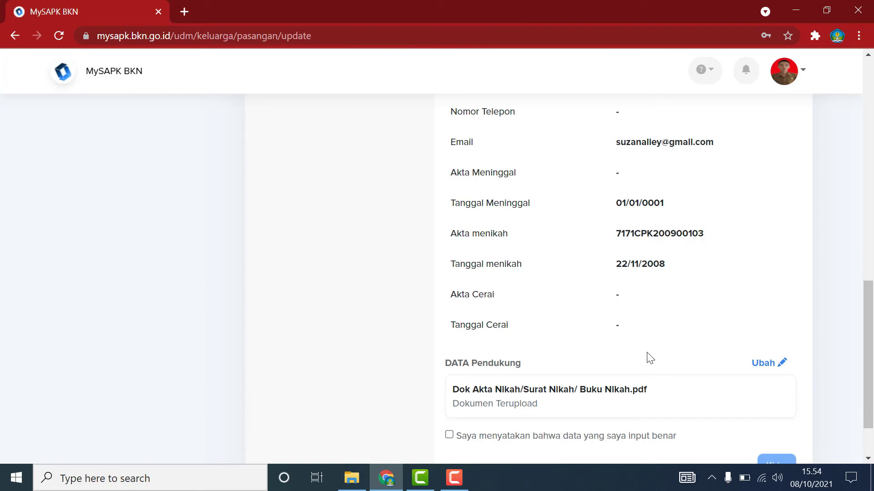
pyautogui.scroll(-1, 649, 358)
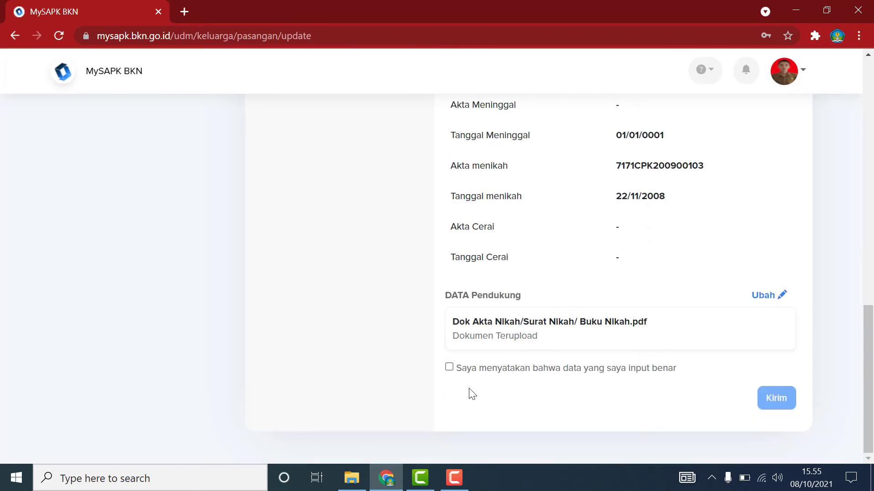
pyautogui.click(470, 372)
pyautogui.click(783, 404)
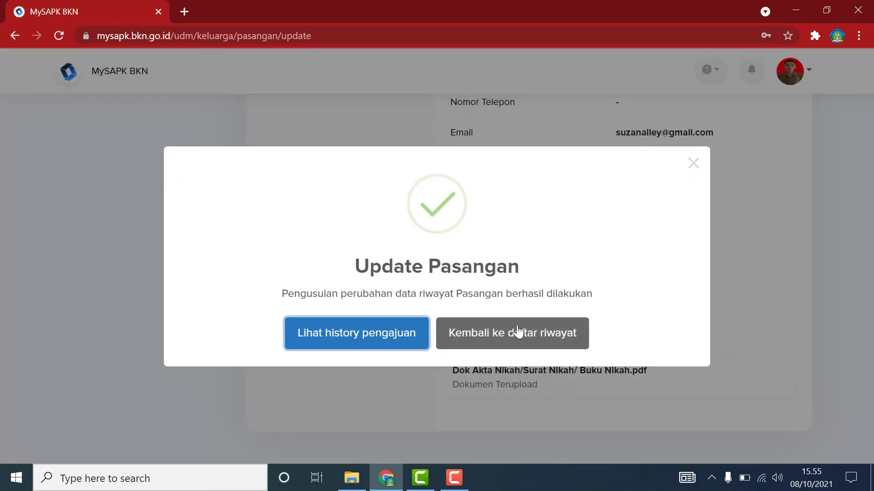
pyautogui.click(512, 335)
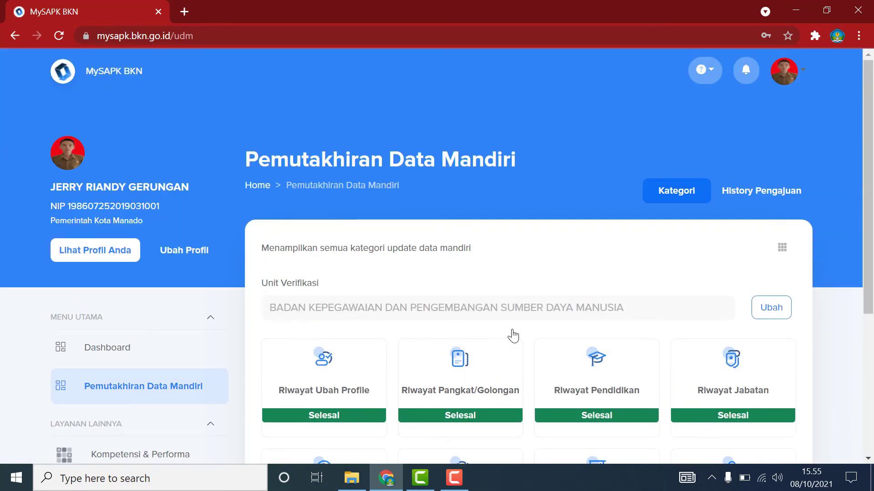
# Check the History Pengajuan for the submitted change, then return to the categories.
pyautogui.scroll(-5, 515, 336)
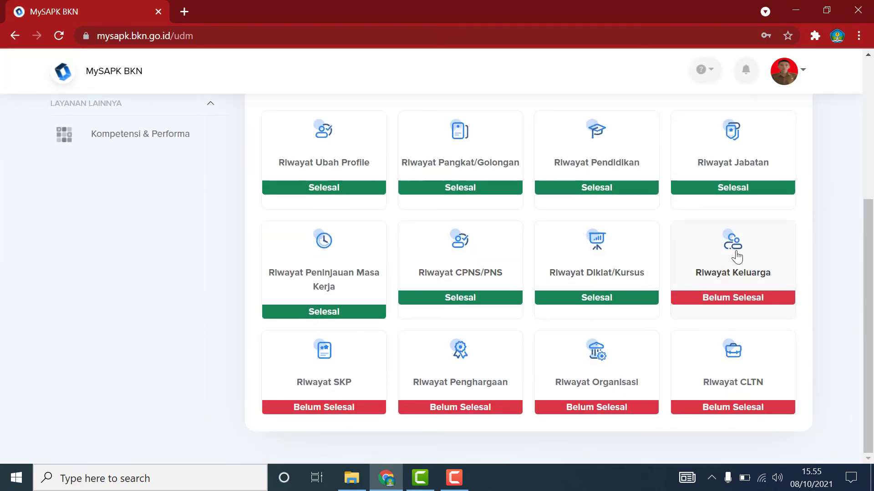
pyautogui.scroll(5, 736, 256)
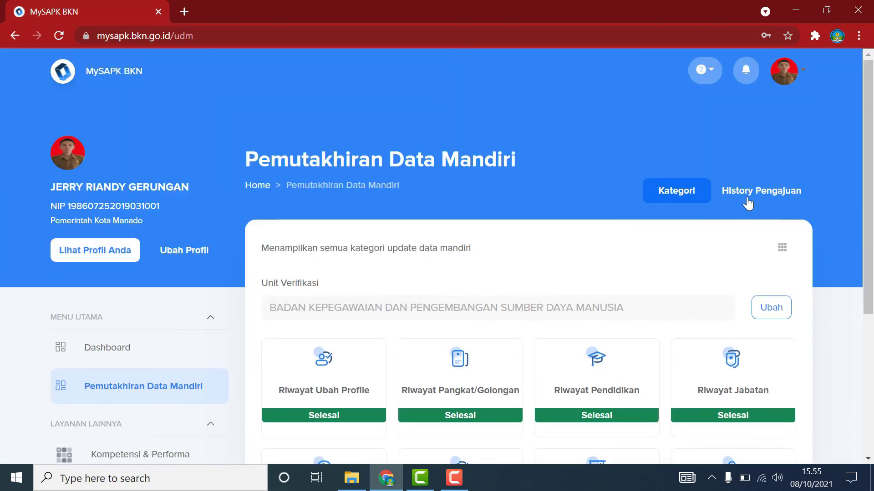
pyautogui.click(762, 197)
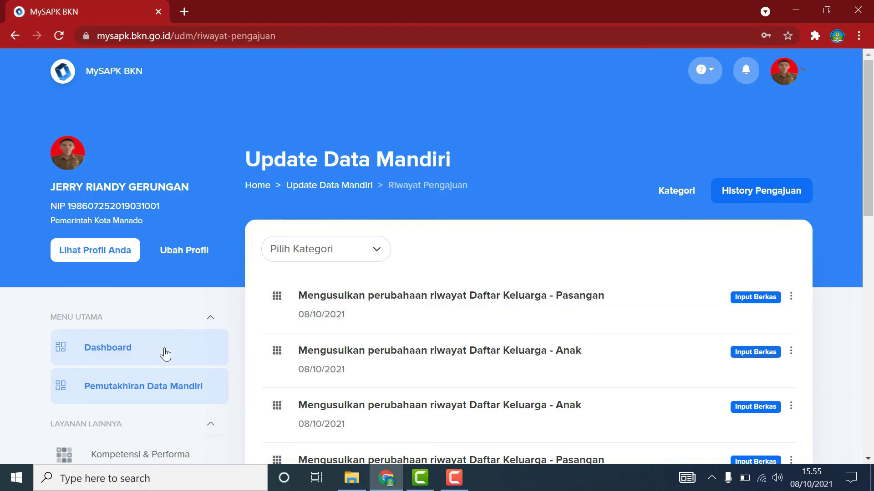
pyautogui.click(157, 389)
# Confirm 'Data riwayat keluarga/pasangan sudah sesuai' with Iya on Riwayat Keluarga's Pasangan tab.
pyautogui.scroll(-5, 710, 305)
pyautogui.click(728, 291)
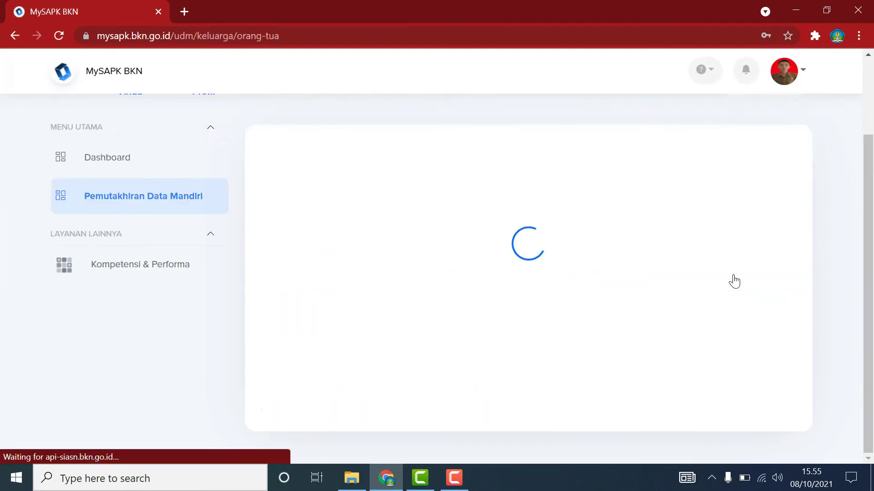
pyautogui.click(355, 248)
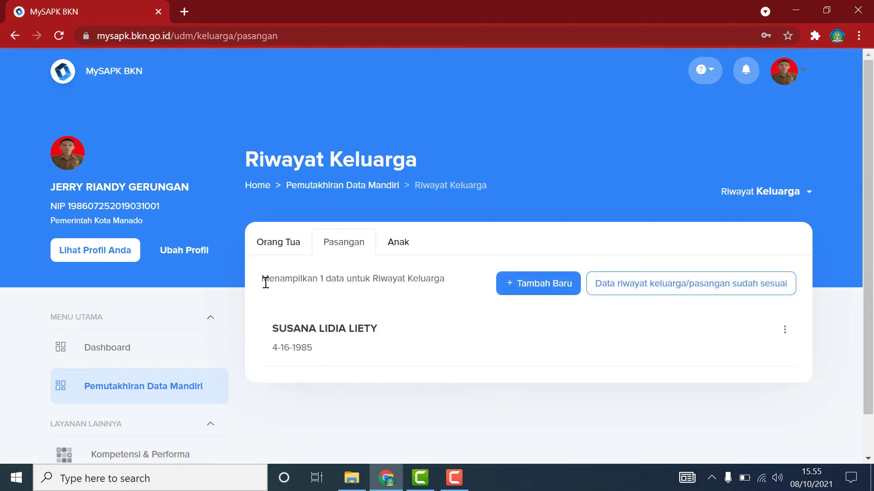
pyautogui.click(726, 285)
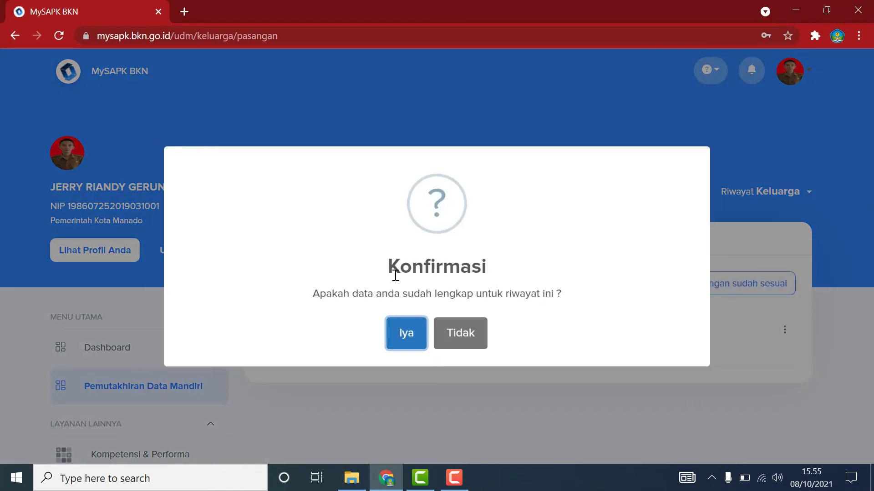
pyautogui.click(402, 332)
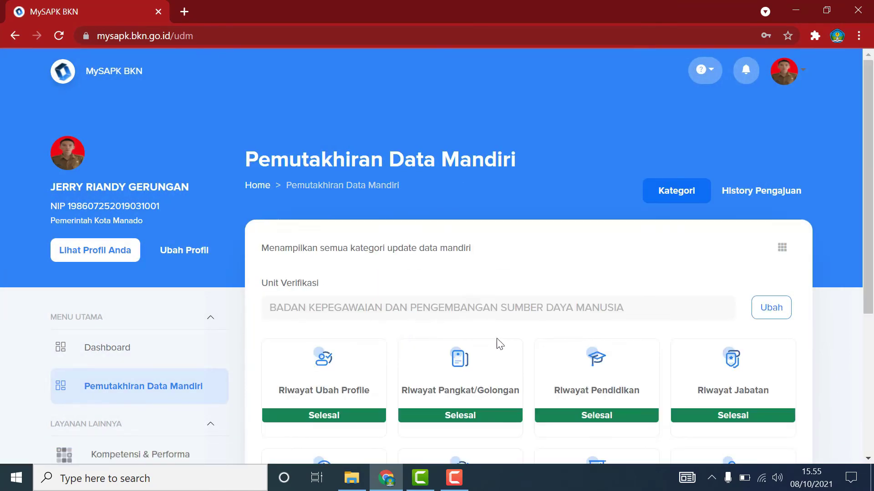
# Open the Riwayat SKP page, listing the 2020 SKP score of 86.
pyautogui.scroll(-5, 573, 346)
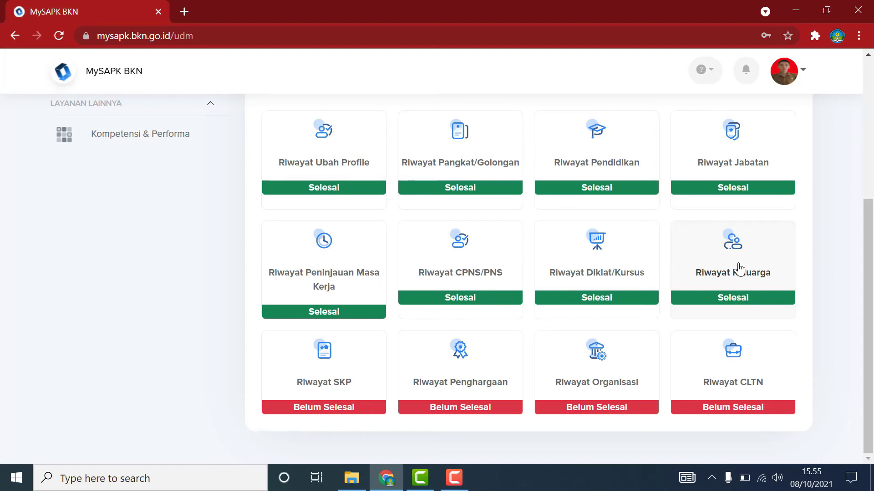
pyautogui.click(330, 392)
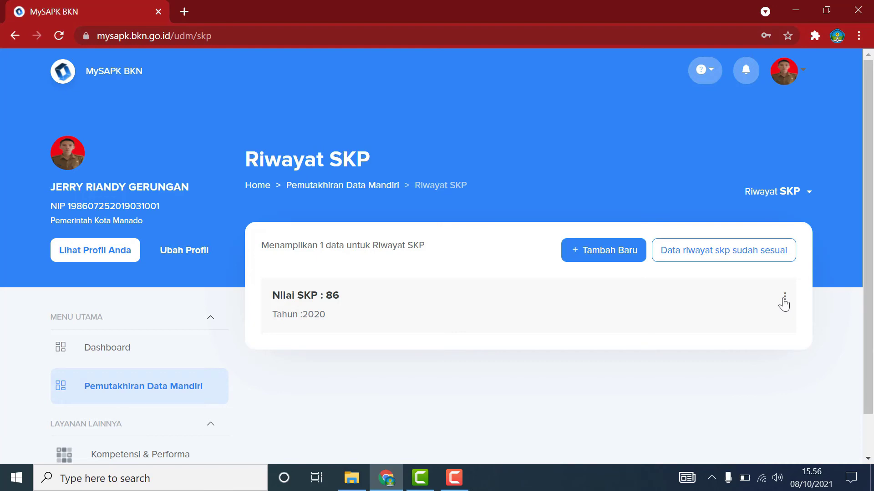
# Open the 2020 SKP entry via Ubah Data and try Lanjutkan, which is refused.
pyautogui.click(784, 301)
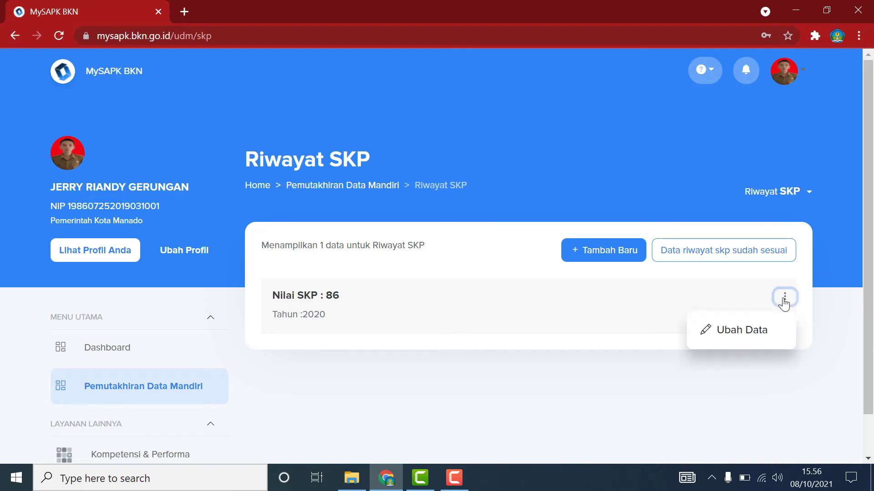
pyautogui.click(735, 334)
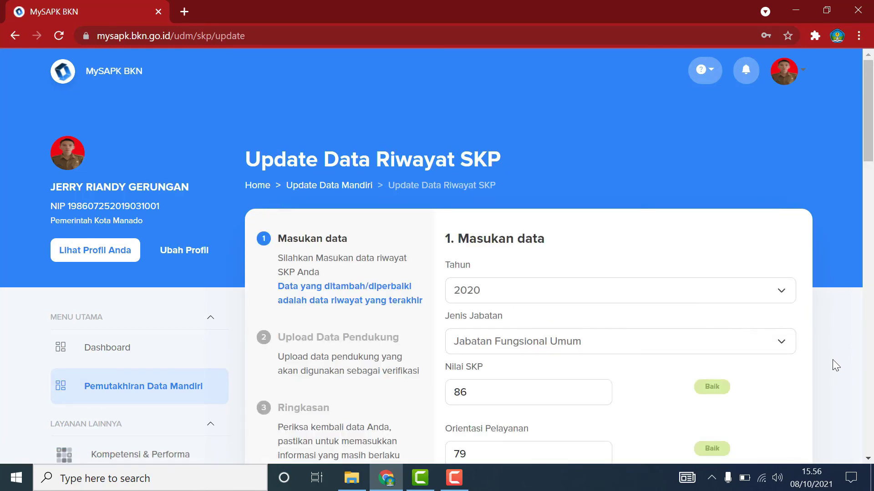
pyautogui.scroll(-6, 834, 359)
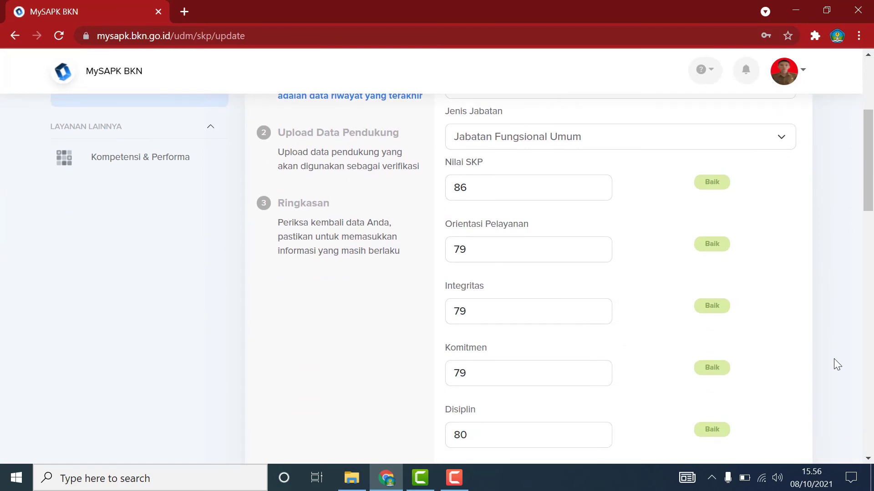
pyautogui.scroll(-20, 833, 360)
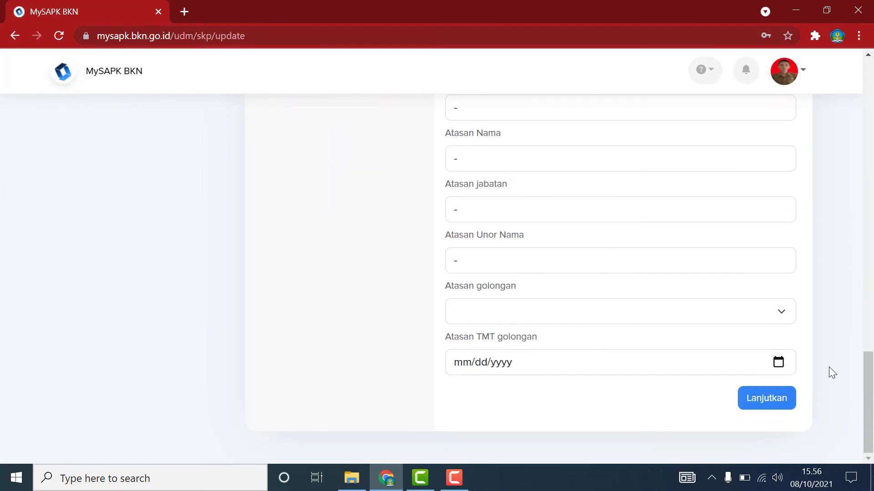
pyautogui.click(781, 399)
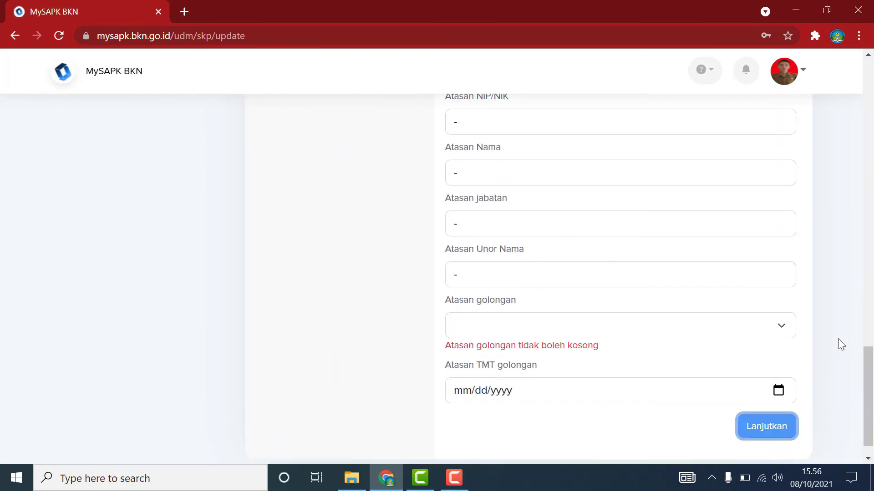
# Scroll through the SKP update form back to the top to review the empty fields.
pyautogui.scroll(5, 830, 306)
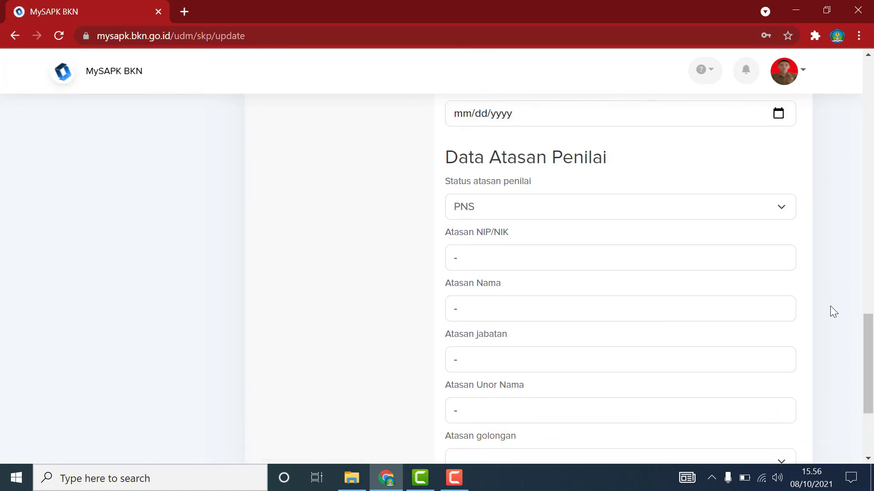
pyautogui.scroll(13, 829, 305)
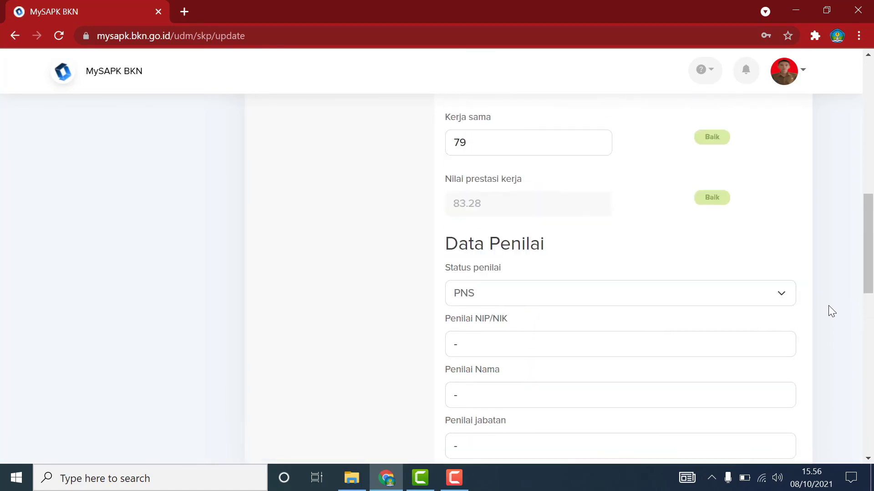
pyautogui.scroll(-6, 828, 305)
pyautogui.scroll(-2, 828, 305)
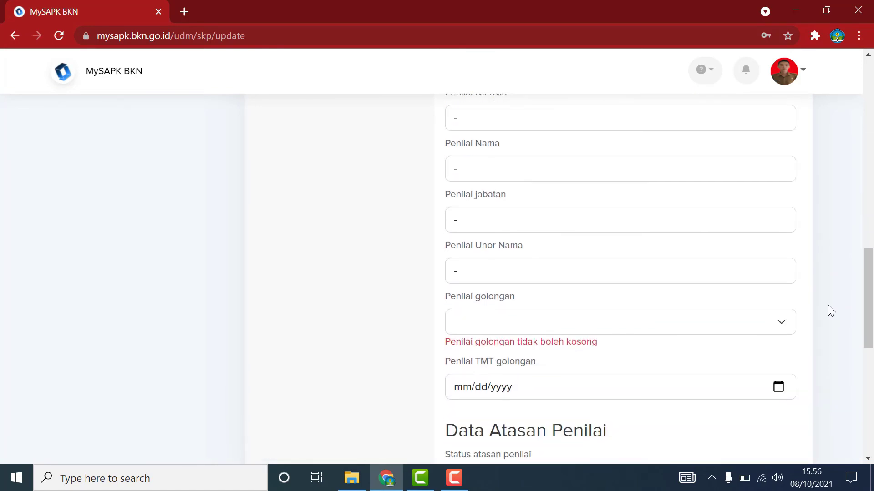
pyautogui.scroll(5, 825, 304)
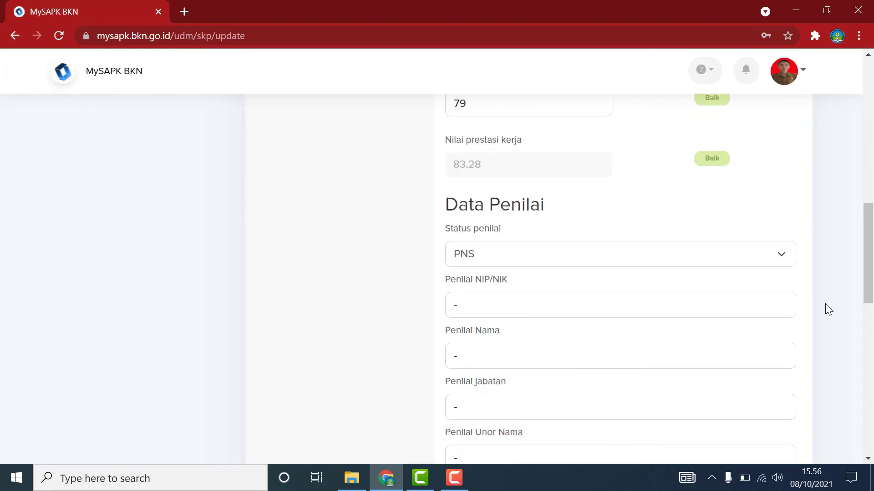
pyautogui.scroll(-11, 824, 303)
pyautogui.scroll(-2, 823, 304)
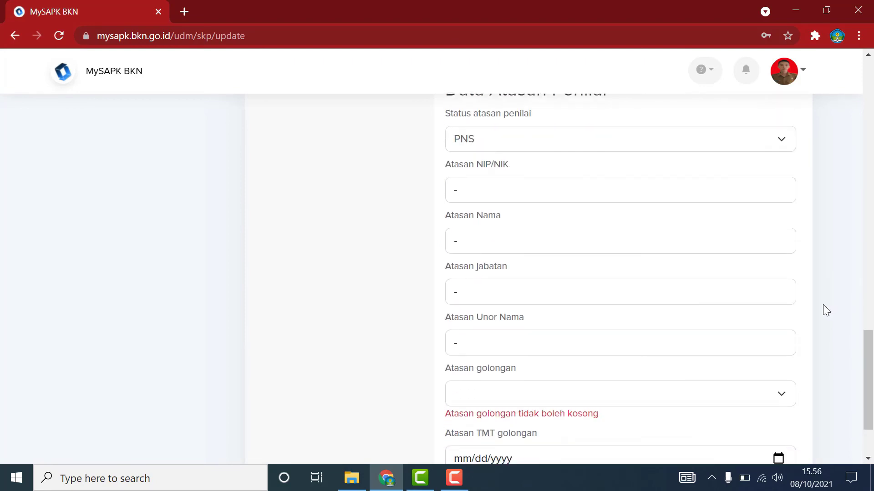
pyautogui.scroll(2, 822, 305)
pyautogui.scroll(-4, 822, 304)
pyautogui.scroll(20, 822, 304)
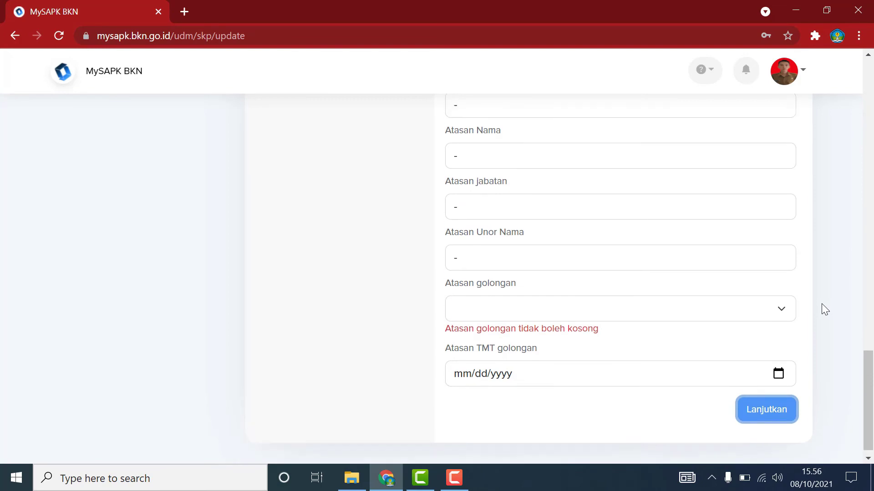
pyautogui.scroll(2, 820, 303)
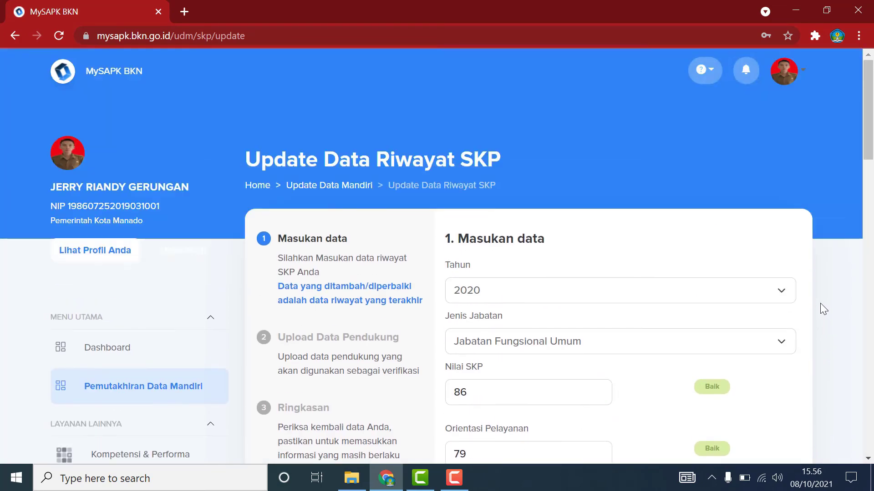
pyautogui.click(454, 478)
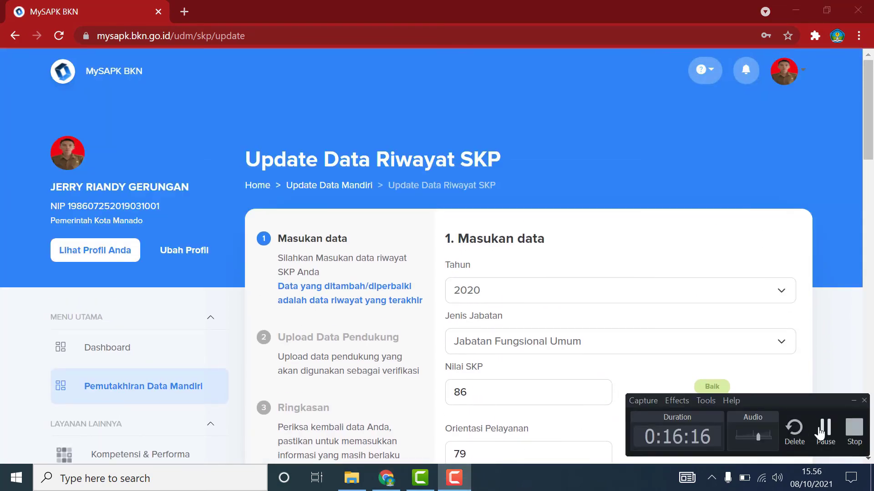
pyautogui.click(825, 430)
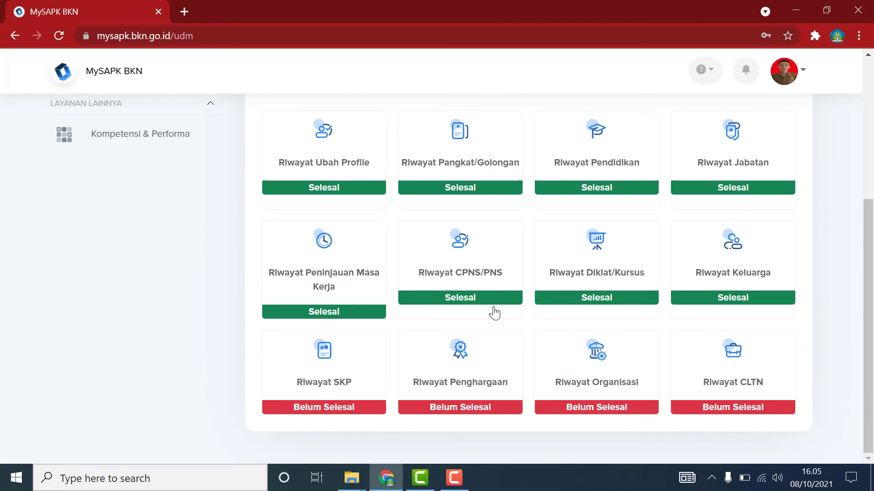
# Reopen Riwayat SKP and choose Ubah Data on the 2020 entry with score 86.
pyautogui.click(361, 379)
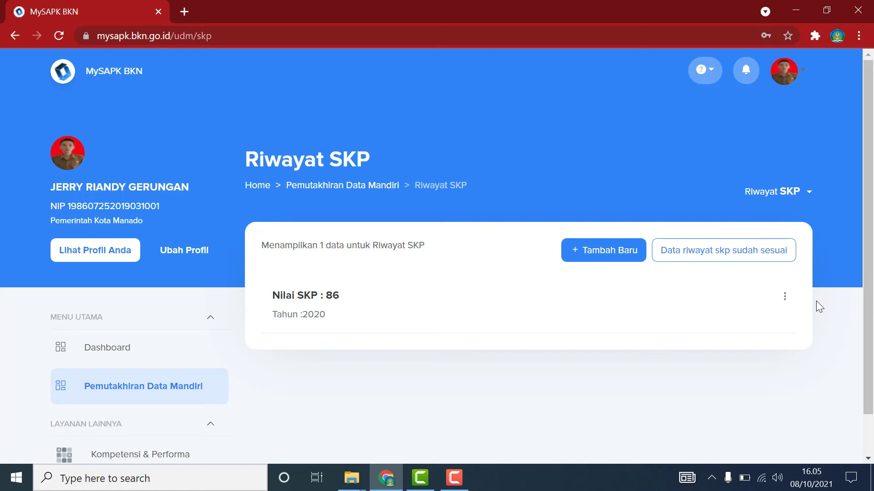
pyautogui.click(784, 297)
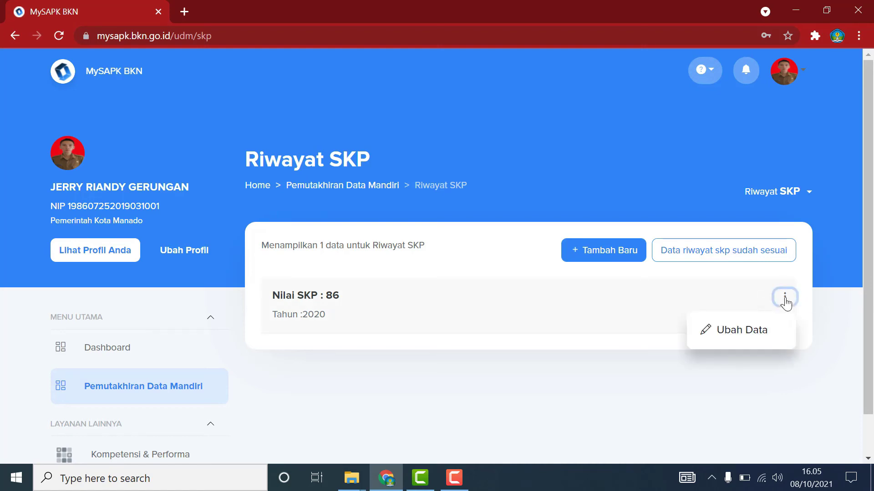
pyautogui.click(712, 327)
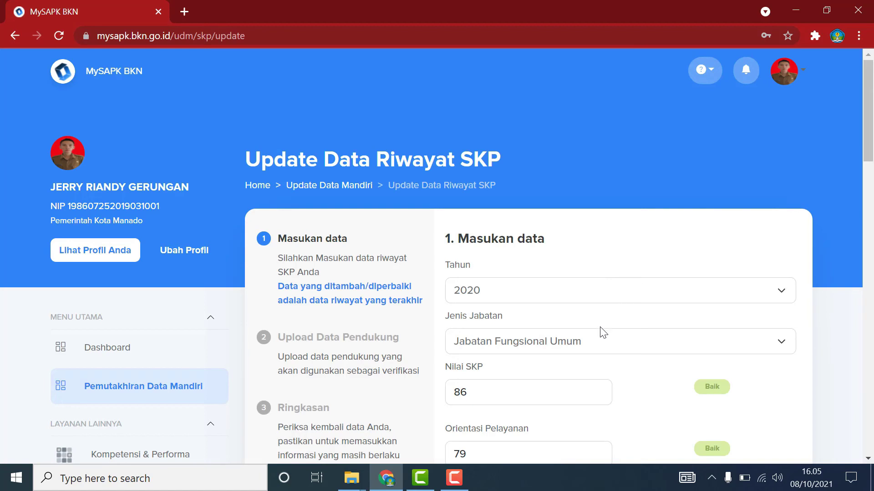
pyautogui.scroll(-3, 601, 340)
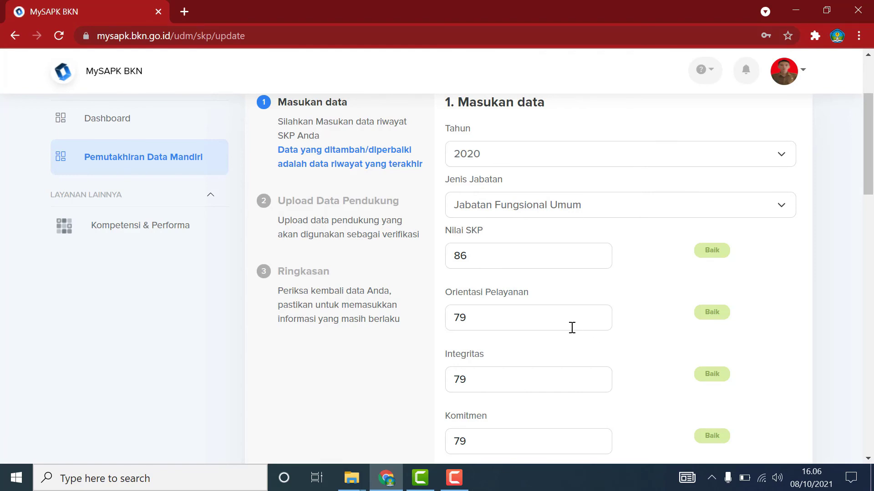
pyautogui.scroll(-2, 569, 329)
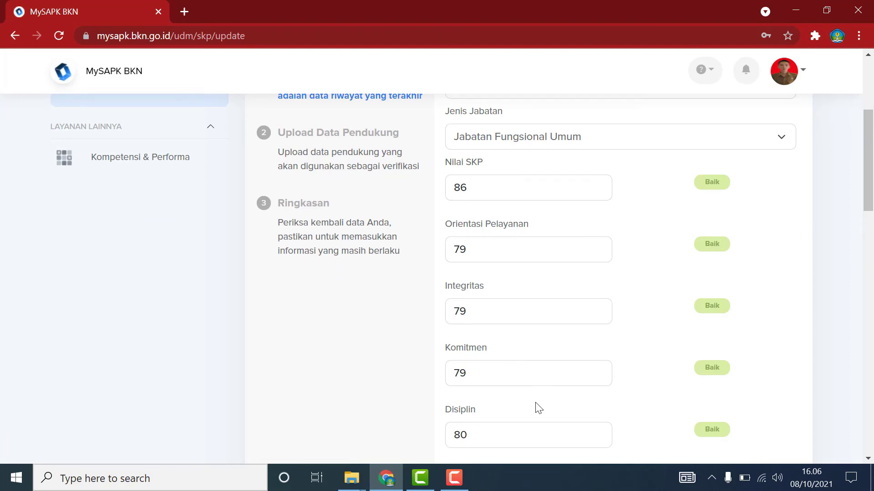
pyautogui.scroll(-2, 539, 409)
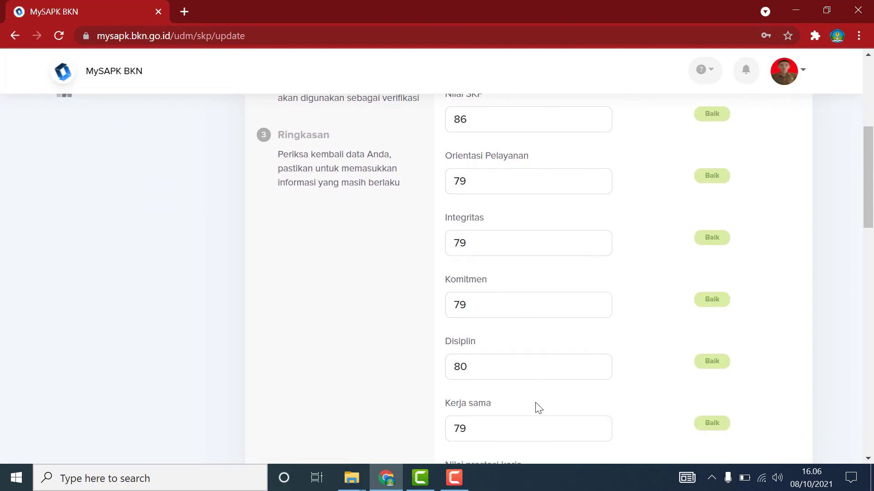
pyautogui.scroll(-3, 538, 409)
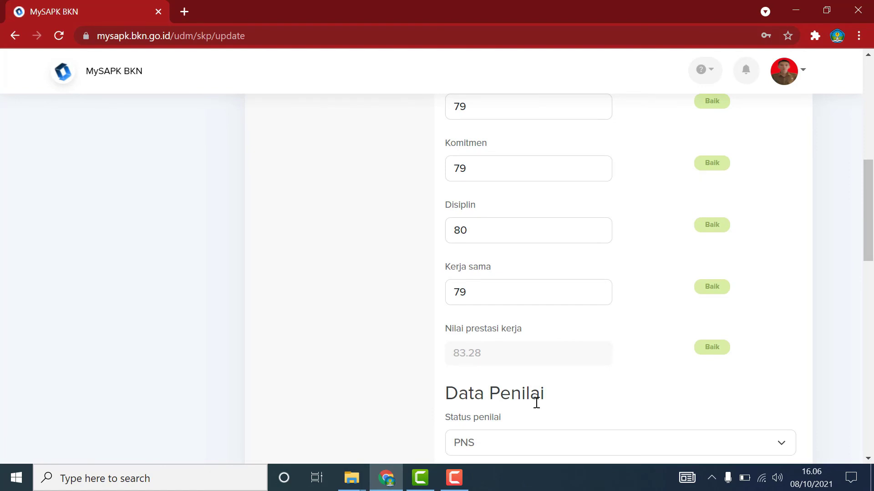
pyautogui.scroll(-3, 536, 403)
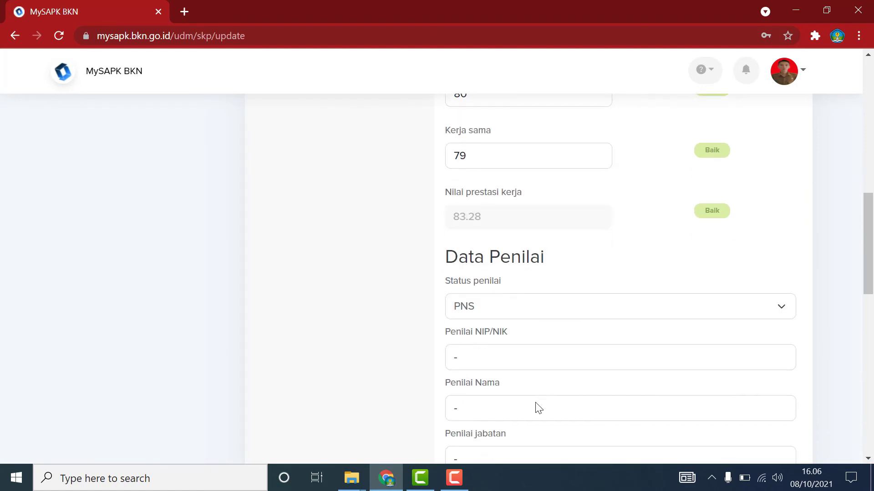
pyautogui.scroll(-9, 539, 408)
pyautogui.scroll(6, 534, 401)
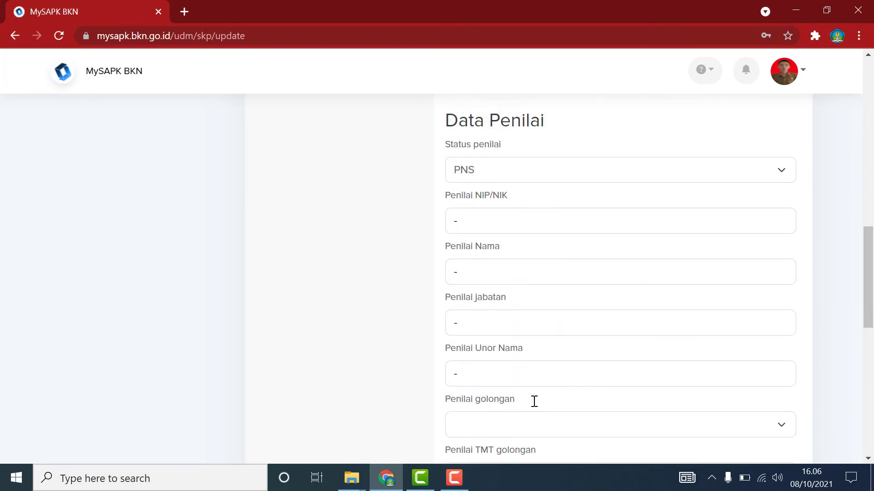
# Enter the evaluator's NIP/NIK, full name and position Kepala Sekolah.
pyautogui.click(613, 219)
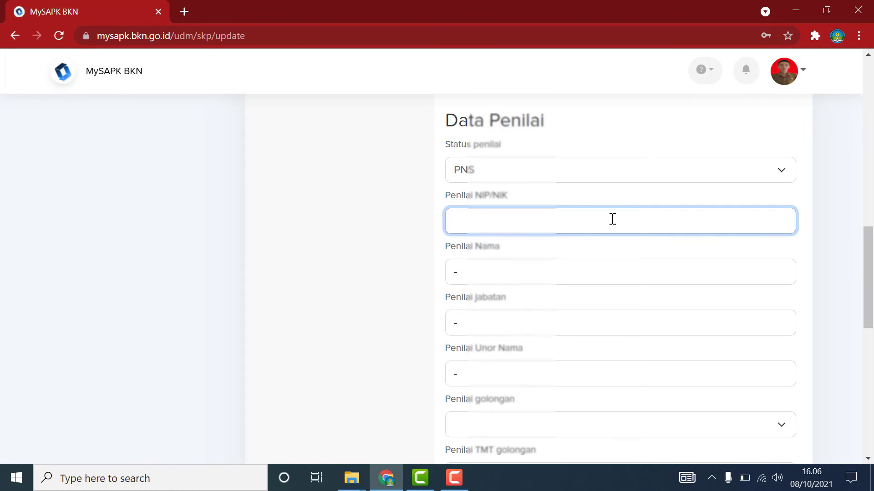
pyautogui.hotkey('ctrl', 'v')
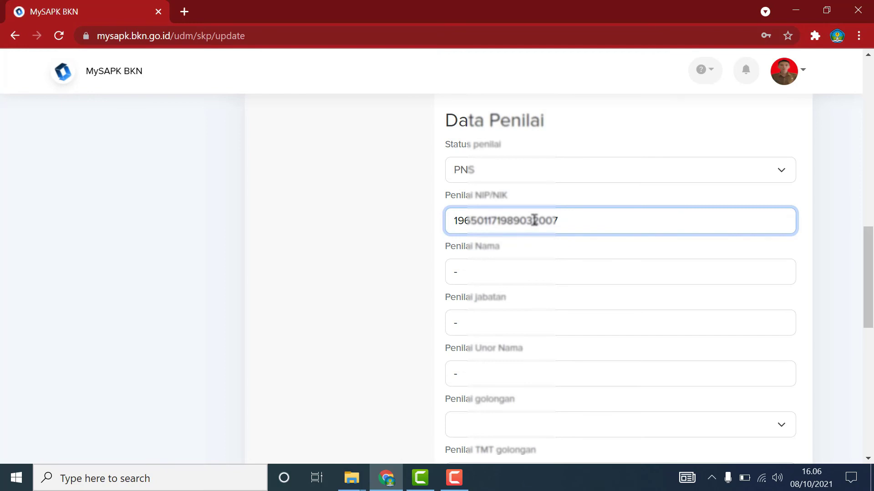
pyautogui.click(516, 271)
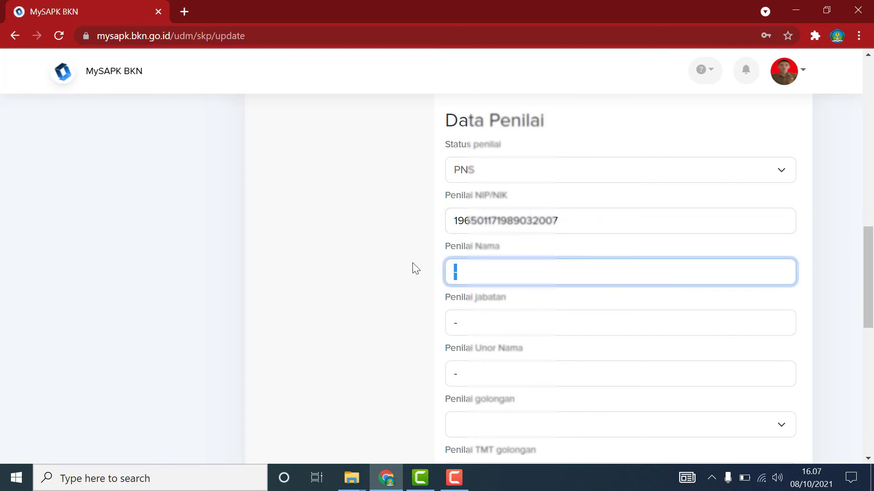
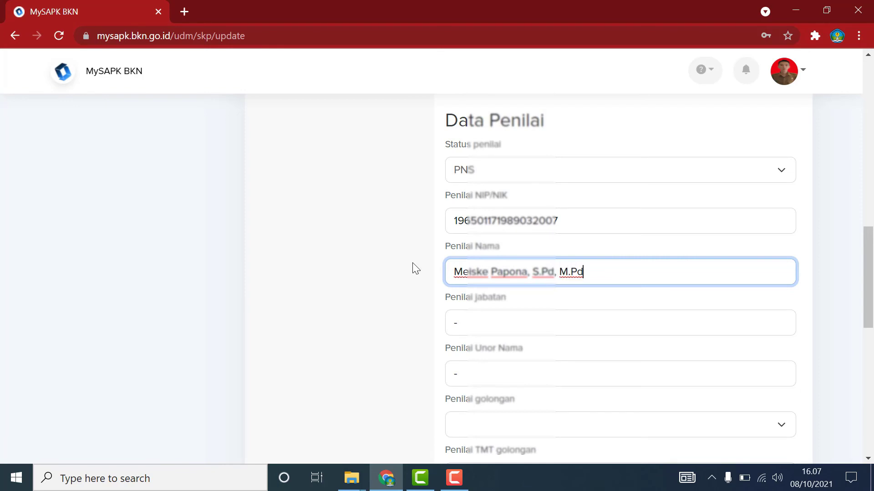
pyautogui.doubleClick(470, 322)
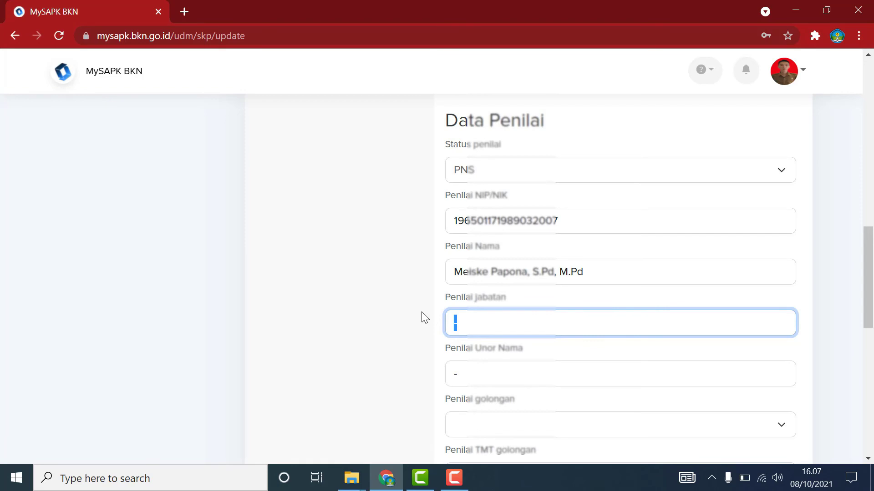
pyautogui.write('Kepala Sekolah')
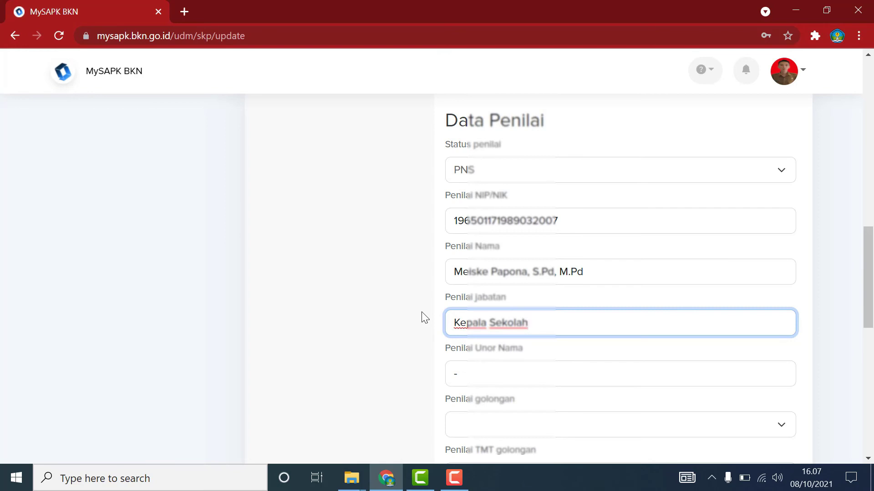
# Set the evaluator's unit to SMP Negeri 14 Manado and golongan to IV/b.
pyautogui.click(476, 373)
pyautogui.write('S')
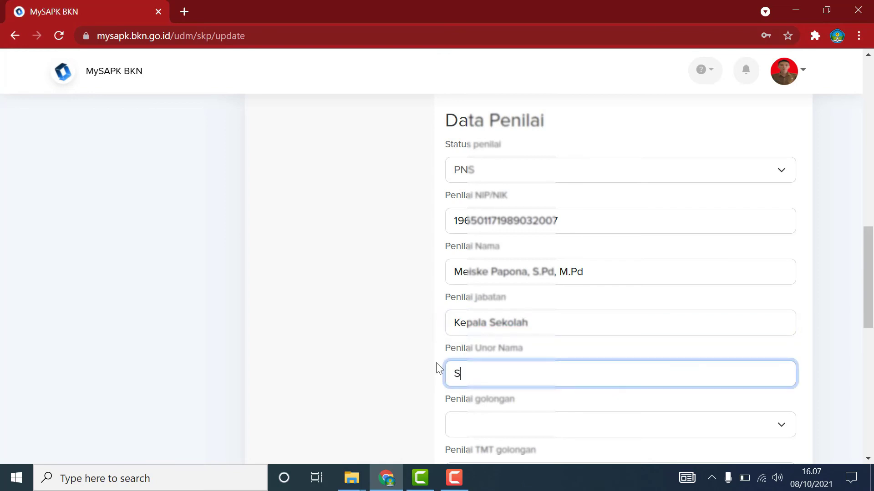
pyautogui.write('MP Negeri 14')
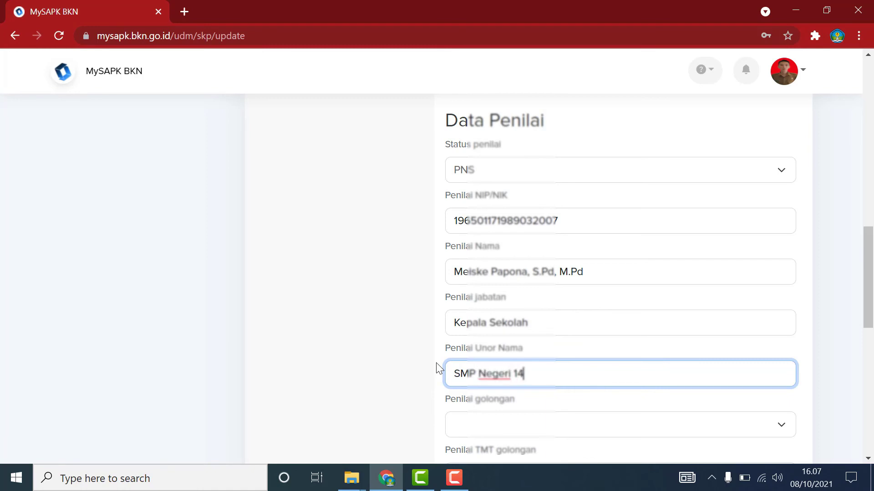
pyautogui.write(' Manado')
pyautogui.click(375, 344)
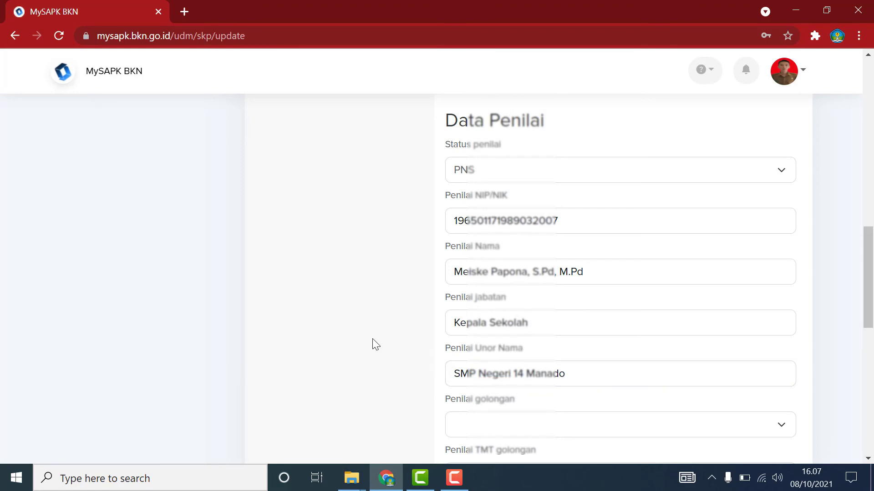
pyautogui.scroll(-1, 375, 344)
pyautogui.click(505, 359)
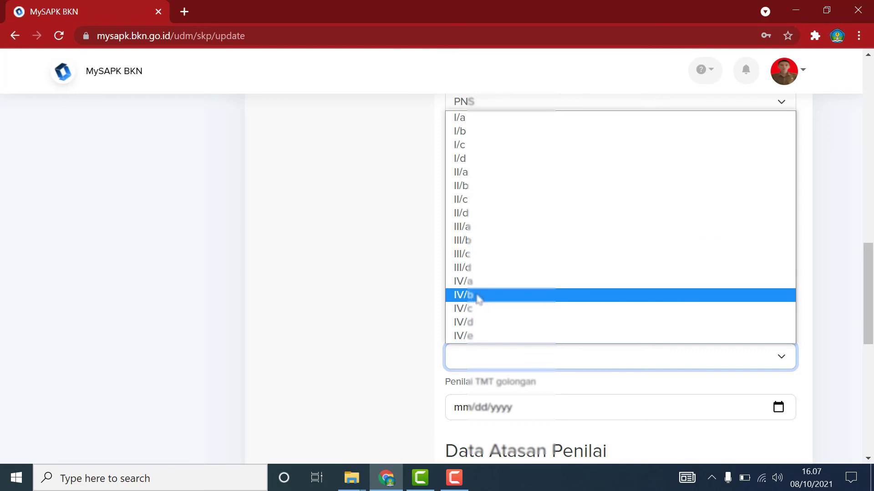
pyautogui.click(478, 298)
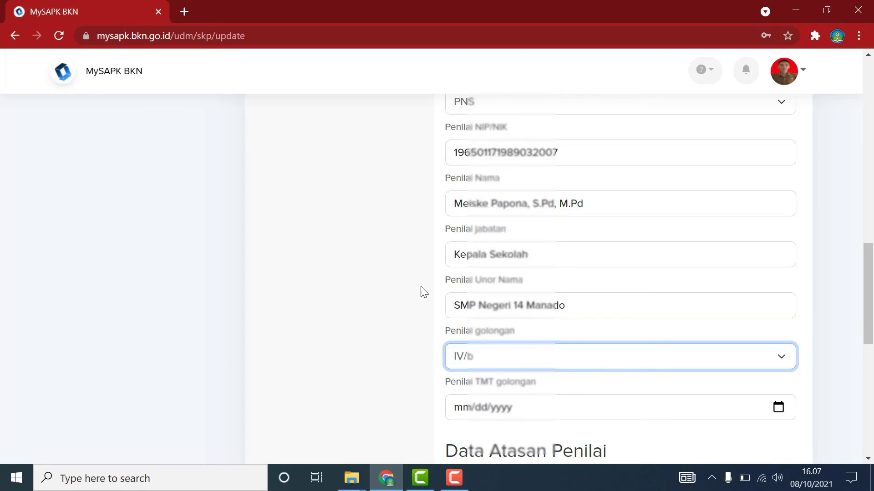
# Replace the Data Atasan Penilai dashes with the supervisor's NIP/NIK and full name.
pyautogui.scroll(-3, 371, 284)
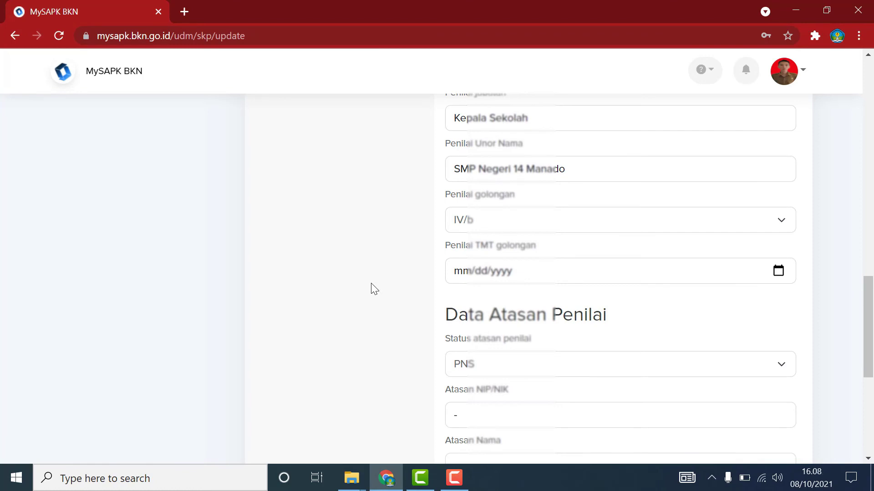
pyautogui.scroll(-3, 374, 289)
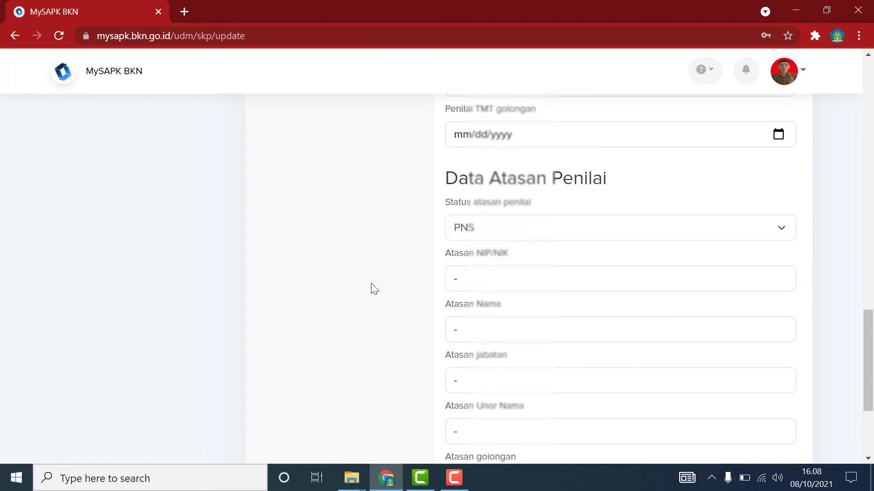
pyautogui.scroll(-2, 372, 289)
pyautogui.doubleClick(479, 210)
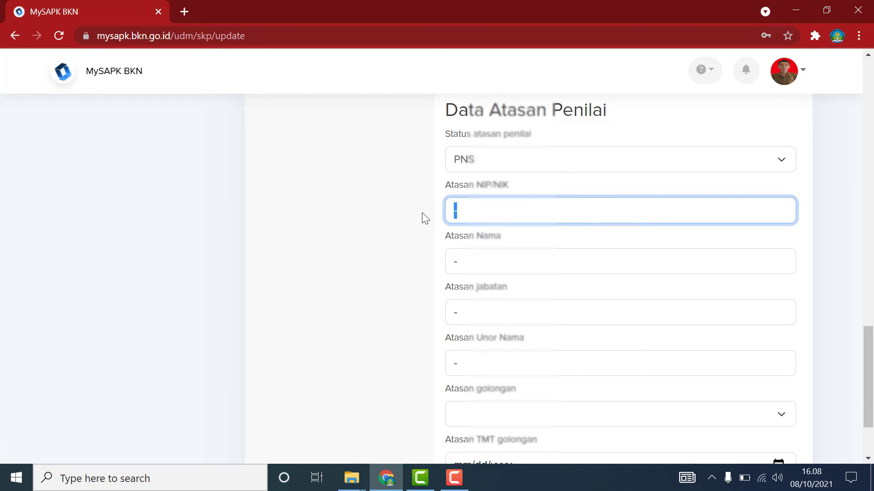
pyautogui.press('BackSpace')
pyautogui.click(454, 478)
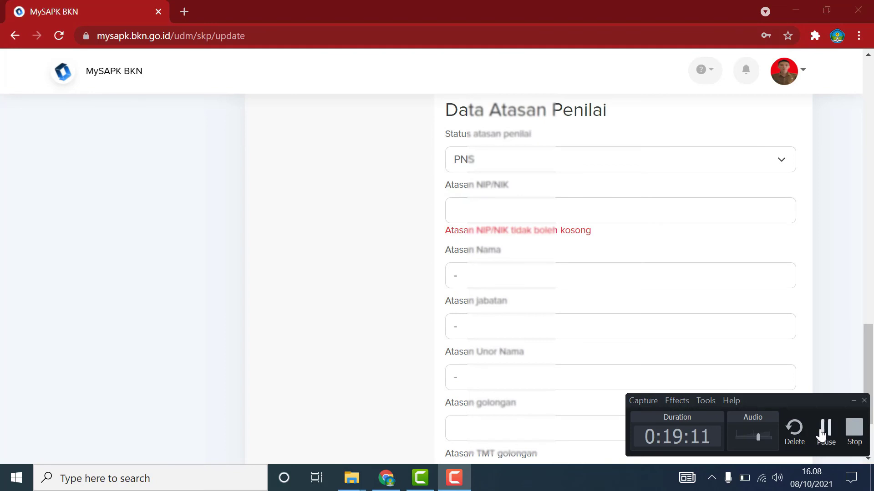
pyautogui.click(825, 429)
pyautogui.click(523, 203)
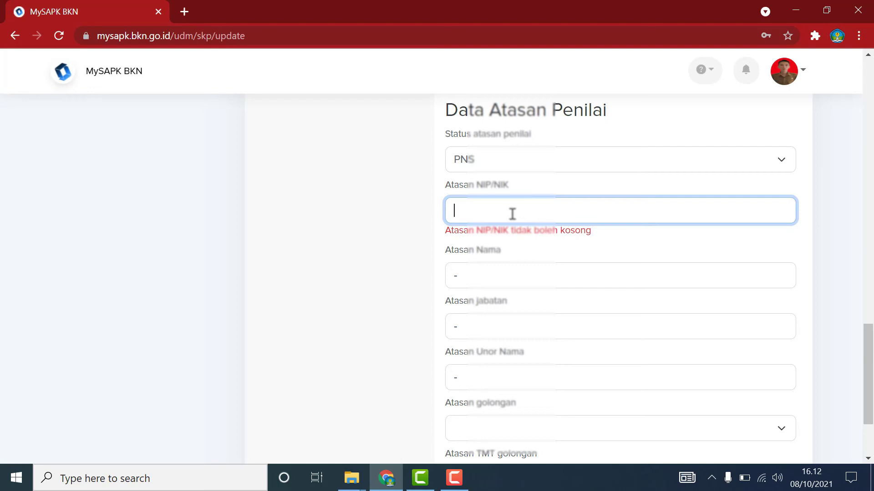
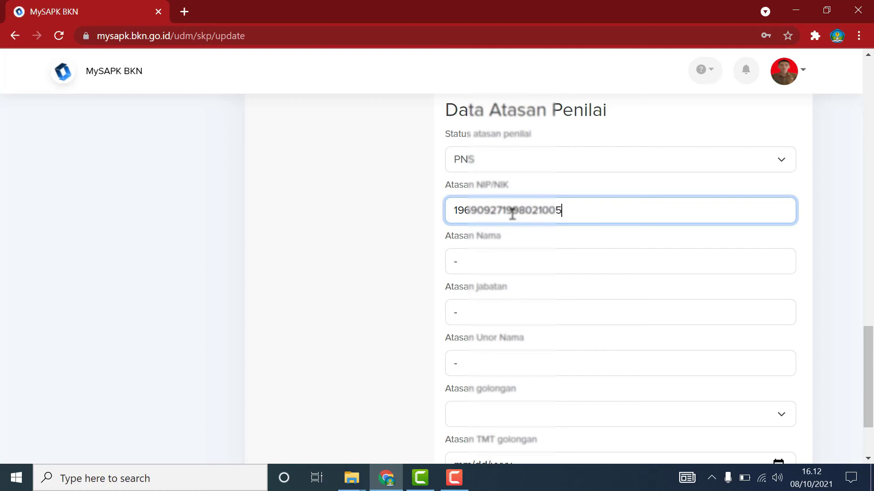
pyautogui.click(479, 257)
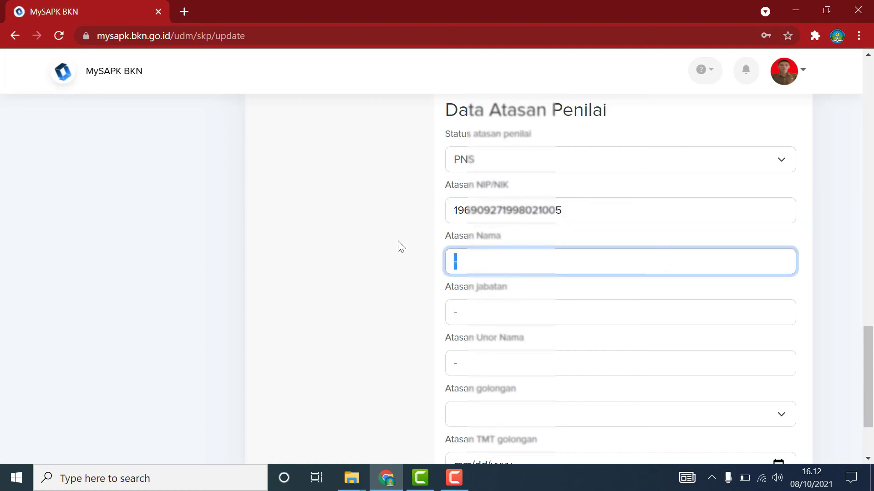
pyautogui.press('BackSpace')
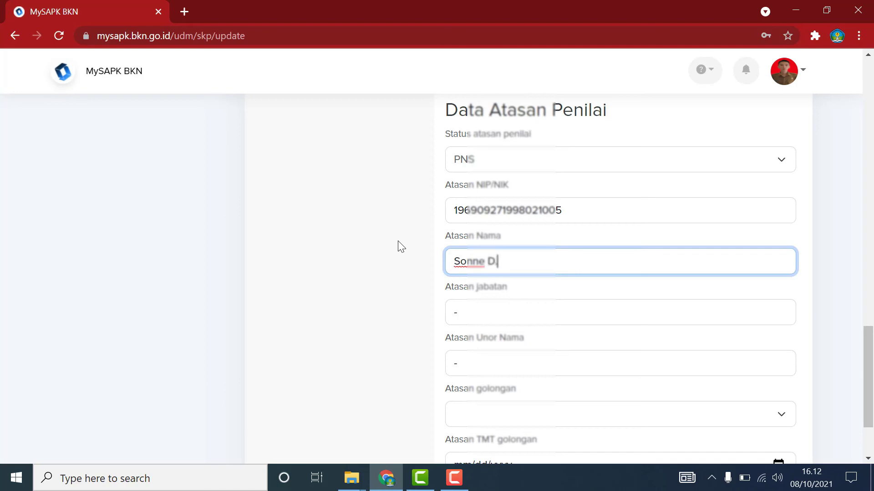
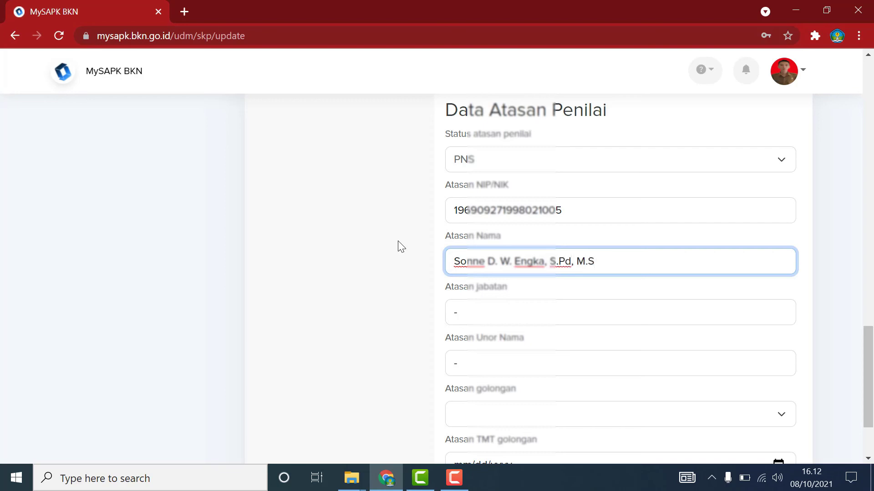
# Enter supervisor position Kepala Bidang Pembinaan SMP and unit Dinas Pendidikan dan Kebudayaan Kota Manado.
pyautogui.click(466, 307)
pyautogui.press('BackSpace')
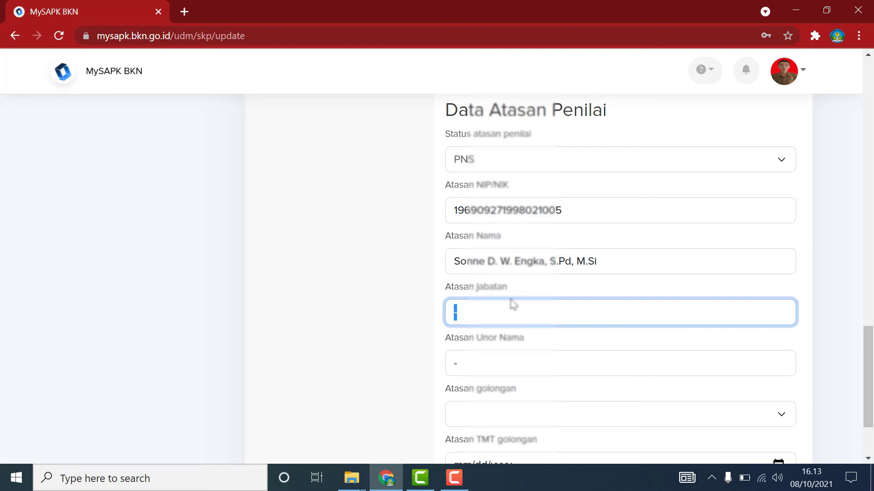
pyautogui.write('Kepala Bidang ')
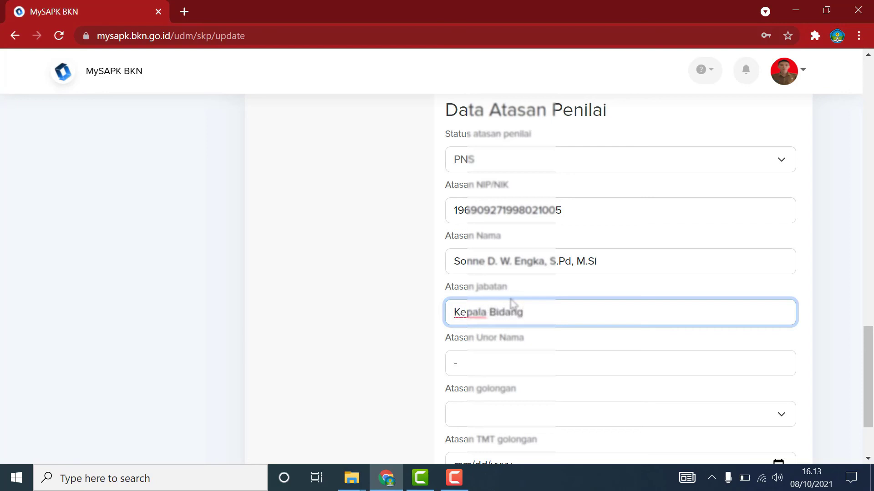
pyautogui.write('Pembinaan ')
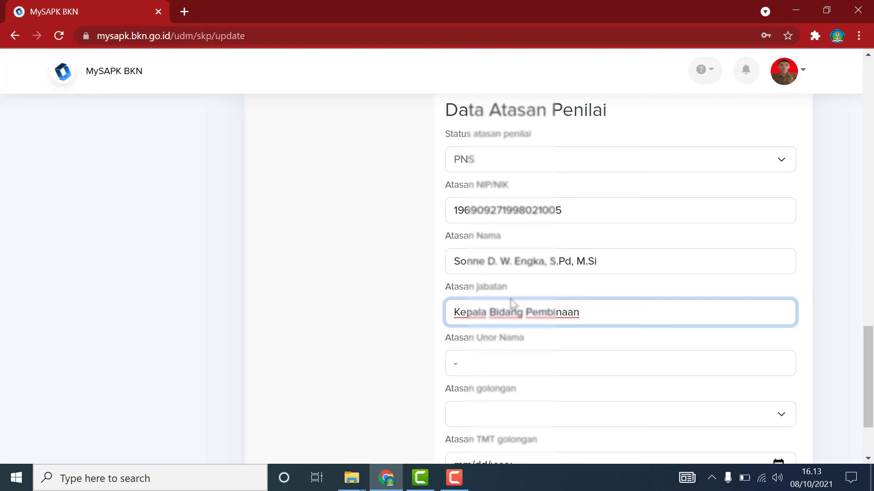
pyautogui.write('SMP')
pyautogui.click(473, 364)
pyautogui.press('BackSpace')
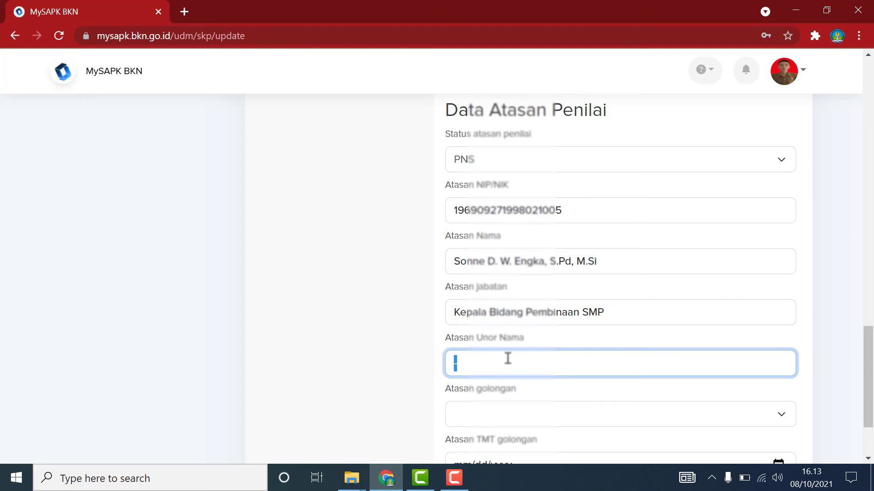
pyautogui.write('Dinas Per')
pyautogui.write('diid')
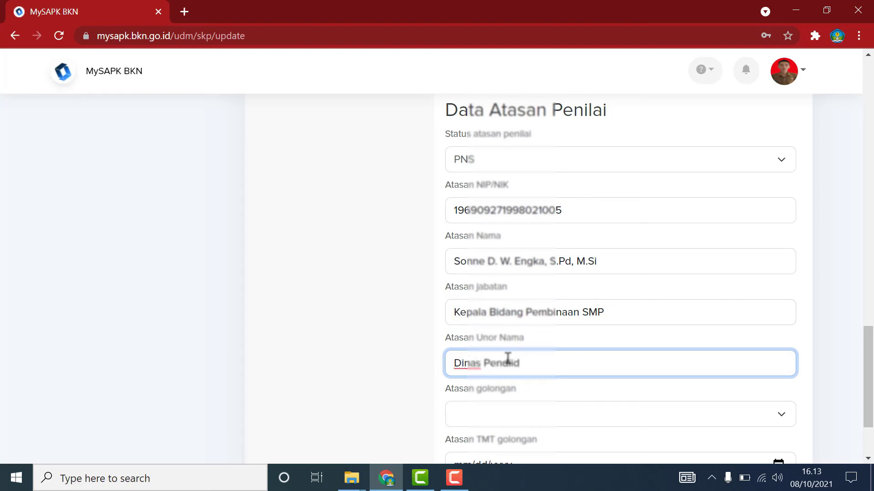
pyautogui.press('BackSpace')
pyautogui.press('BackSpace')
pyautogui.press('BackSpace')
pyautogui.write('idikan dan Kebu')
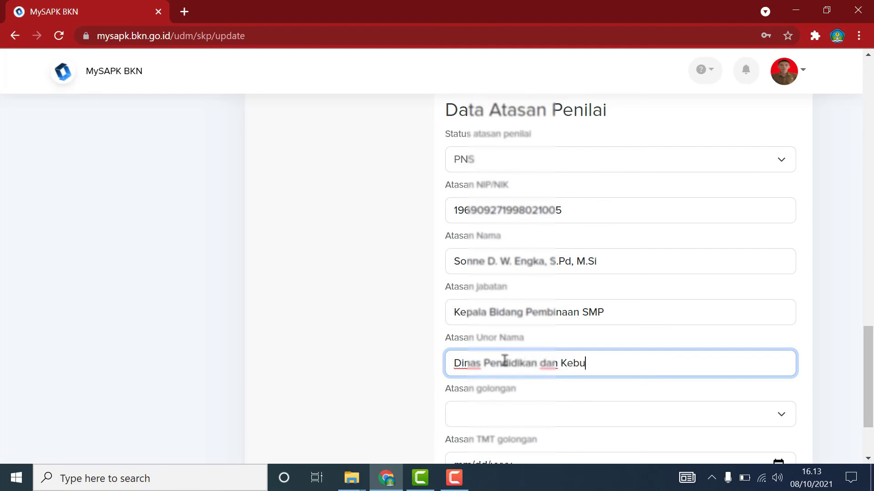
pyautogui.write('dayaan K')
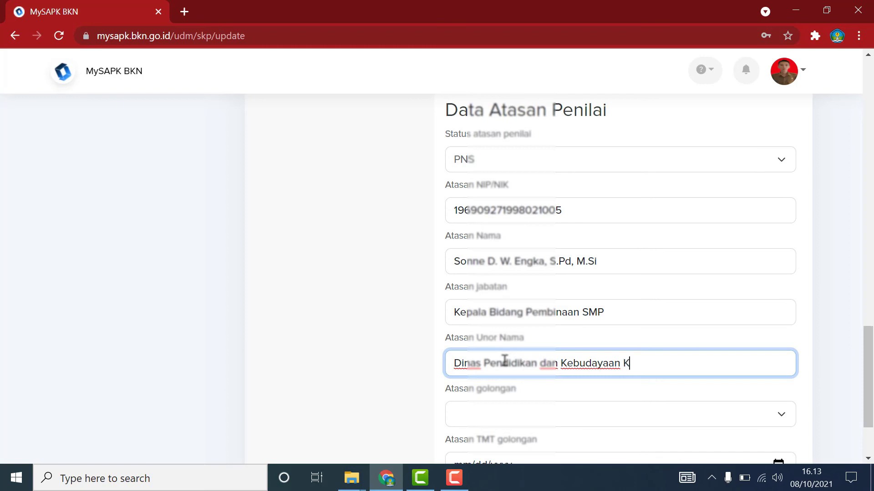
pyautogui.write('ota Manado')
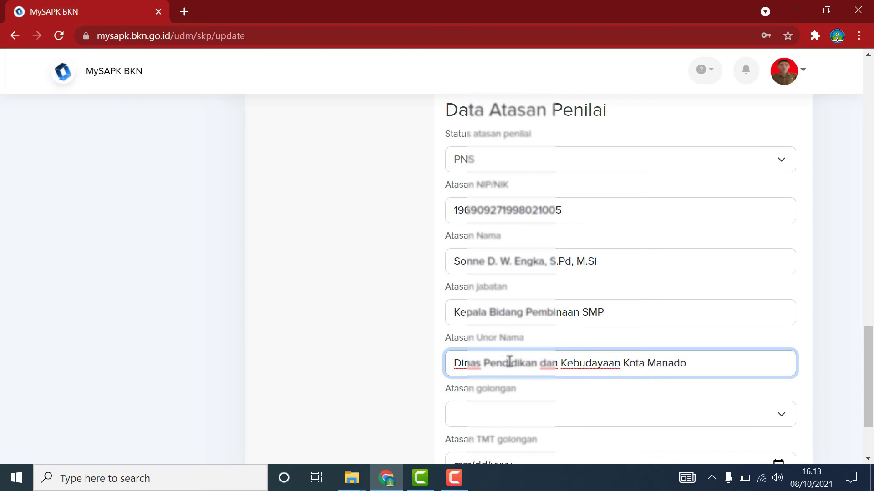
# Set the supervisor's golongan to IV/a and continue to the upload step.
pyautogui.click(564, 421)
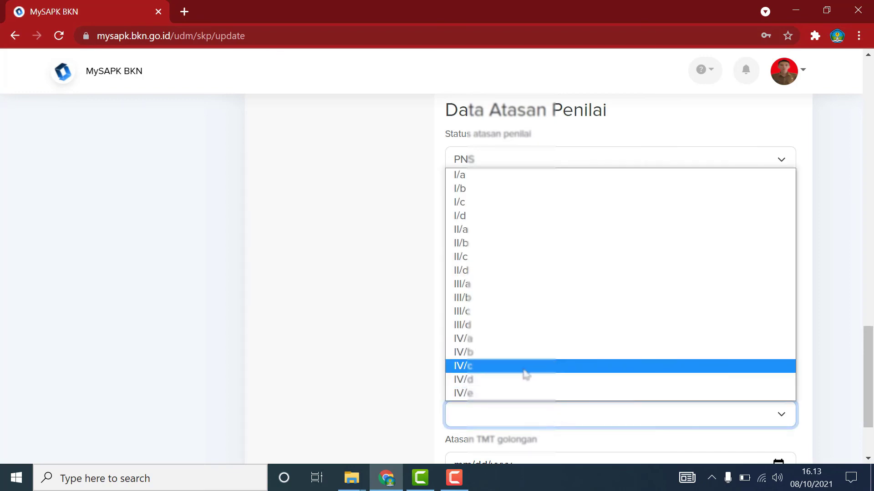
pyautogui.click(480, 340)
pyautogui.click(372, 341)
pyautogui.scroll(-3, 369, 341)
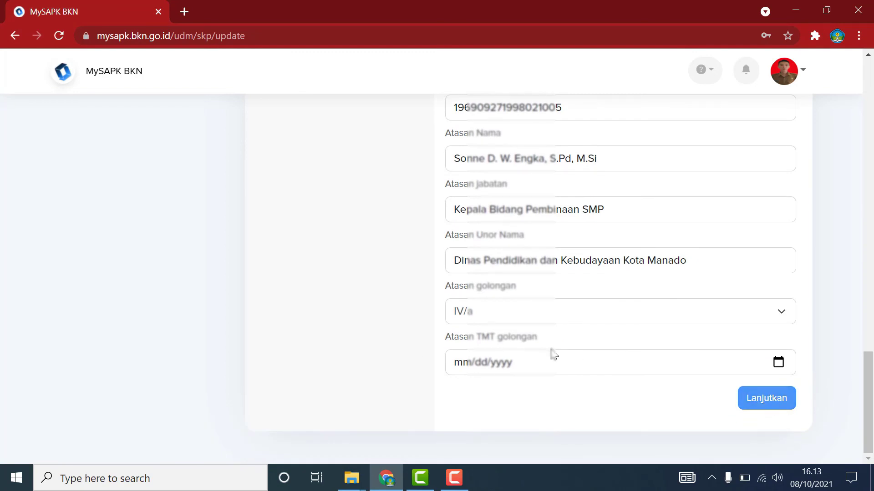
pyautogui.click(775, 397)
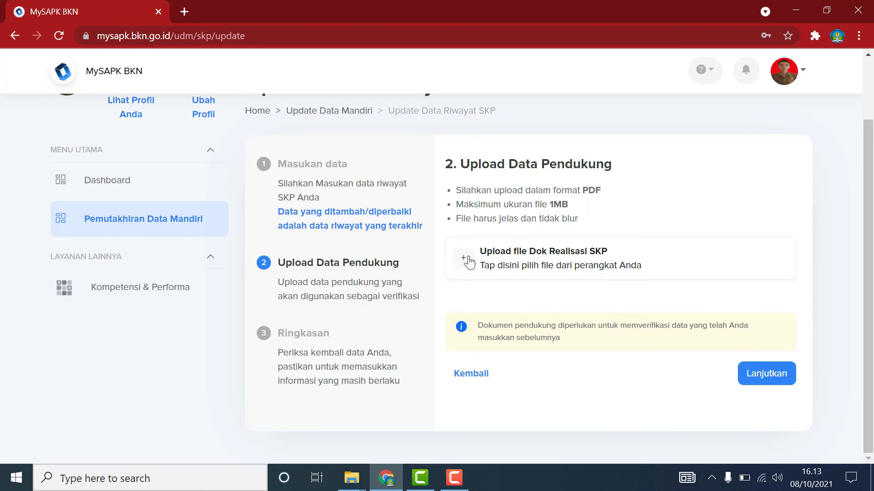
# Try uploading SKP 2020 as Dok Realisasi SKP, then open a new browser tab after it fails.
pyautogui.click(542, 267)
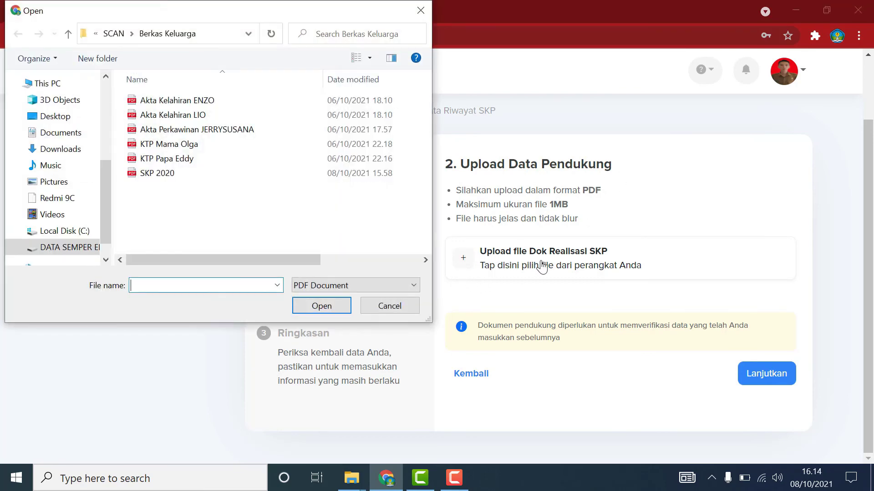
pyautogui.click(146, 174)
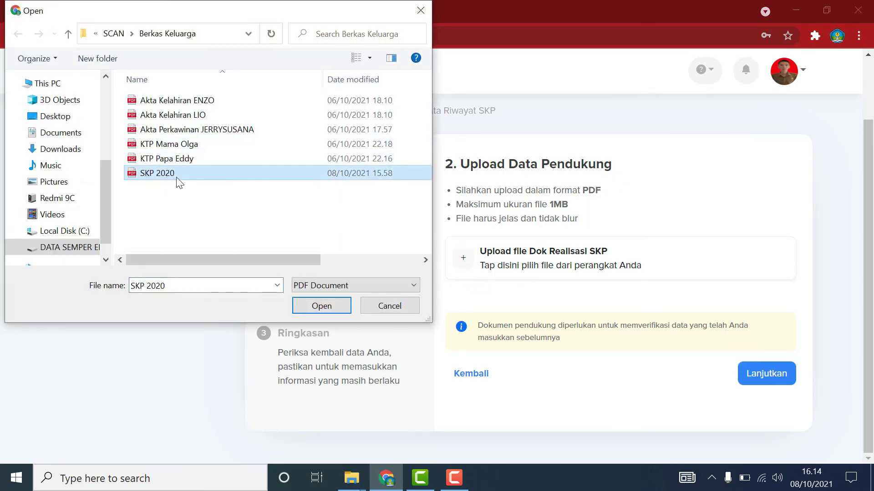
pyautogui.click(338, 306)
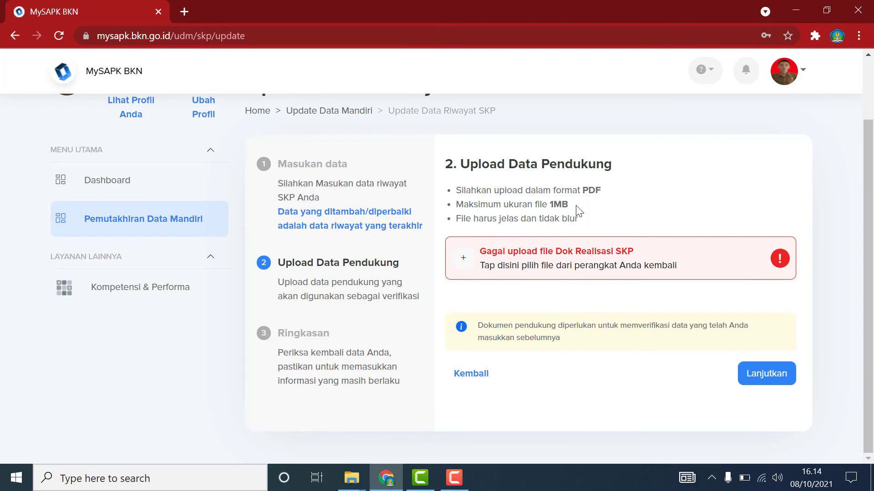
pyautogui.click(187, 15)
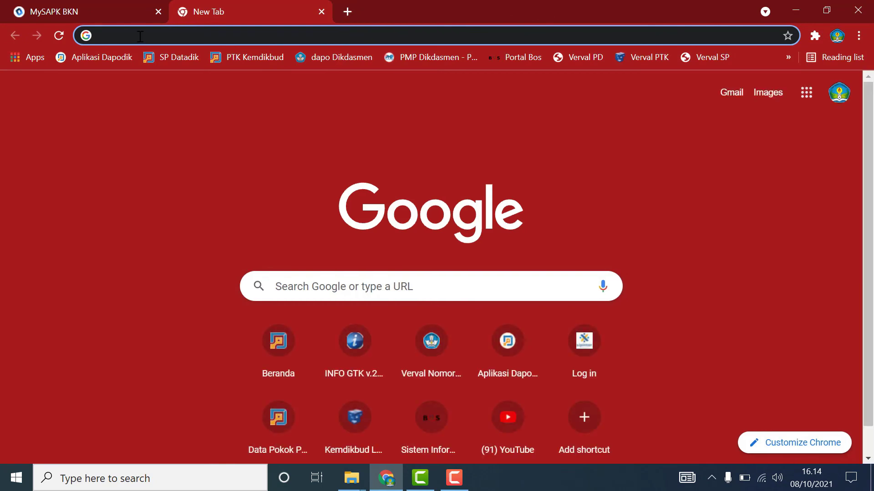
# Search Google for 'kompres pdf' and open Smallpdf's Kompres PDF result.
pyautogui.click(140, 36)
pyautogui.write('kompres')
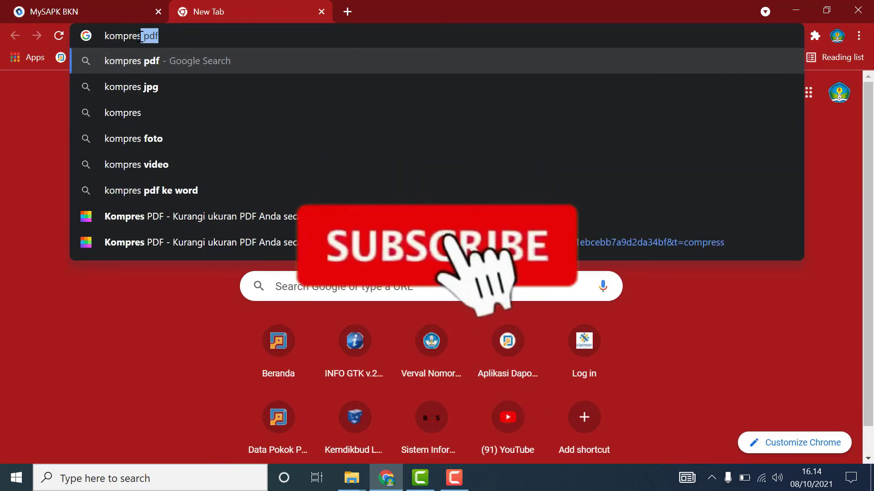
pyautogui.press('Return')
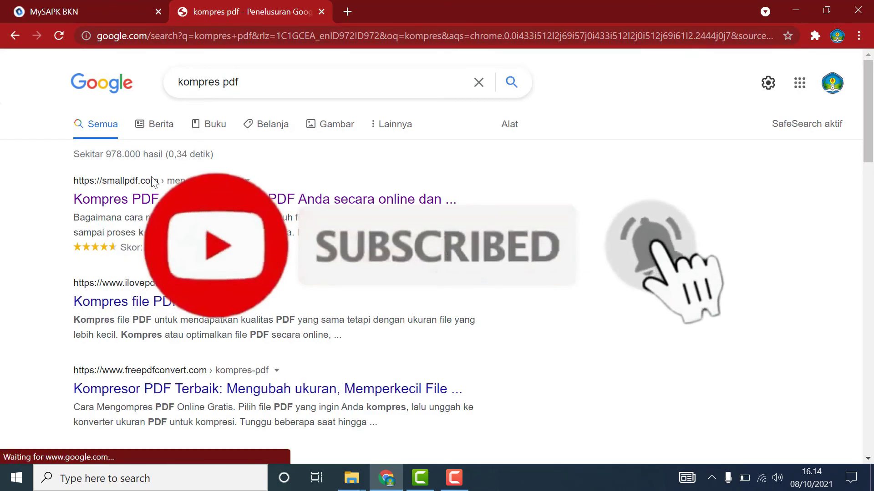
pyautogui.click(138, 204)
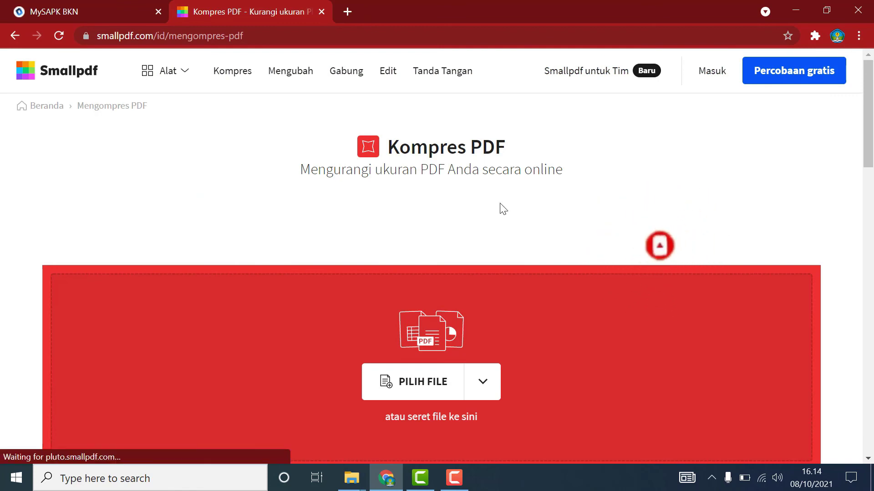
# Load SKP 2020.pdf into Smallpdf's PDF compressor.
pyautogui.click(437, 382)
pyautogui.scroll(-10, 277, 193)
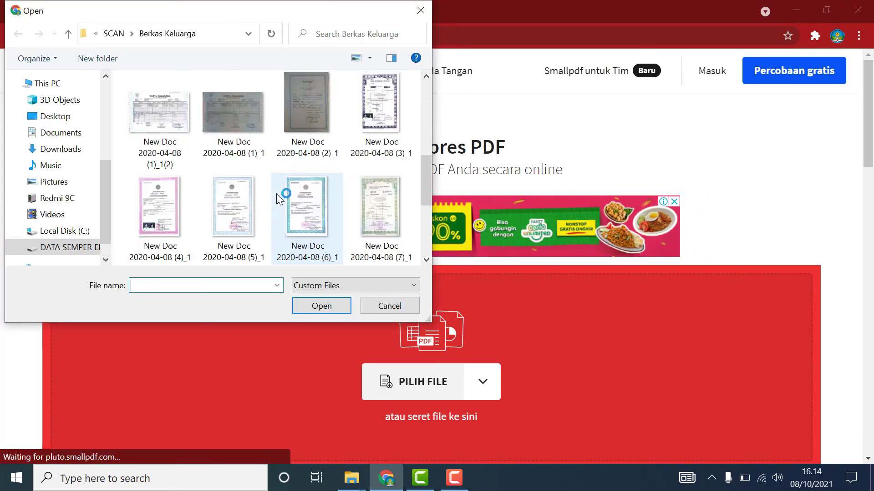
pyautogui.scroll(9, 280, 199)
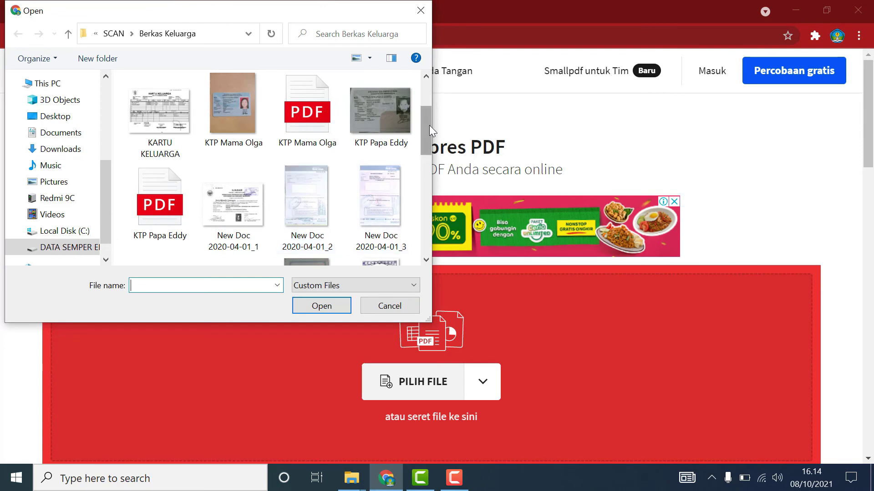
pyautogui.moveTo(430, 124); pyautogui.dragTo(422, 238)
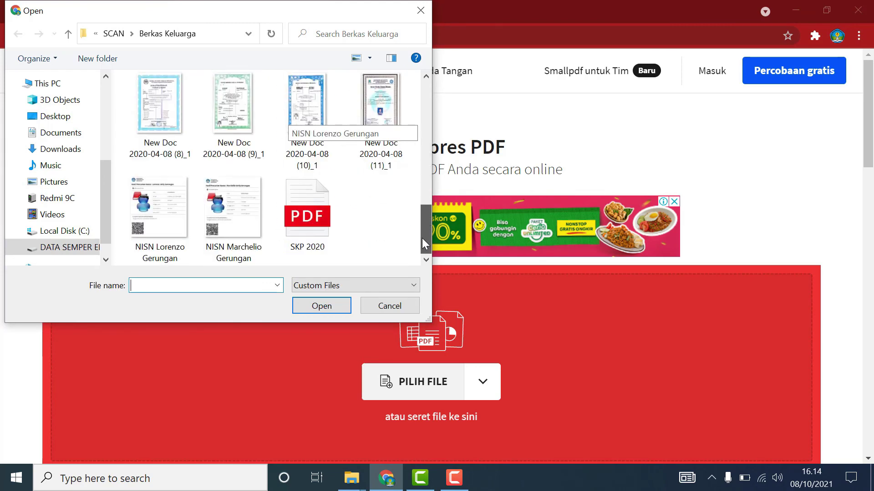
pyautogui.click(317, 230)
pyautogui.click(318, 305)
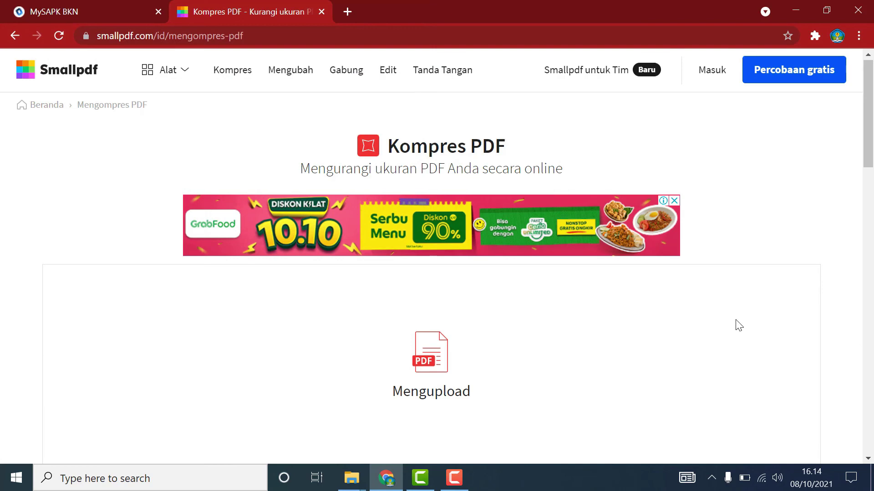
# Compress it with Kompresi dasar down to 525 KB and request the download.
pyautogui.scroll(-3, 737, 324)
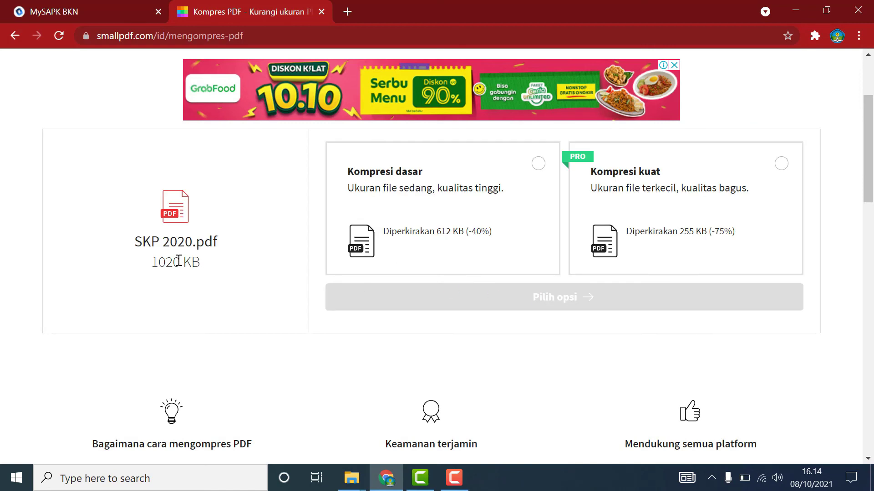
pyautogui.click(539, 164)
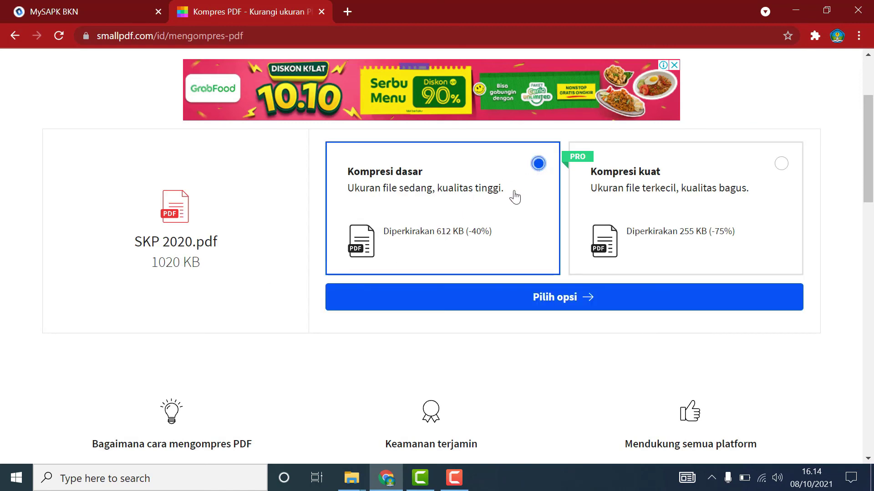
pyautogui.click(588, 298)
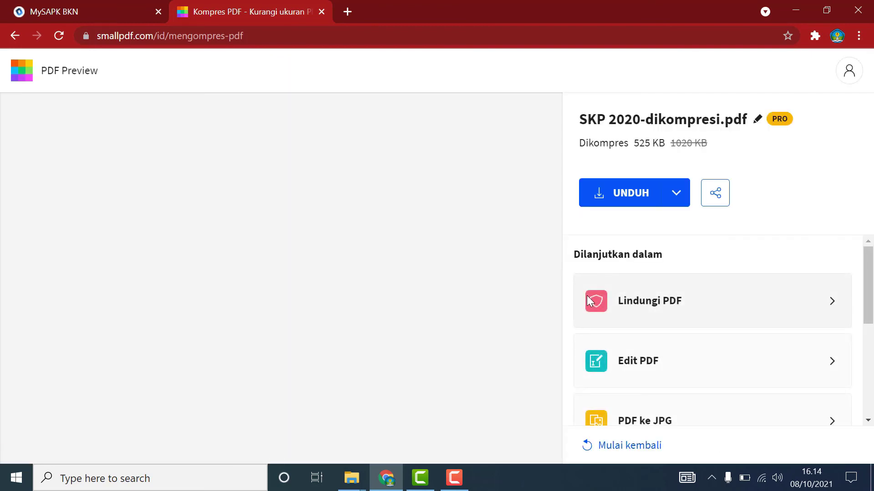
pyautogui.click(657, 193)
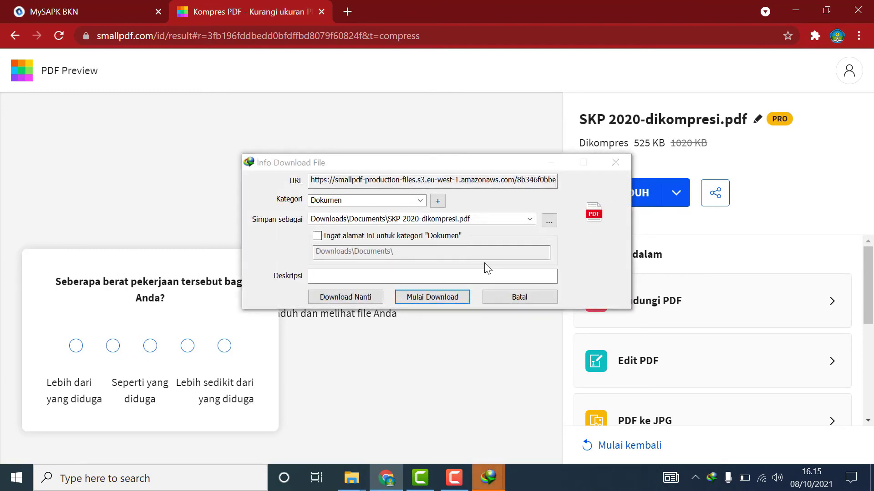
# Save SKP 2020-dikompresi.pdf with Internet Download Manager and open its Downloads\Documents folder.
pyautogui.click(432, 299)
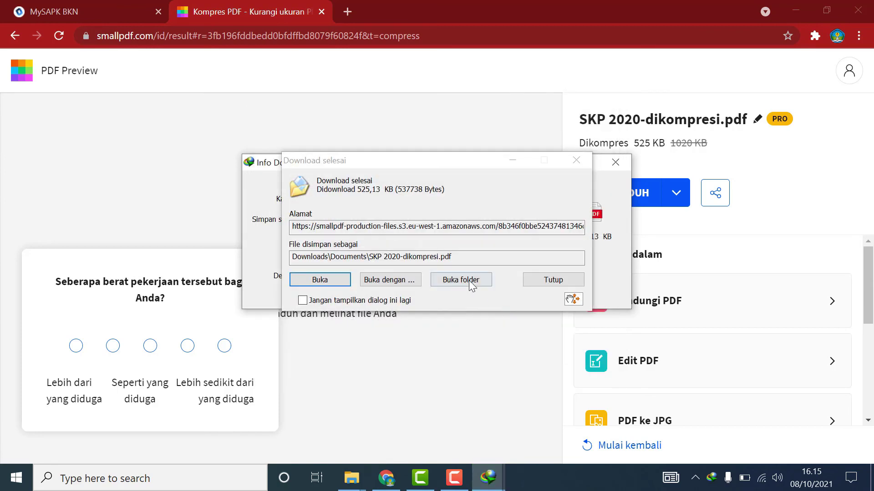
pyautogui.click(470, 280)
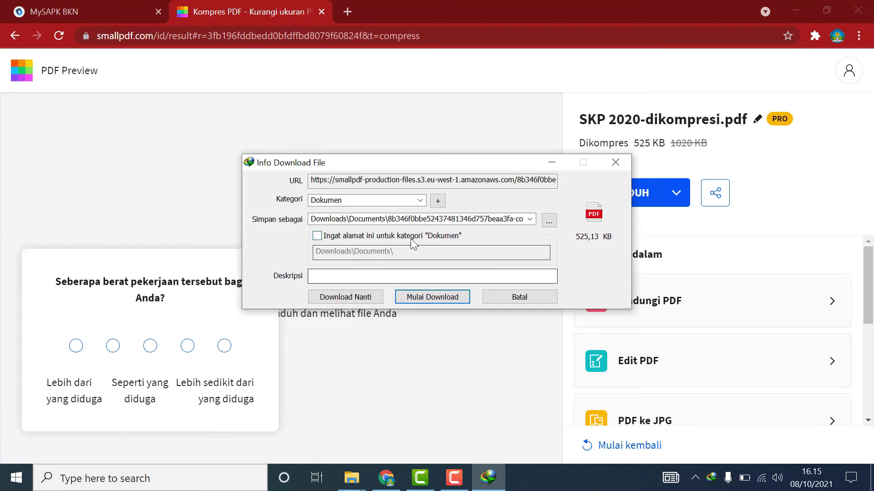
pyautogui.click(525, 296)
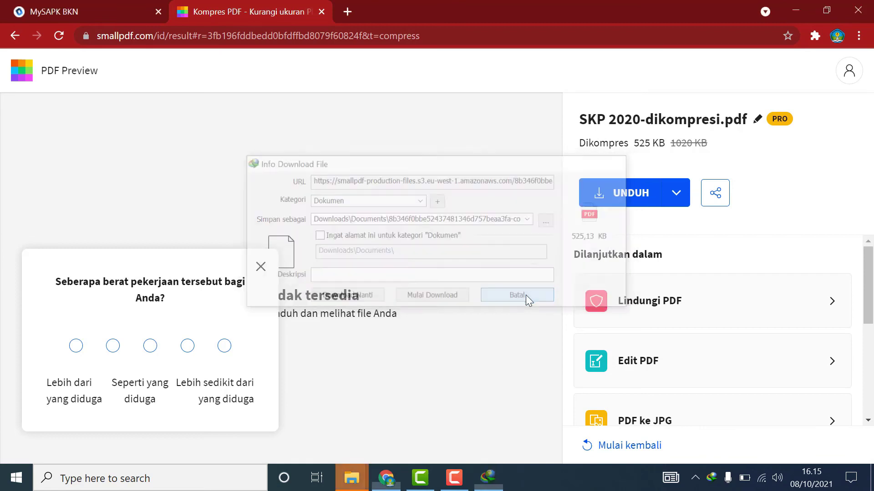
pyautogui.click(537, 321)
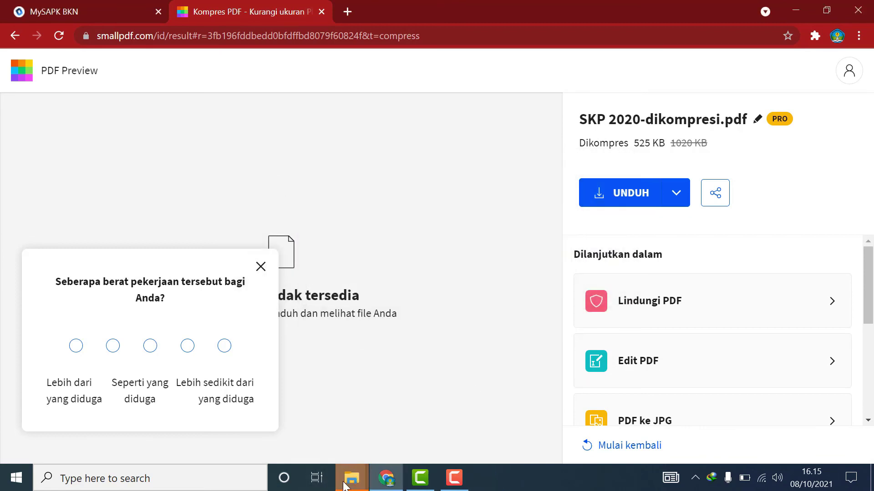
pyautogui.moveTo(352, 478)
pyautogui.click(449, 428)
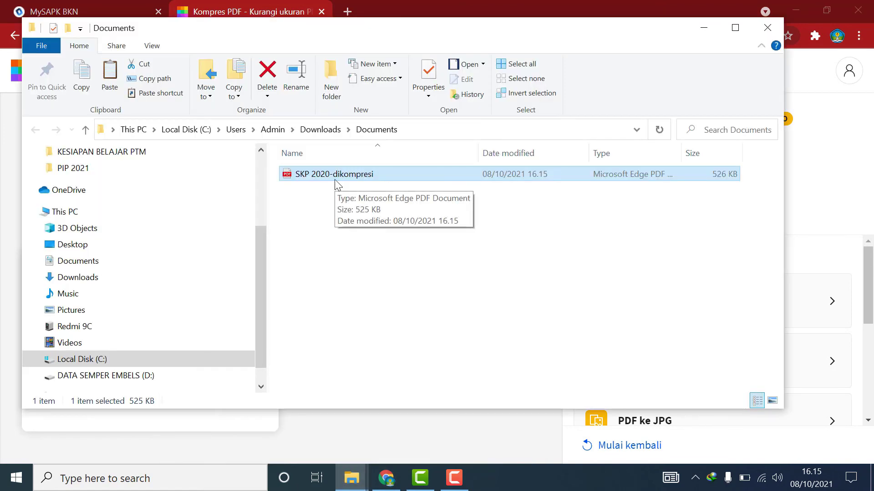
# Upload SKP 2020-dikompresi from Downloads\Documents as Dok Realisasi SKP in MySAPK BKN.
pyautogui.click(391, 486)
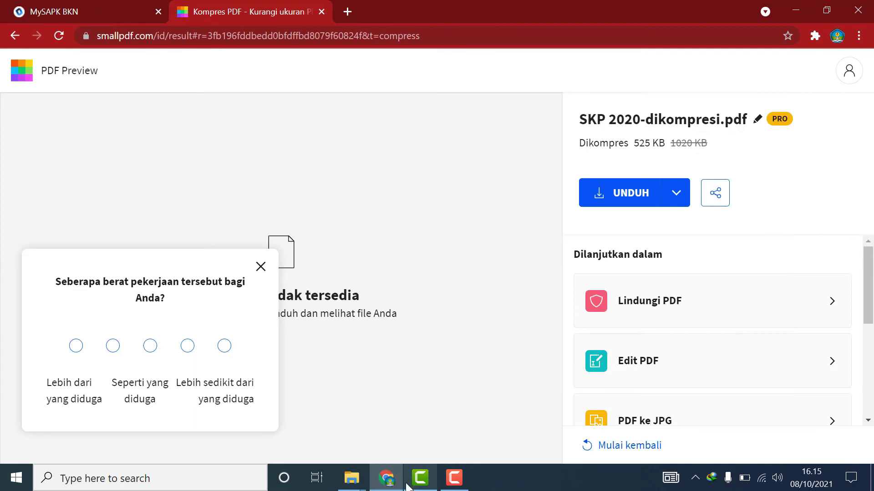
pyautogui.click(115, 19)
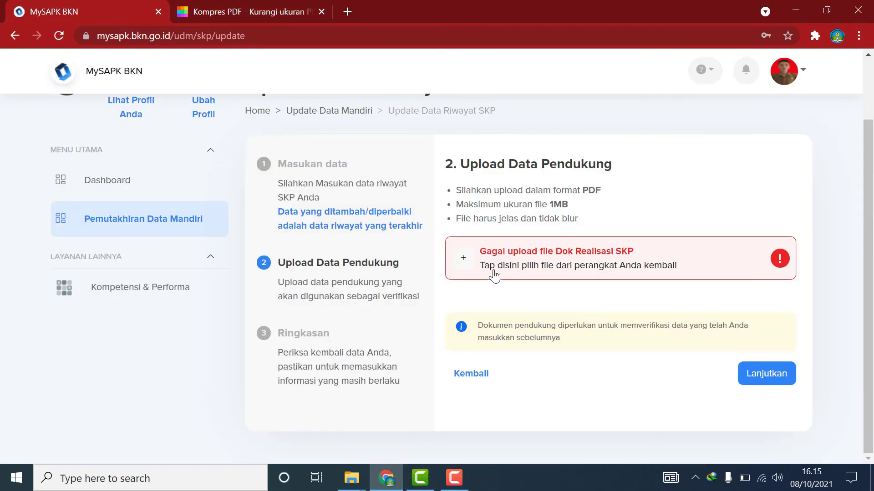
pyautogui.click(478, 265)
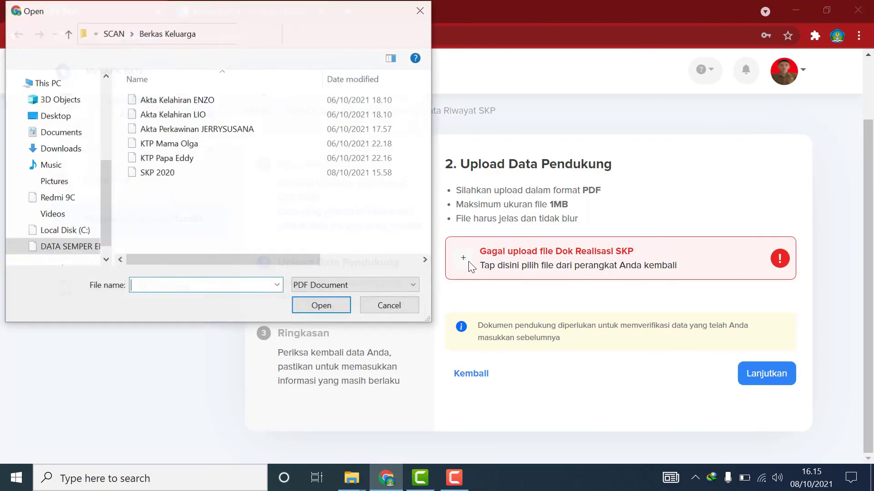
pyautogui.click(68, 153)
pyautogui.doubleClick(152, 118)
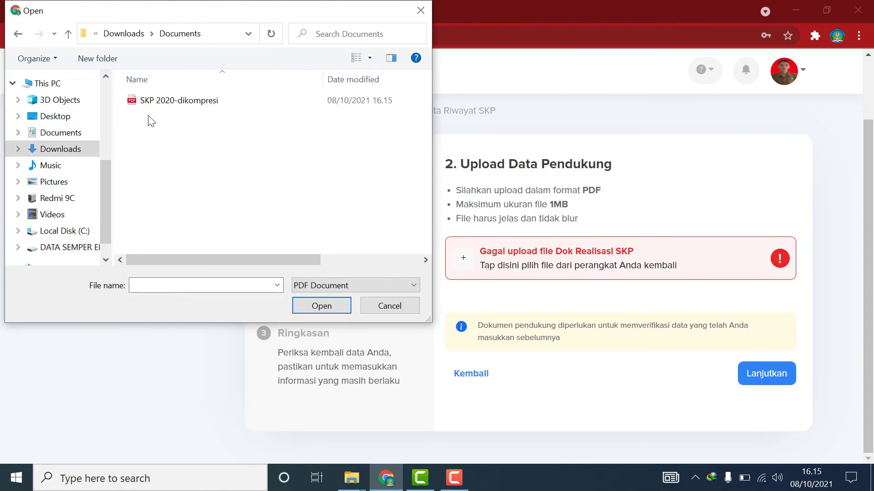
pyautogui.moveTo(263, 260); pyautogui.dragTo(390, 162)
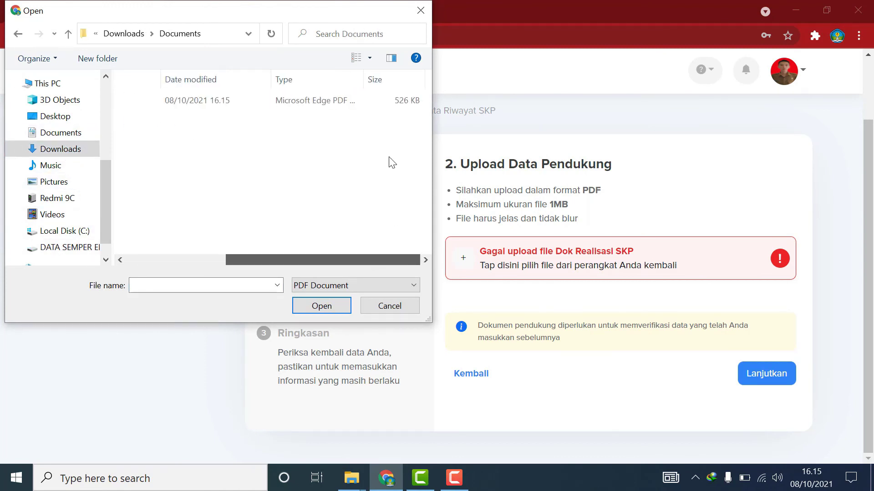
pyautogui.moveTo(404, 109); pyautogui.dragTo(406, 109)
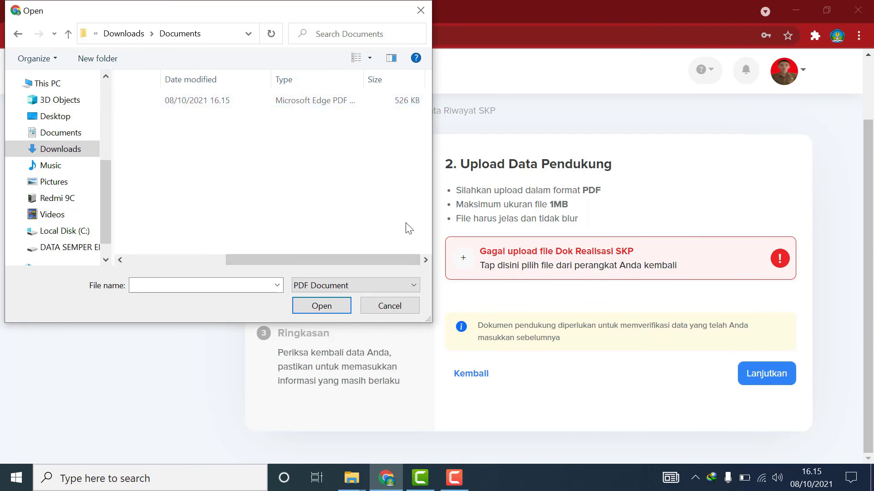
pyautogui.moveTo(377, 260); pyautogui.dragTo(226, 251)
pyautogui.click(175, 101)
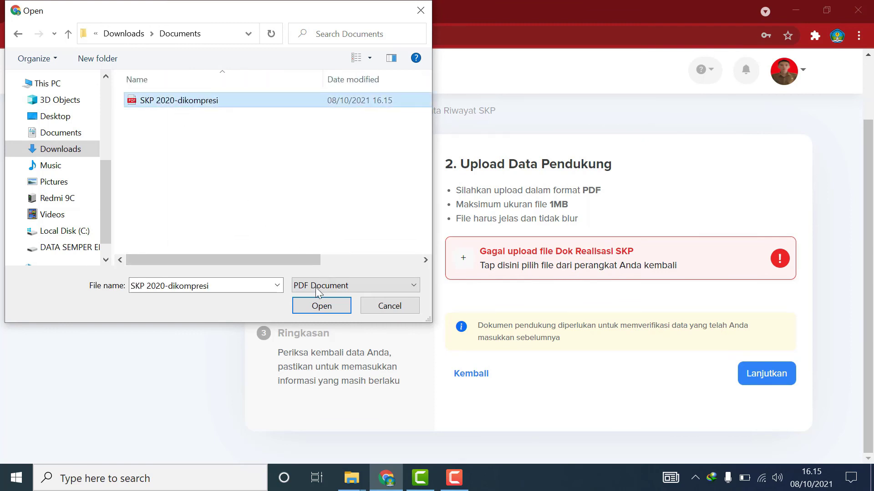
pyautogui.click(318, 308)
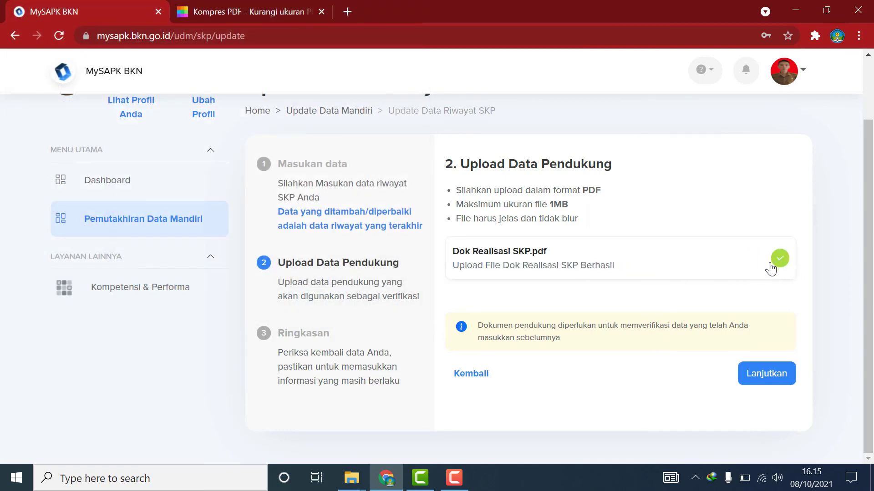
# Review the SKP Ringkasan, affirm the entered data is correct, and submit the SKP update with Kirim.
pyautogui.click(783, 380)
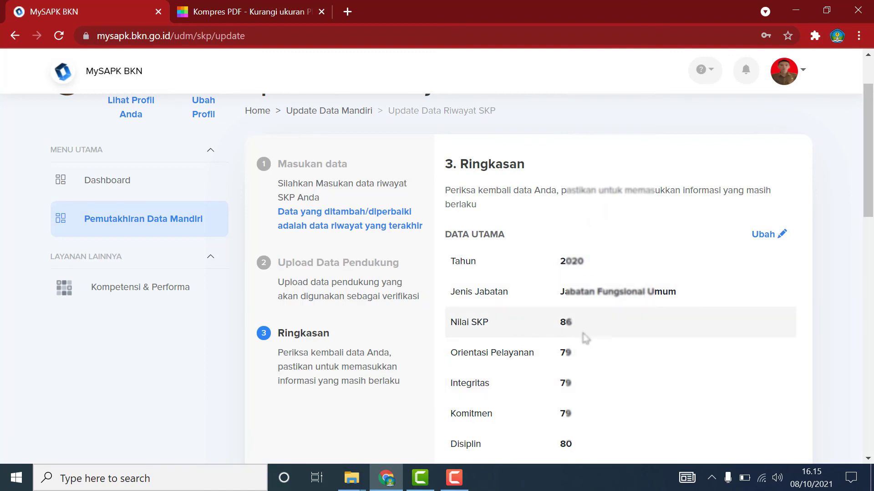
pyautogui.scroll(-1, 581, 337)
pyautogui.scroll(-2, 586, 342)
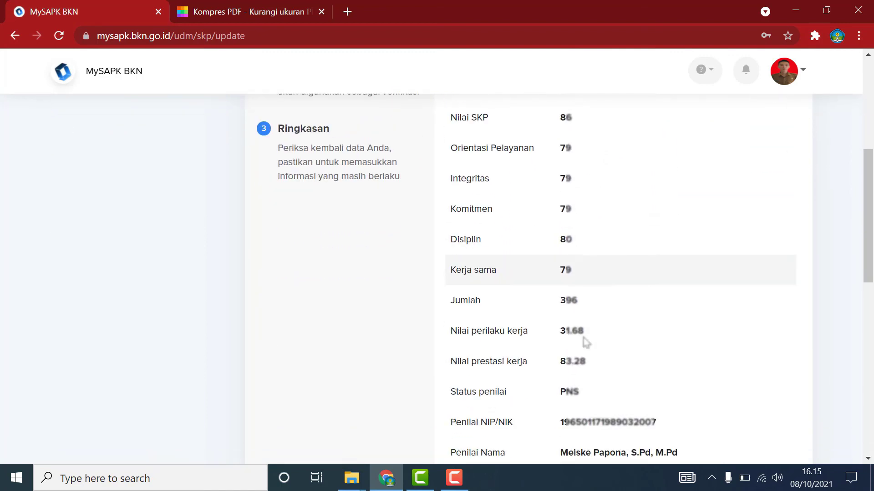
pyautogui.scroll(-1, 585, 342)
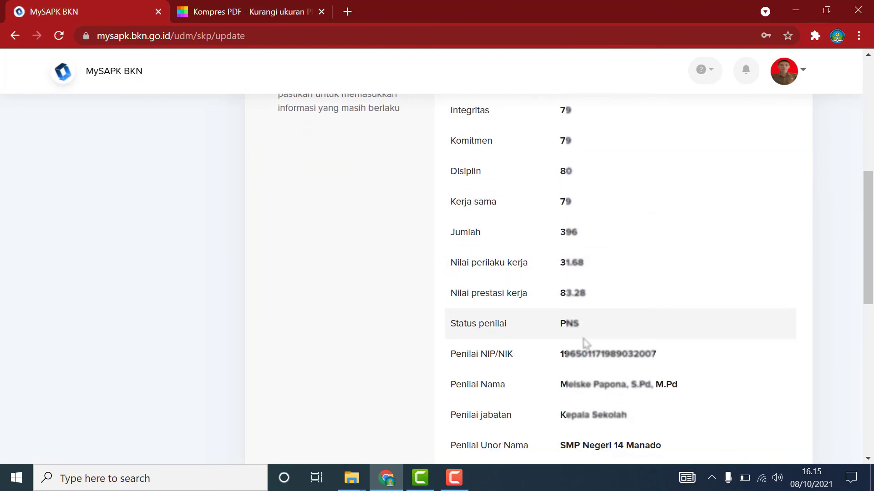
pyautogui.scroll(-1, 585, 344)
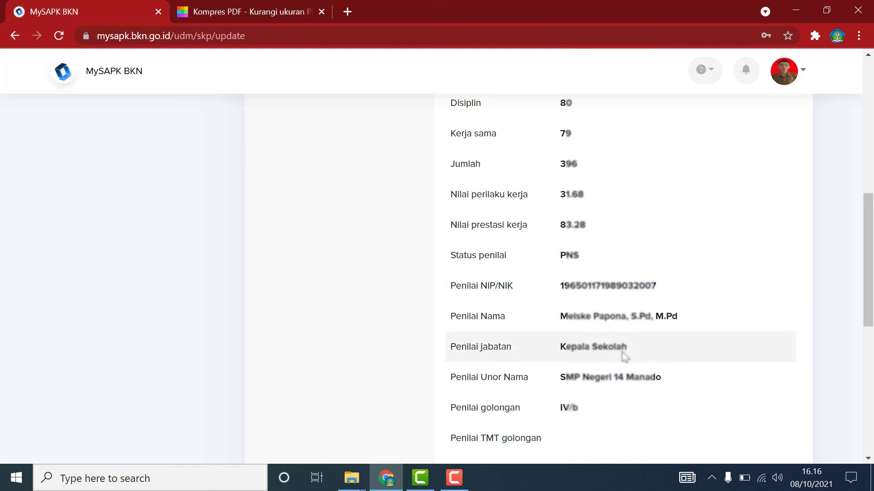
pyautogui.scroll(-3, 630, 387)
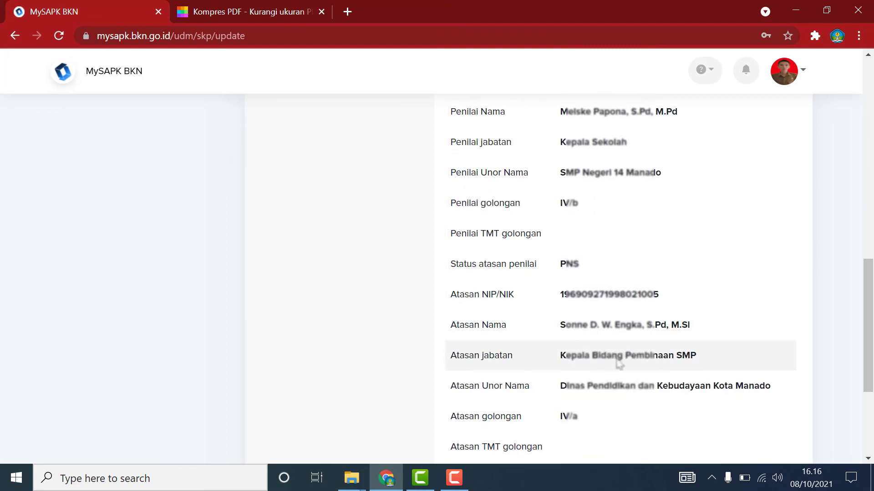
pyautogui.scroll(-4, 601, 418)
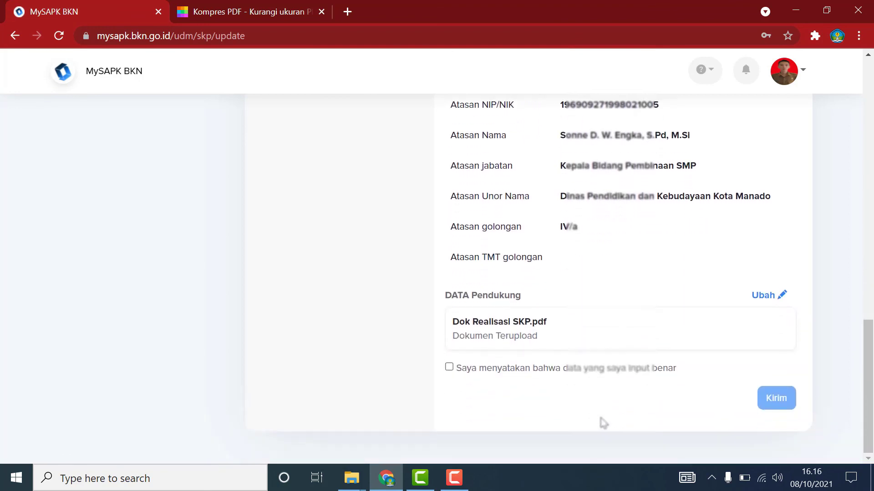
pyautogui.click(449, 368)
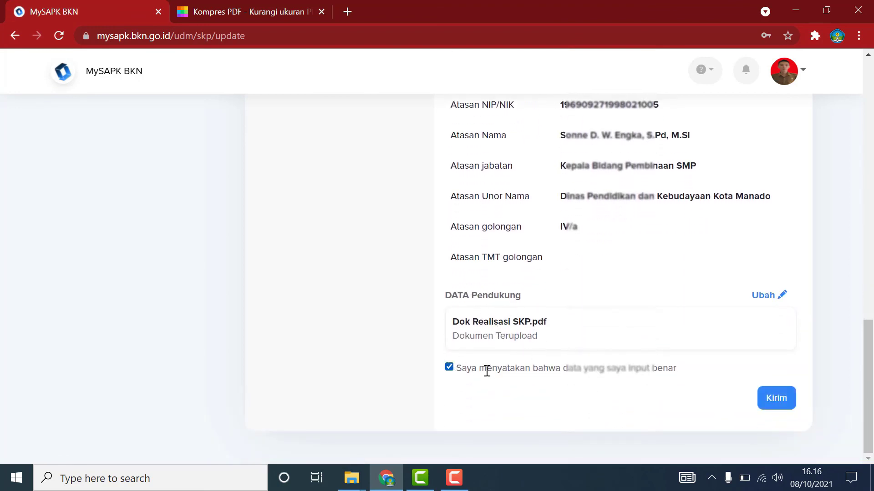
pyautogui.click(779, 400)
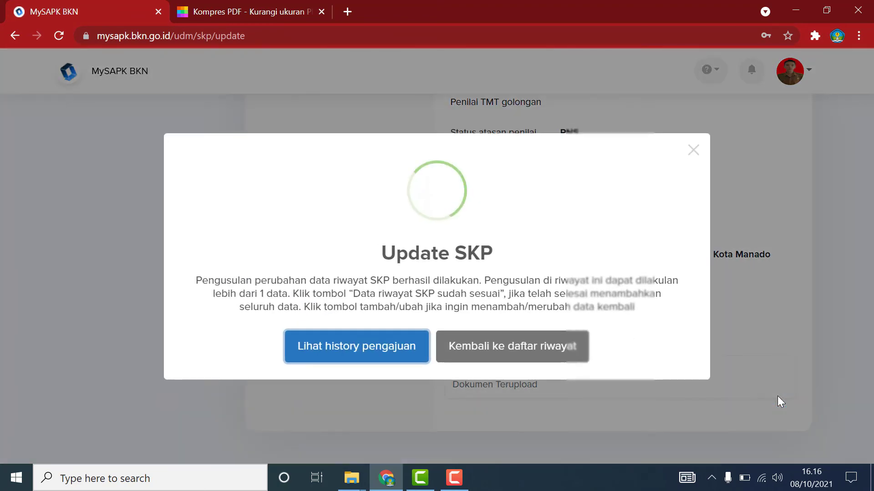
# Confirm 'Data riwayat skp sudah sesuai' on Riwayat SKP with Iya so its card shows Selesai.
pyautogui.click(503, 353)
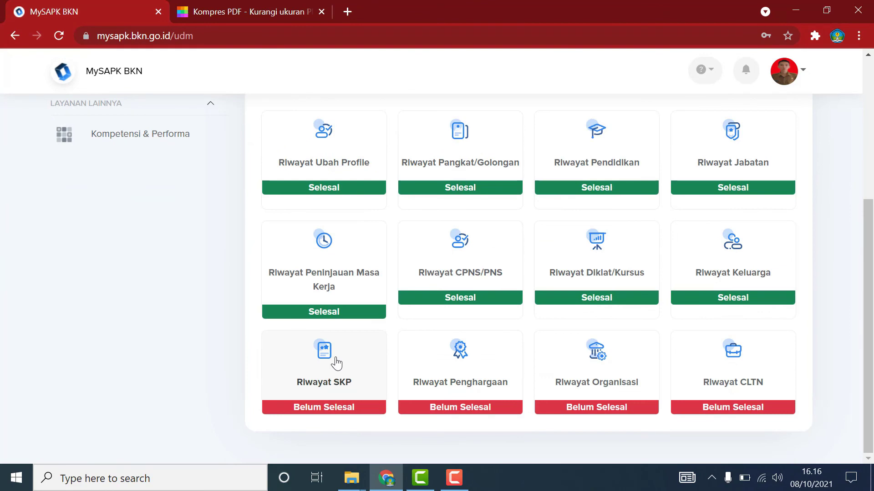
pyautogui.click(335, 363)
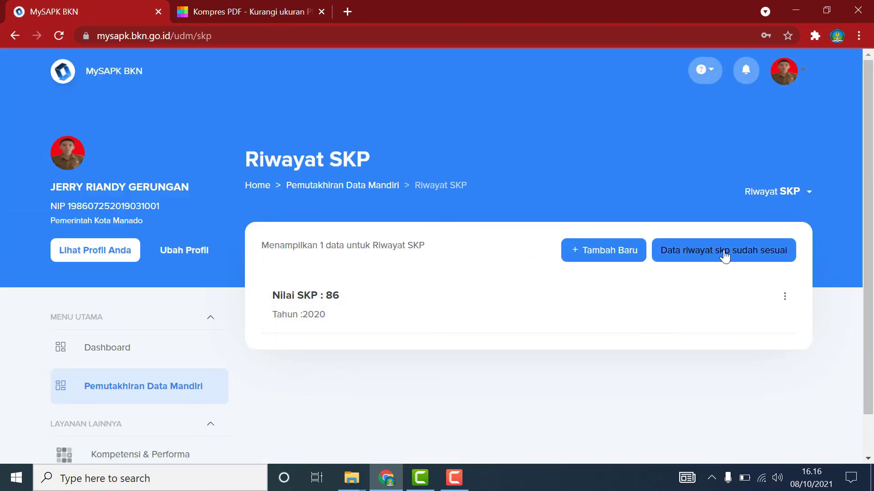
pyautogui.click(724, 253)
pyautogui.rightClick(723, 250)
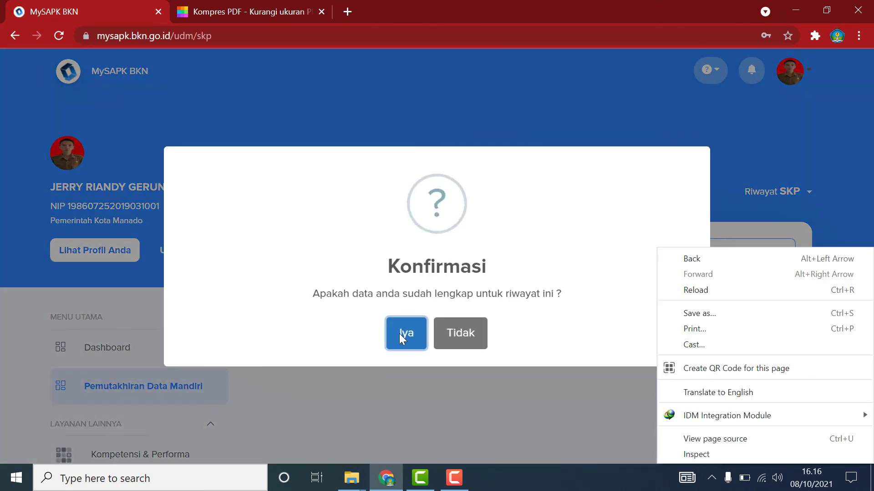
pyautogui.click(400, 334)
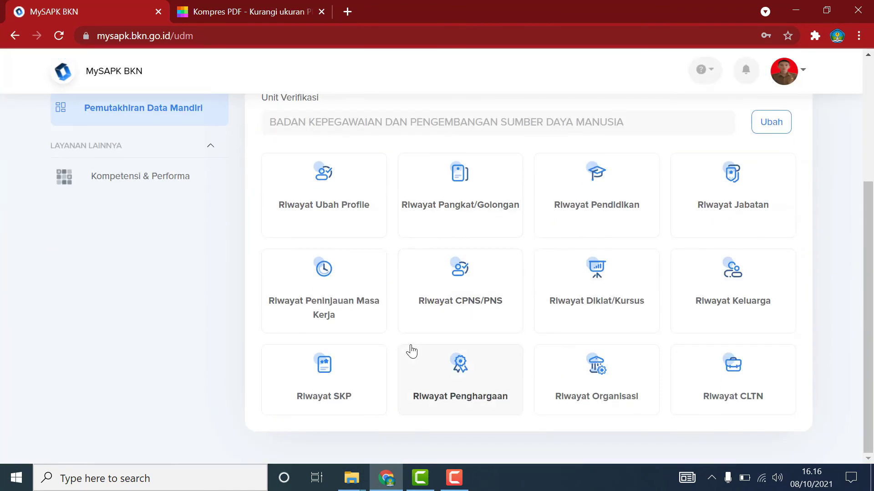
pyautogui.scroll(-1, 399, 372)
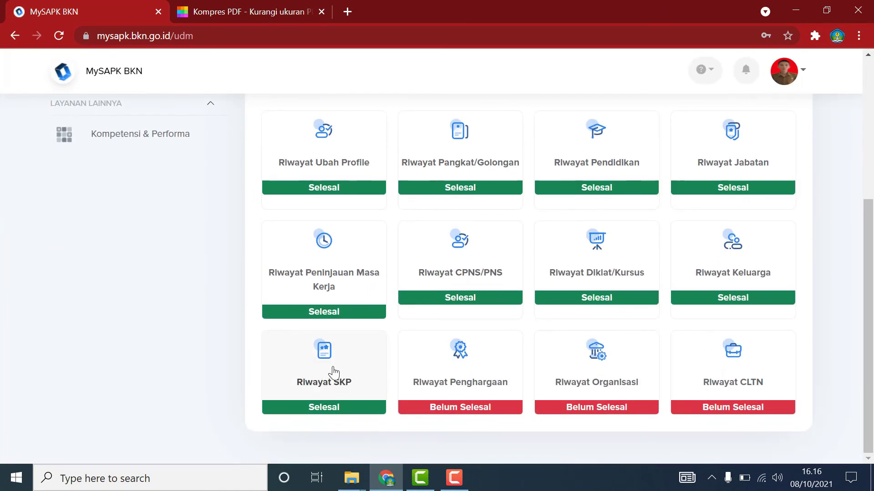
# Start a new Riwayat Penghargaan entry with award type KARYA SATYA 10 TAHUN.
pyautogui.click(484, 377)
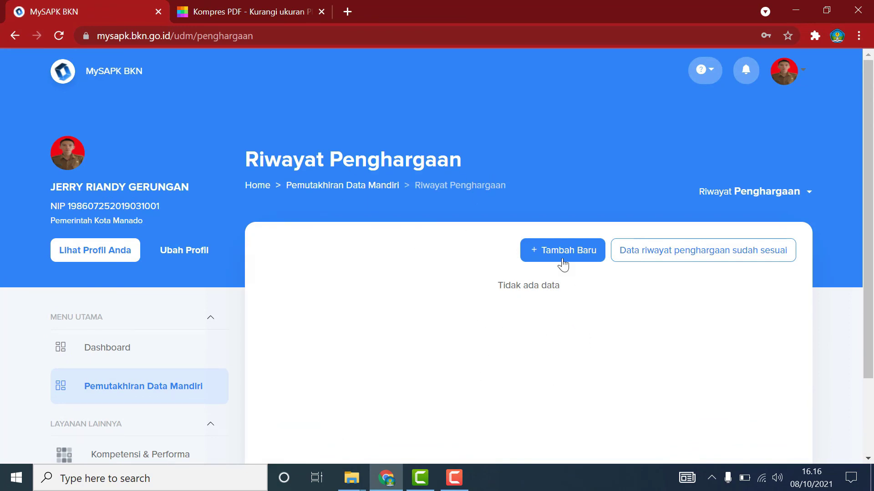
pyautogui.click(548, 252)
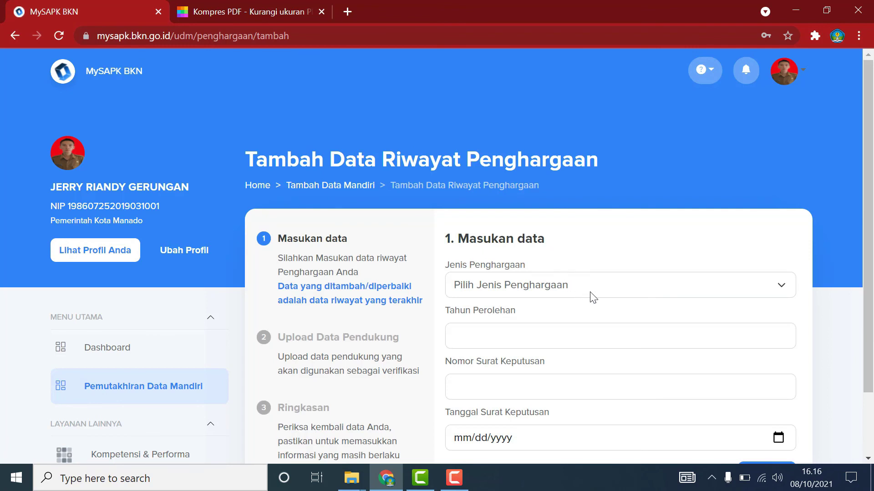
pyautogui.click(614, 290)
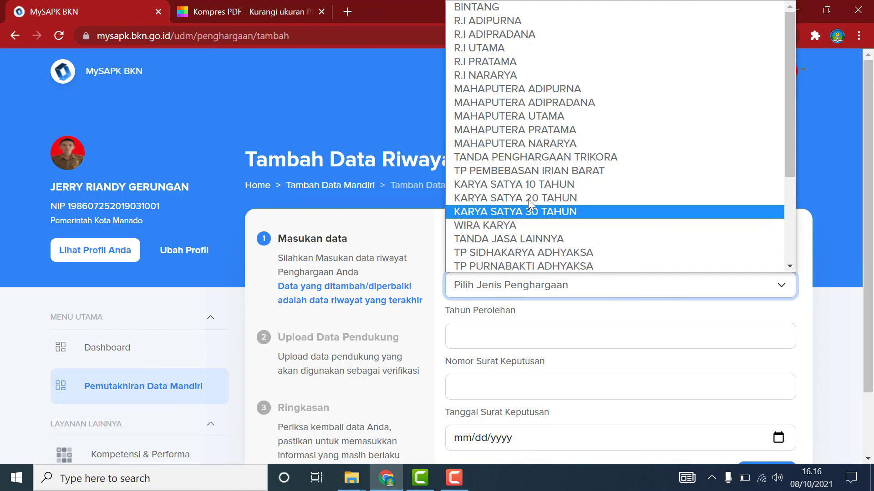
pyautogui.click(532, 182)
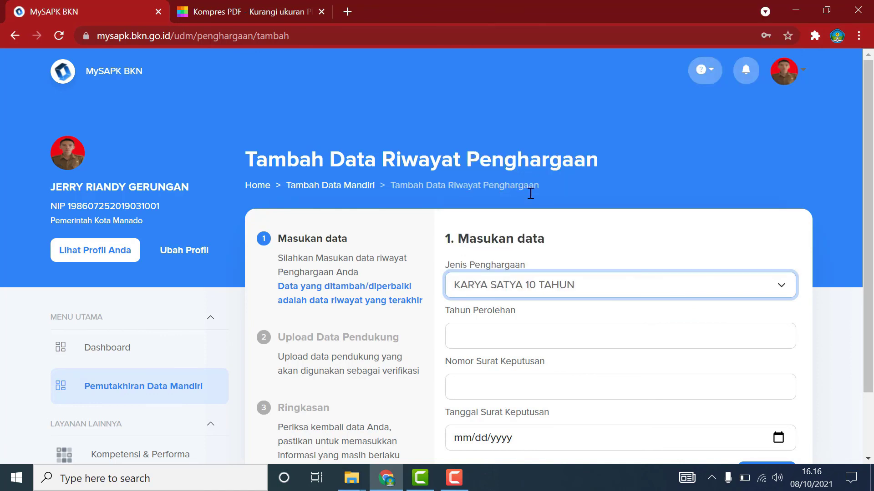
# Enter award year 2010, decree number 00000 and decree date 1 October 2021.
pyautogui.click(499, 333)
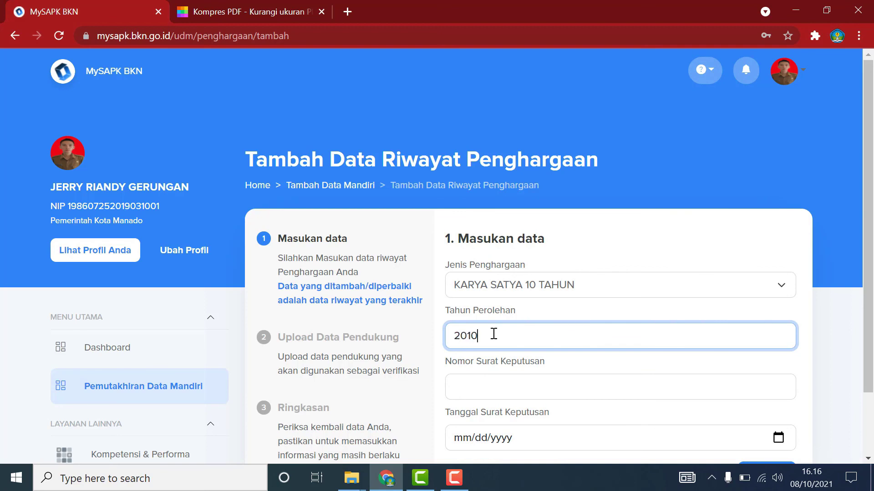
pyautogui.click(498, 389)
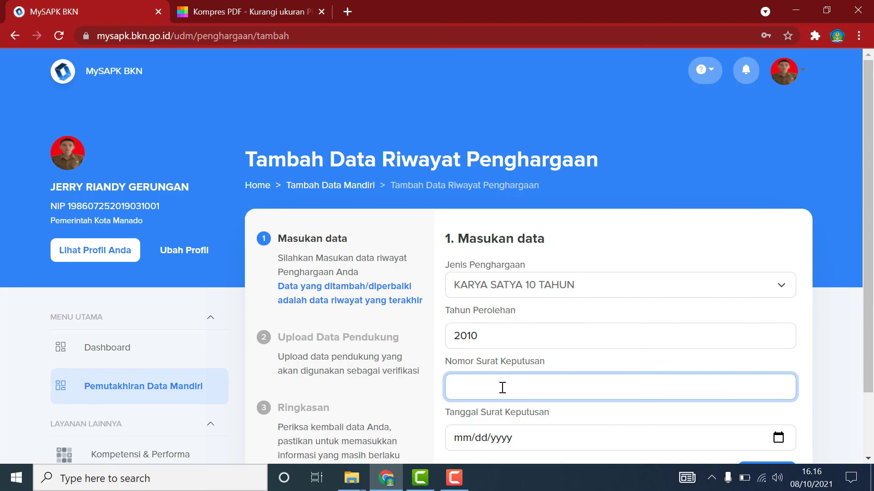
pyautogui.write('00000')
pyautogui.scroll(-2, 537, 409)
pyautogui.click(778, 370)
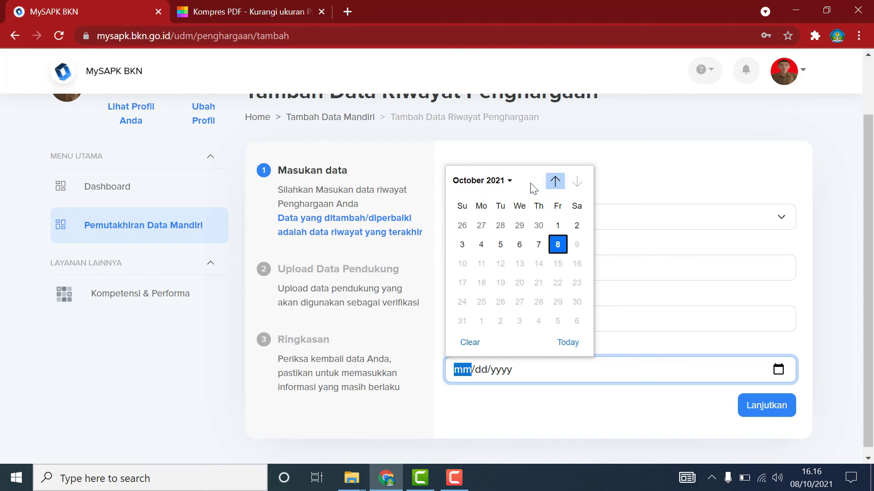
pyautogui.click(557, 226)
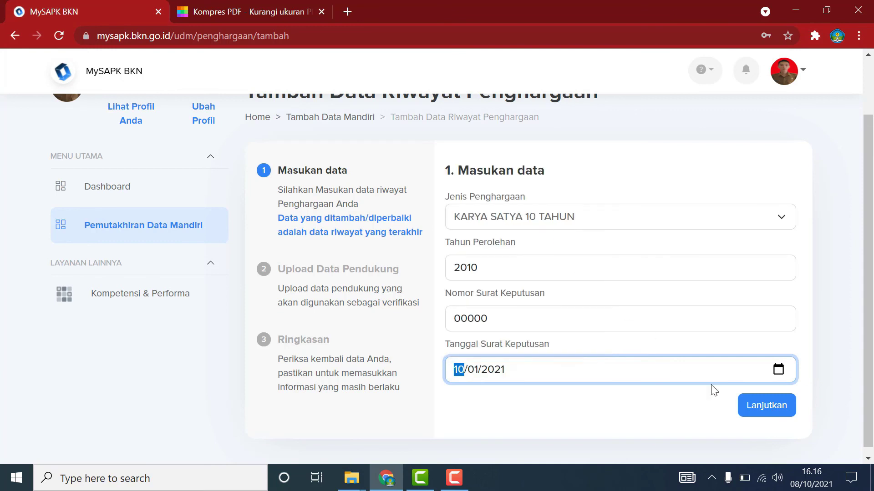
# Advance to the upload step, which will not continue without a certificate document.
pyautogui.click(766, 407)
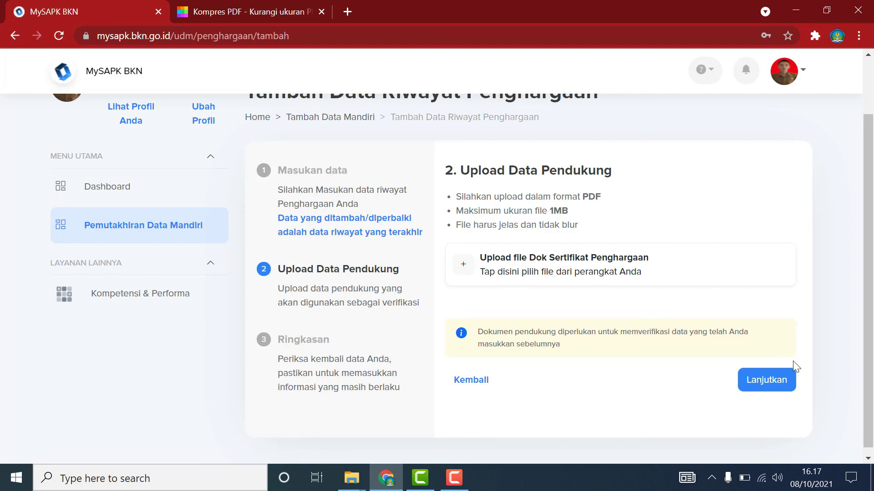
pyautogui.click(785, 380)
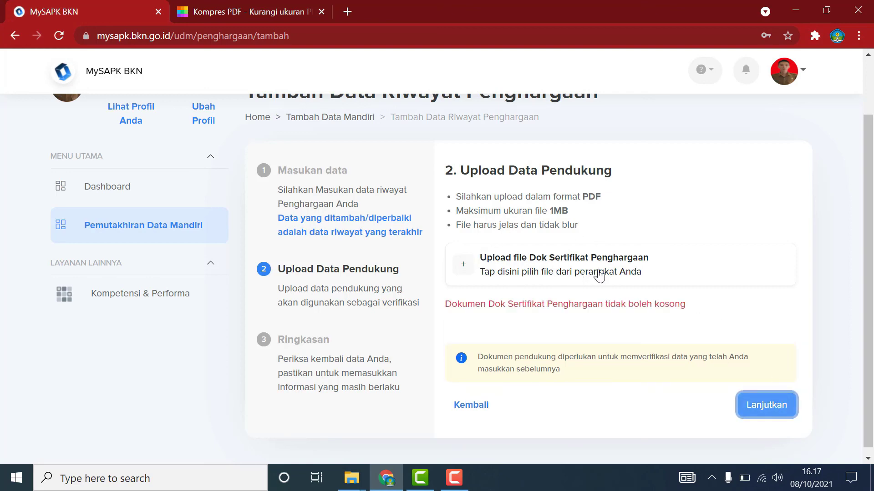
pyautogui.scroll(2, 630, 275)
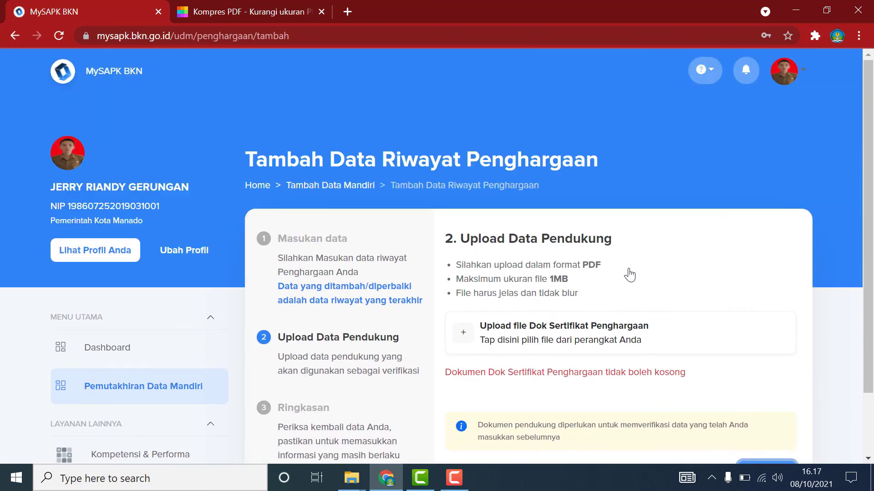
# Confirm 'Data riwayat penghargaan sudah sesuai' with Iya, then open Riwayat Organisasi.
pyautogui.click(175, 384)
pyautogui.scroll(-5, 613, 266)
pyautogui.click(447, 365)
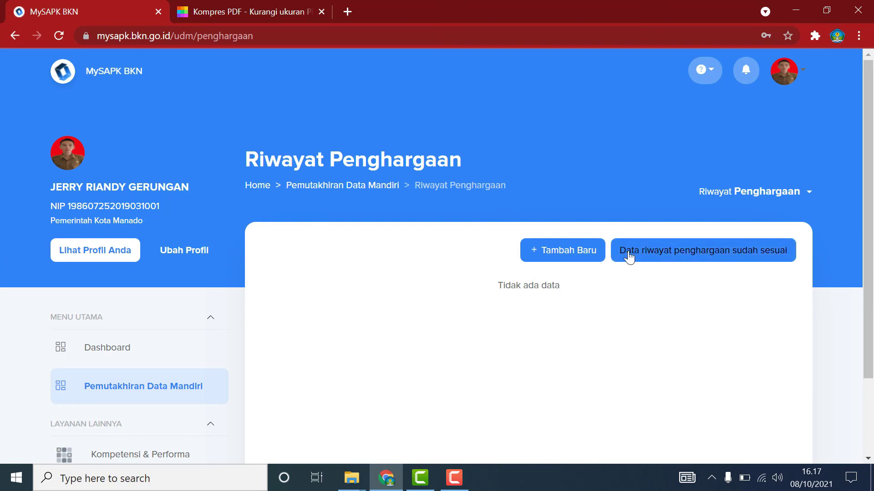
pyautogui.click(759, 257)
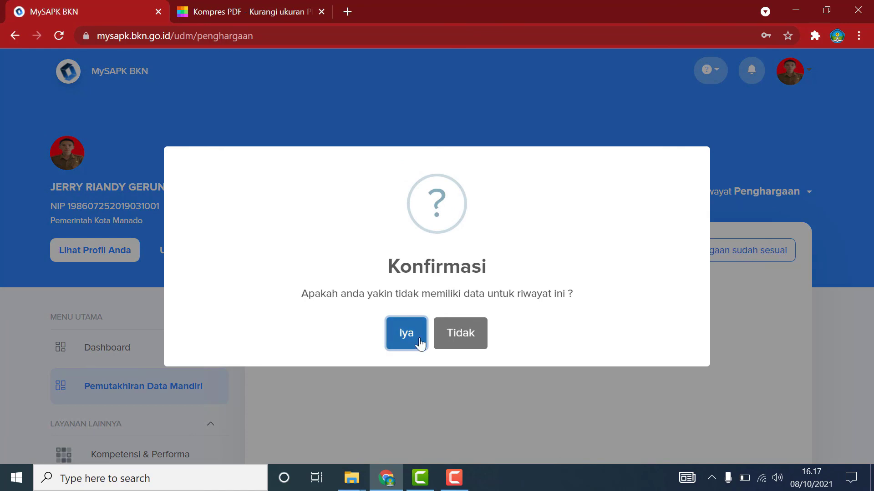
pyautogui.click(418, 344)
pyautogui.scroll(-5, 430, 351)
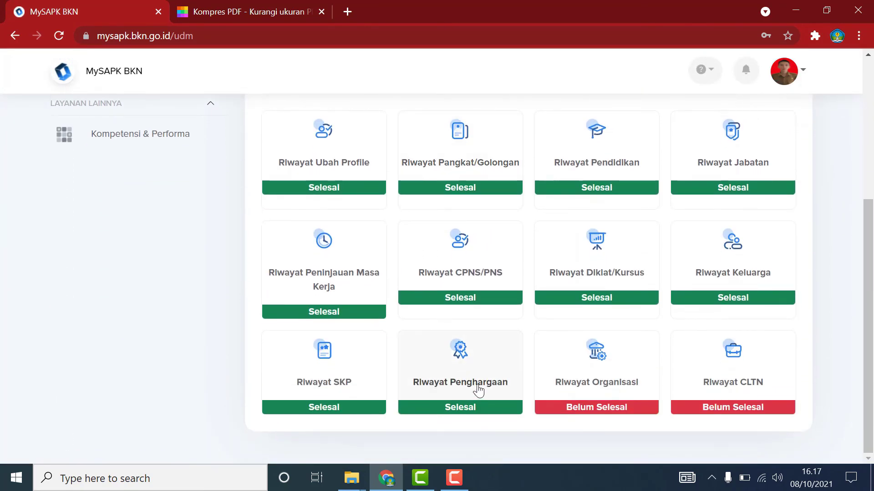
pyautogui.click(621, 387)
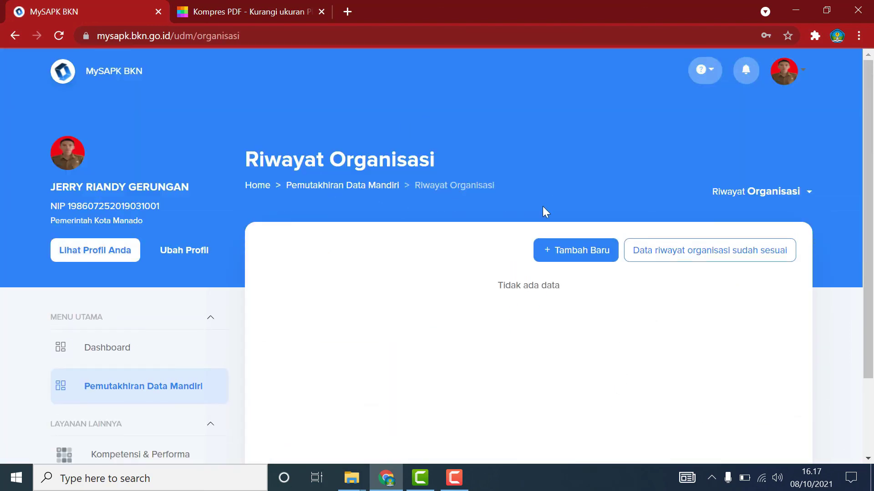
# Add organisation MGMP GURU TIK SMP KOTA MANADO with role SEKRETARIS and membership number 99999.
pyautogui.click(567, 256)
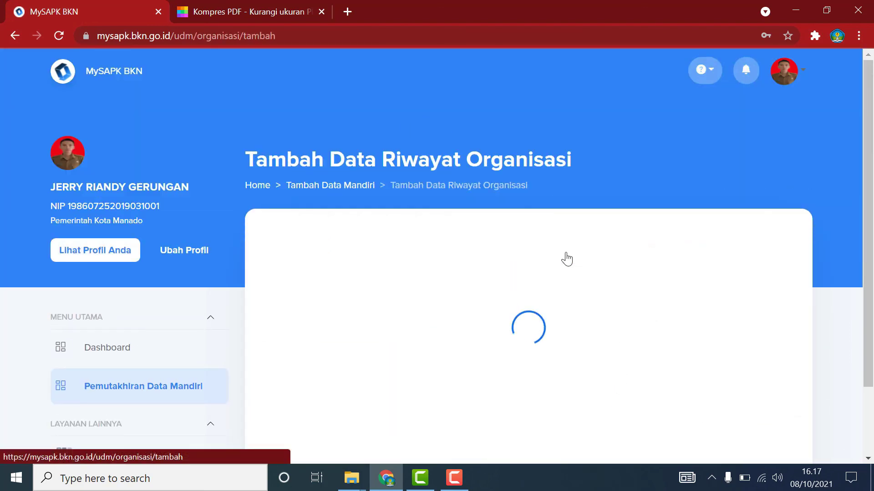
pyautogui.click(725, 291)
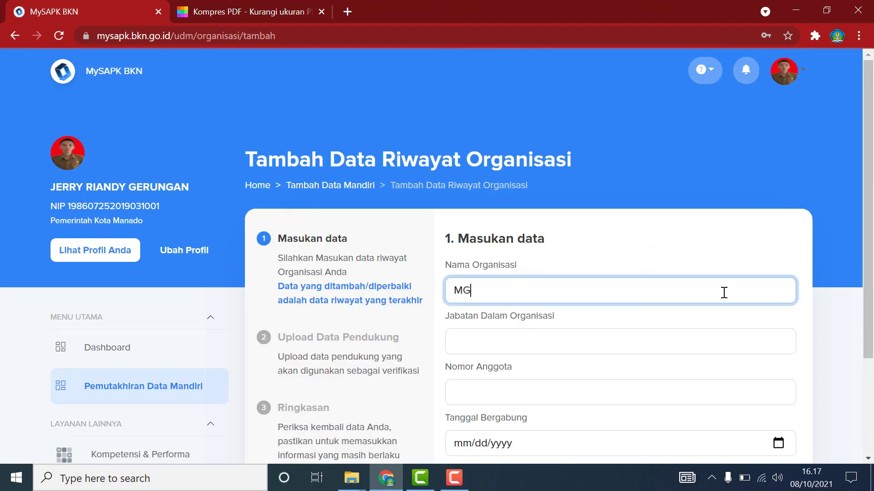
pyautogui.write('MGMP GURU TIK')
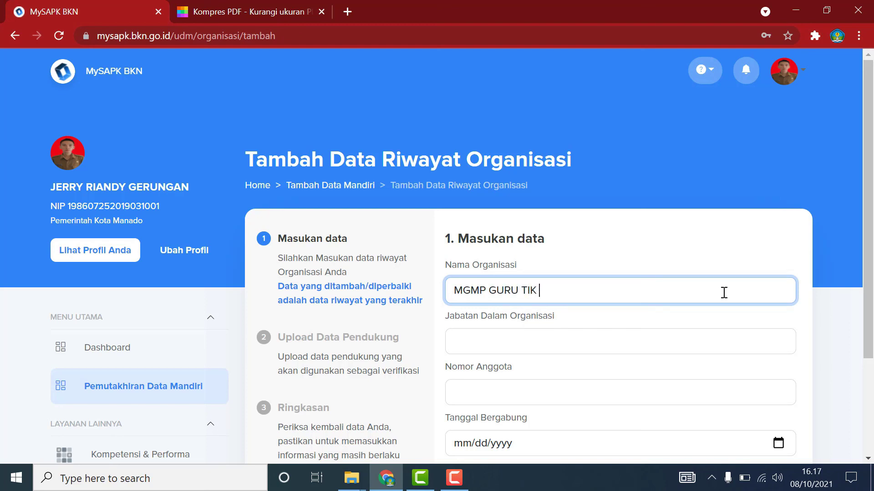
pyautogui.write(' SMP KOTA MANA')
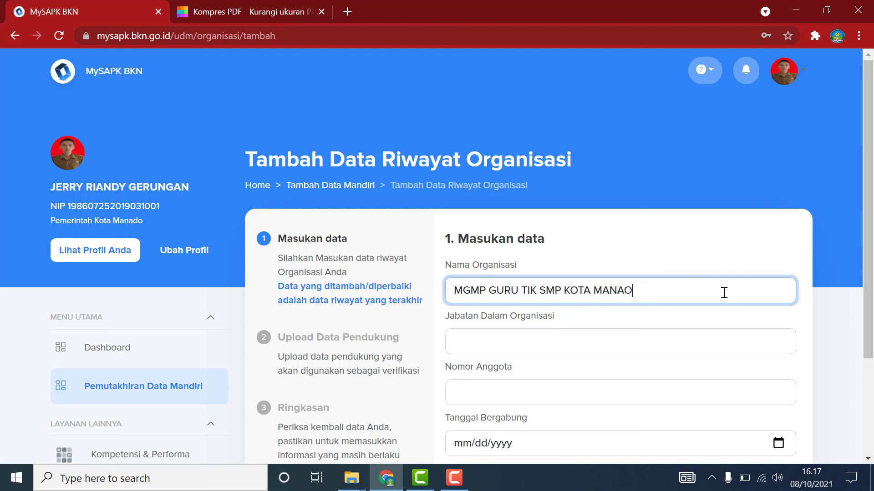
pyautogui.write('DO')
pyautogui.click(596, 339)
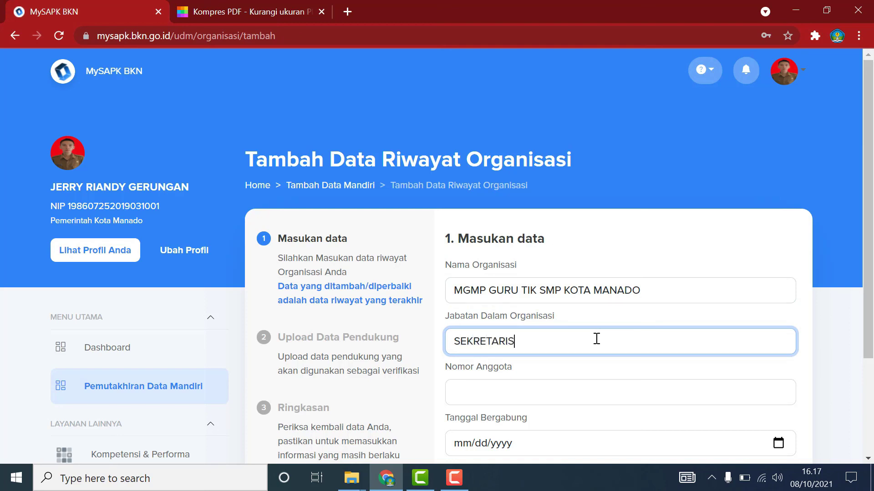
pyautogui.click(565, 393)
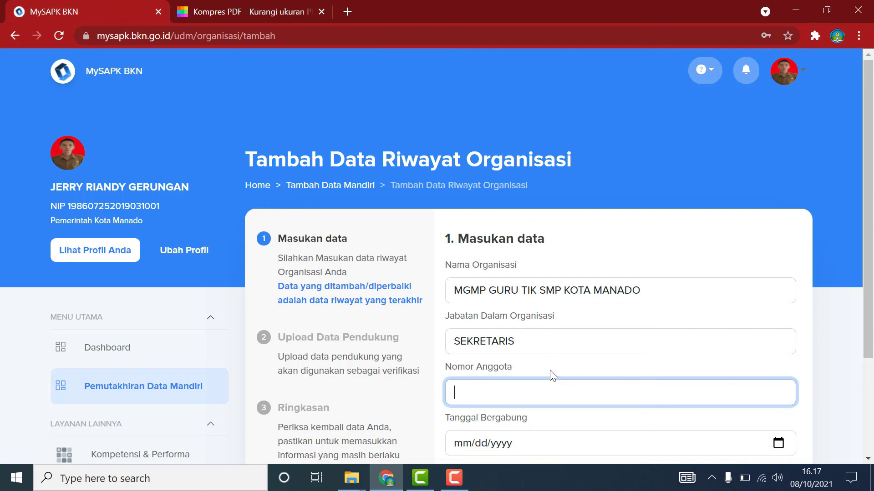
pyautogui.write('99999')
# Set the joining and end dates to 8 October 2021 and continue to the upload step.
pyautogui.scroll(-2, 550, 368)
pyautogui.click(779, 375)
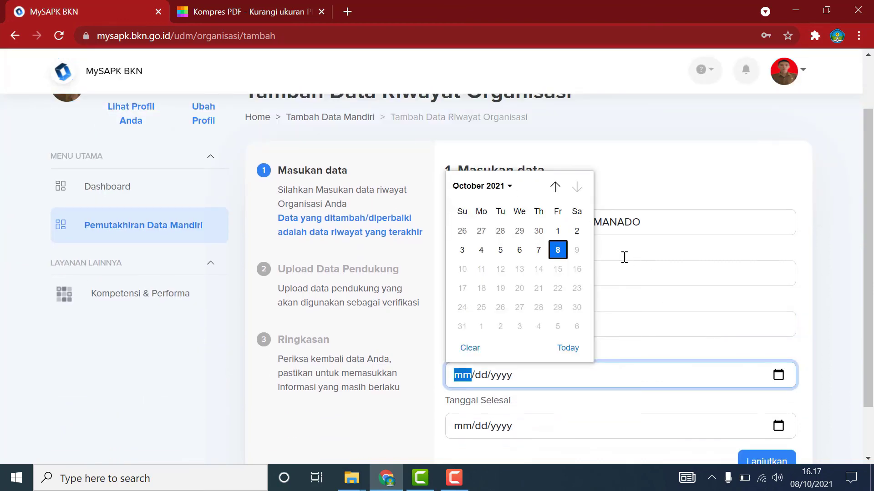
pyautogui.click(558, 250)
pyautogui.scroll(-2, 561, 369)
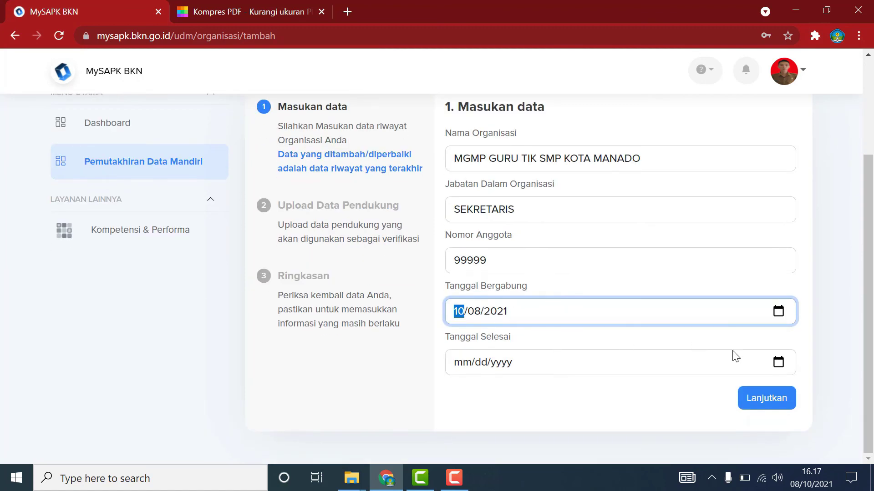
pyautogui.click(779, 363)
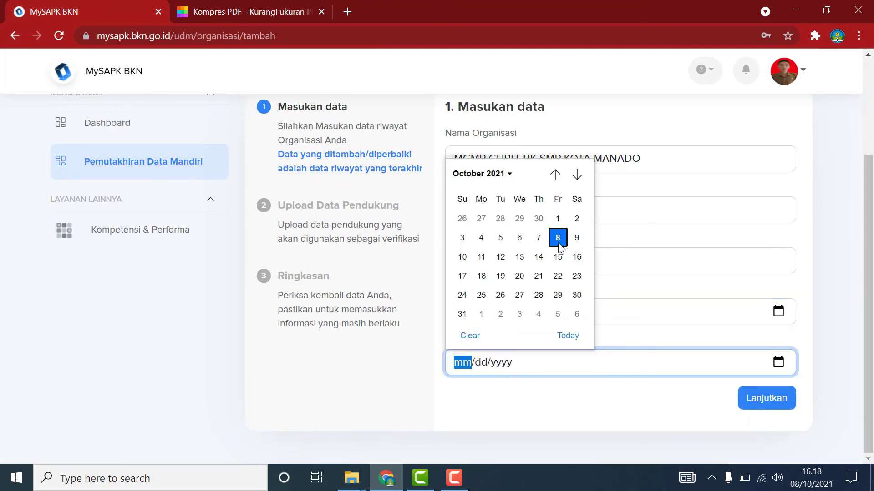
pyautogui.click(558, 242)
pyautogui.click(765, 402)
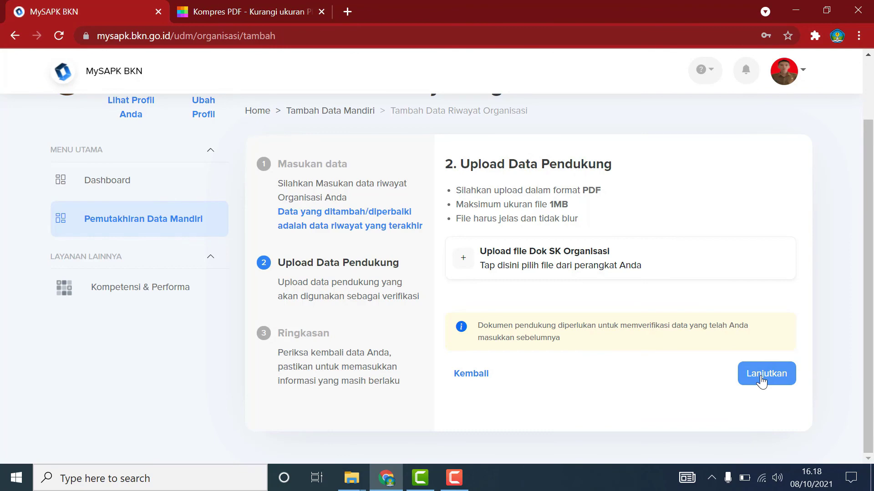
# Confirm 'Data riwayat organisasi sudah sesuai' with Iya on the Riwayat Organisasi page.
pyautogui.click(144, 222)
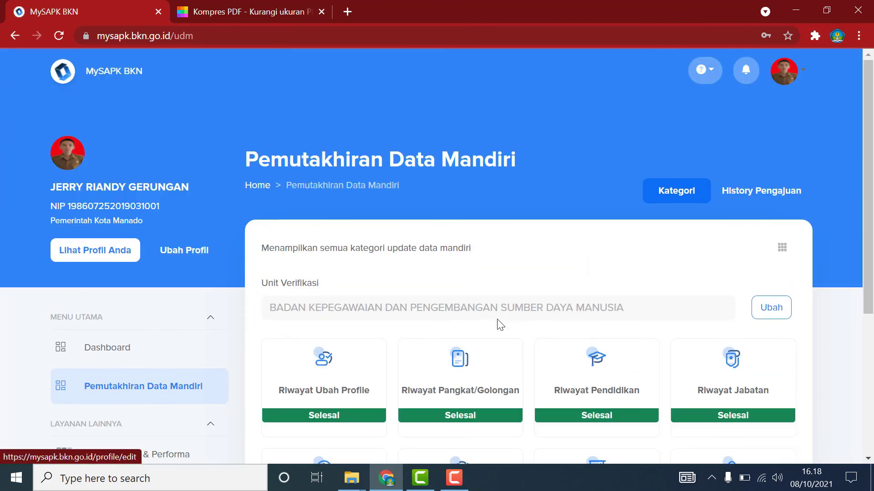
pyautogui.scroll(-5, 500, 326)
pyautogui.click(612, 359)
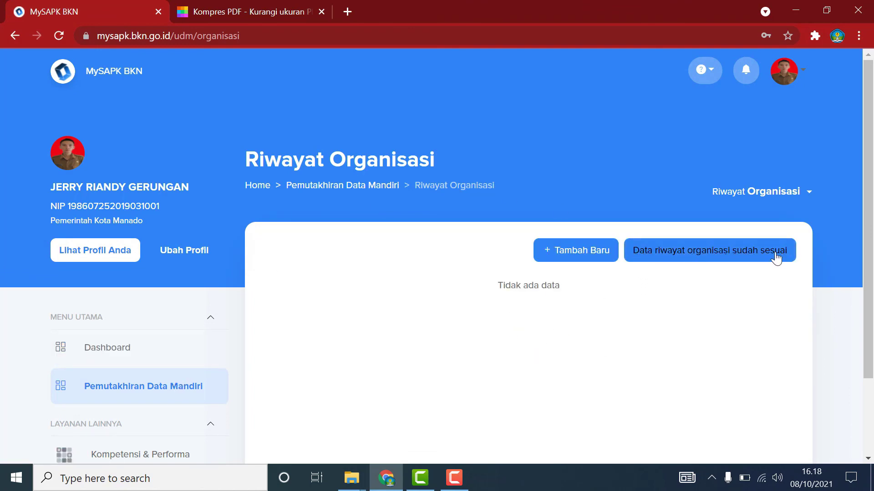
pyautogui.click(720, 256)
pyautogui.click(408, 342)
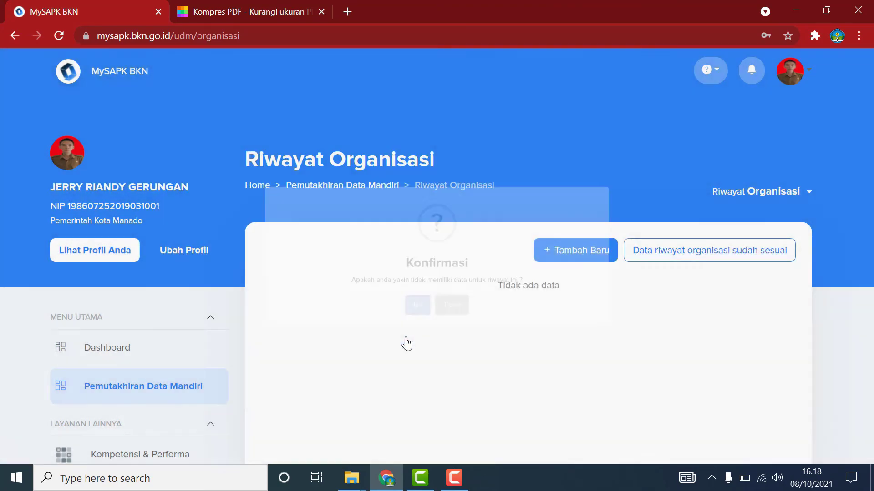
pyautogui.scroll(-5, 537, 353)
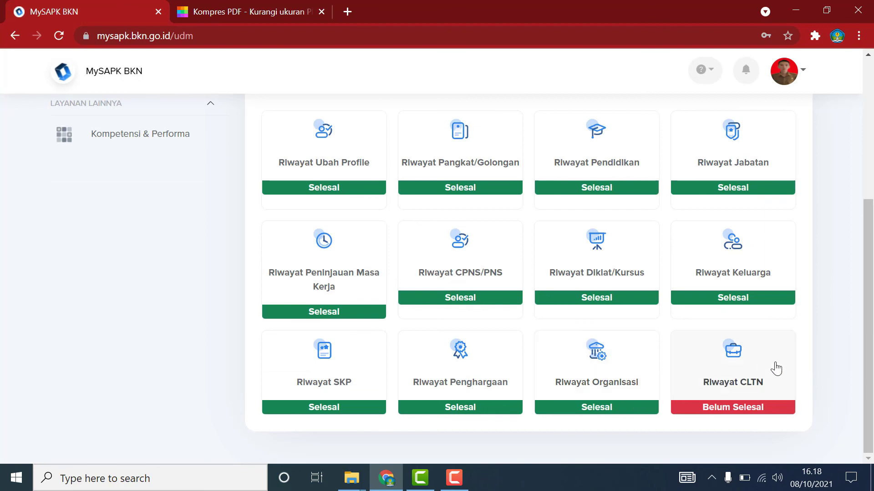
# Start a new Riwayat CLTN record of type Penetapan CLTN.
pyautogui.click(776, 369)
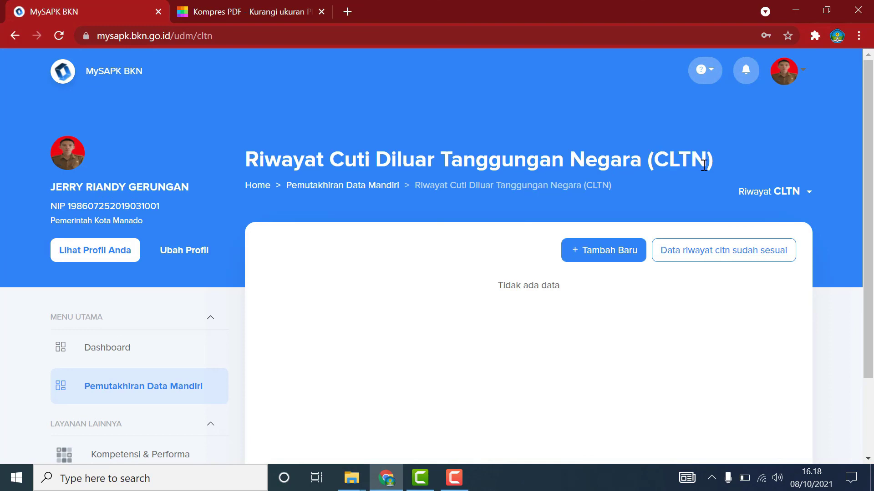
pyautogui.click(610, 253)
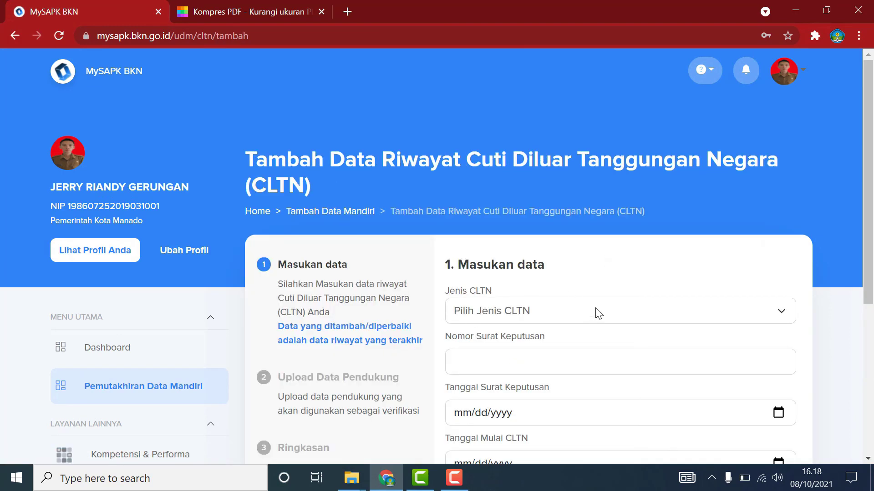
pyautogui.click(599, 313)
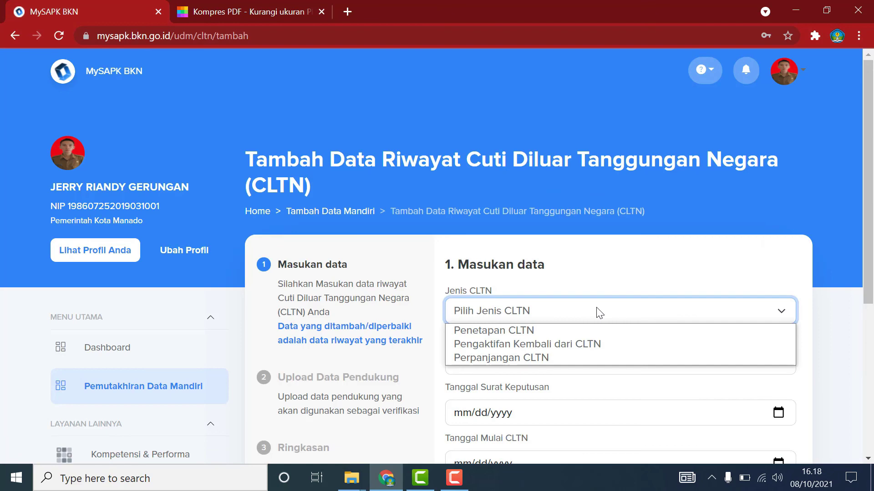
pyautogui.click(541, 330)
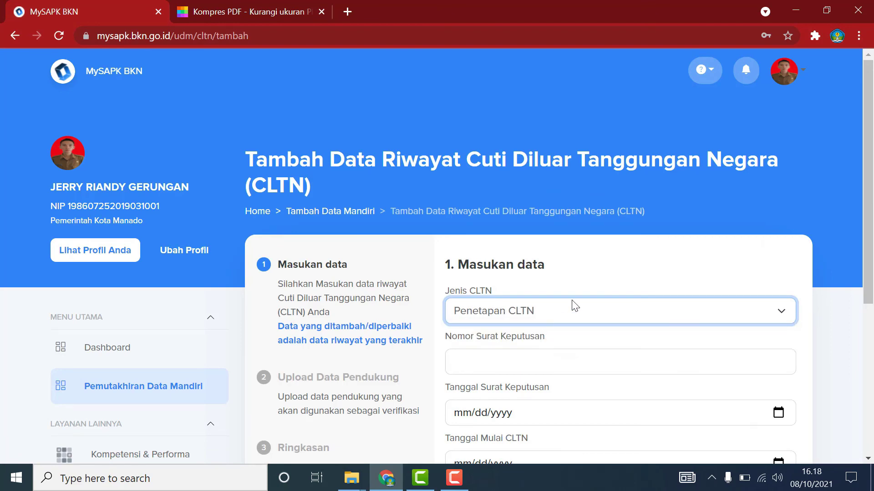
pyautogui.scroll(-1, 592, 298)
# Enter decree number 22222 with decree date 10/08/2021.
pyautogui.click(565, 299)
pyautogui.write('2')
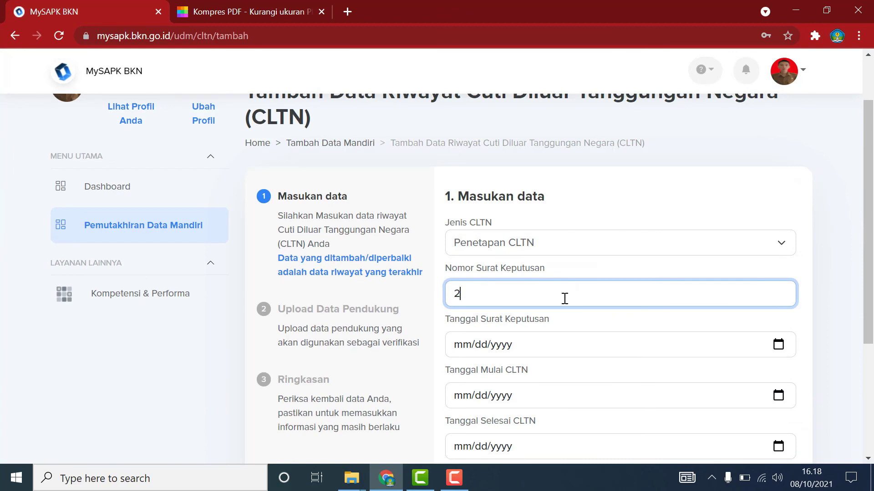
pyautogui.write('2222')
pyautogui.click(586, 351)
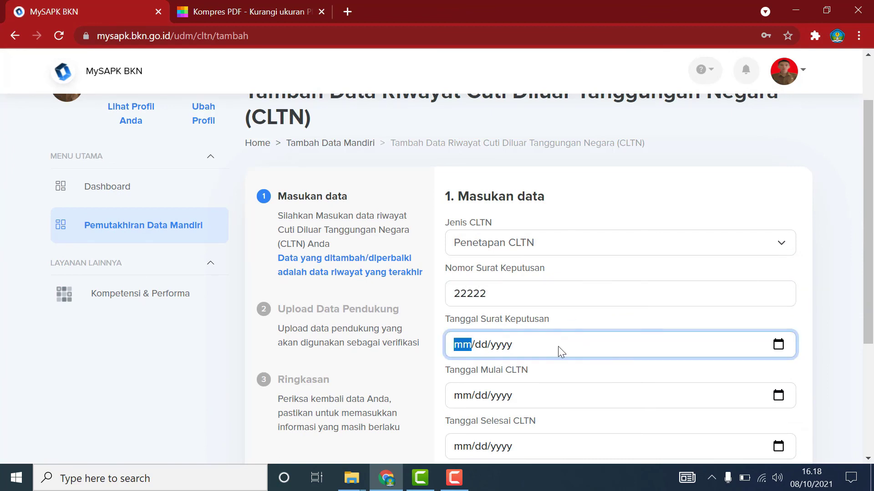
pyautogui.click(782, 344)
pyautogui.click(557, 220)
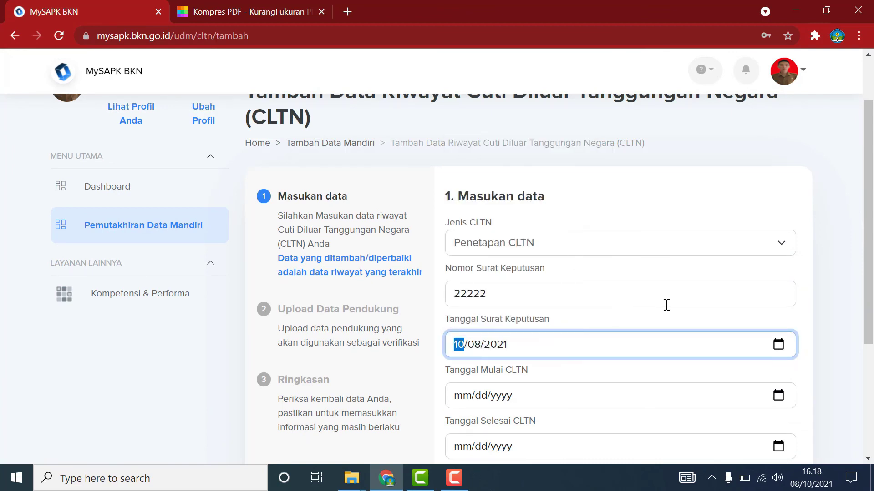
# Set the CLTN leave period from 10/07/2021 to 10/08/2021.
pyautogui.scroll(-1, 665, 304)
pyautogui.click(779, 327)
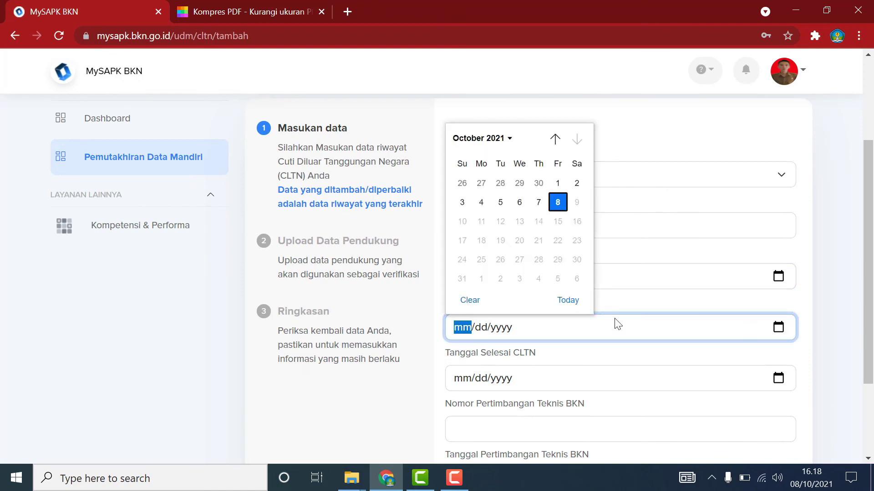
pyautogui.click(539, 203)
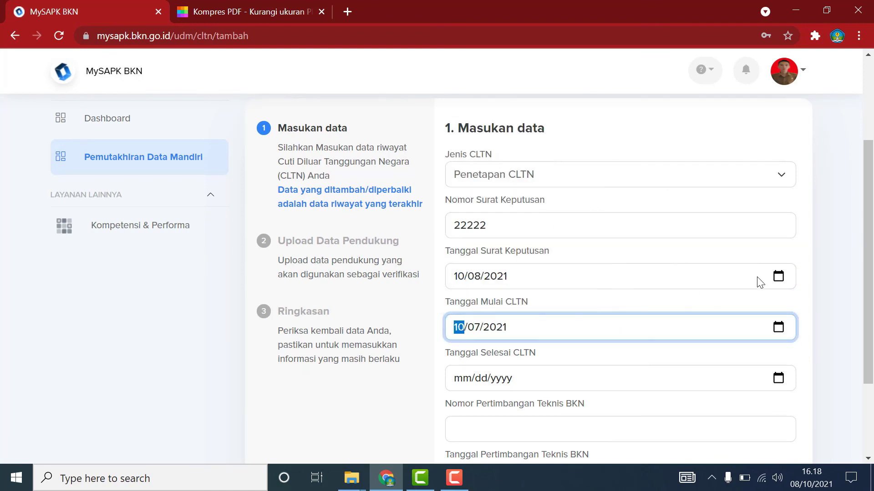
pyautogui.click(779, 379)
pyautogui.click(559, 252)
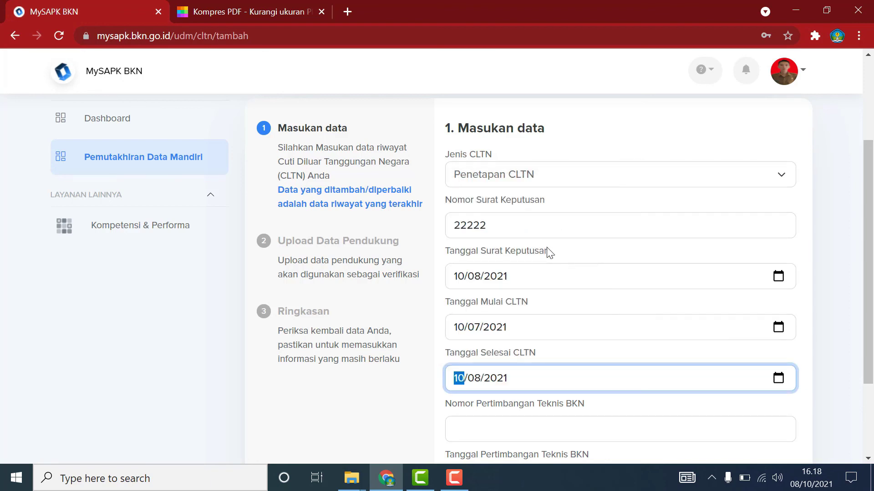
# Enter BKN technical review number 33333 dated 10/07/2021.
pyautogui.scroll(-3, 767, 287)
pyautogui.click(493, 307)
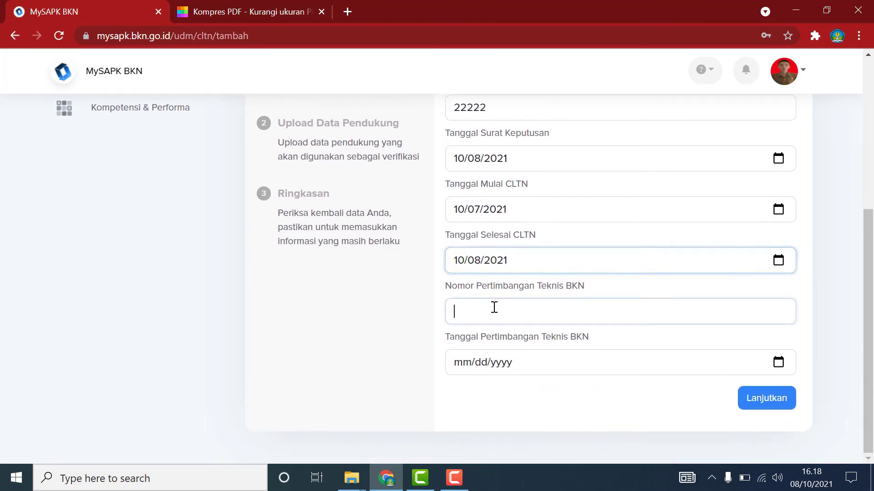
pyautogui.write('33333')
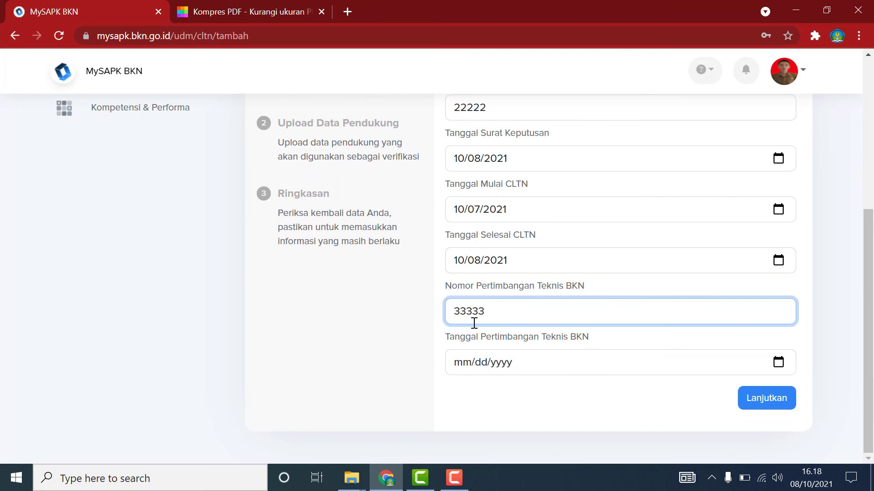
pyautogui.click(777, 363)
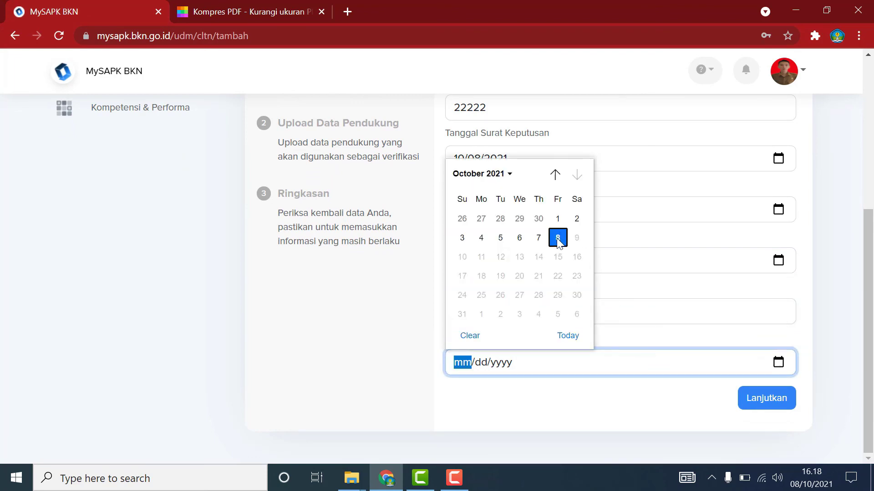
pyautogui.click(539, 238)
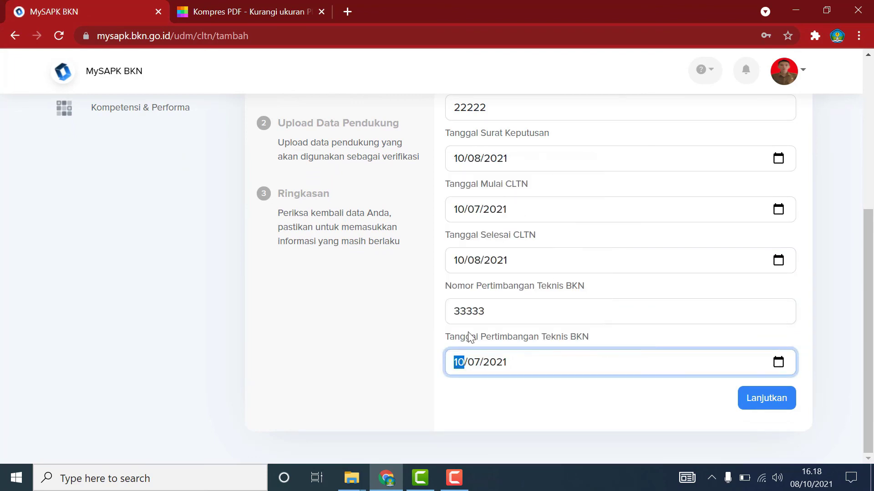
# Leave the CLTN form and confirm 'Data riwayat cltn sudah sesuai' with Iya.
pyautogui.click(769, 399)
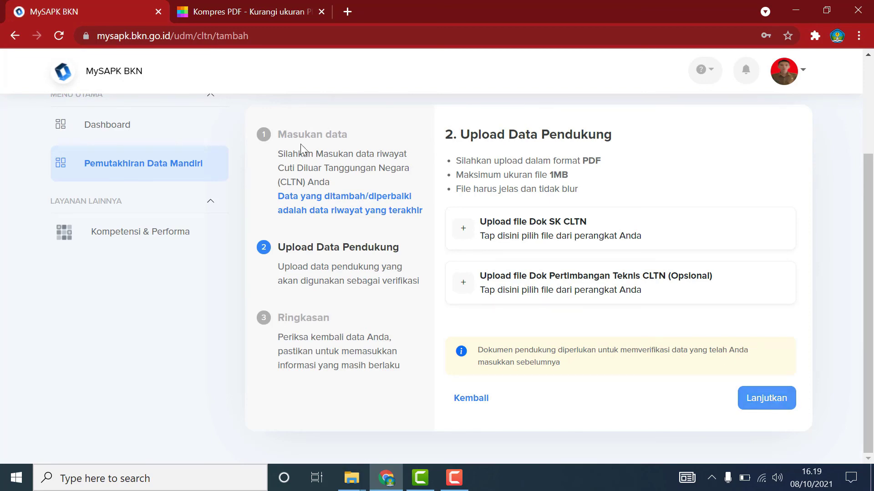
pyautogui.click(200, 162)
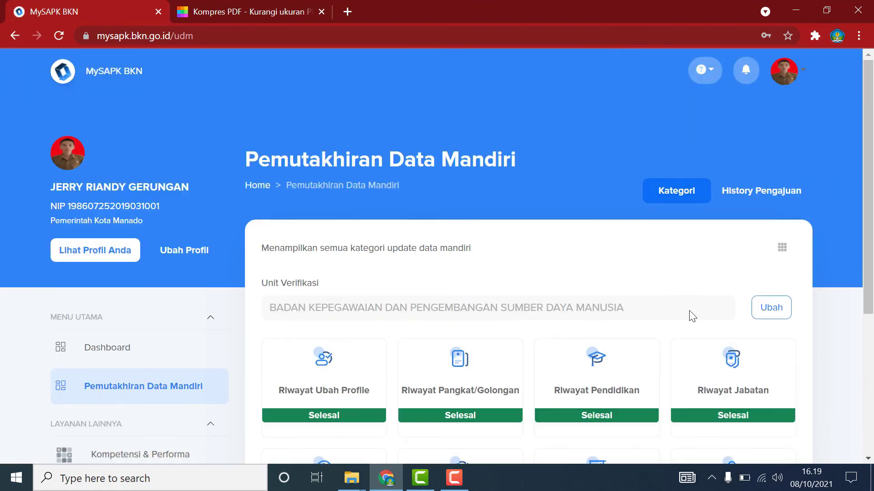
pyautogui.scroll(-5, 690, 314)
pyautogui.click(741, 388)
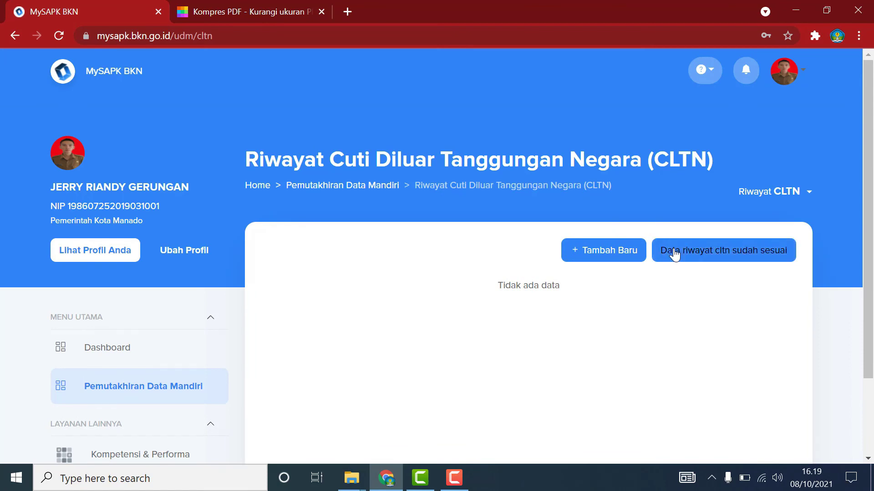
pyautogui.click(771, 251)
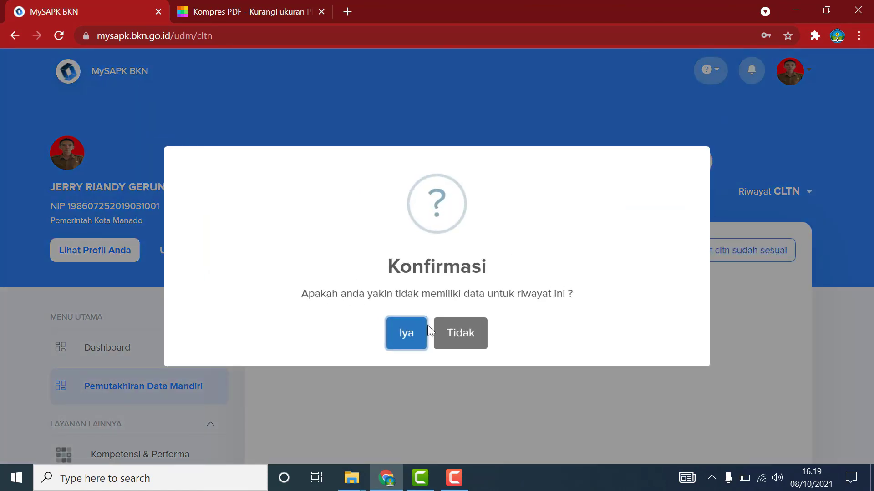
pyautogui.click(403, 334)
pyautogui.scroll(-5, 475, 354)
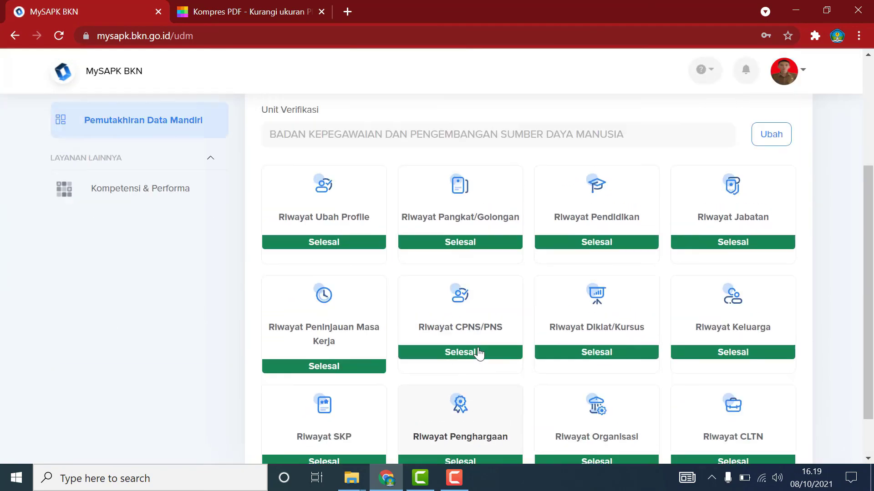
pyautogui.scroll(-2, 480, 353)
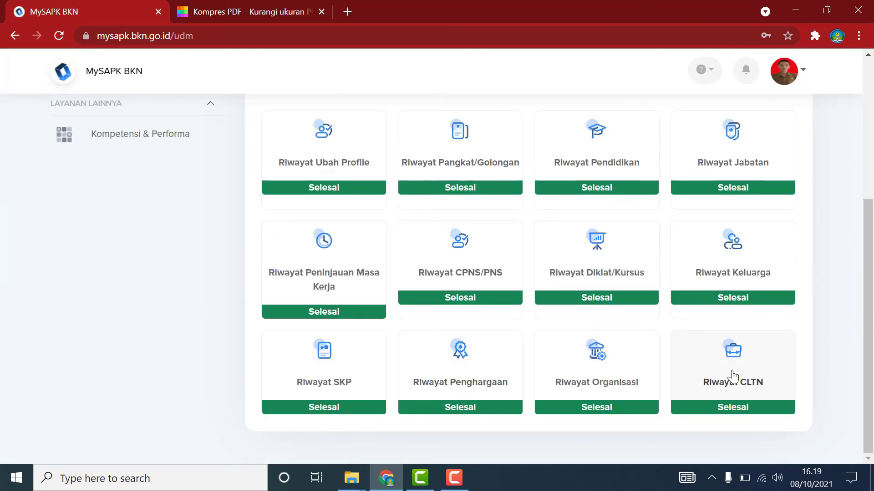
pyautogui.scroll(5, 733, 377)
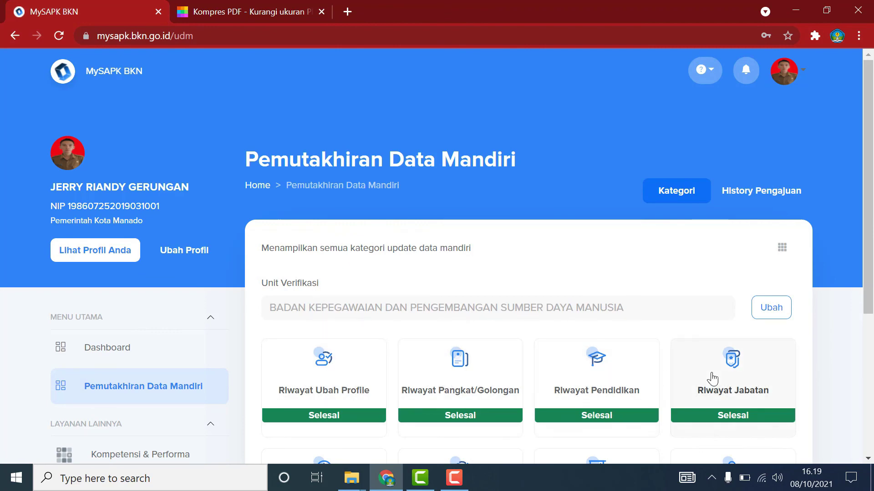
pyautogui.scroll(-3, 713, 379)
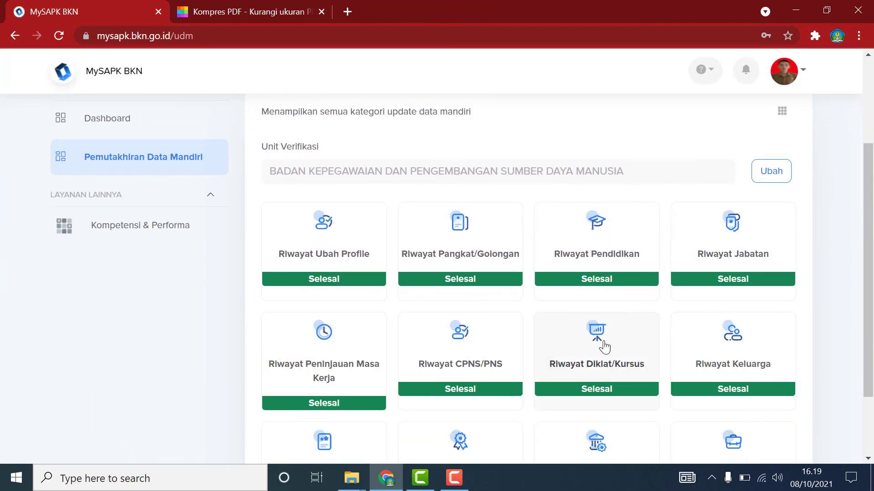
pyautogui.scroll(-2, 701, 351)
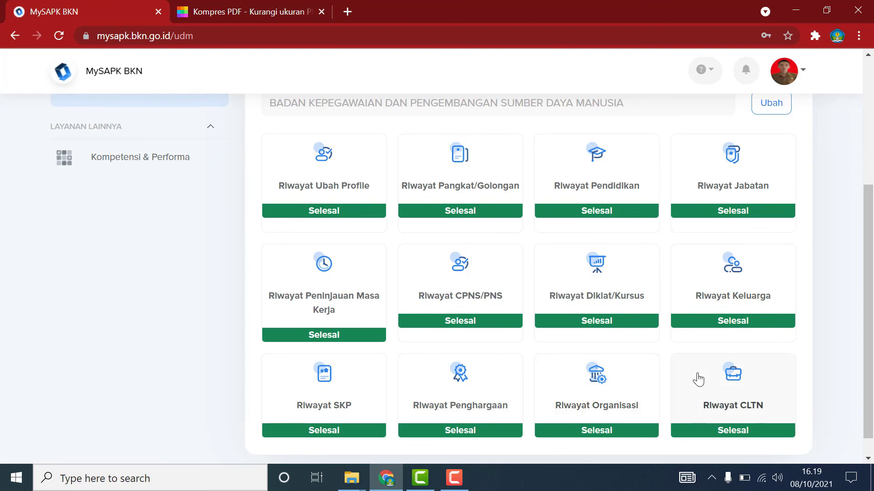
pyautogui.scroll(-1, 673, 375)
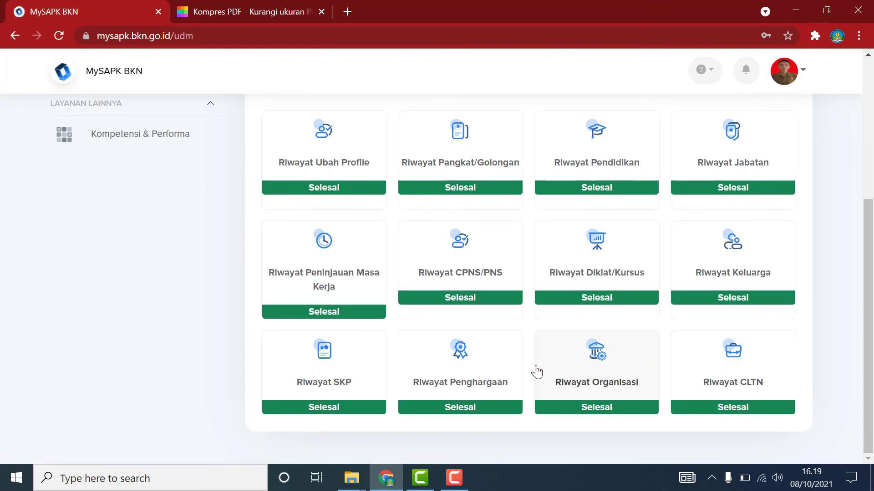
pyautogui.scroll(5, 537, 372)
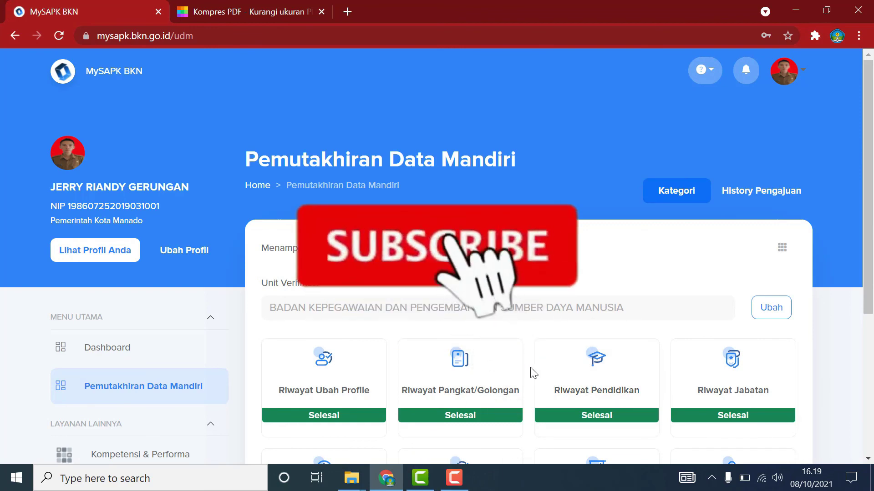
pyautogui.scroll(-5, 534, 374)
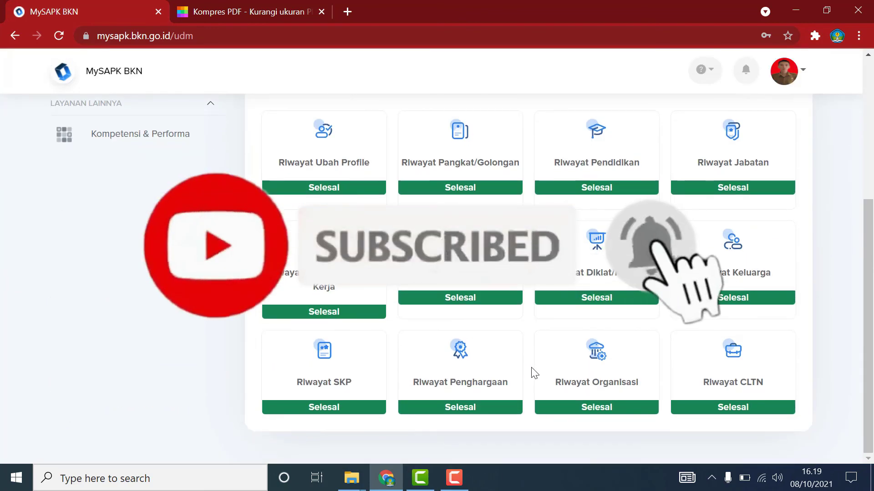